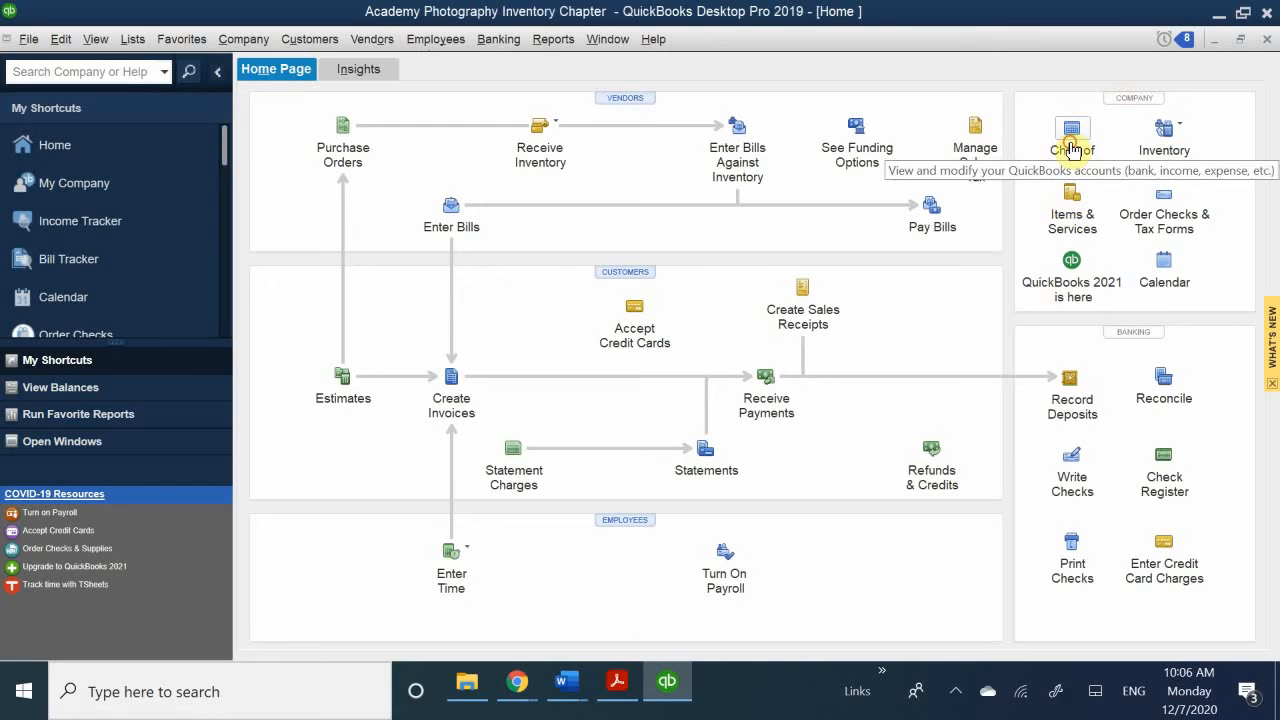
# Examine the QuickReport of the non-posting Purchase Orders account in the Chart of Accounts, including its total line, and return to the home page.
pyautogui.click(1073, 150)
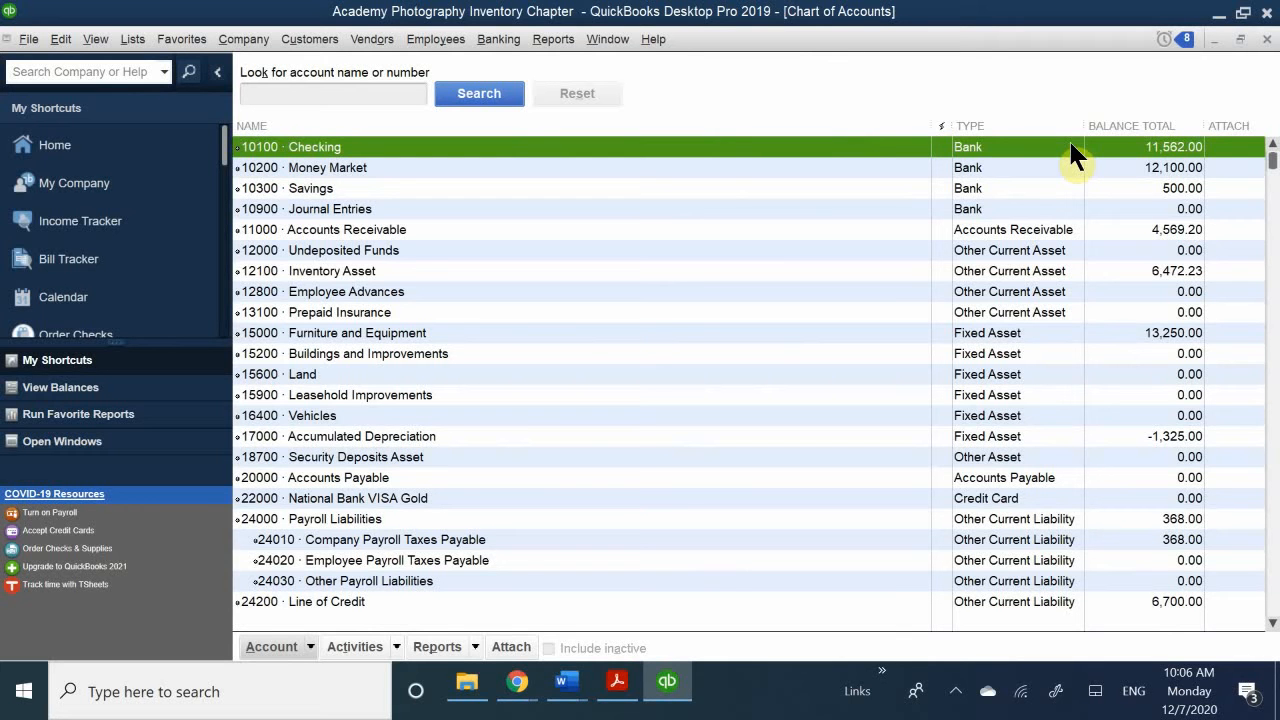
pyautogui.scroll(-15, 362, 484)
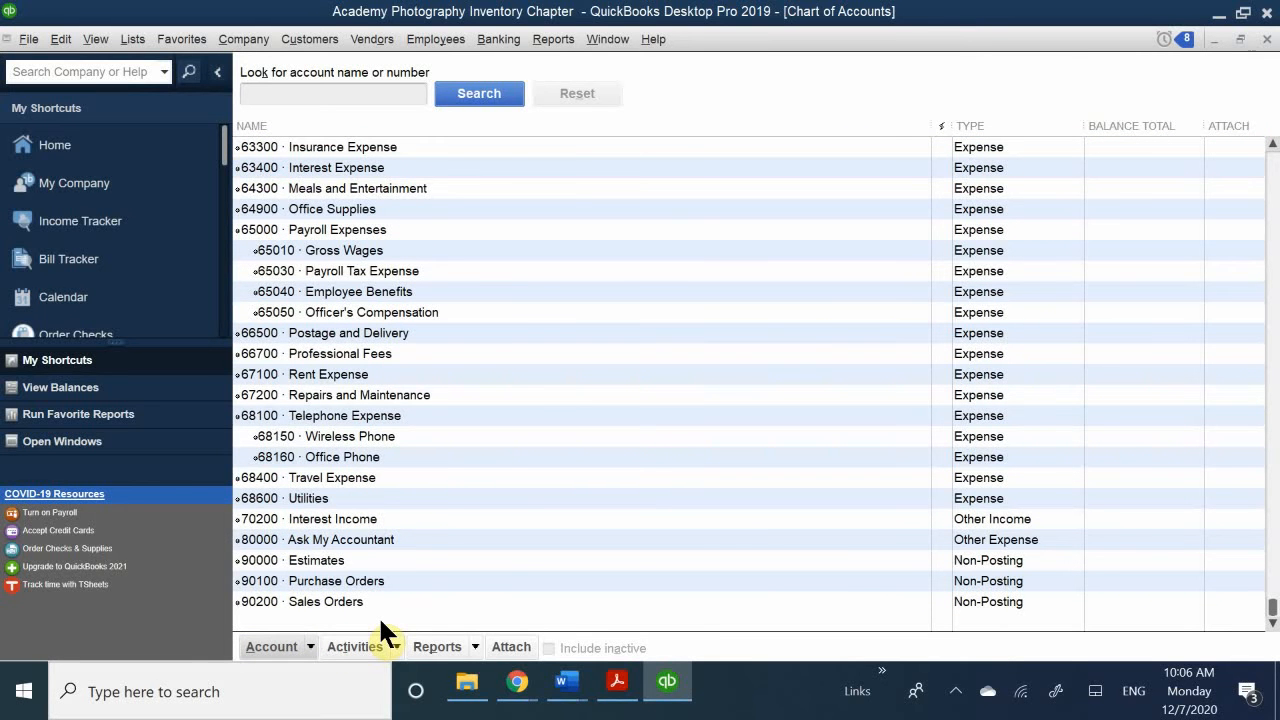
pyautogui.click(337, 580)
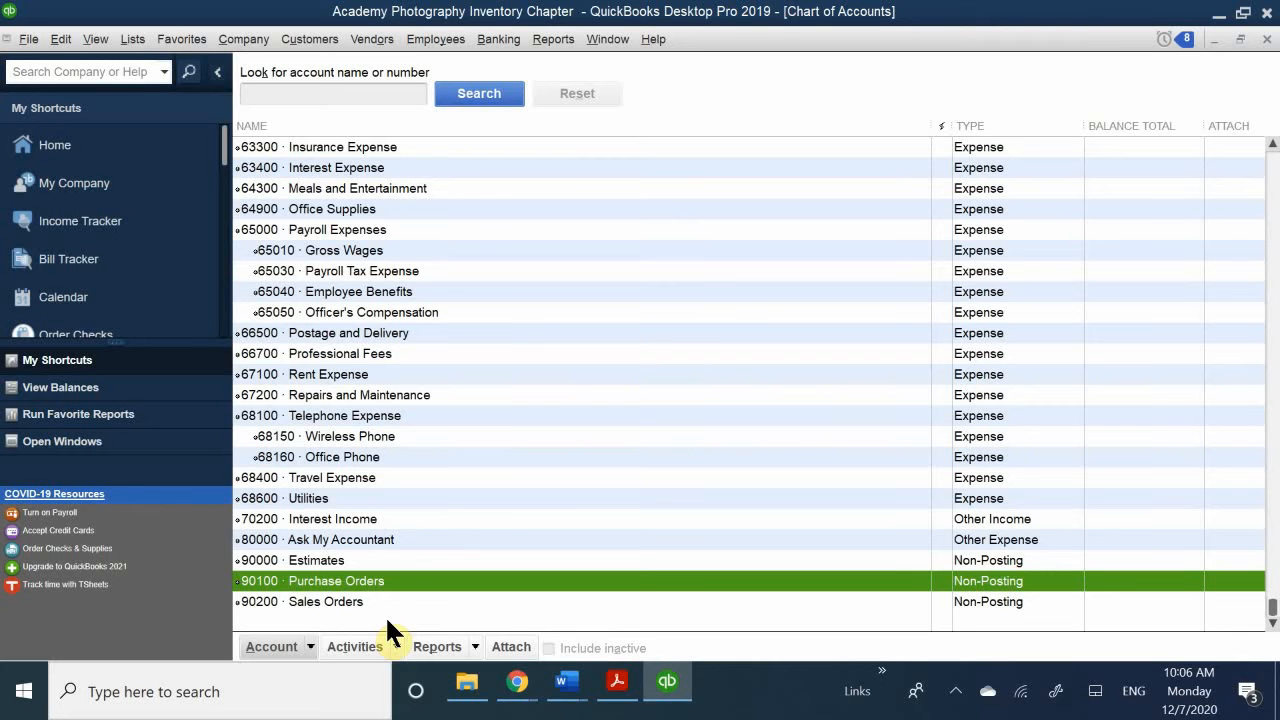
pyautogui.doubleClick(381, 580)
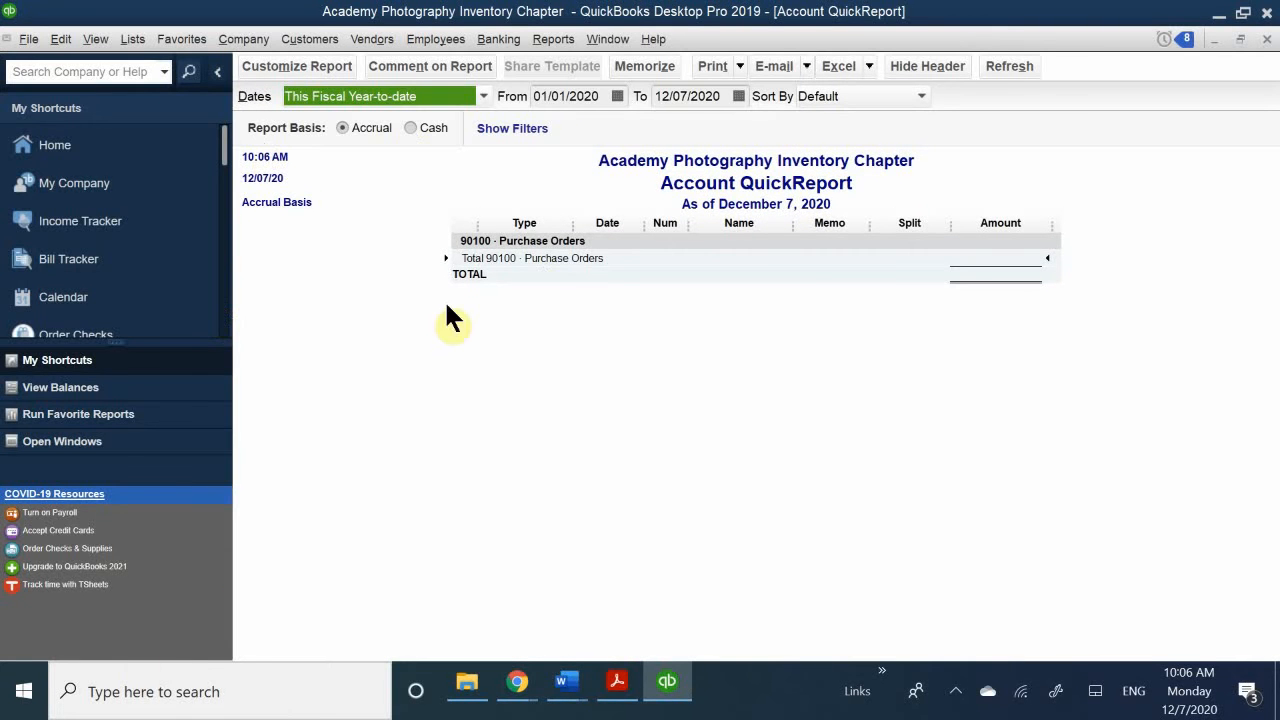
pyautogui.doubleClick(512, 258)
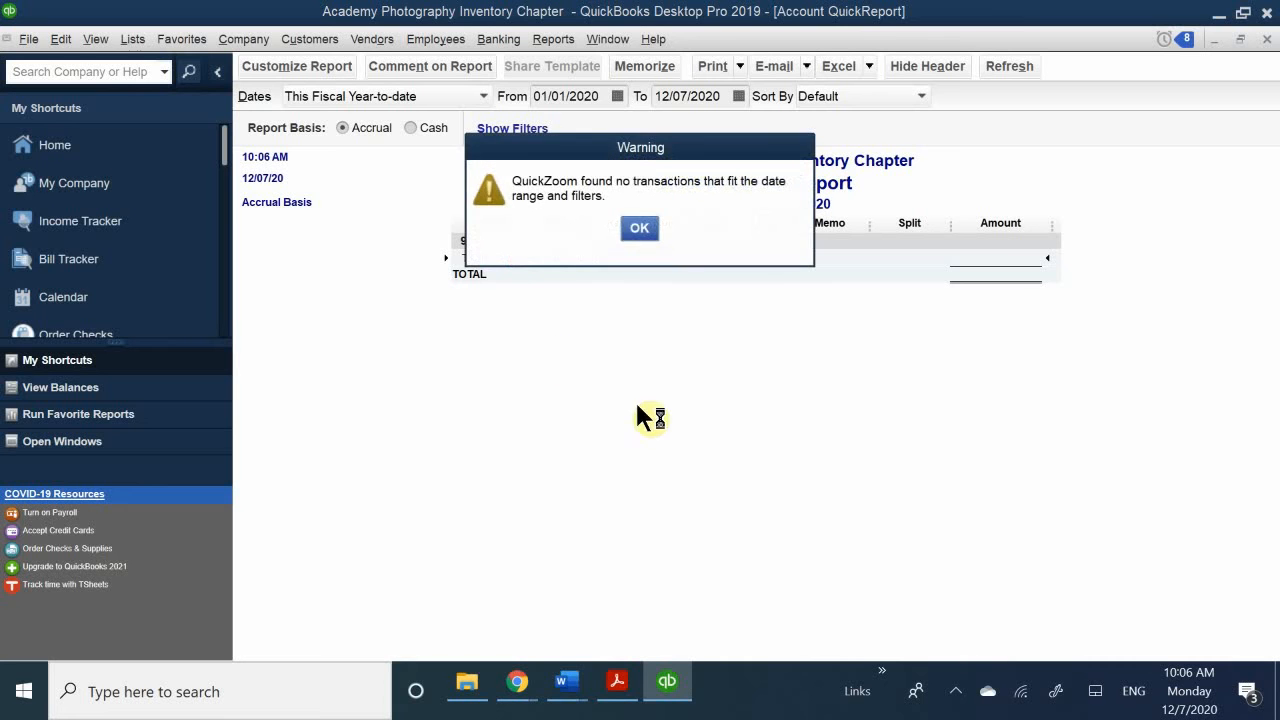
pyautogui.click(638, 226)
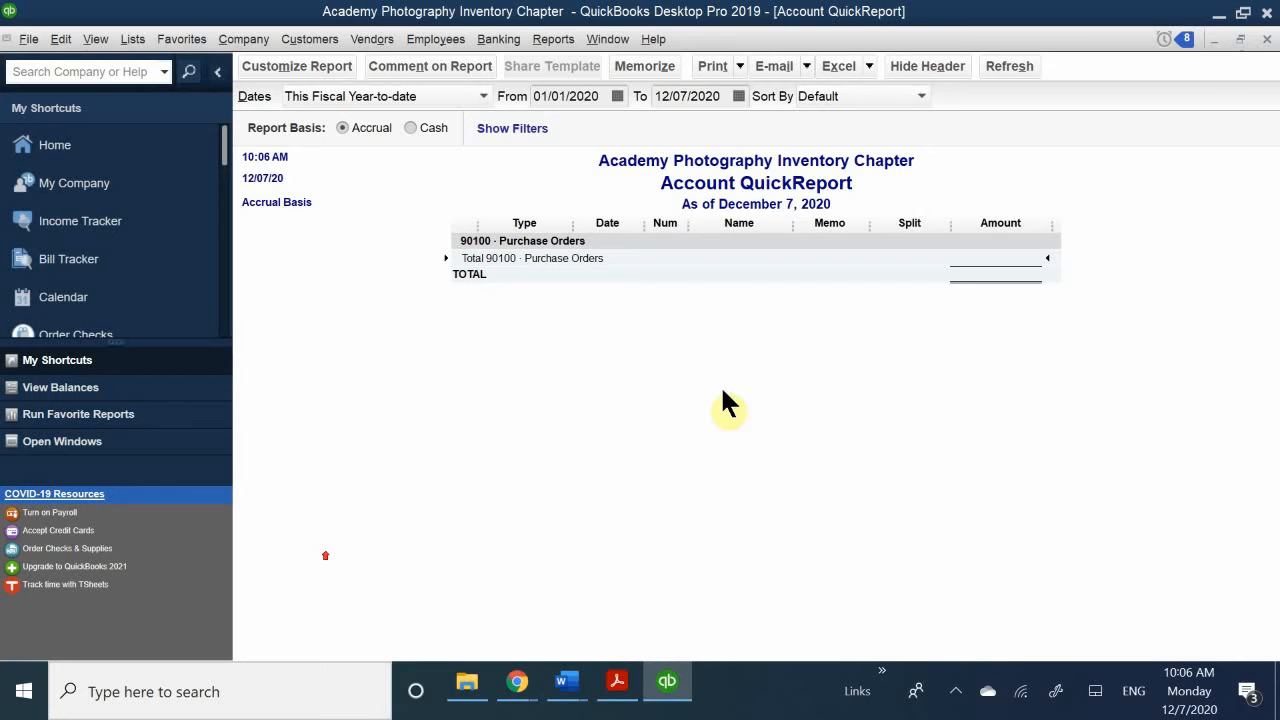
pyautogui.click(1265, 39)
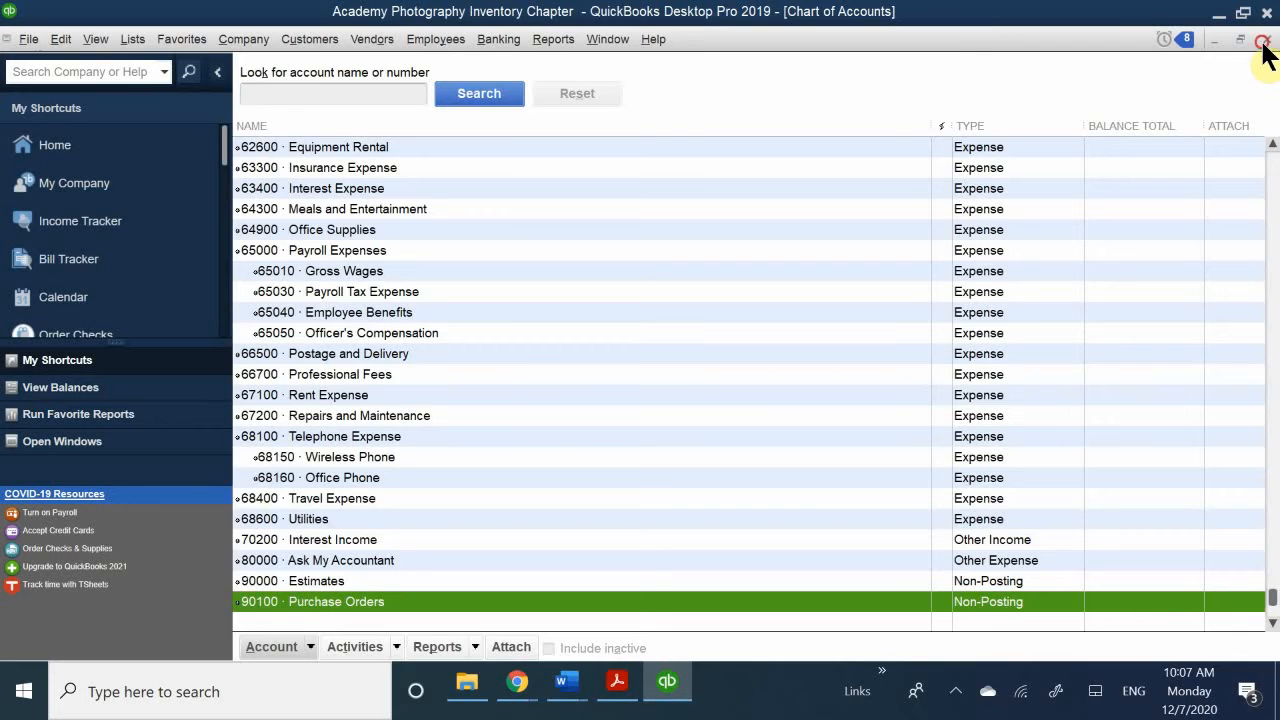
pyautogui.click(1265, 40)
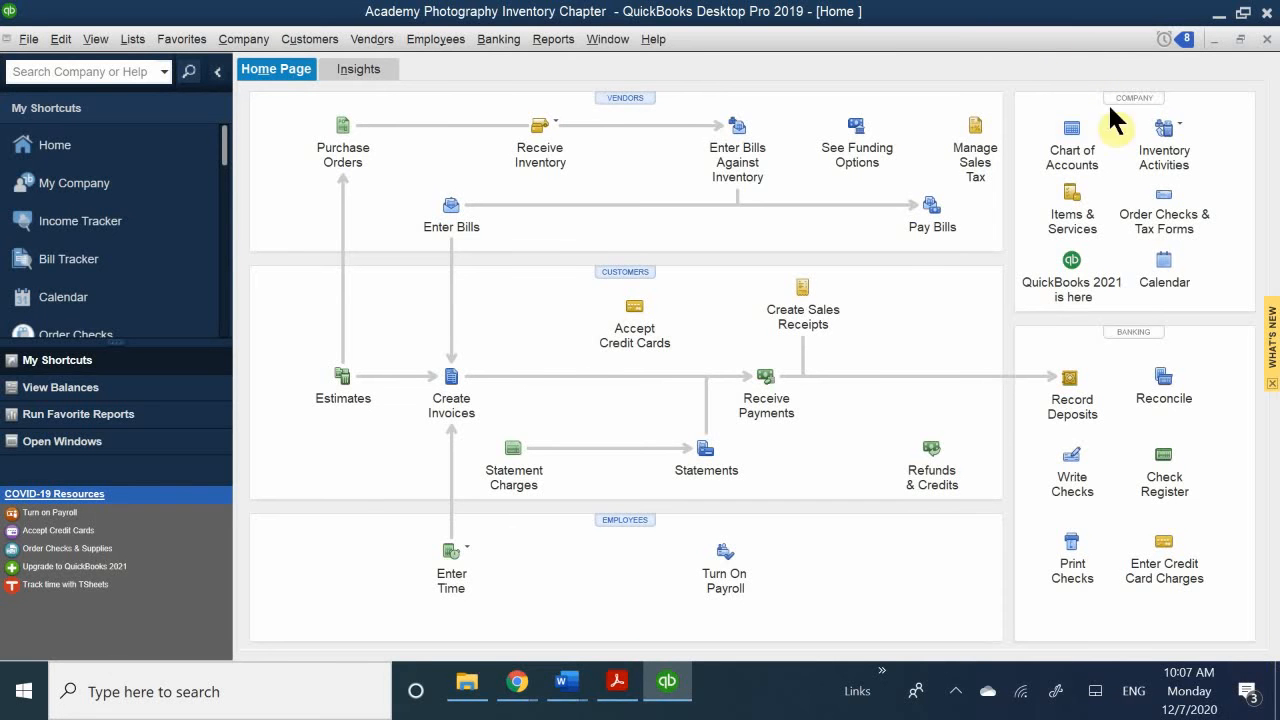
# Start a purchase order for the vendor Ace Supply and date it 04/21/2019.
pyautogui.click(341, 138)
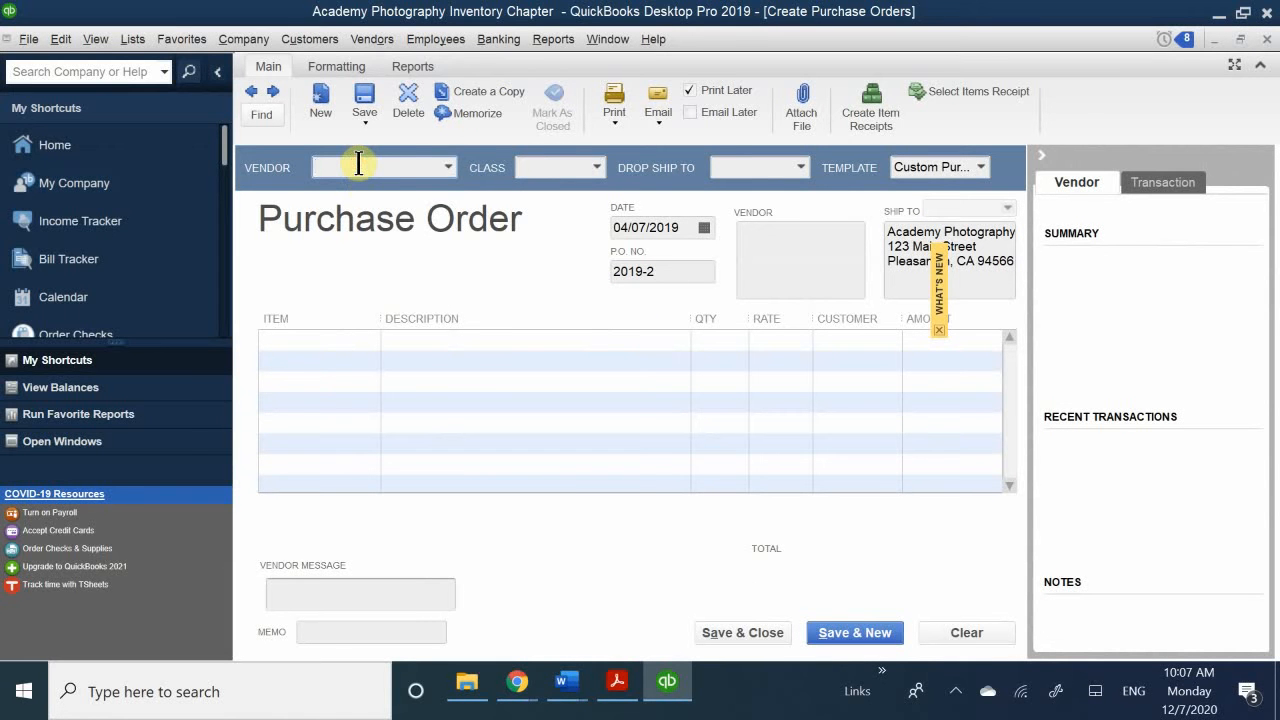
pyautogui.click(358, 163)
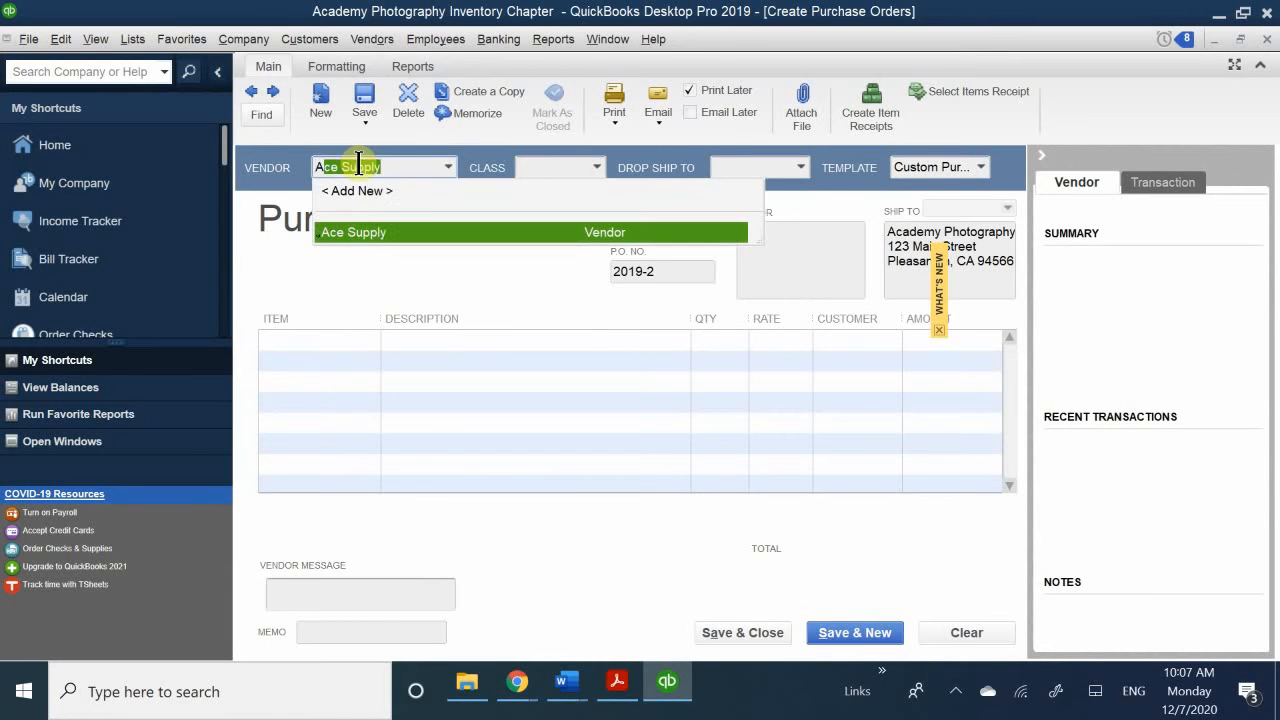
pyautogui.click(360, 232)
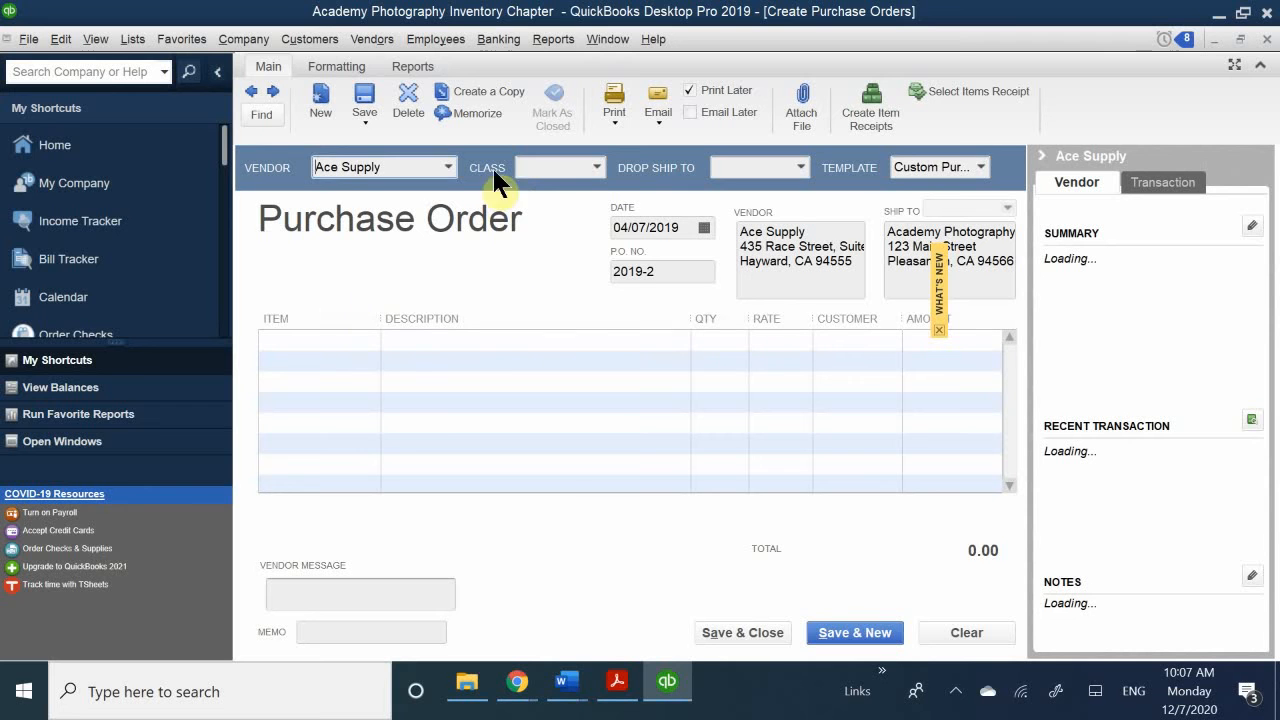
pyautogui.click(703, 228)
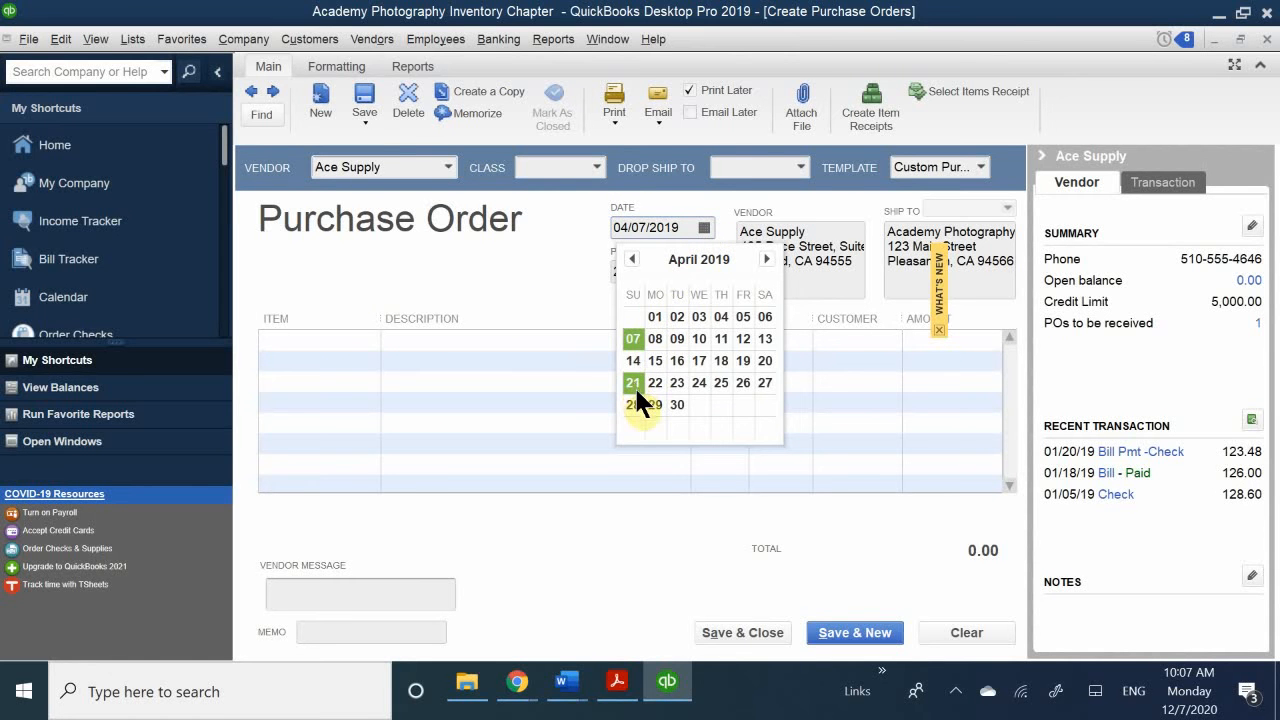
pyautogui.click(634, 383)
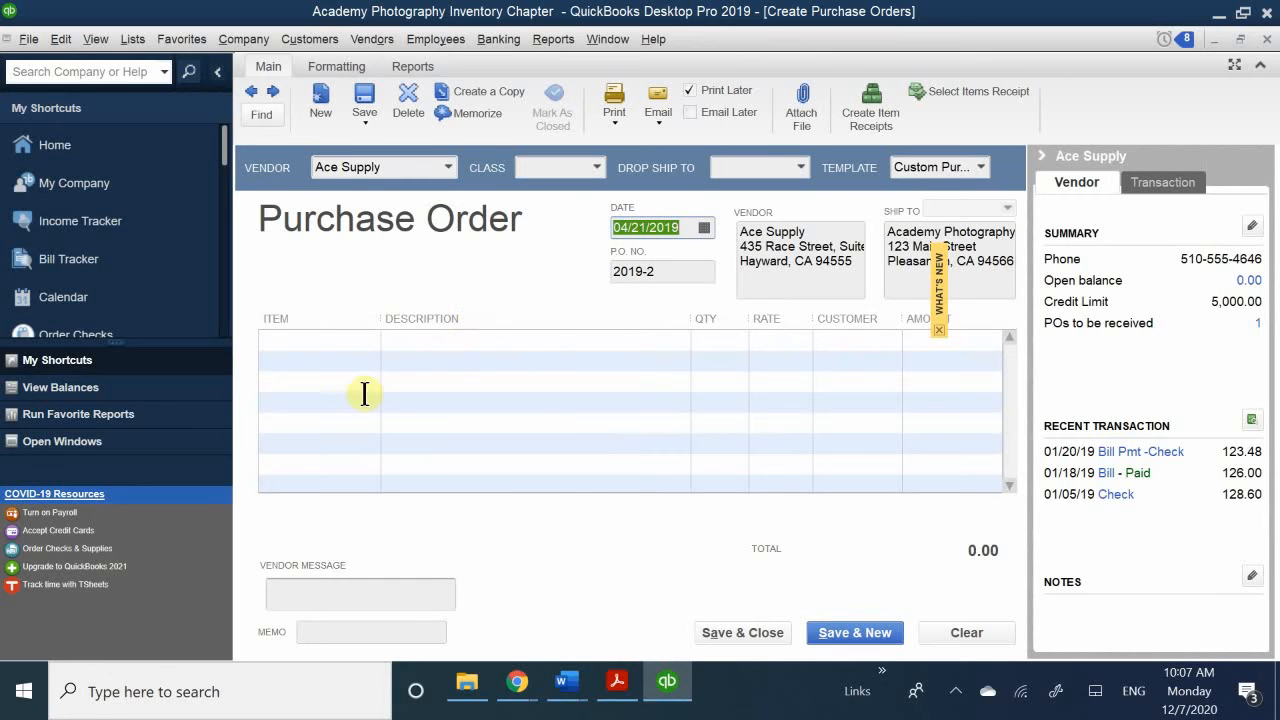
# Enter the items Frame 5x7 Metal and Frame 5x7 Wood on the first two lines of the purchase order.
pyautogui.click(314, 340)
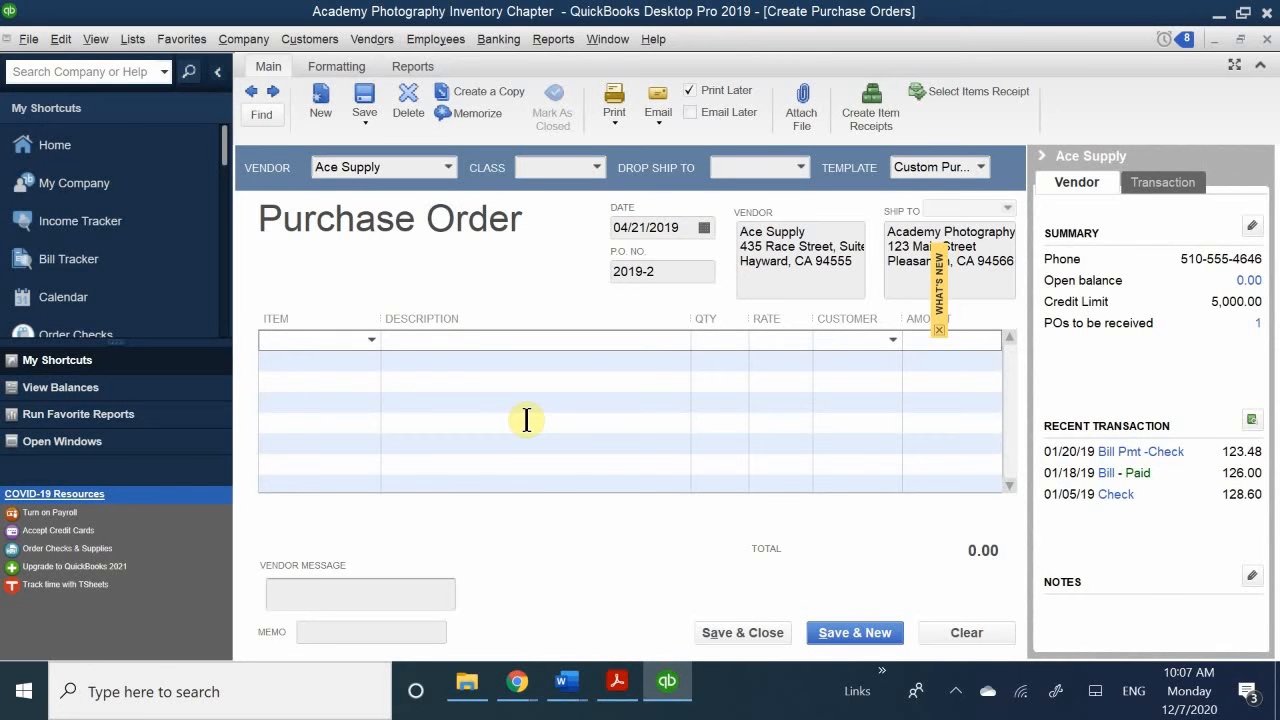
pyautogui.write('Frame 5x7 Metal')
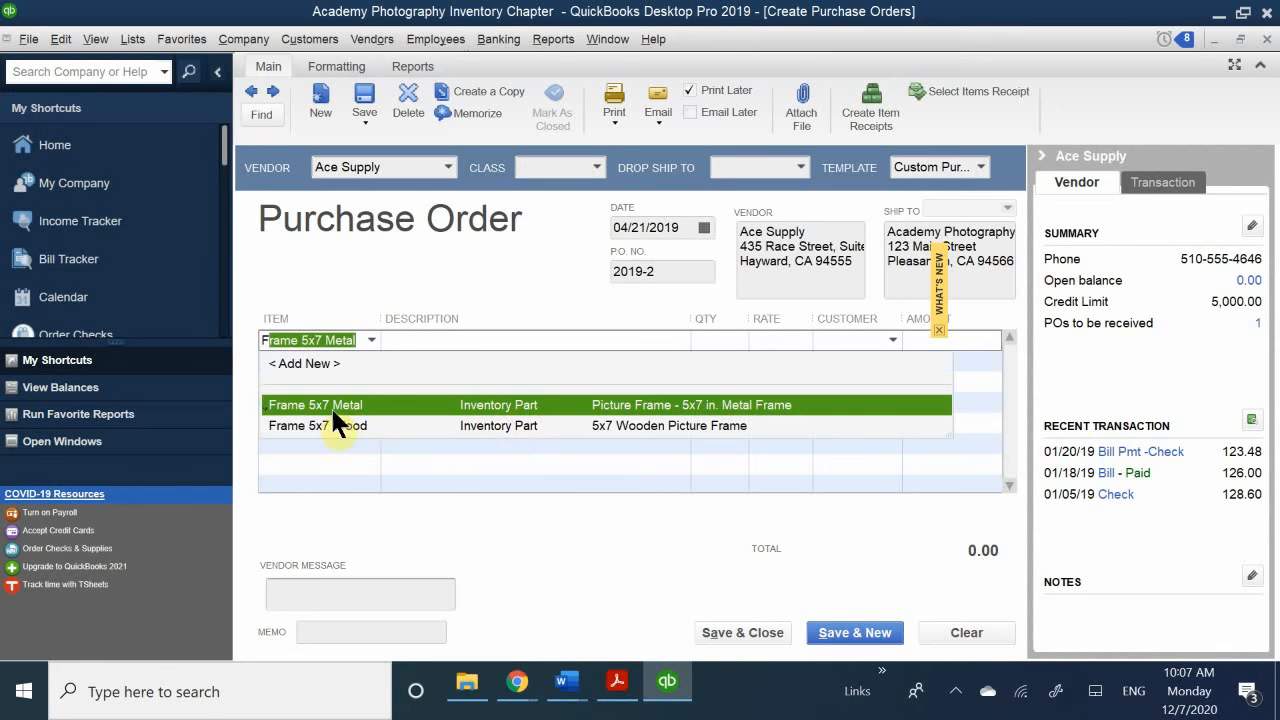
pyautogui.click(338, 404)
pyautogui.click(337, 361)
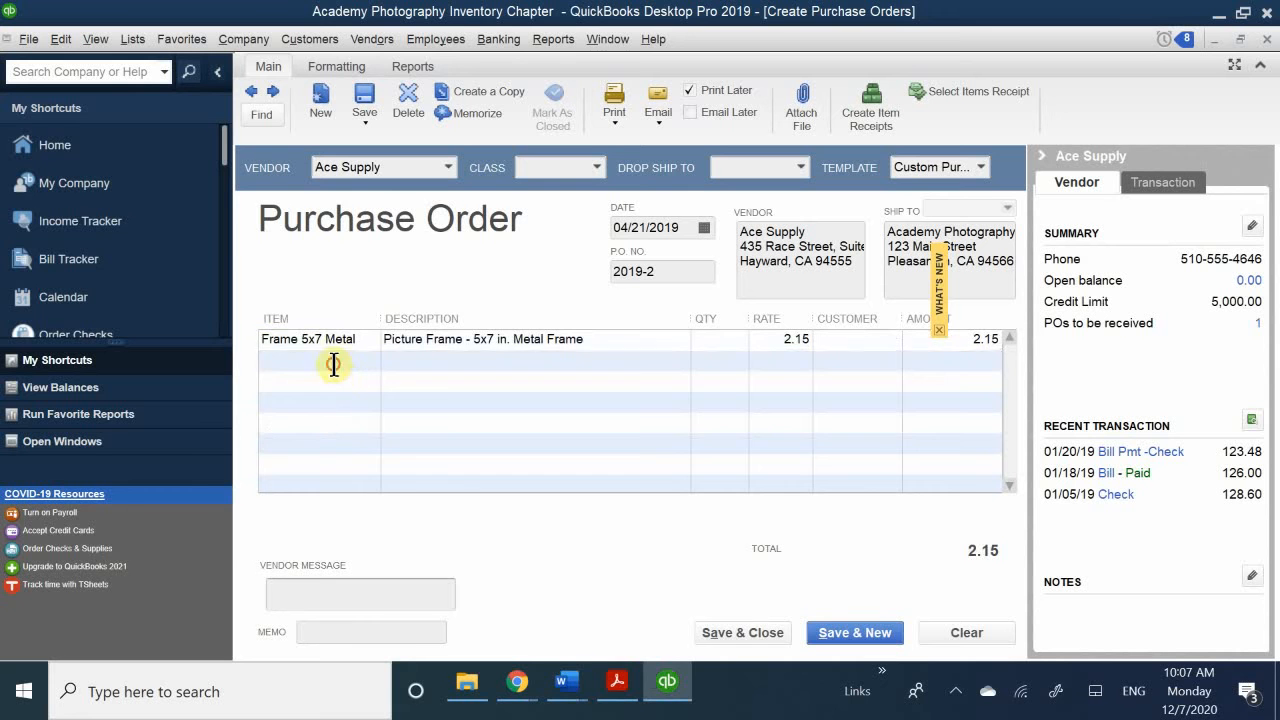
pyautogui.write('Frame 5x7 Wood')
pyautogui.click(349, 446)
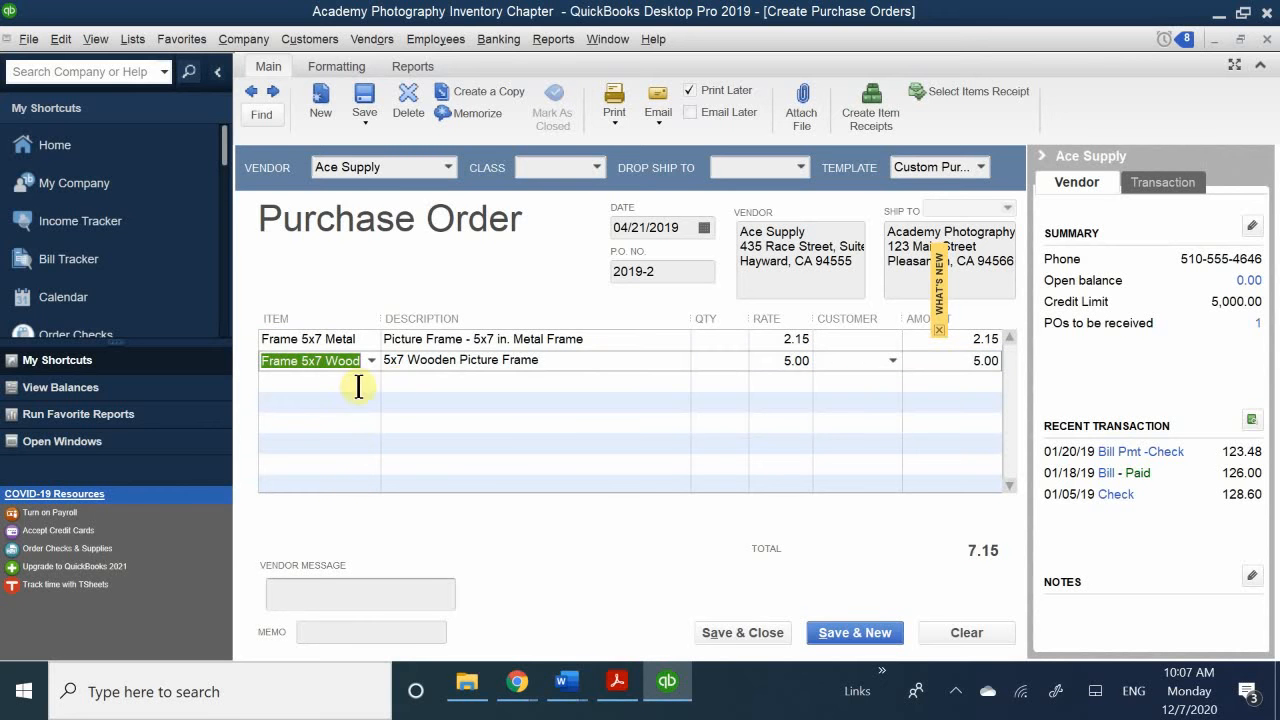
# Set the order quantities to 15 for the metal frames and 30 for the wood frames.
pyautogui.click(709, 339)
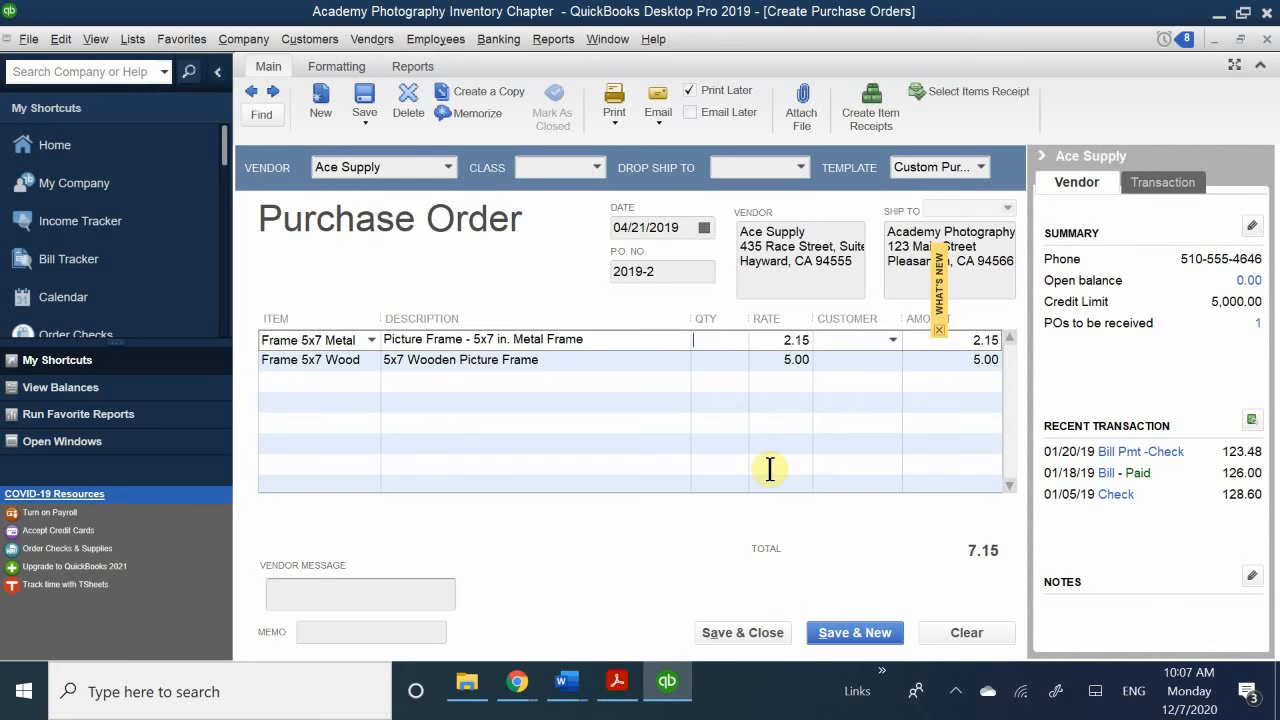
pyautogui.write('15')
pyautogui.click(710, 362)
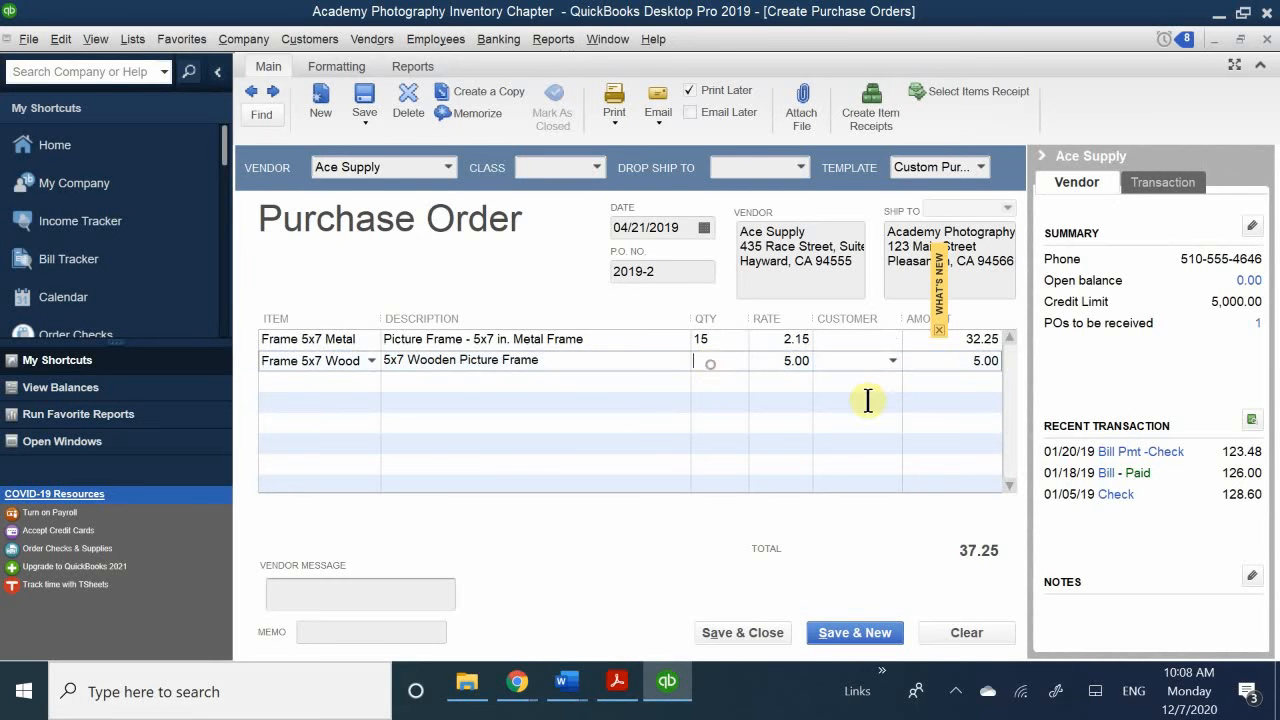
pyautogui.write('30')
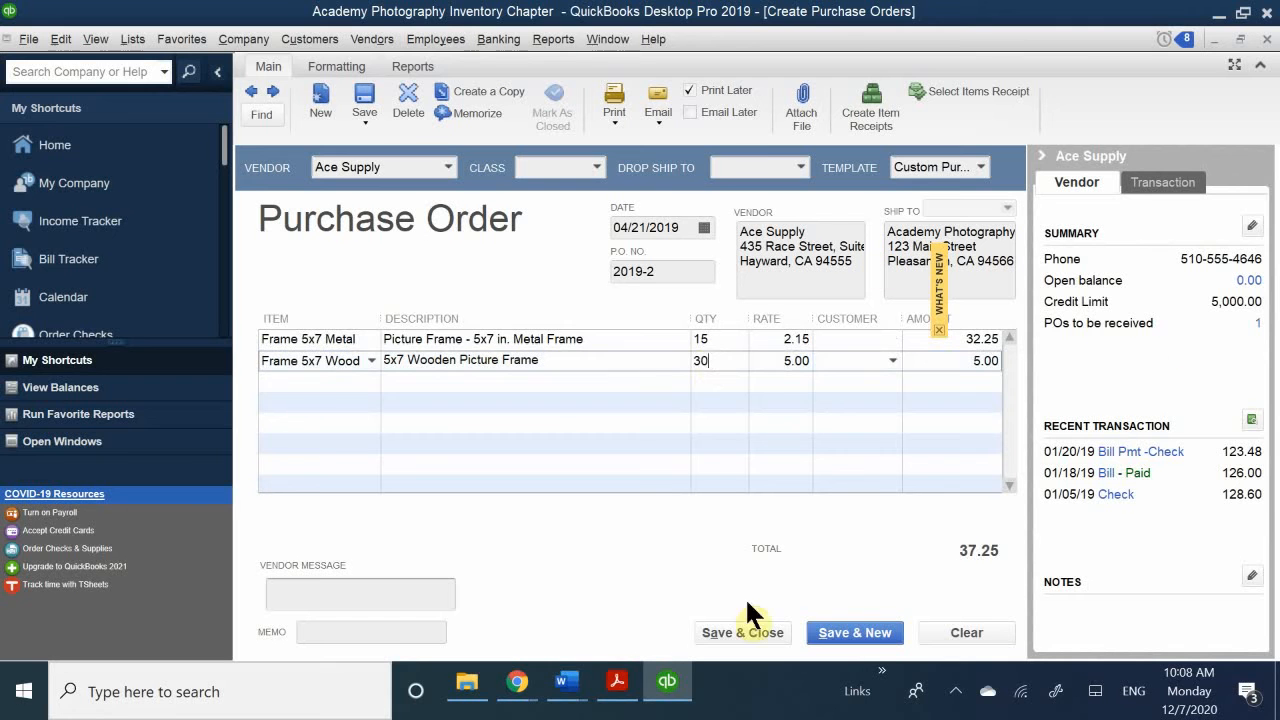
pyautogui.click(808, 405)
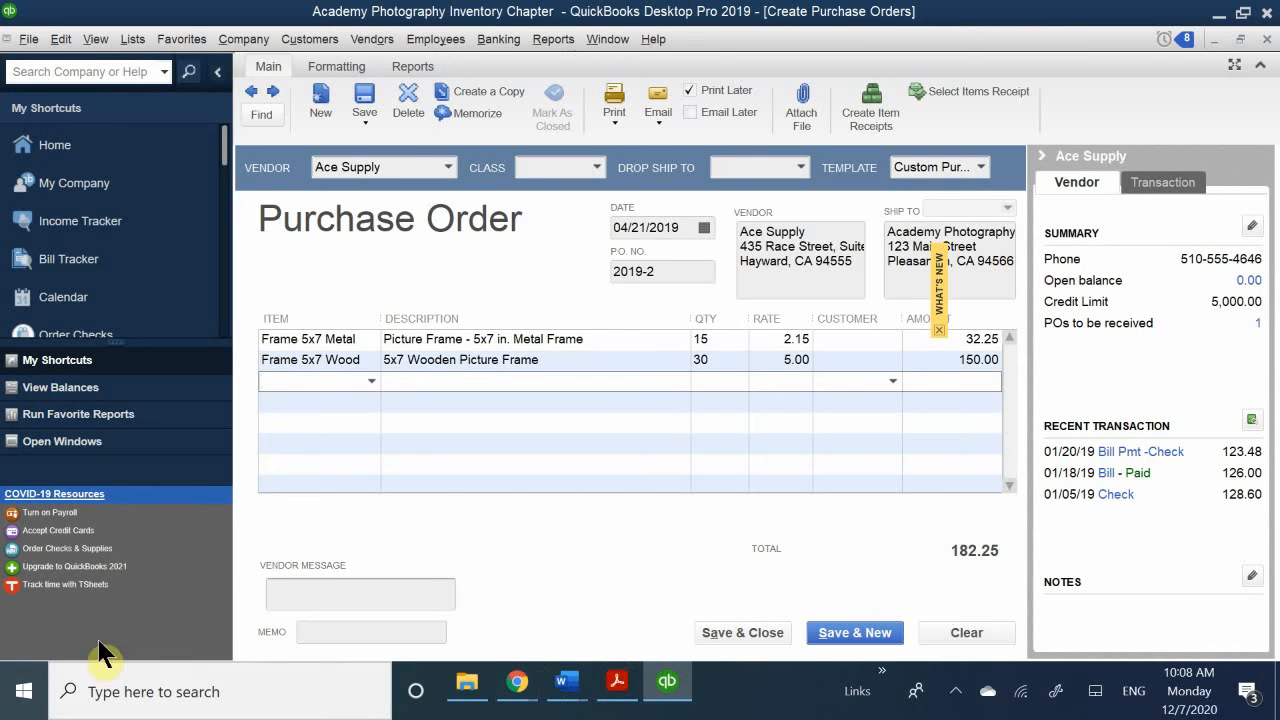
# Enter the memo "Purchased 15 Metal and 30 Wood Frames", then save and close the purchase order.
pyautogui.click(330, 631)
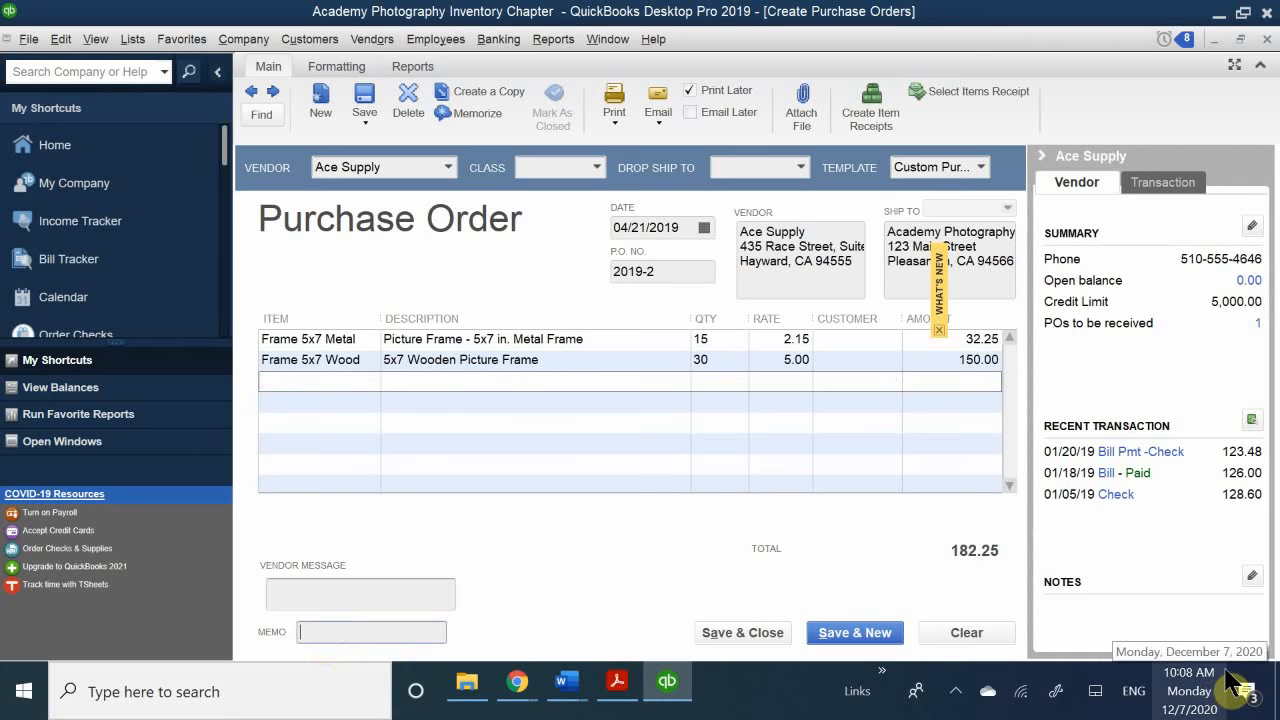
pyautogui.write('Purchased ')
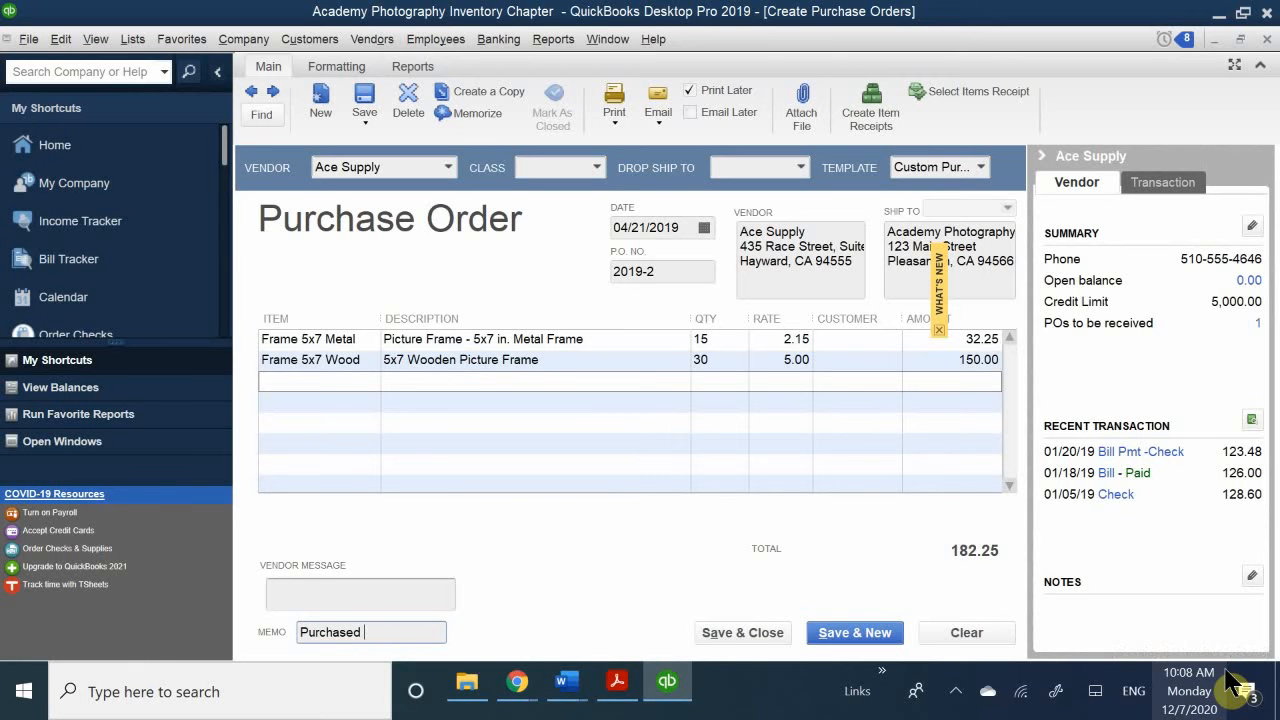
pyautogui.write('15 Metal and 30 Woo')
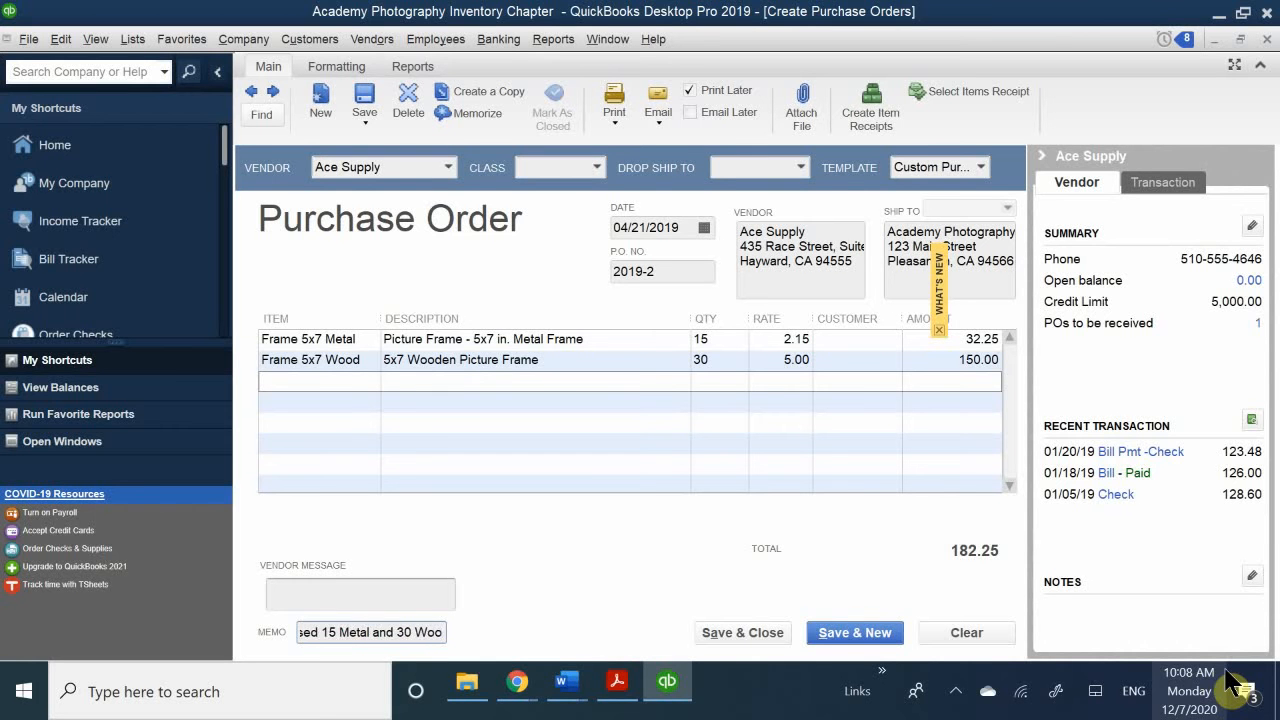
pyautogui.write('deb')
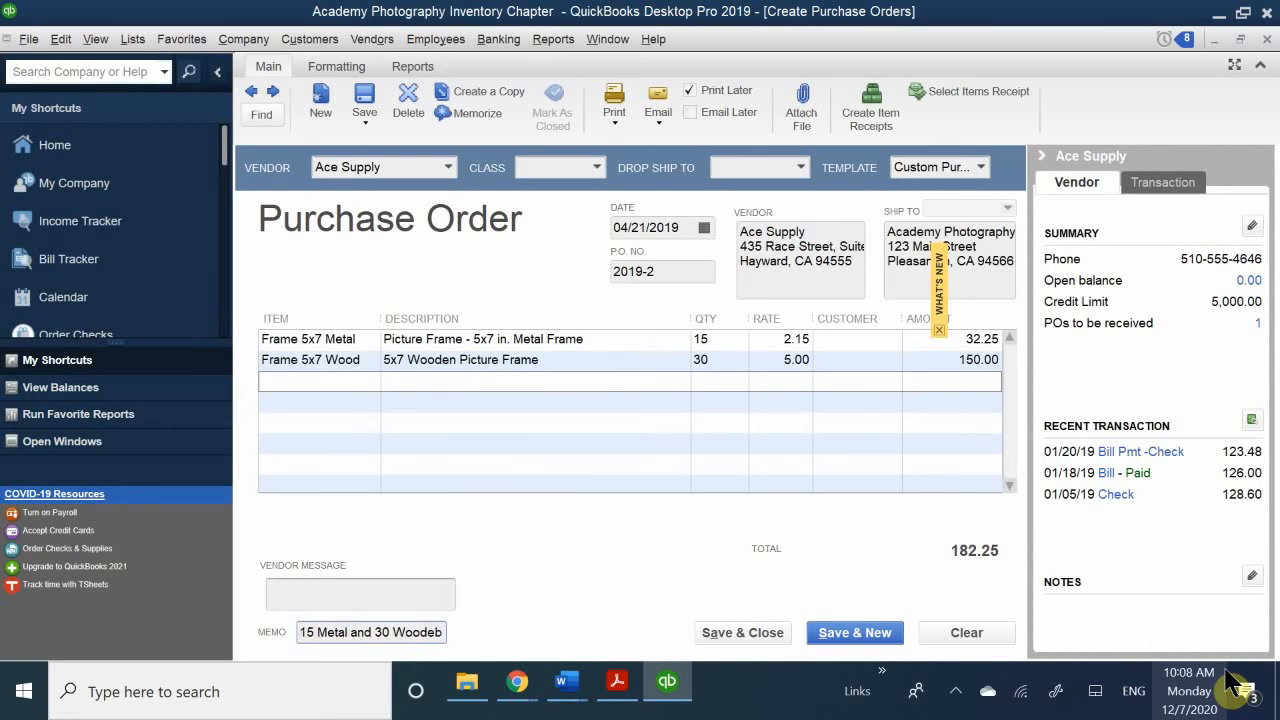
pyautogui.press('BackSpace')
pyautogui.press('BackSpace')
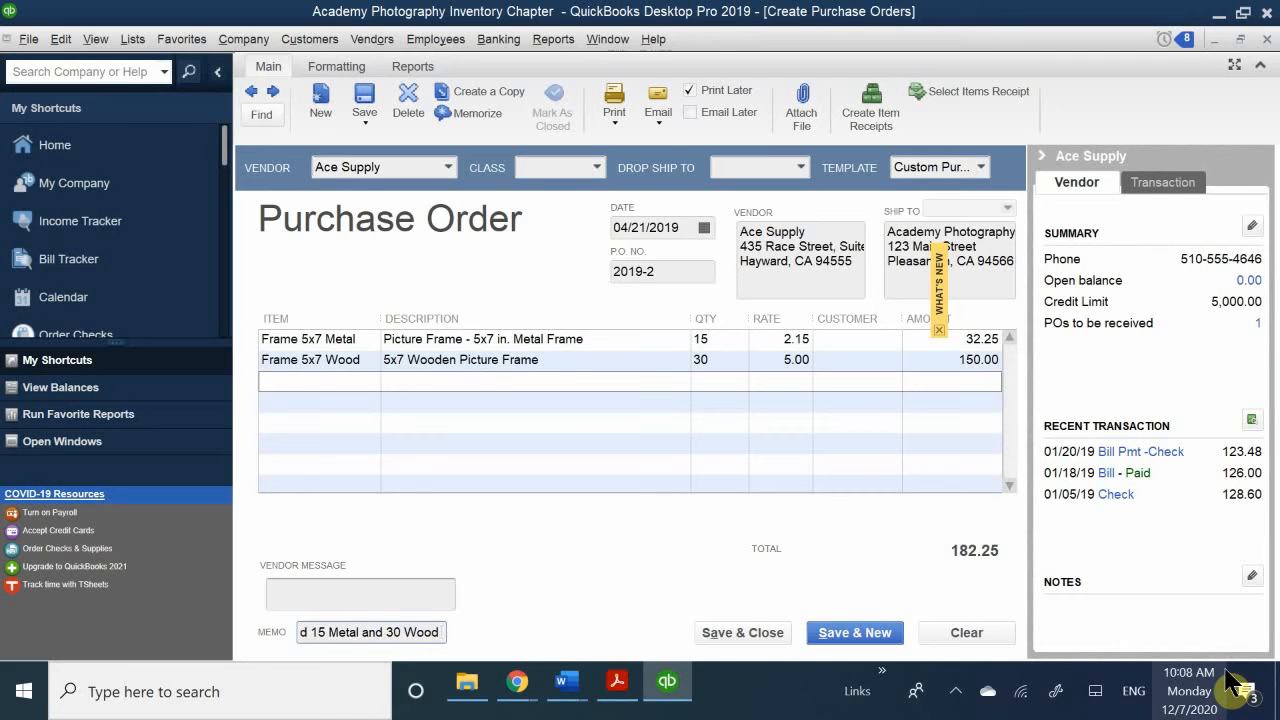
pyautogui.write('Frames')
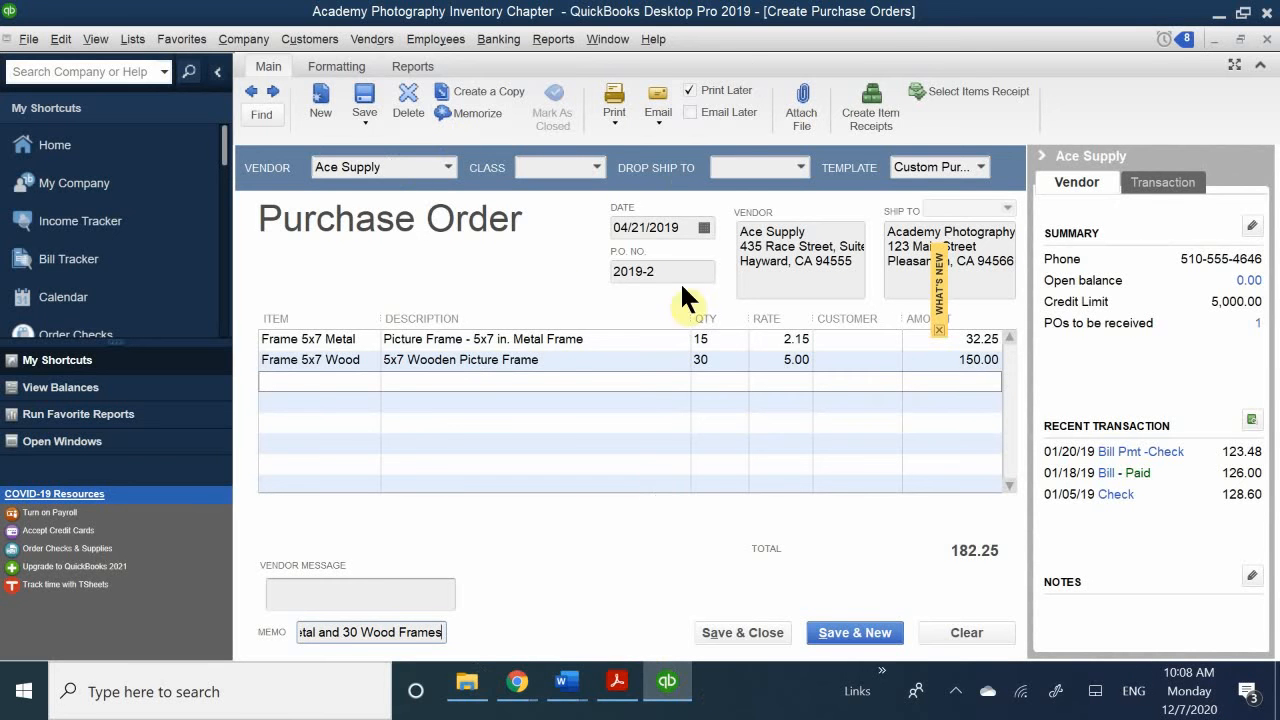
pyautogui.click(735, 627)
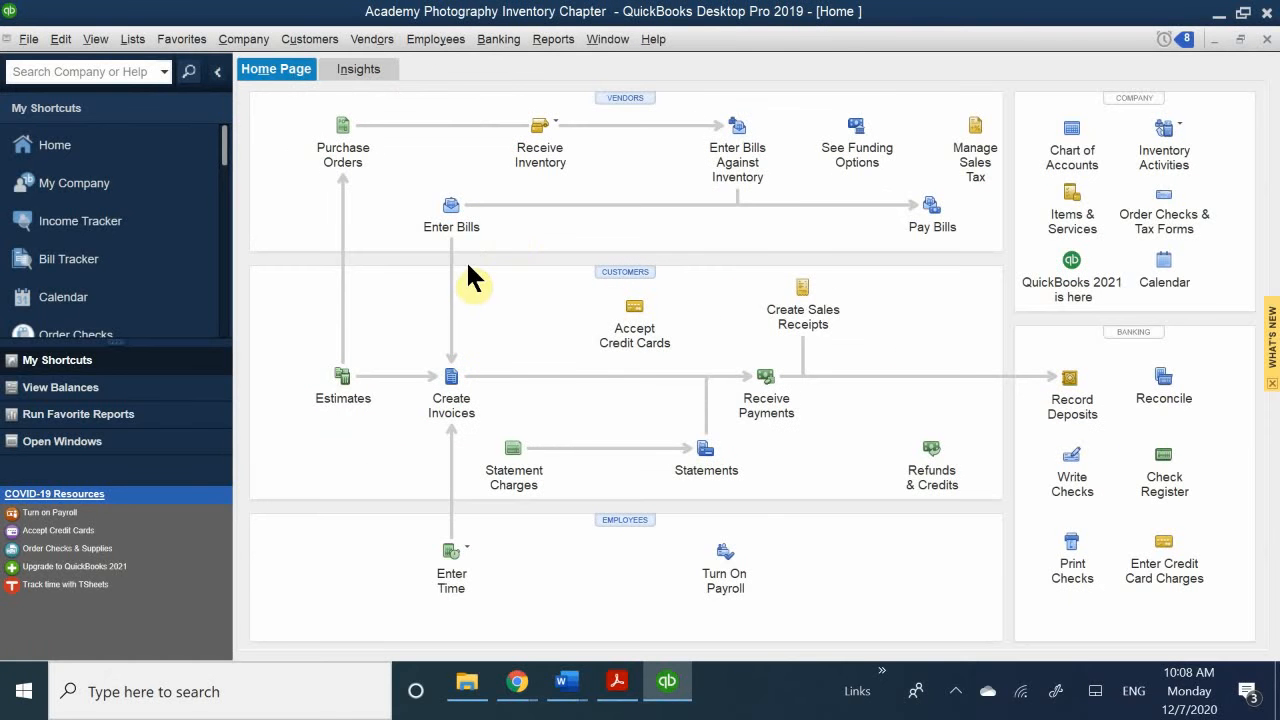
# Show Ace Supply's transactions for all dates in the Vendor Center.
pyautogui.click(624, 97)
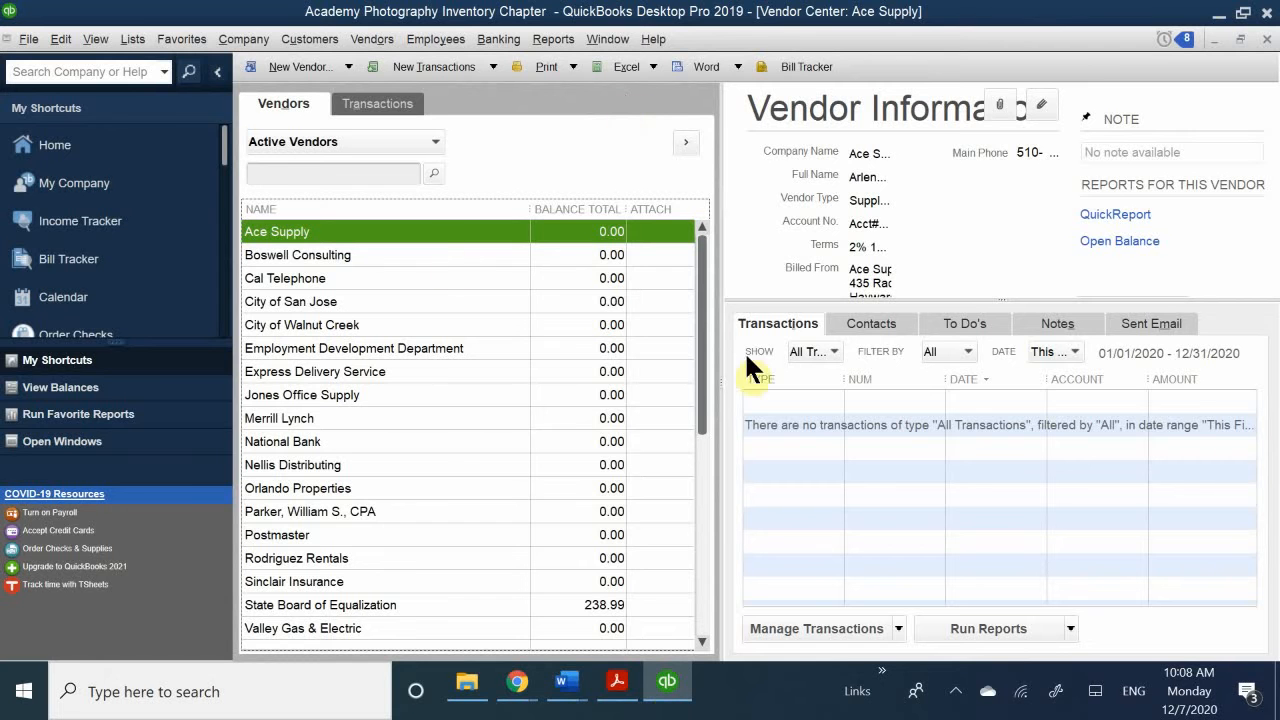
pyautogui.click(293, 225)
pyautogui.click(1051, 352)
pyautogui.scroll(1, 1062, 371)
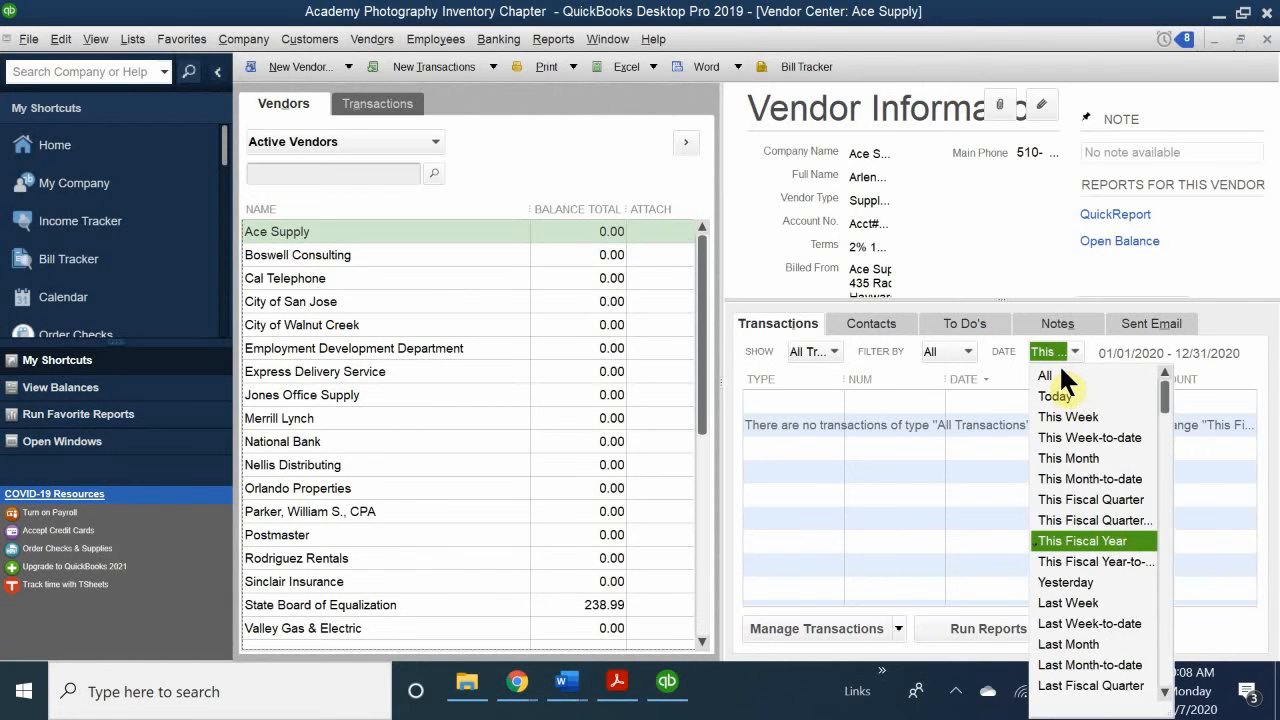
pyautogui.click(1058, 365)
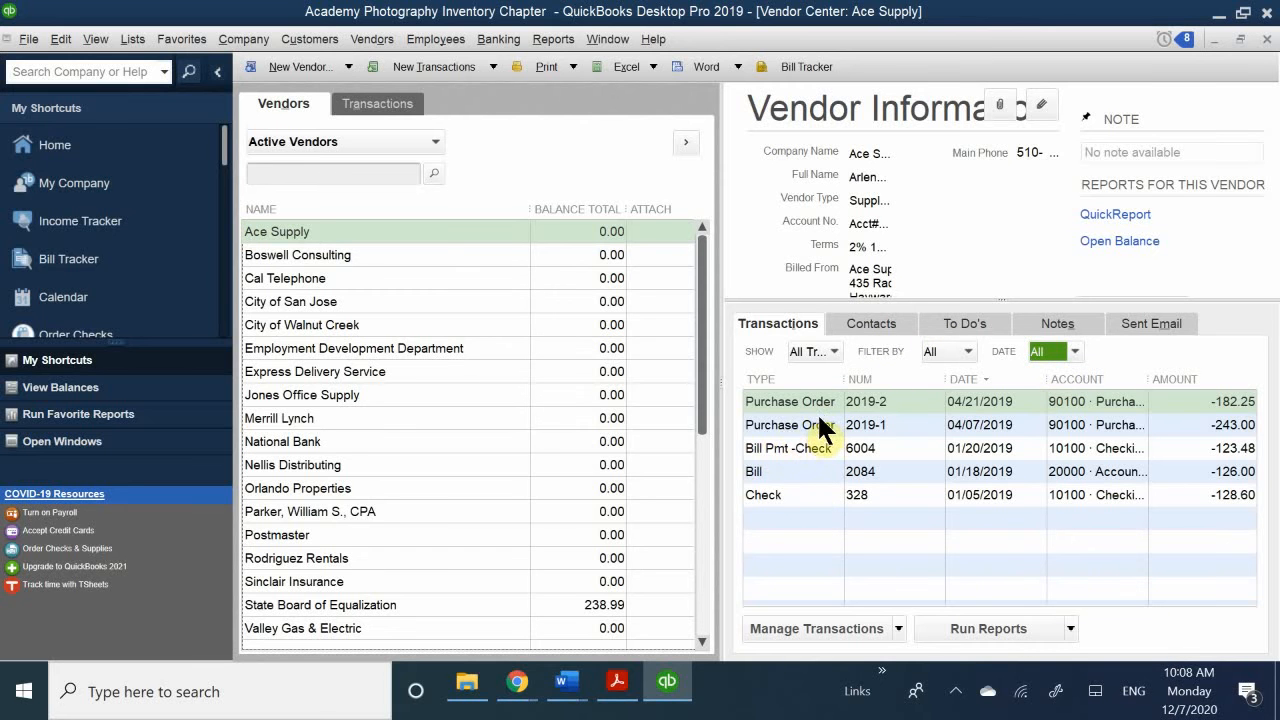
# Review Ace Supply's purchase order dated 04/07/2019, then close it, the Vendor Center and the home page.
pyautogui.click(786, 428)
pyautogui.doubleClick(792, 424)
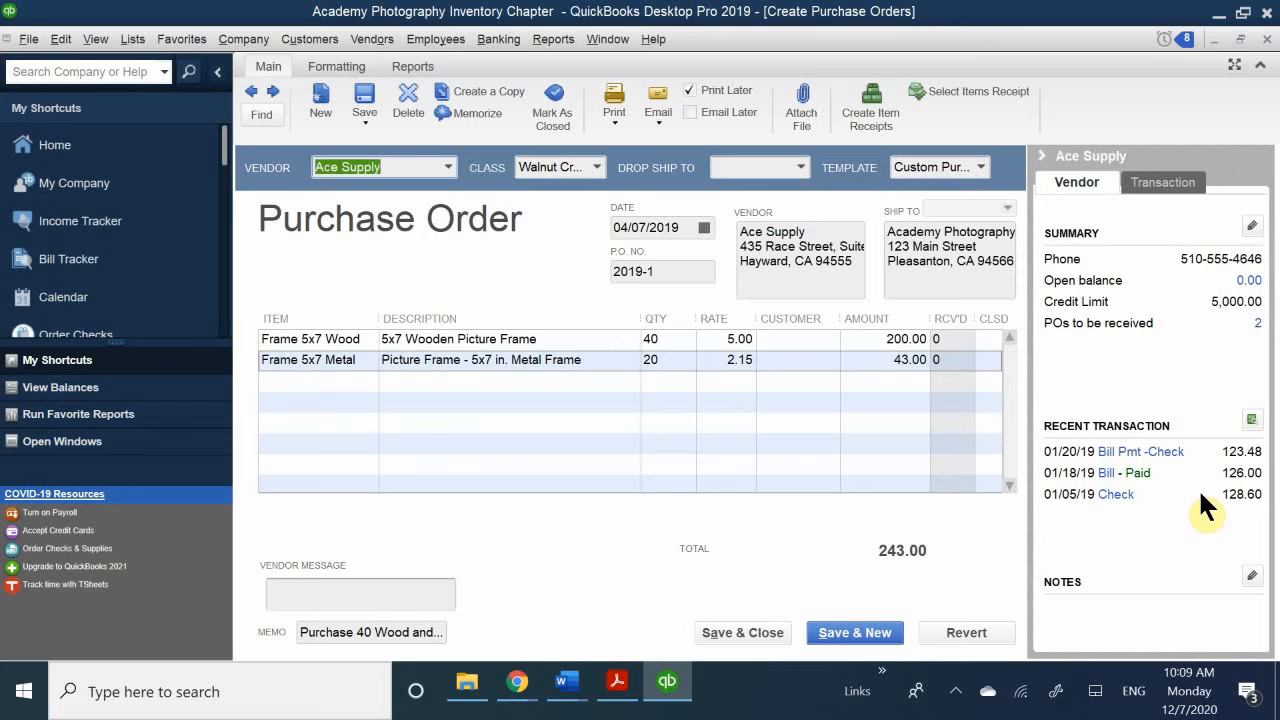
pyautogui.click(1266, 38)
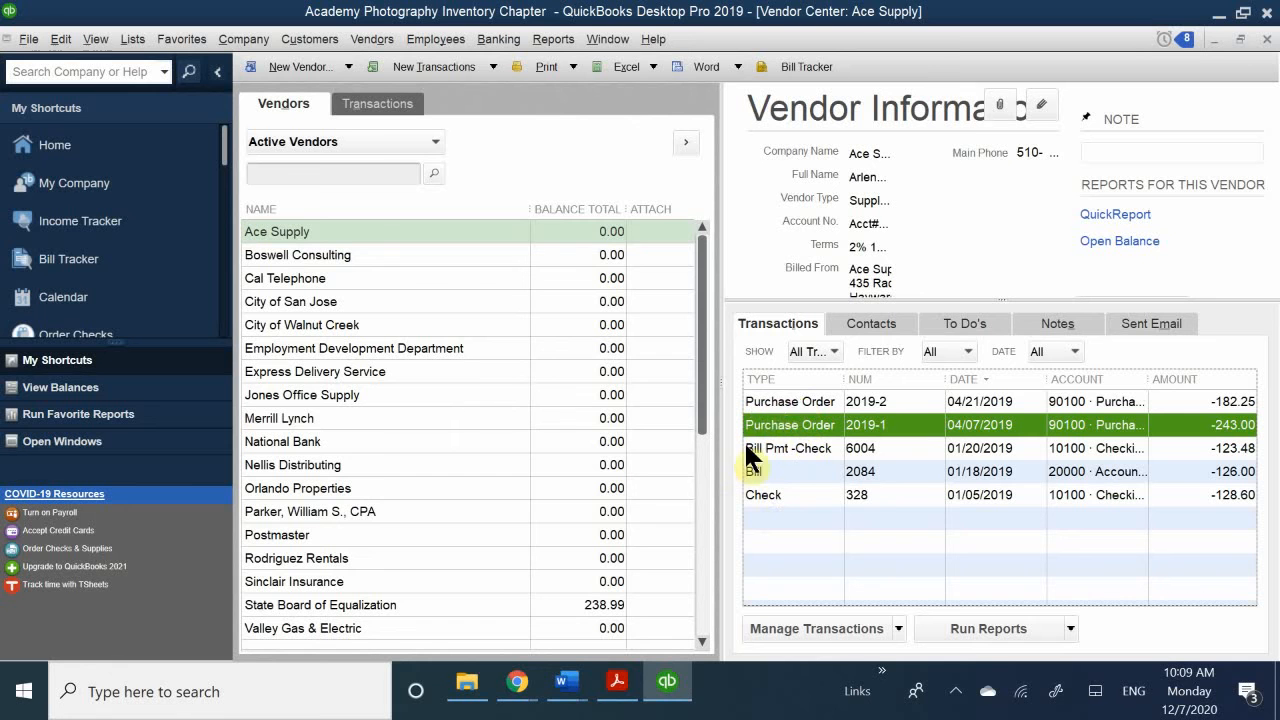
pyautogui.click(1266, 40)
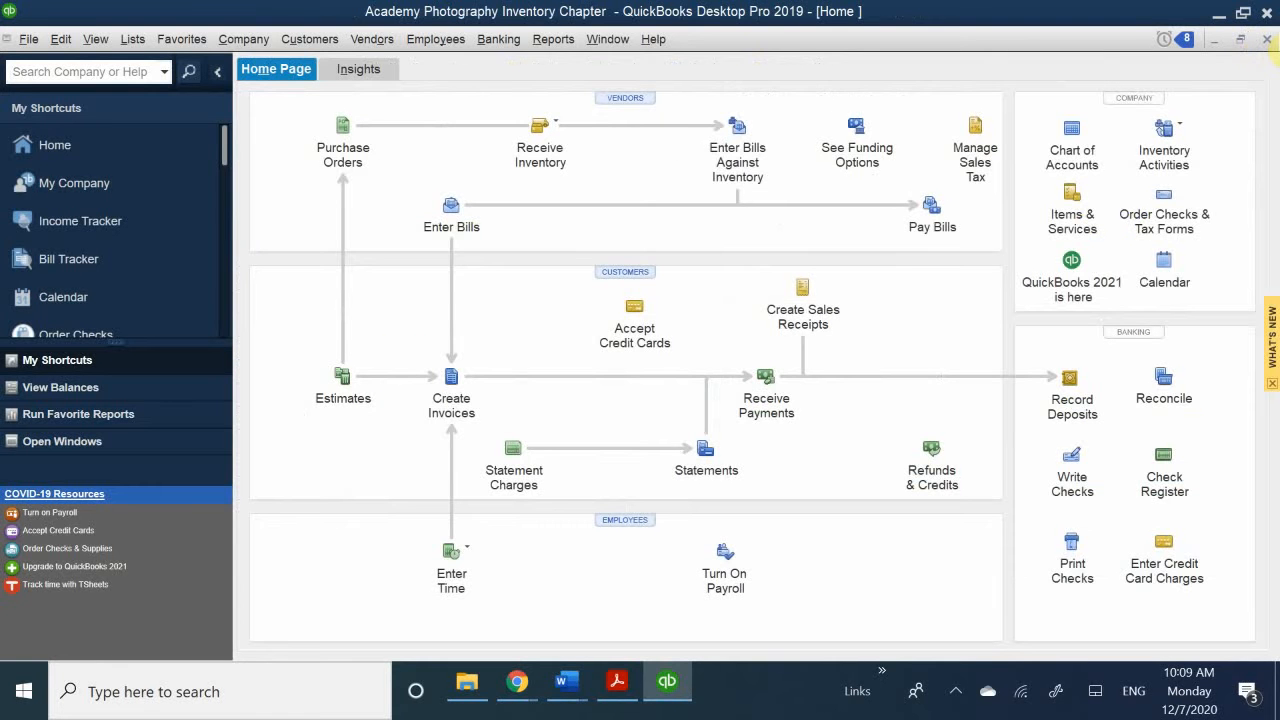
pyautogui.click(1266, 40)
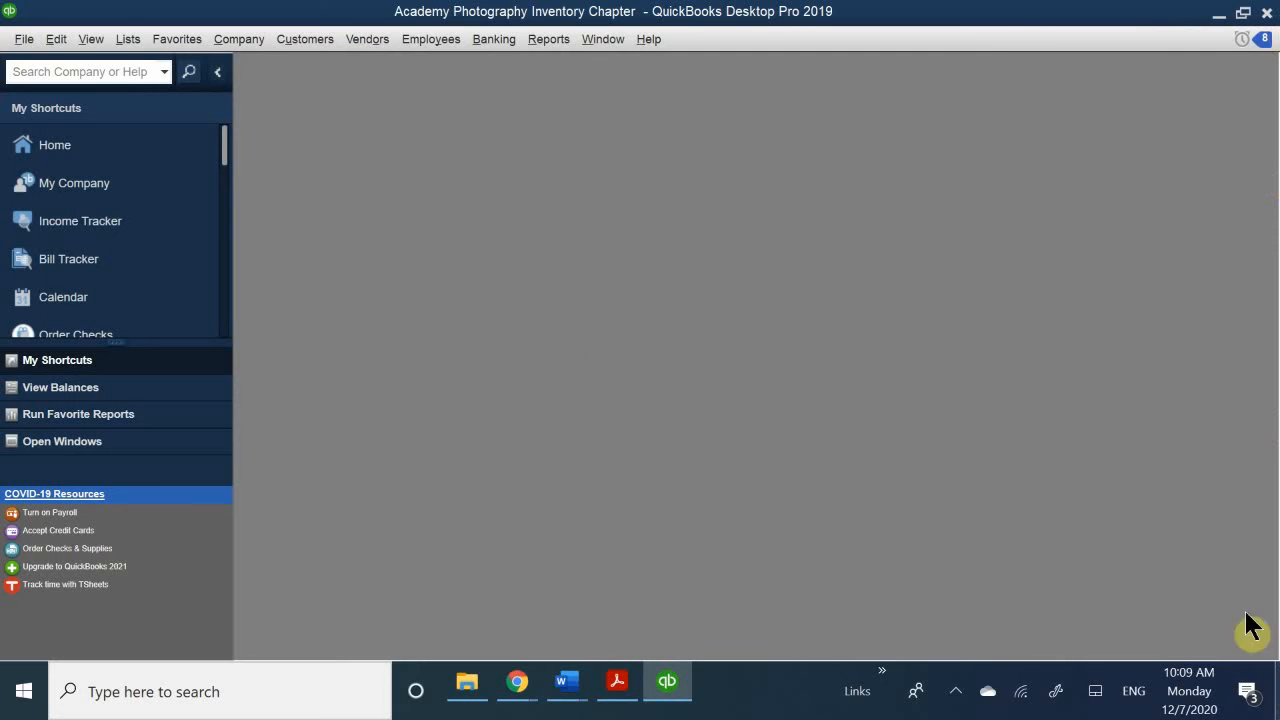
# Open the home page and look over the receive-inventory options there and among the vendor commands.
pyautogui.click(75, 150)
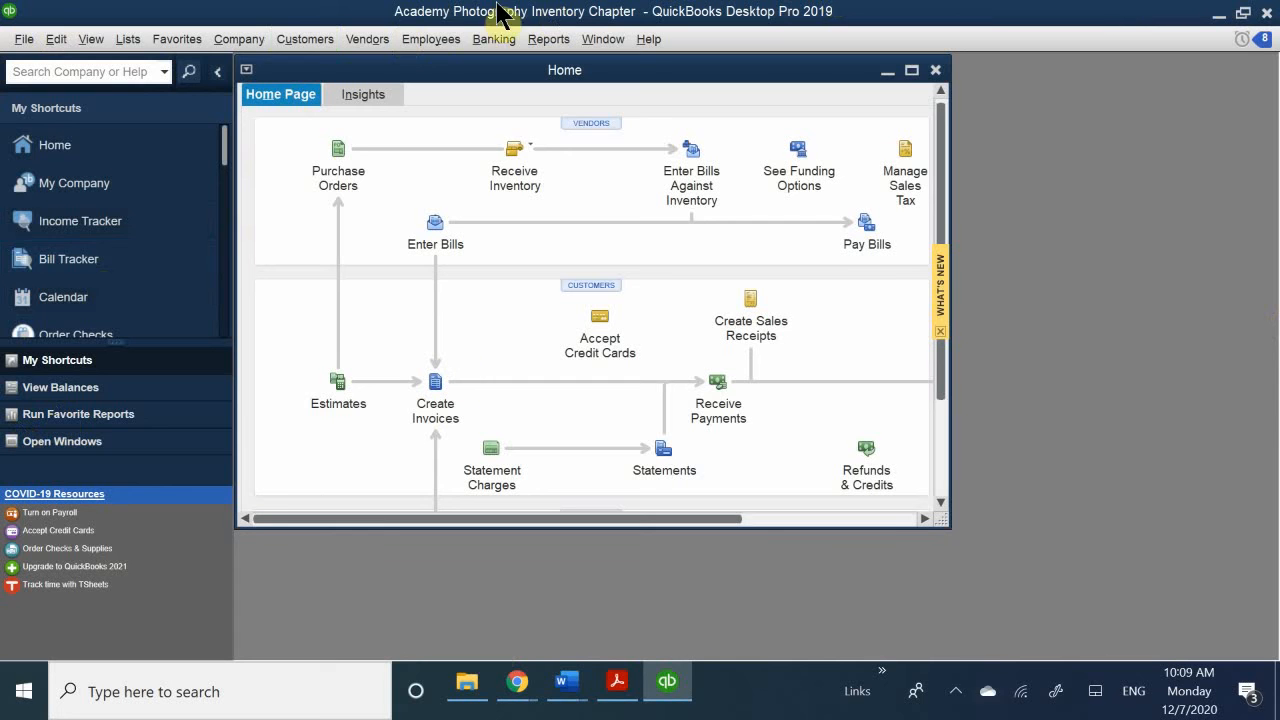
pyautogui.click(532, 150)
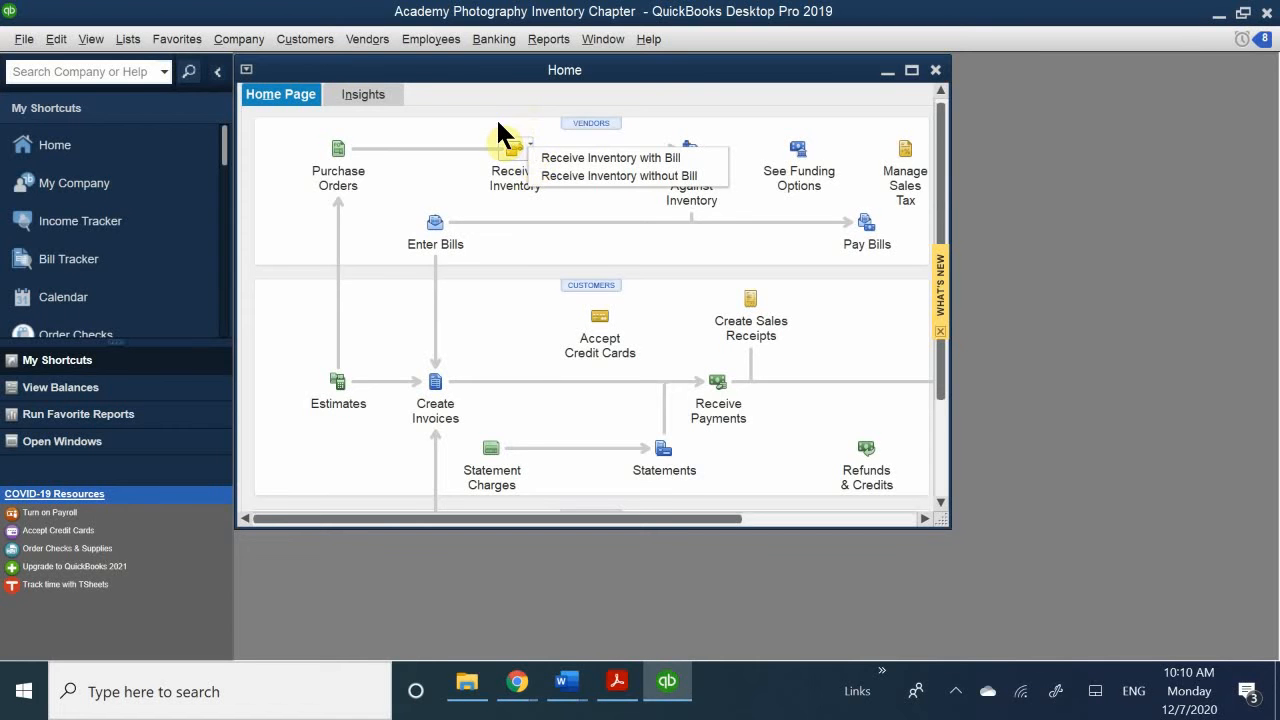
pyautogui.click(496, 117)
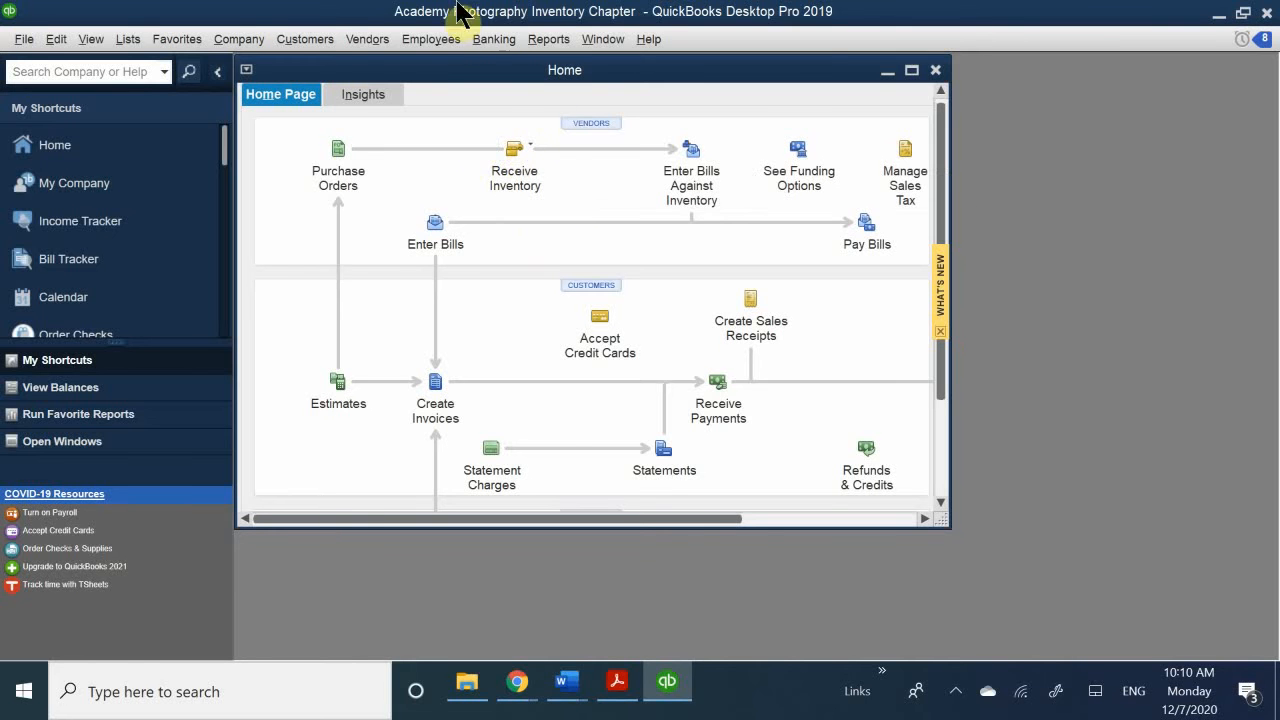
pyautogui.click(368, 42)
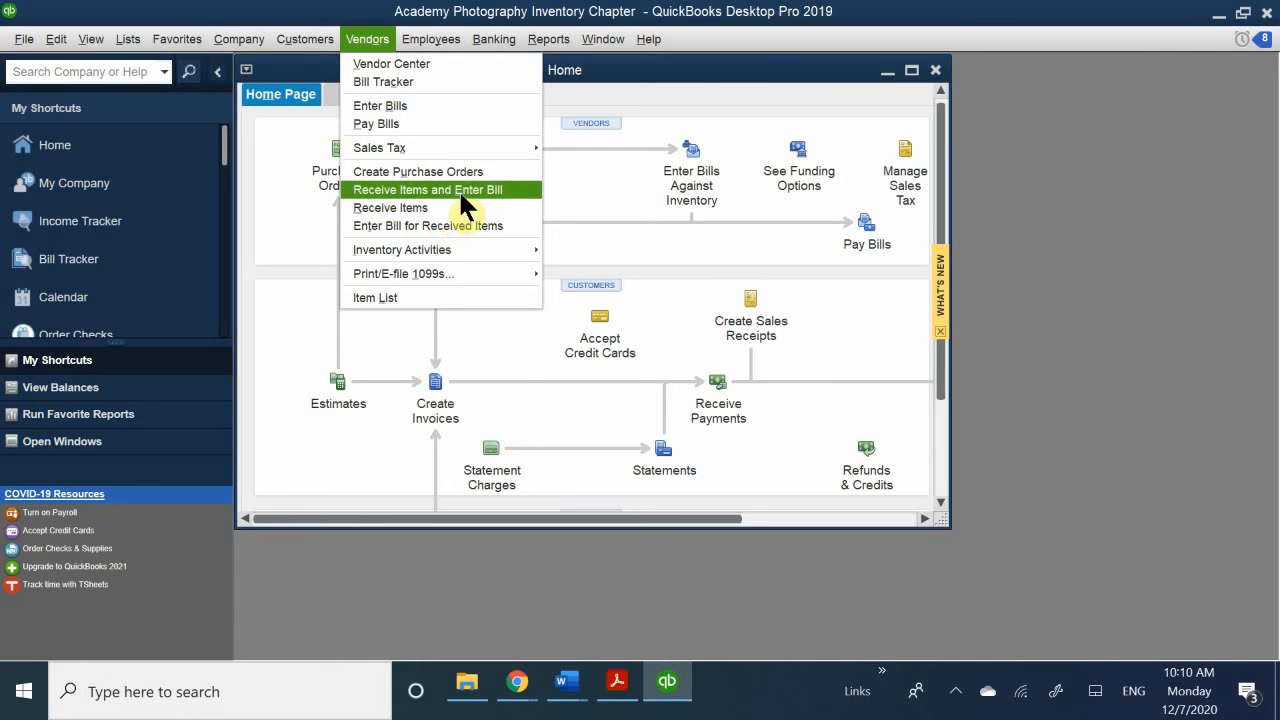
pyautogui.click(366, 38)
pyautogui.click(368, 38)
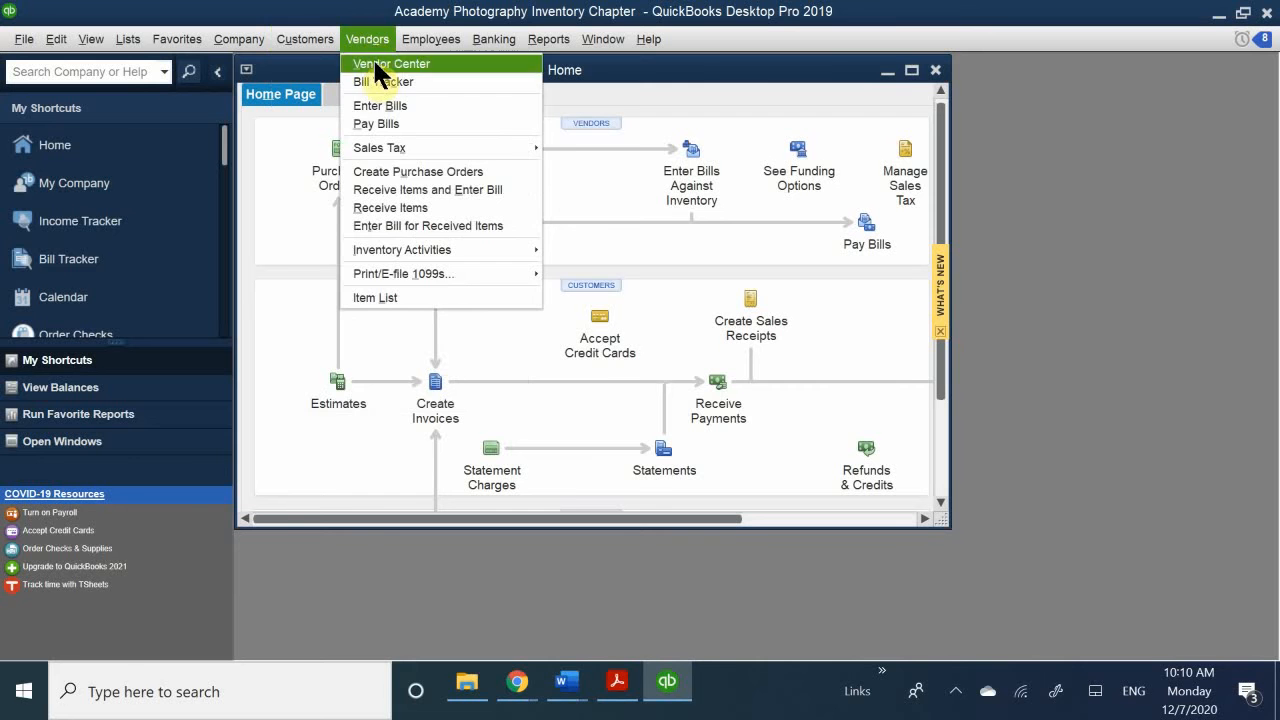
# Open the Vendor Center and view the item-receiving commands available for Boswell Consulting.
pyautogui.click(372, 64)
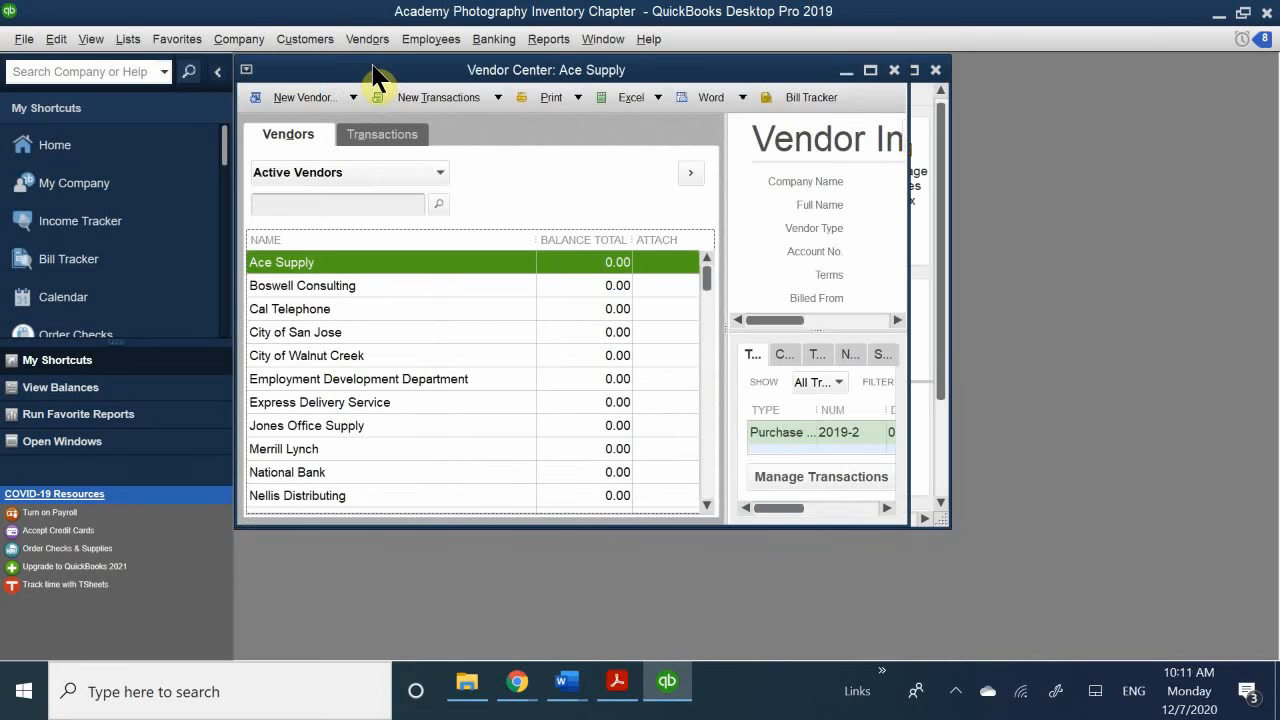
pyautogui.rightClick(328, 283)
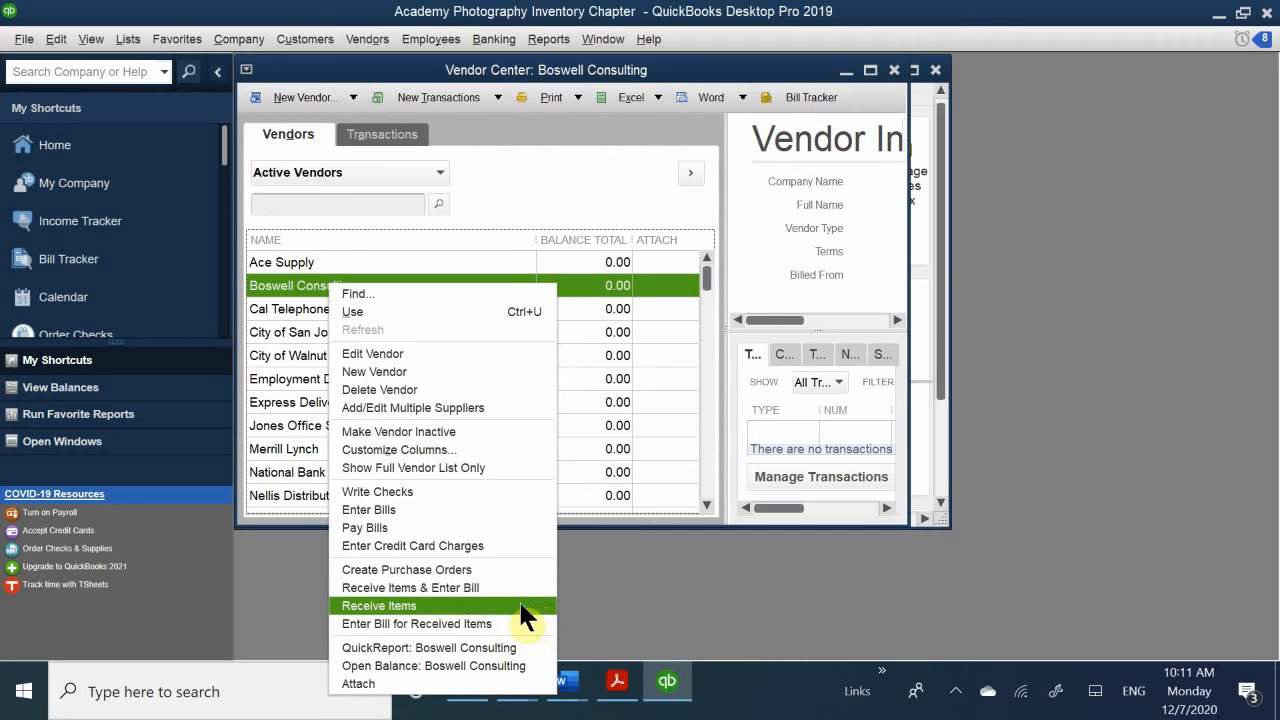
pyautogui.click(670, 606)
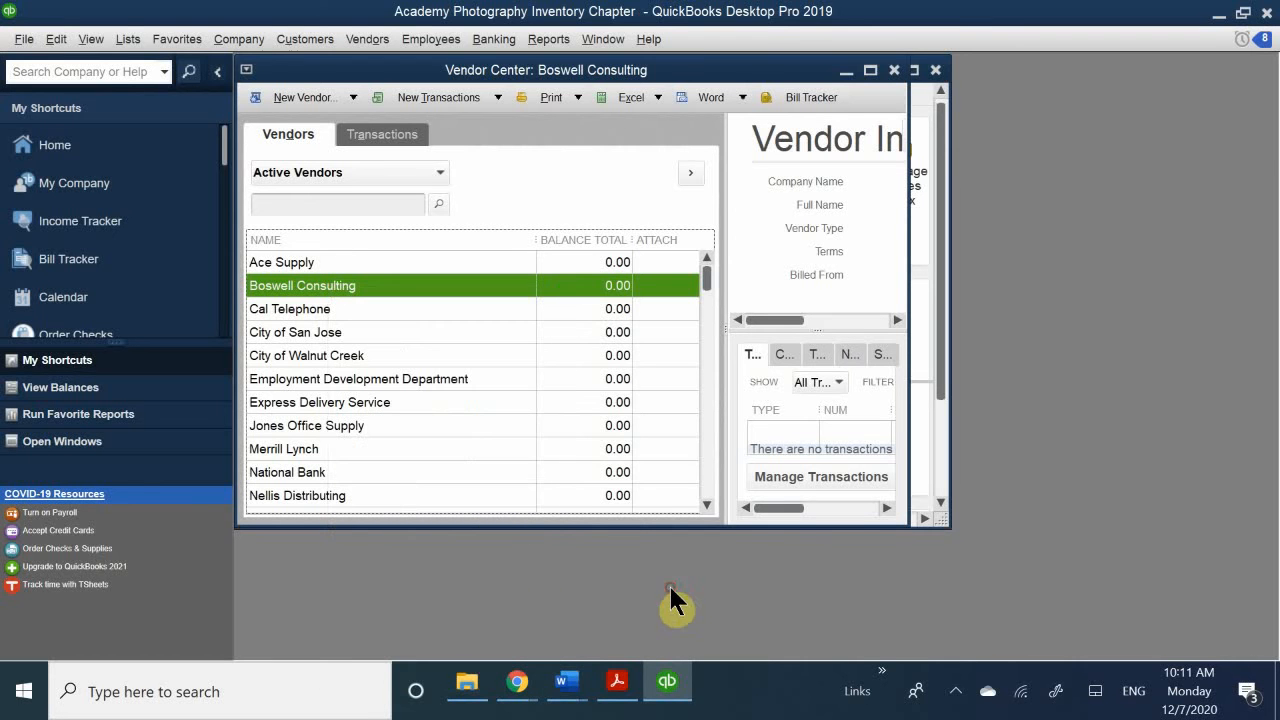
# Maximize the Vendor Center, view the transaction types that can be created for a vendor, and close it.
pyautogui.moveTo(571, 63); pyautogui.dragTo(570, 62)
pyautogui.doubleClick(572, 66)
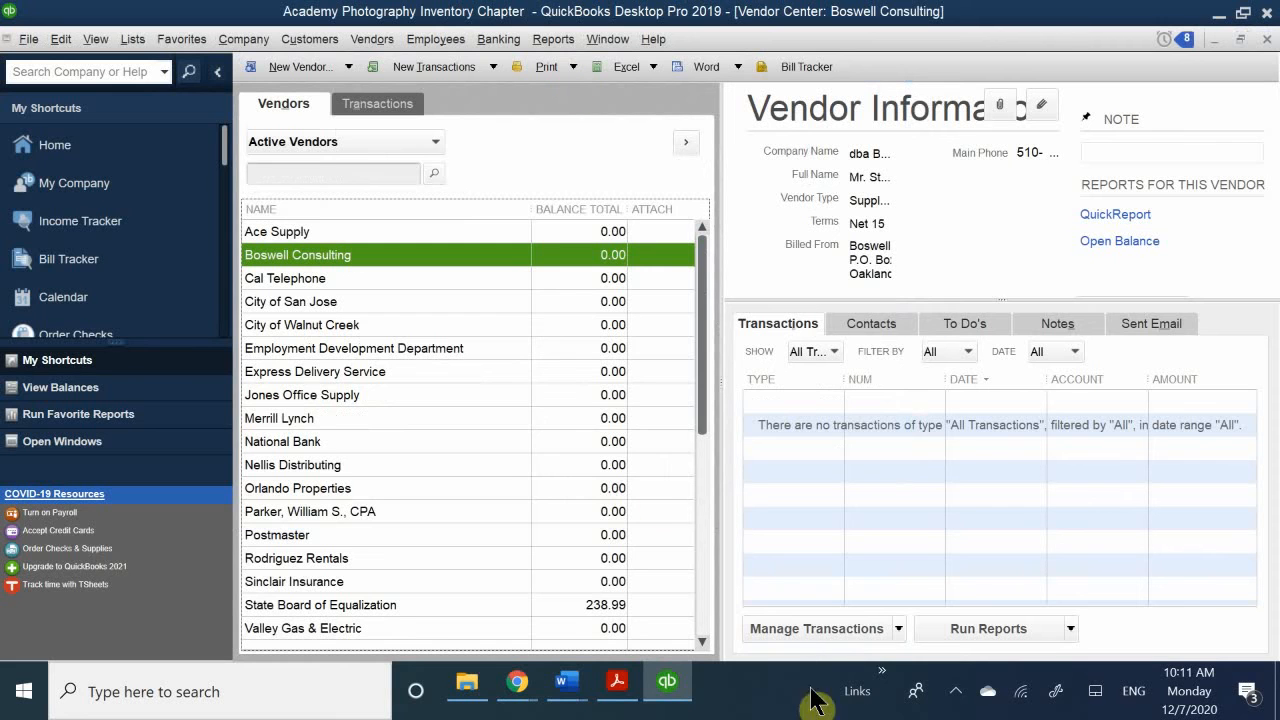
pyautogui.click(899, 630)
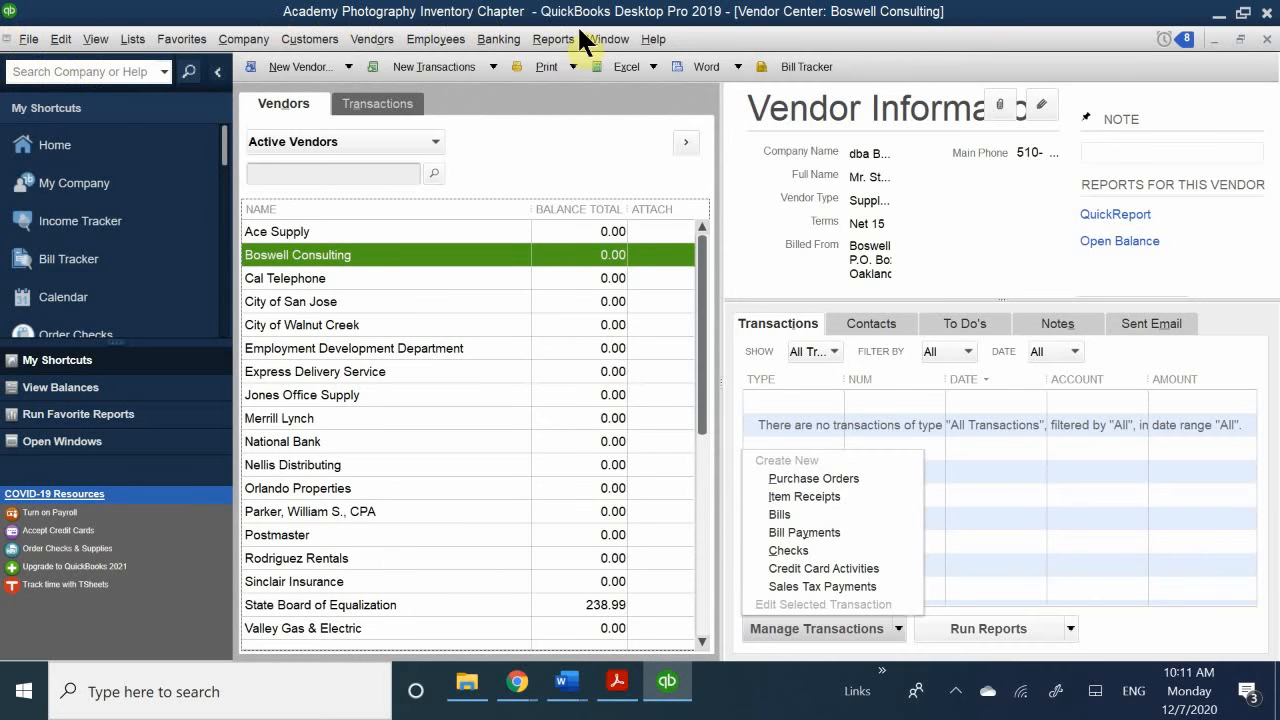
pyautogui.click(466, 60)
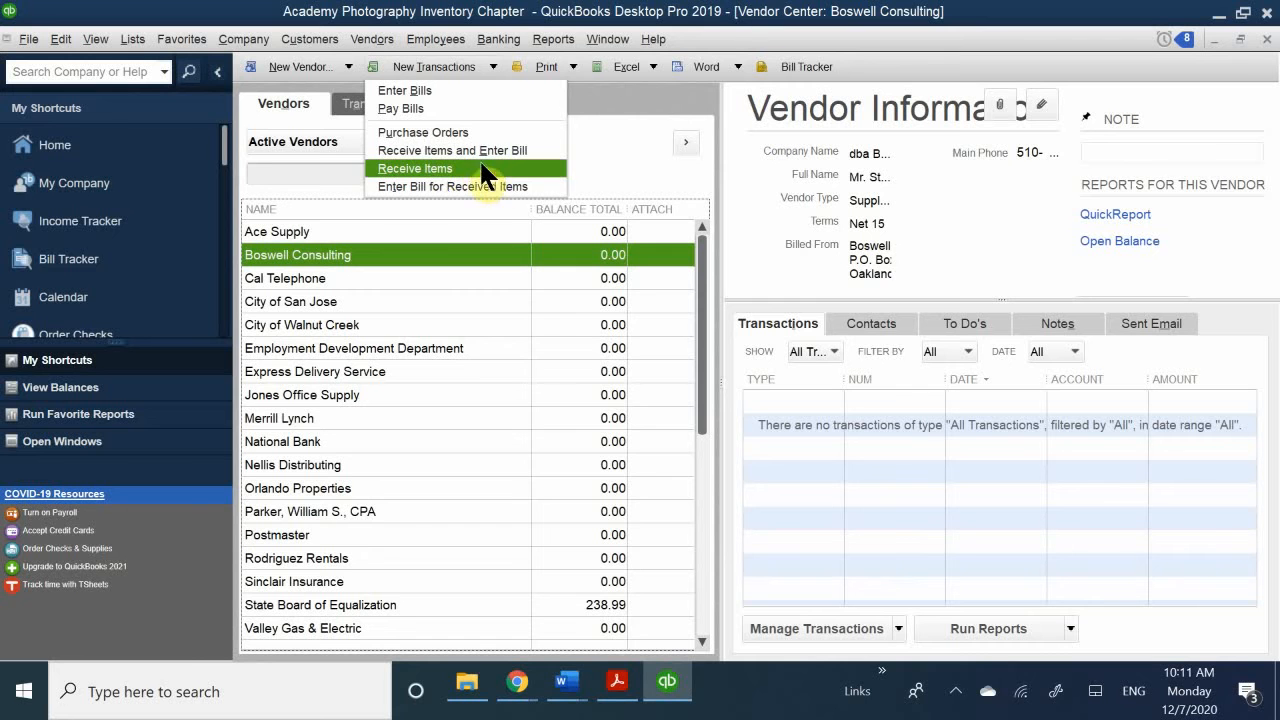
pyautogui.click(1267, 40)
pyautogui.click(1267, 40)
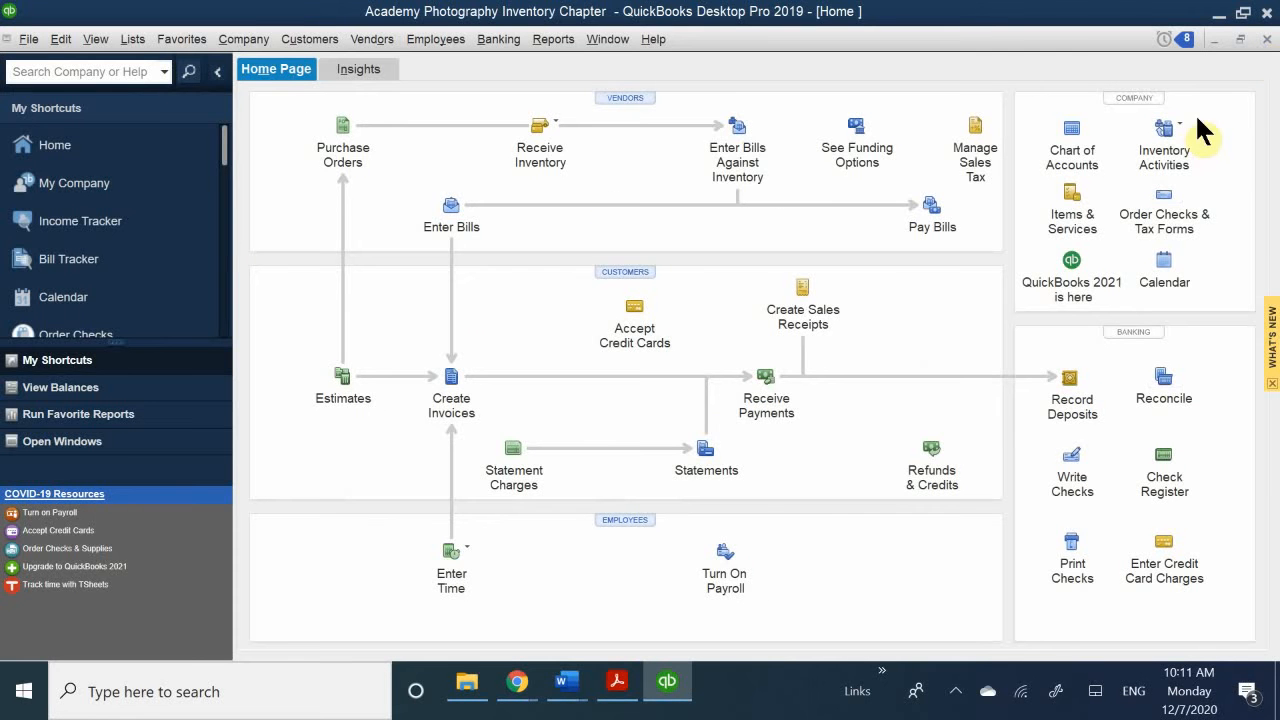
# Start an item receipt without a bill for Ace Supply, received against the open purchase order dated 04/07/2019.
pyautogui.click(558, 129)
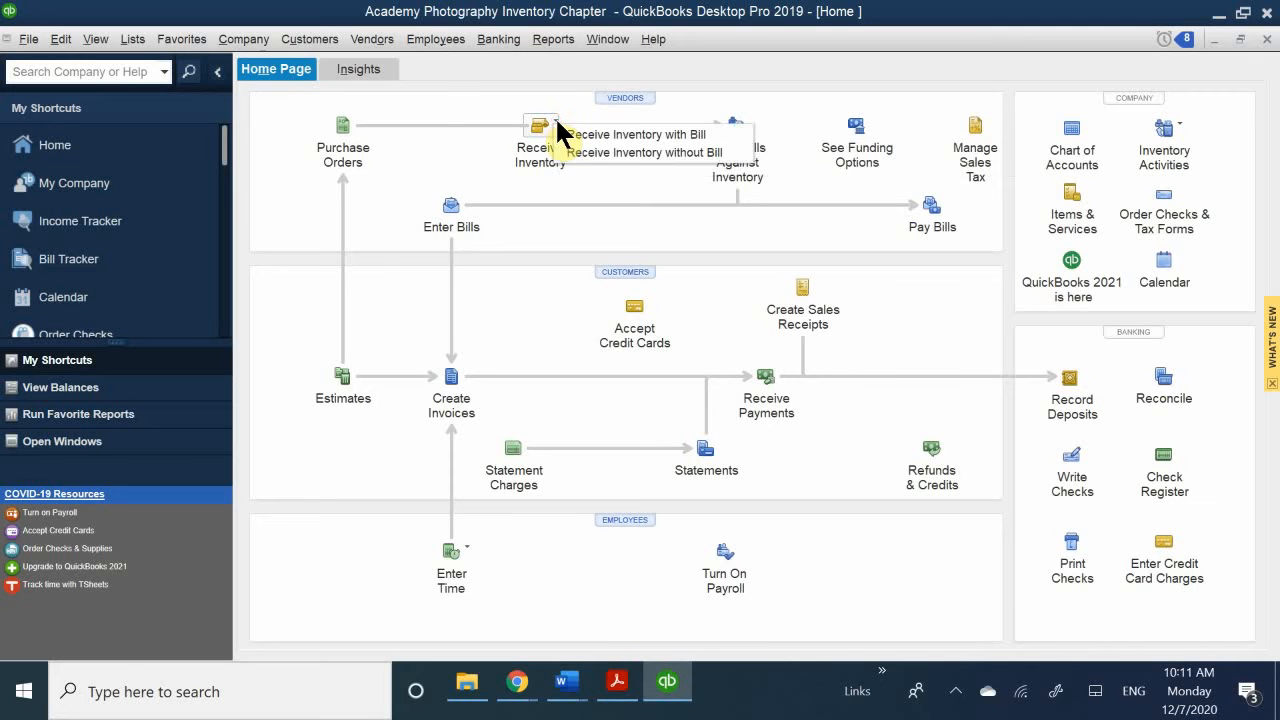
pyautogui.click(710, 155)
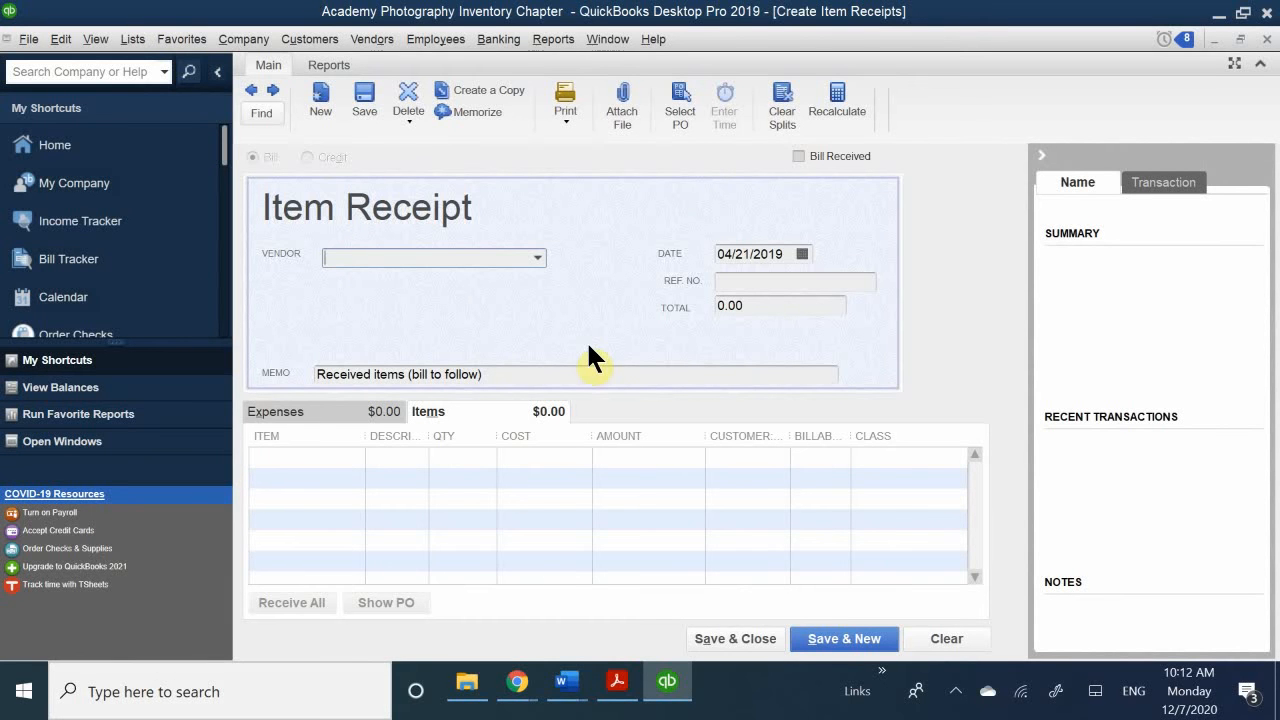
pyautogui.write('Ace Supply')
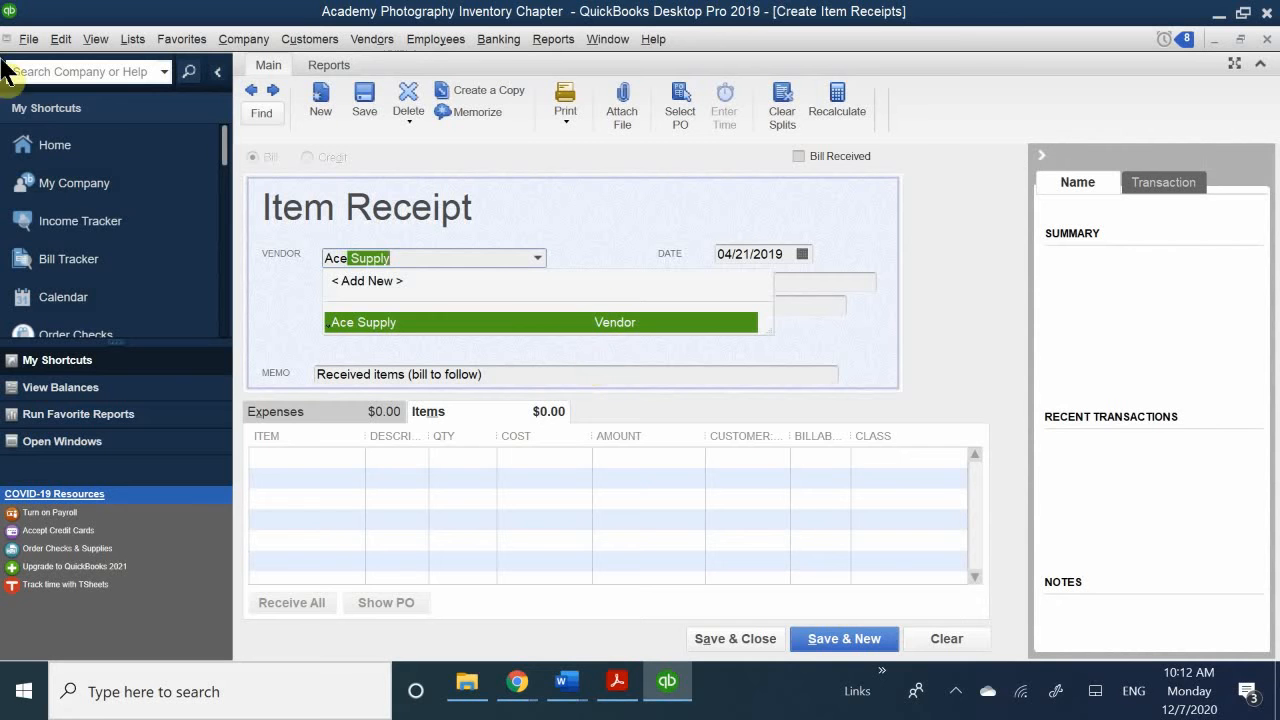
pyautogui.click(410, 323)
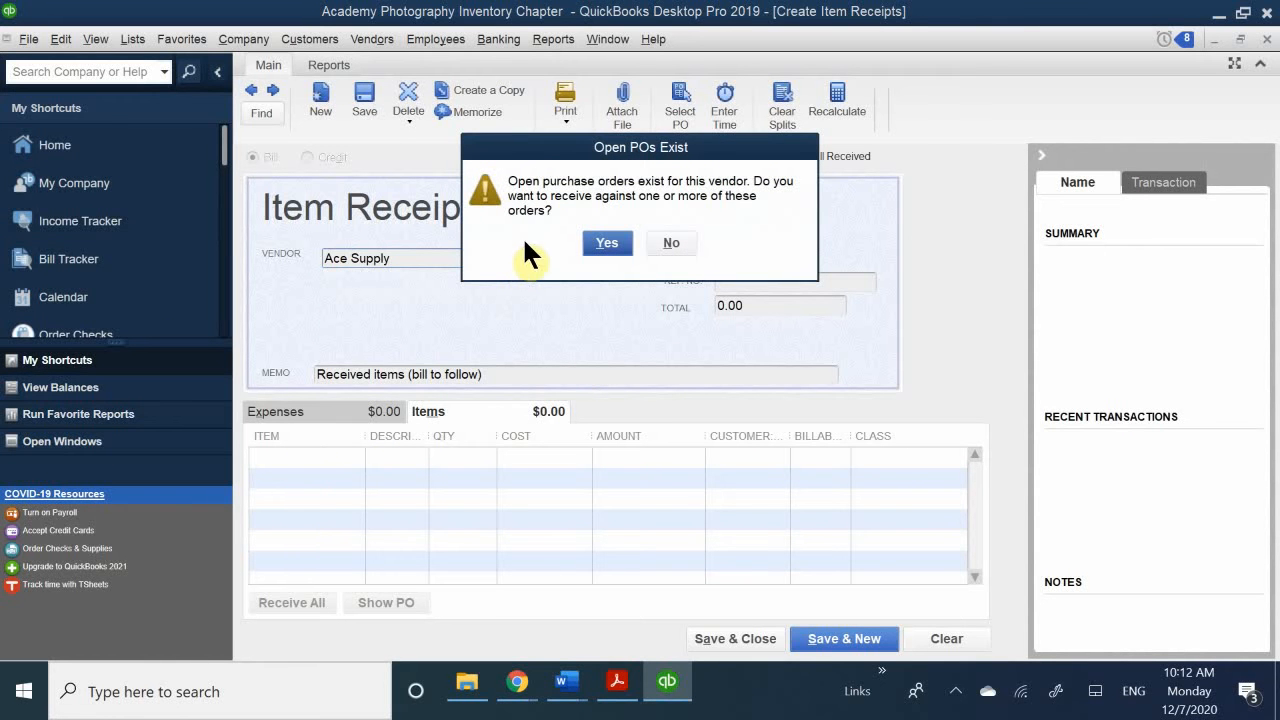
pyautogui.click(605, 244)
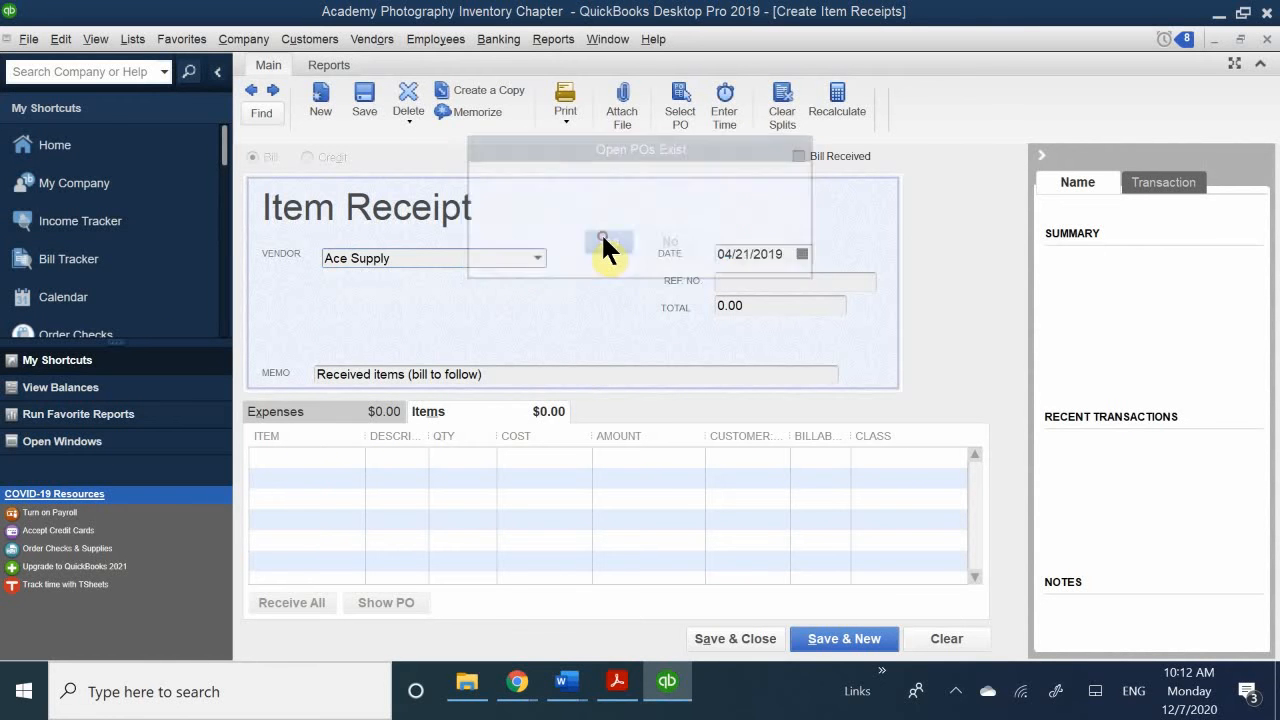
pyautogui.moveTo(503, 121); pyautogui.dragTo(606, 238)
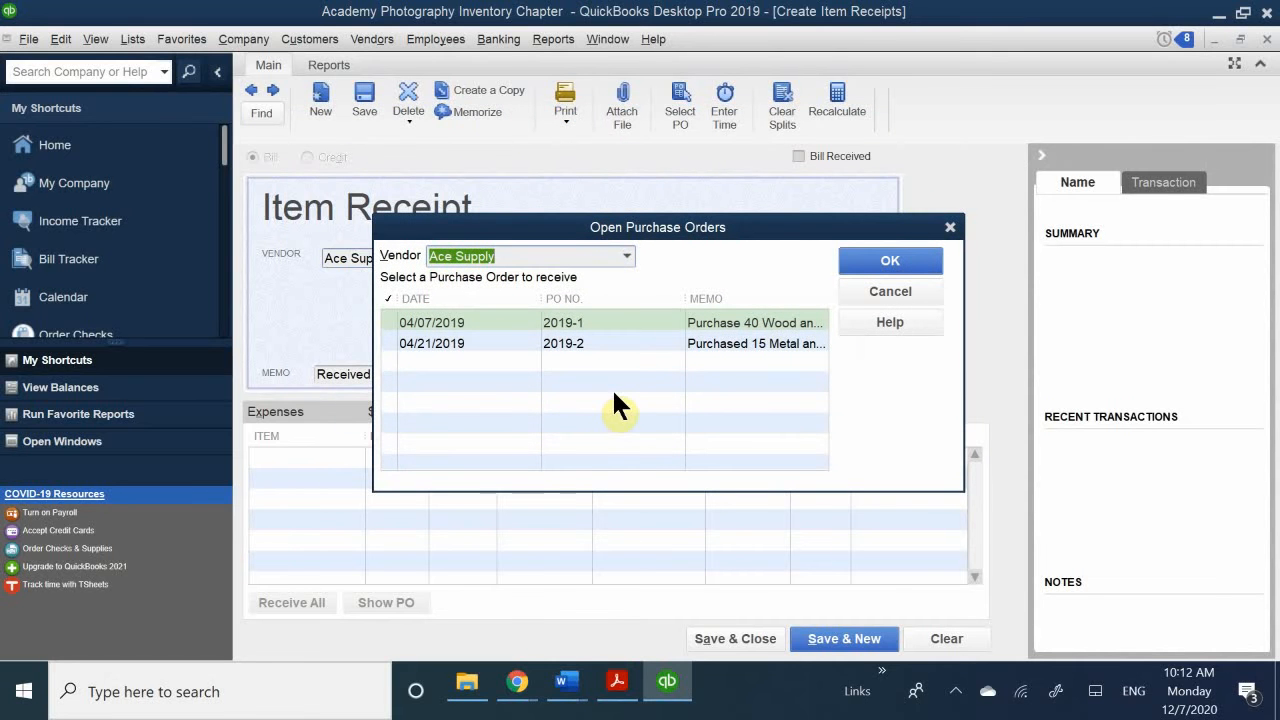
pyautogui.click(389, 322)
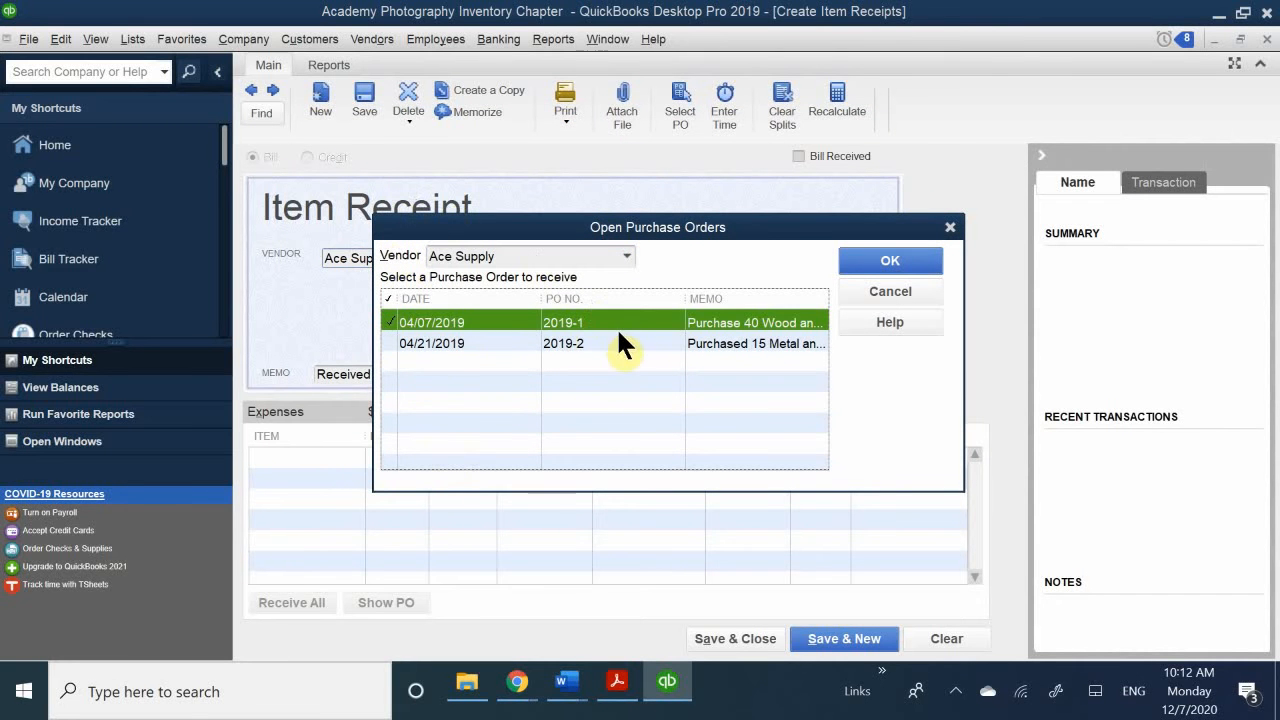
pyautogui.click(900, 260)
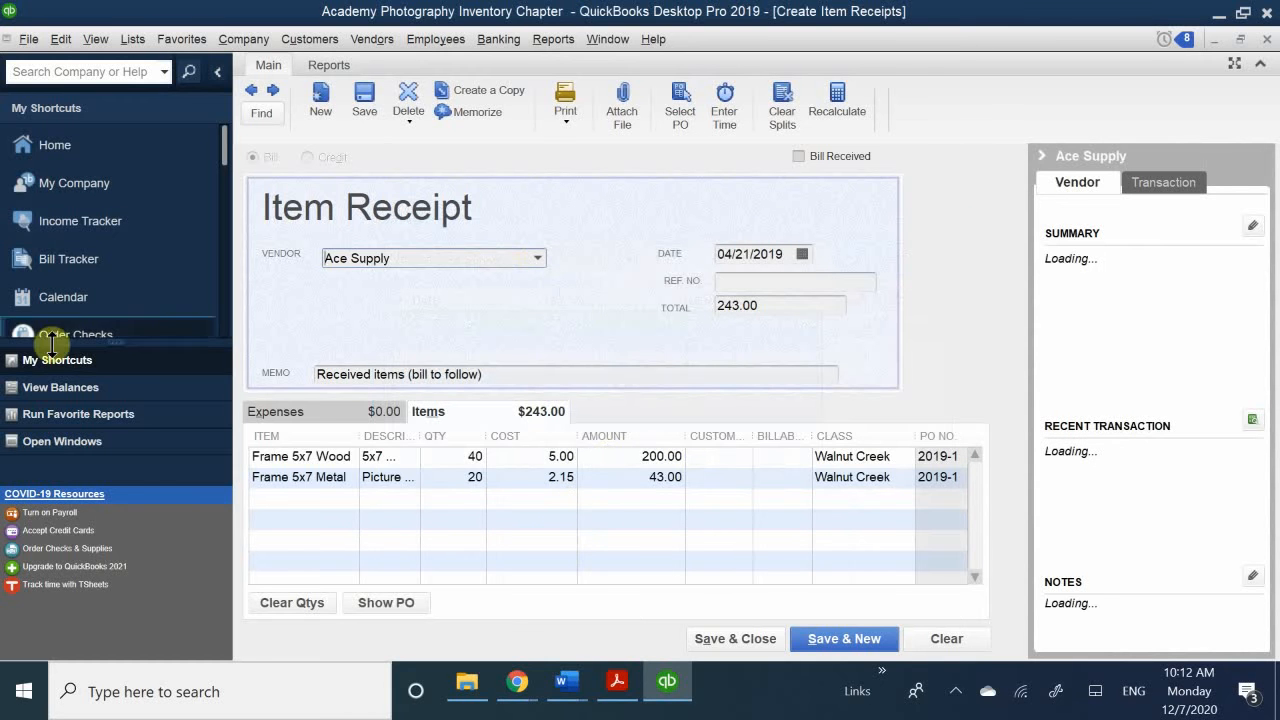
# Date the item receipt 04/10/2019 and enter the purchase order number, prefixed with PO, as its reference number.
pyautogui.click(801, 254)
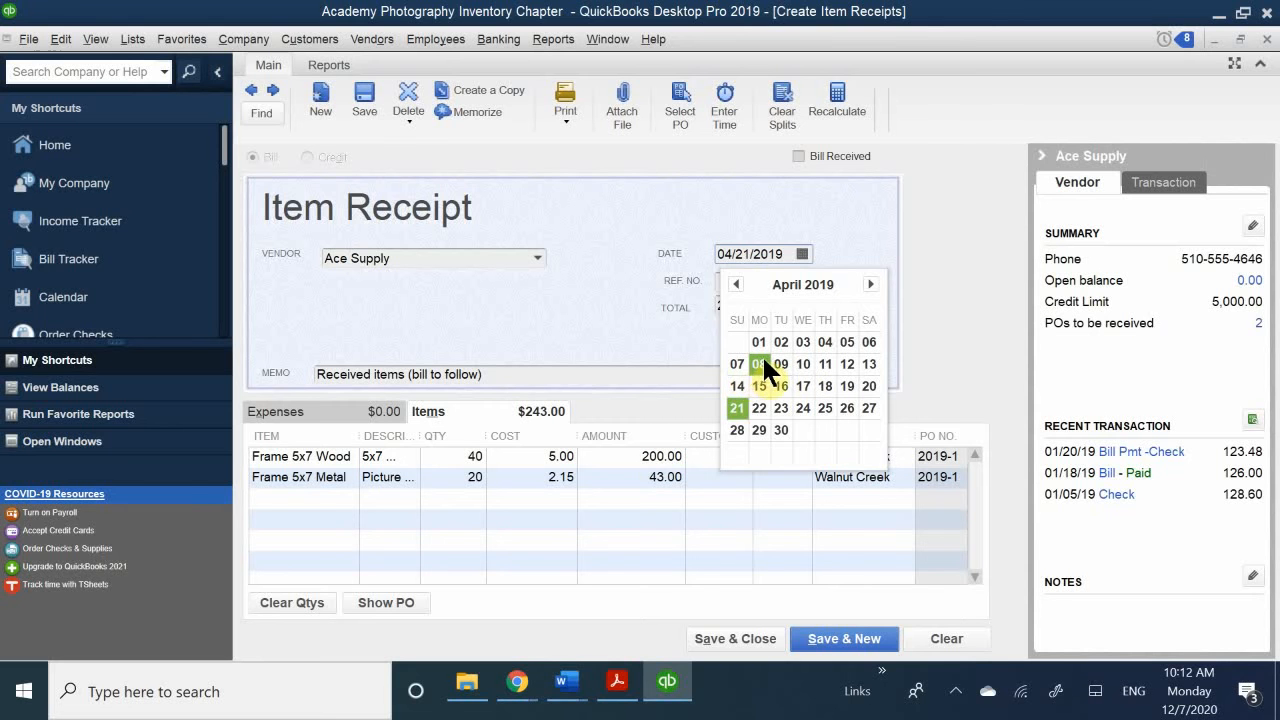
pyautogui.click(798, 364)
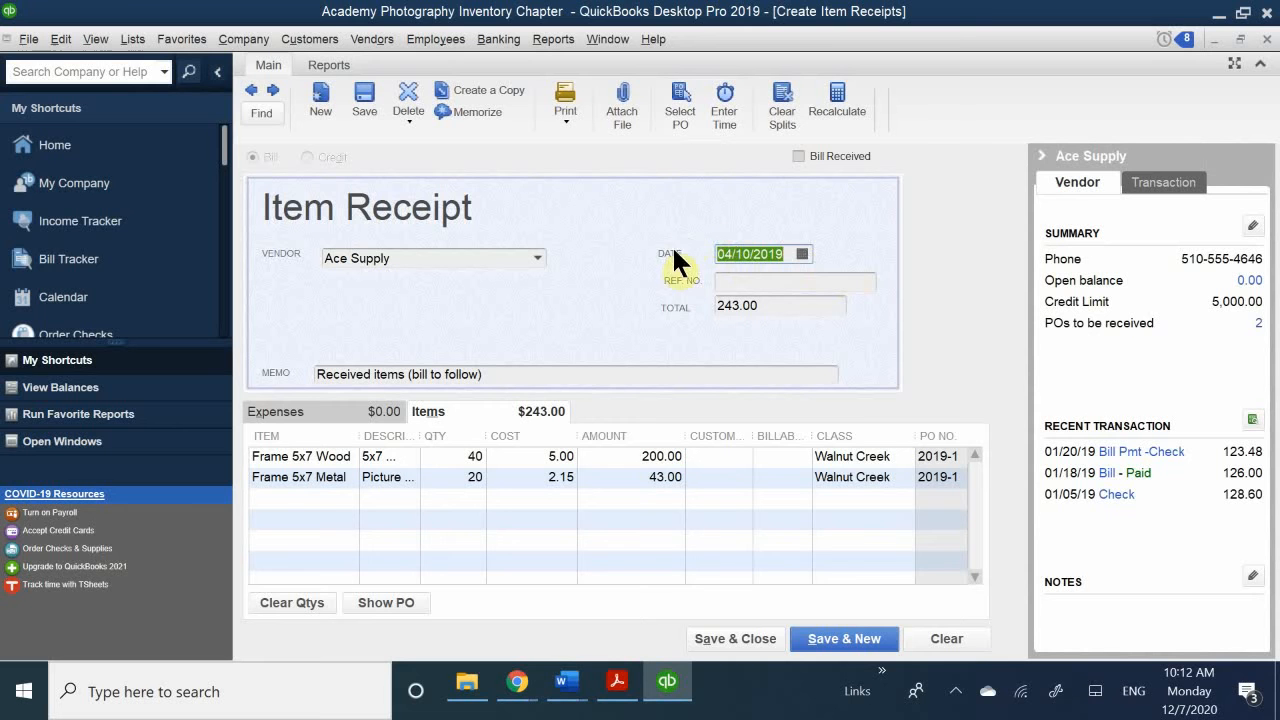
pyautogui.click(735, 284)
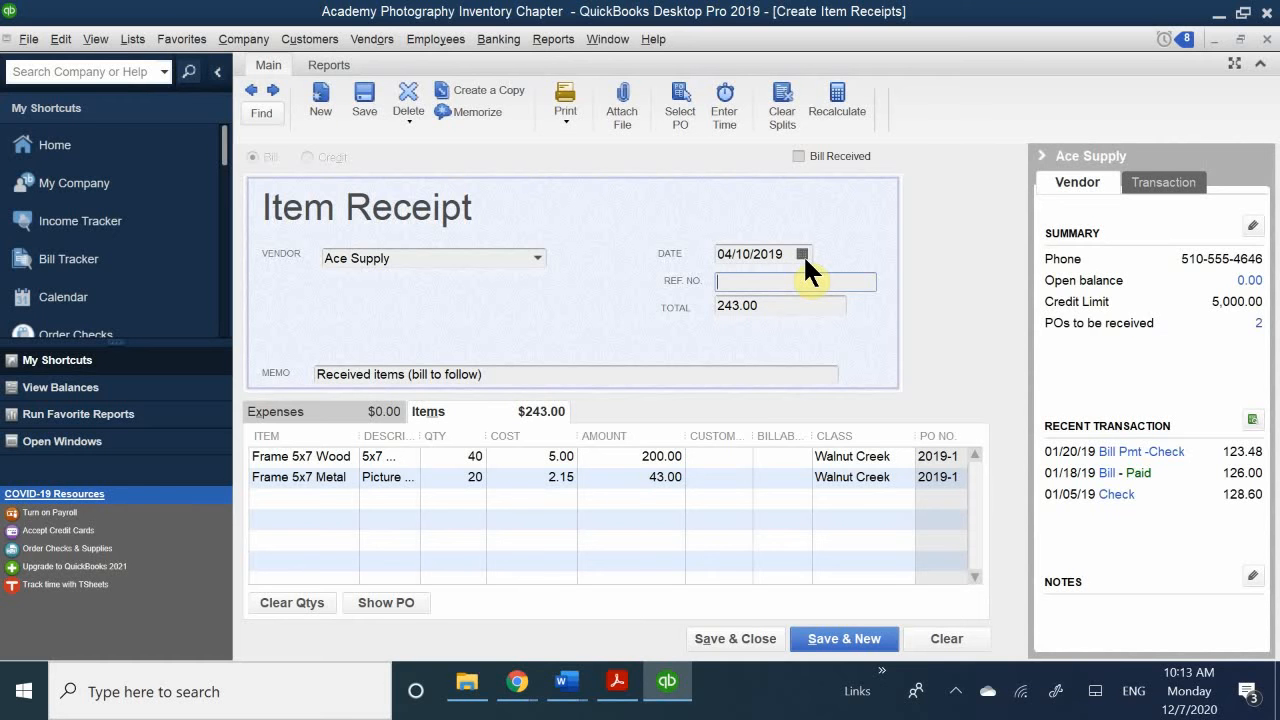
pyautogui.write('PO 2019-1')
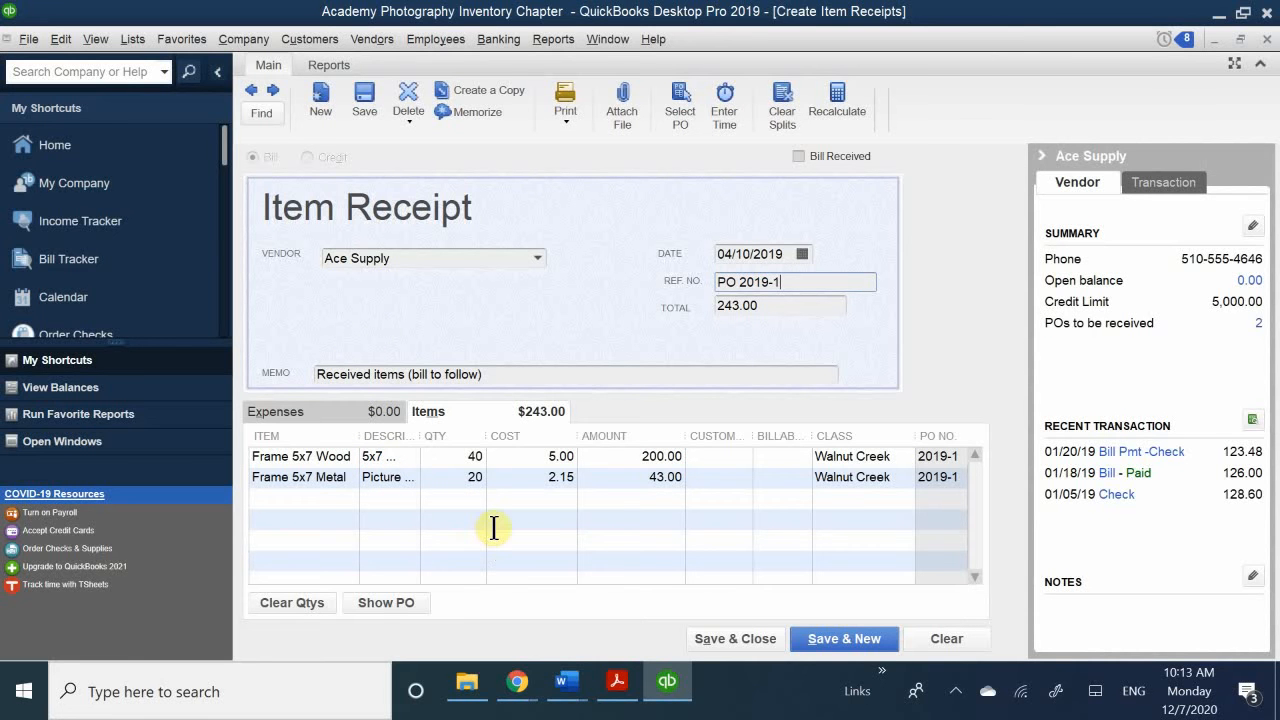
# Set the received quantities to 20 wood frames and 10 metal frames, then save and close the item receipt.
pyautogui.click(460, 456)
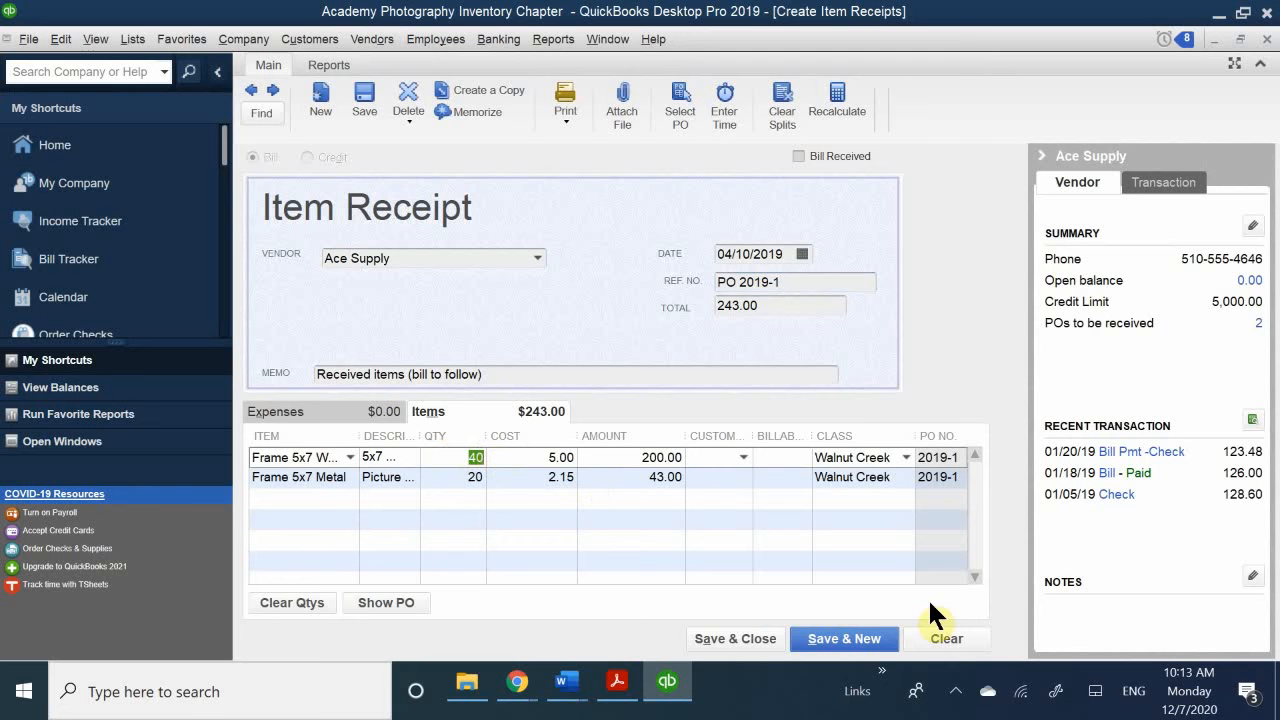
pyautogui.write('20')
pyautogui.click(457, 480)
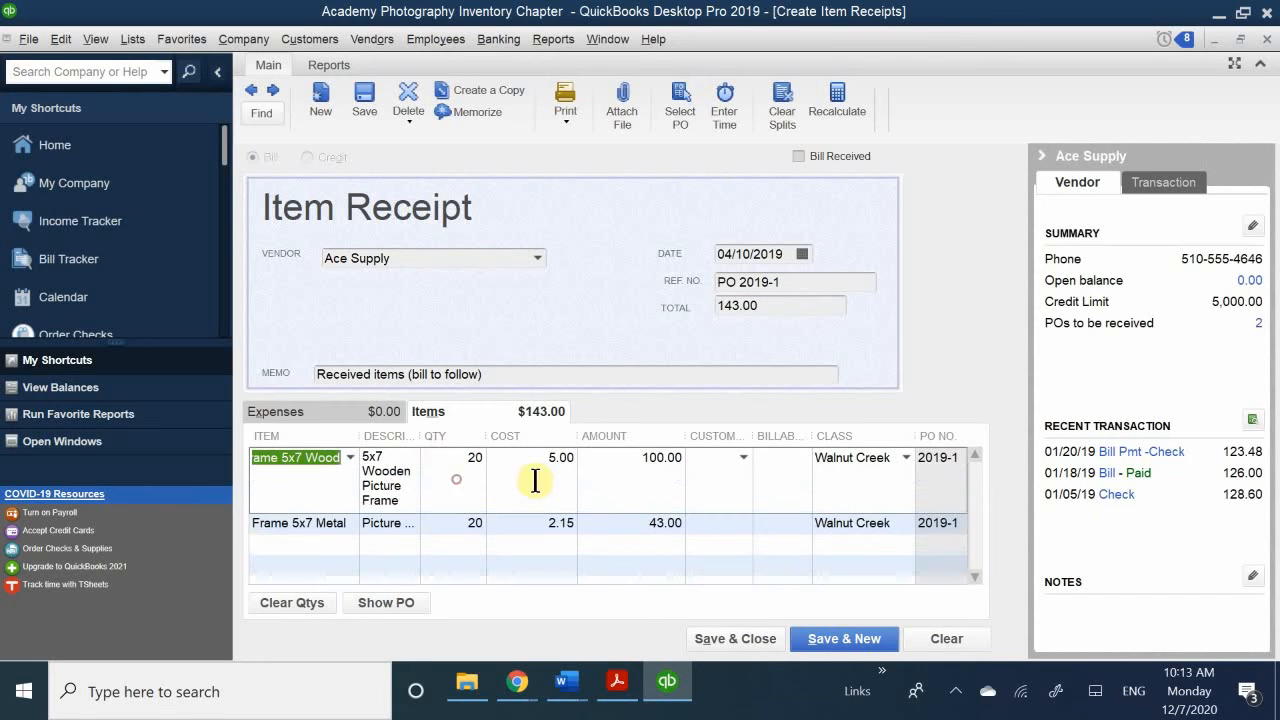
pyautogui.click(476, 524)
pyautogui.write('10')
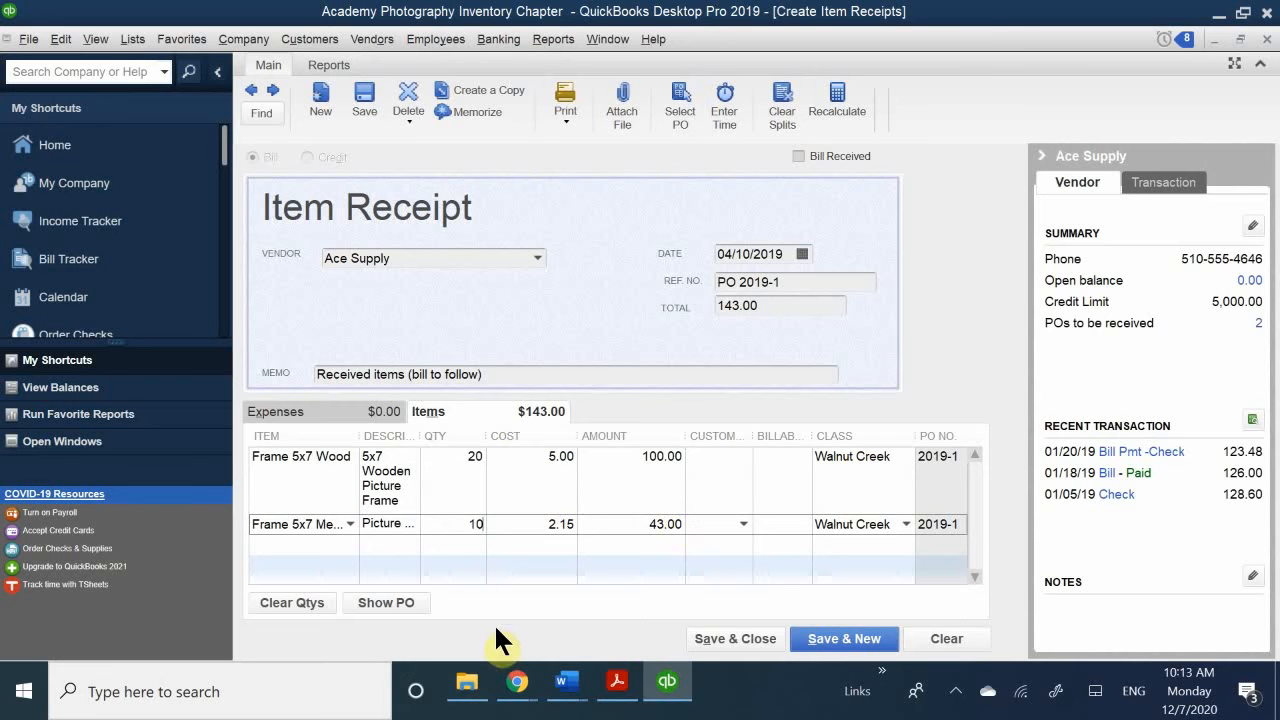
pyautogui.click(520, 604)
pyautogui.click(488, 595)
pyautogui.click(782, 311)
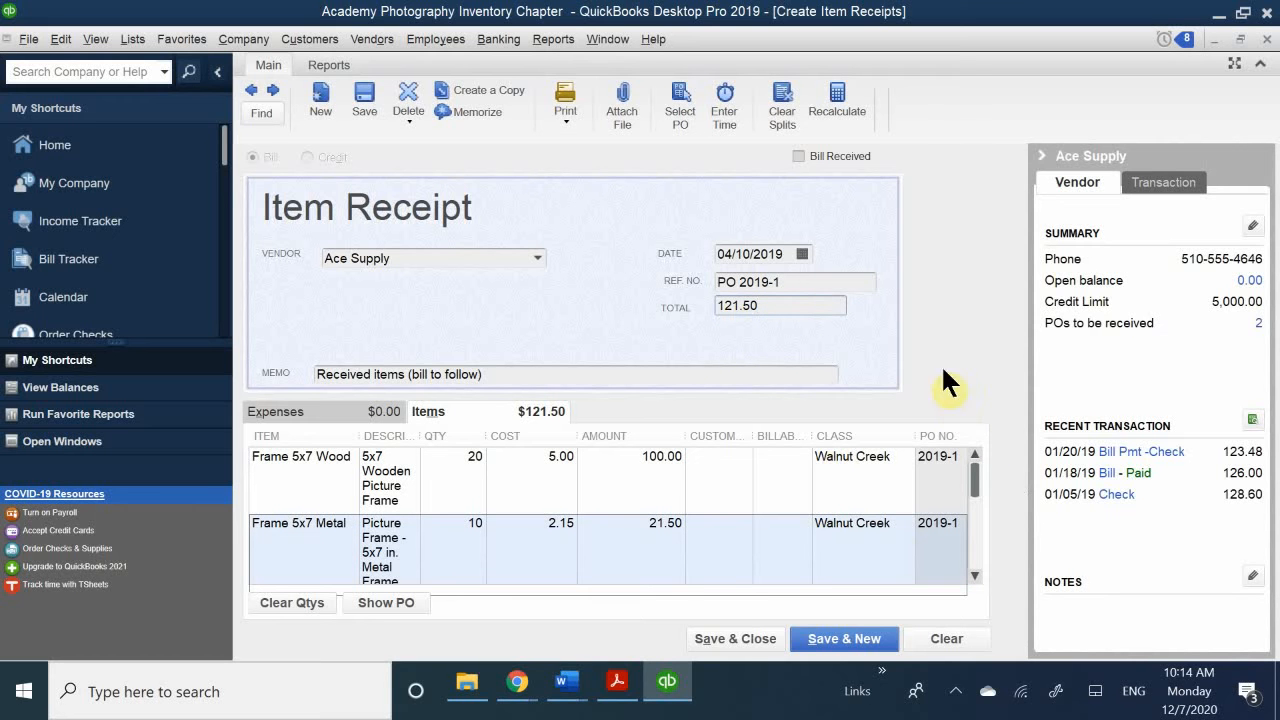
pyautogui.click(735, 642)
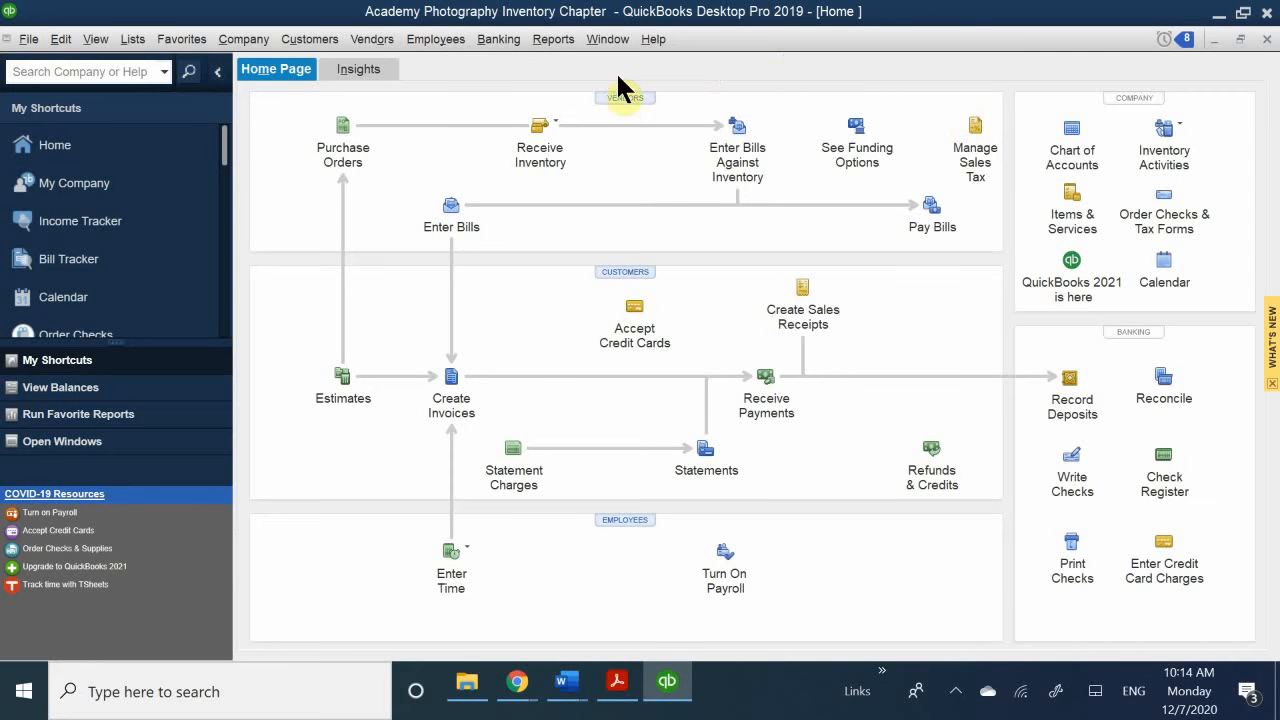
# Review the received quantities on Ace Supply's 04/07/2019 purchase order from the Vendor Center, then close the order.
pyautogui.click(616, 97)
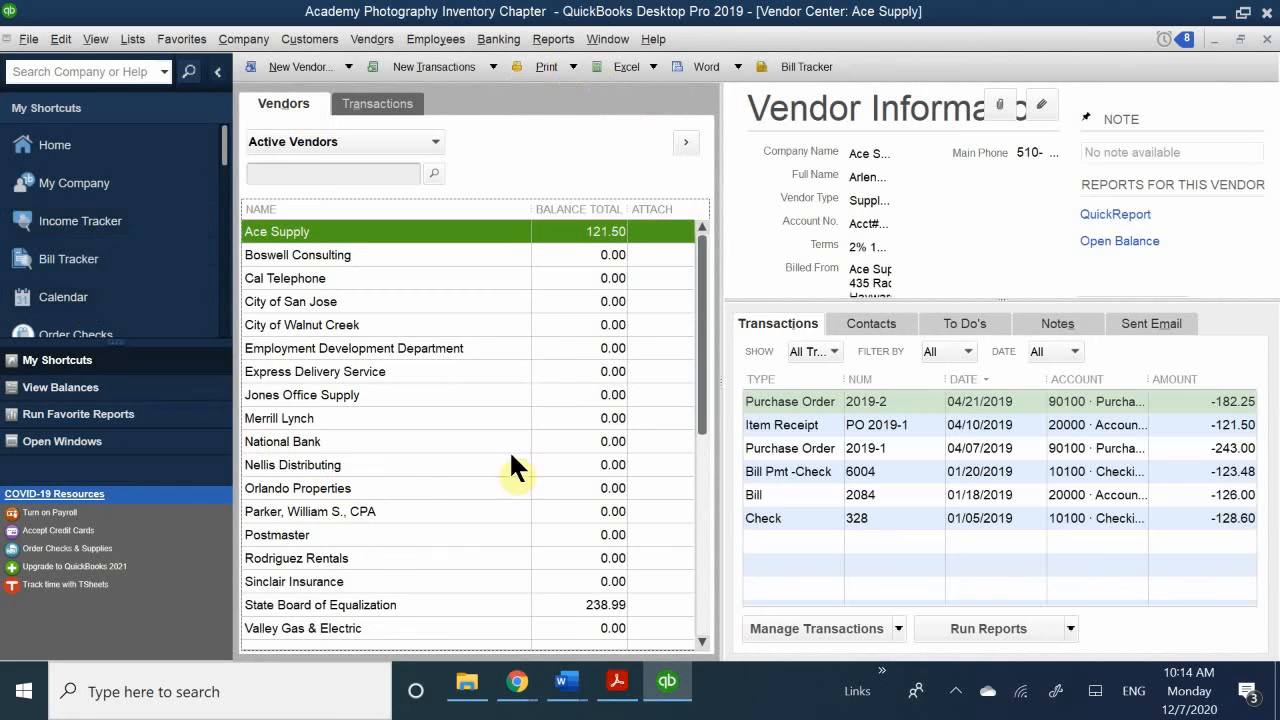
pyautogui.doubleClick(815, 447)
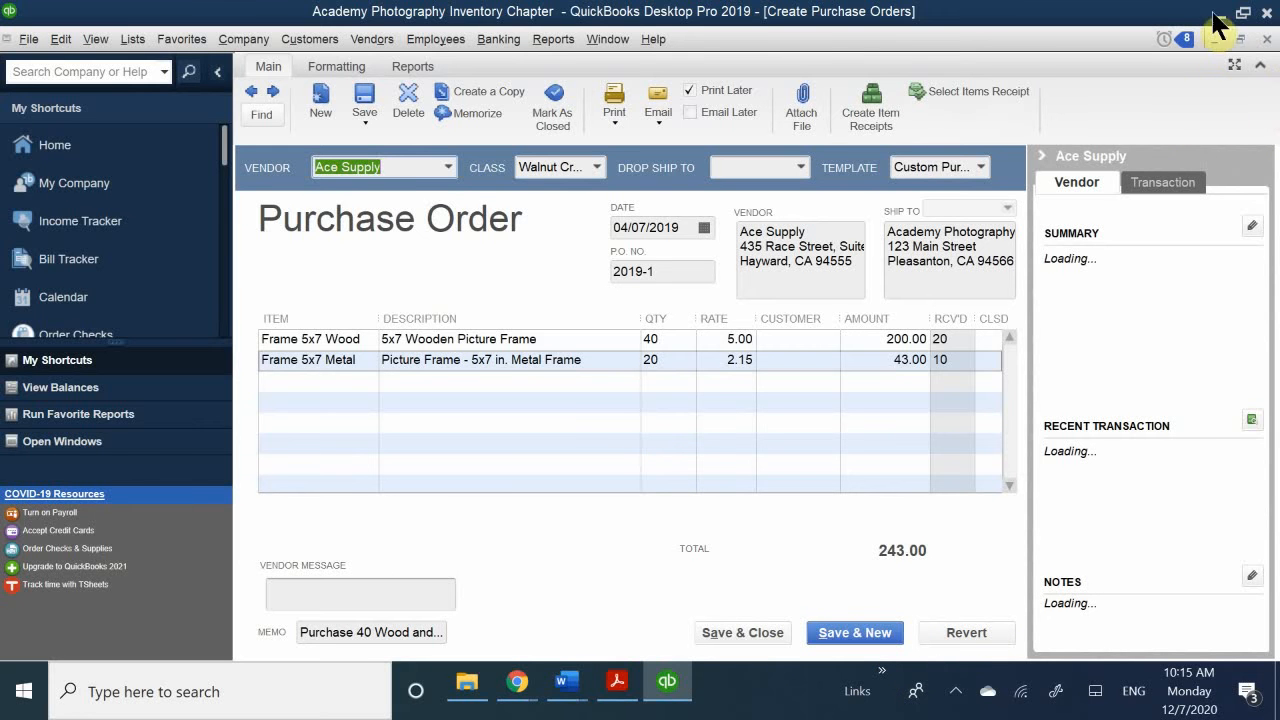
pyautogui.click(1266, 39)
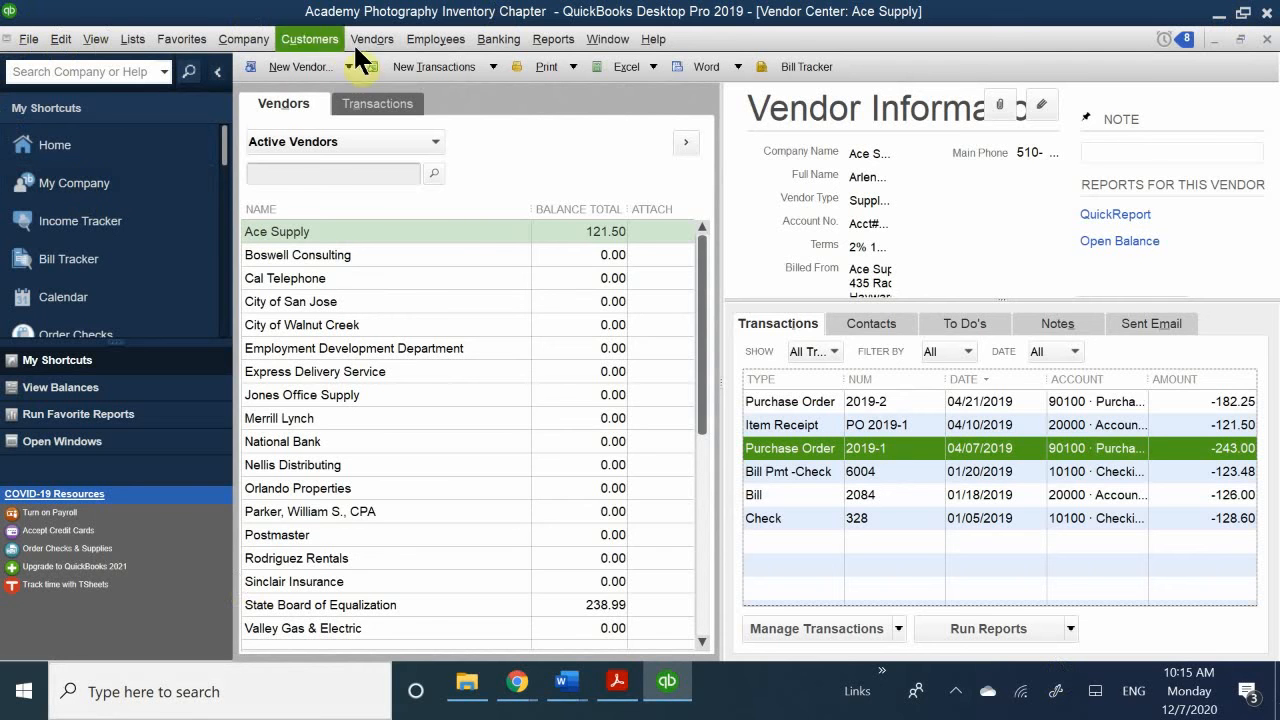
# Run the Purchases by Item Summary report and set its date range to All to review the received frames.
pyautogui.click(560, 40)
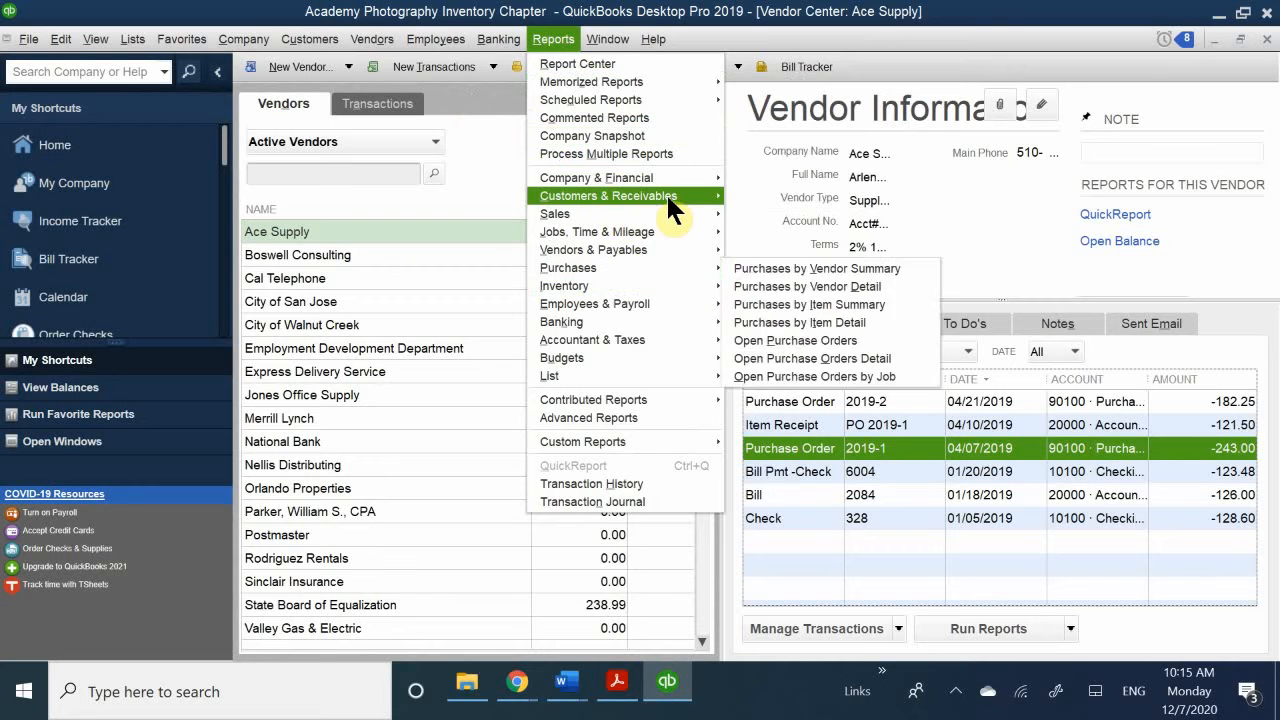
pyautogui.moveTo(667, 197)
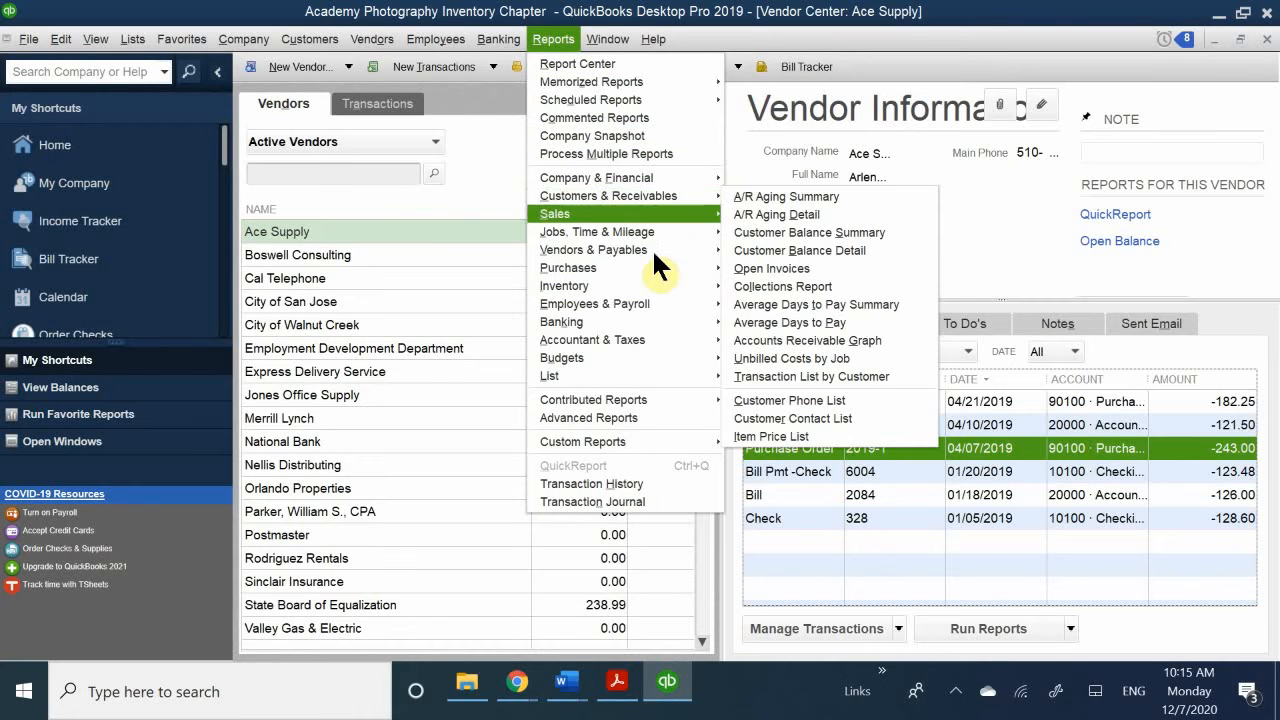
pyautogui.moveTo(656, 265)
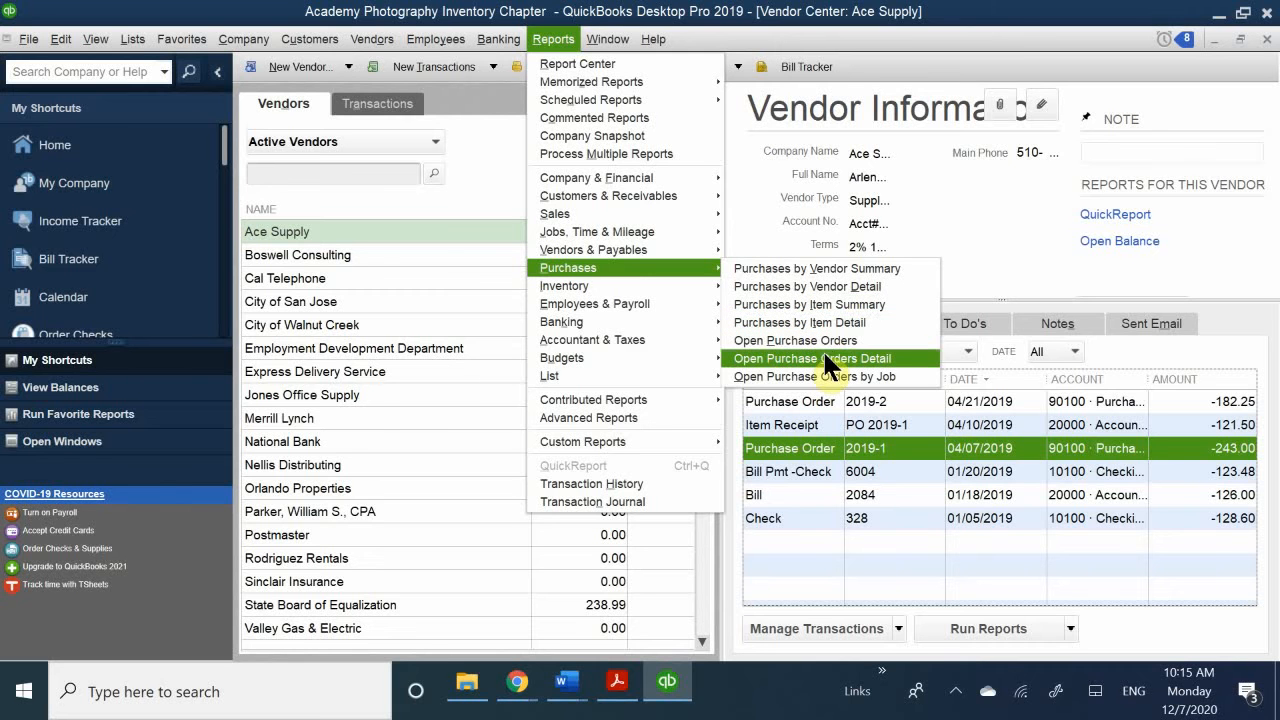
pyautogui.click(844, 301)
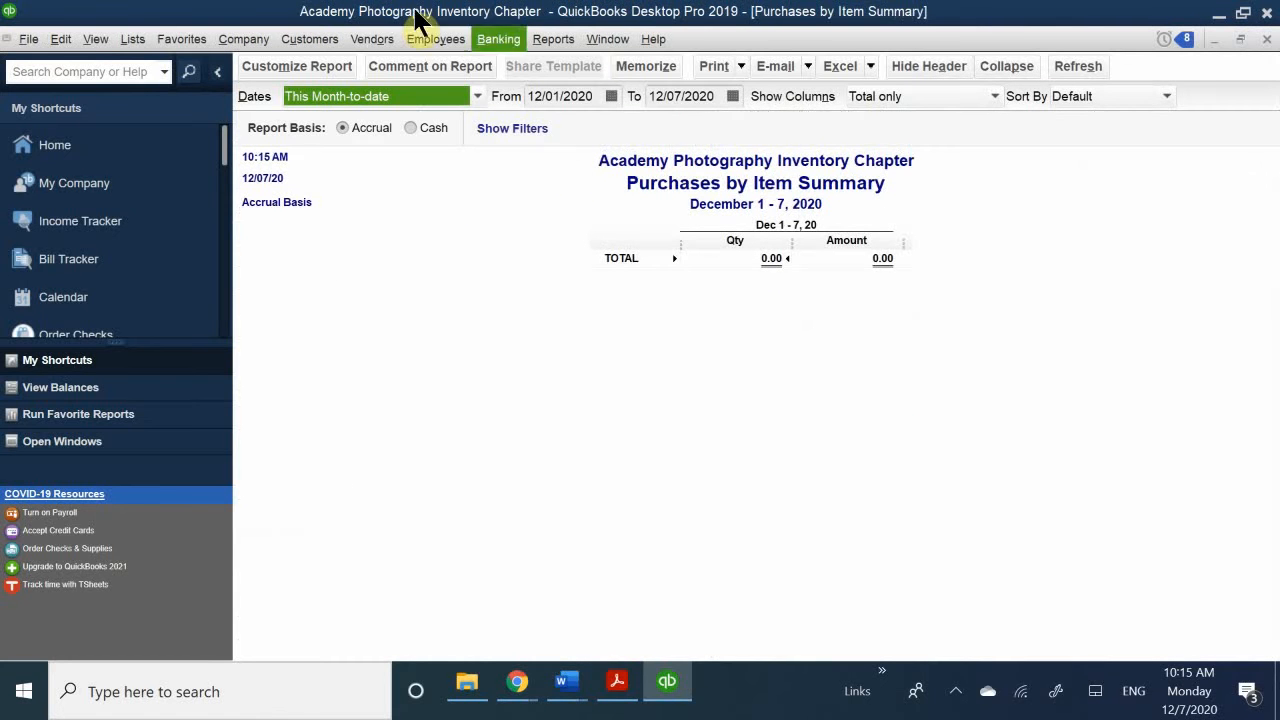
pyautogui.click(405, 95)
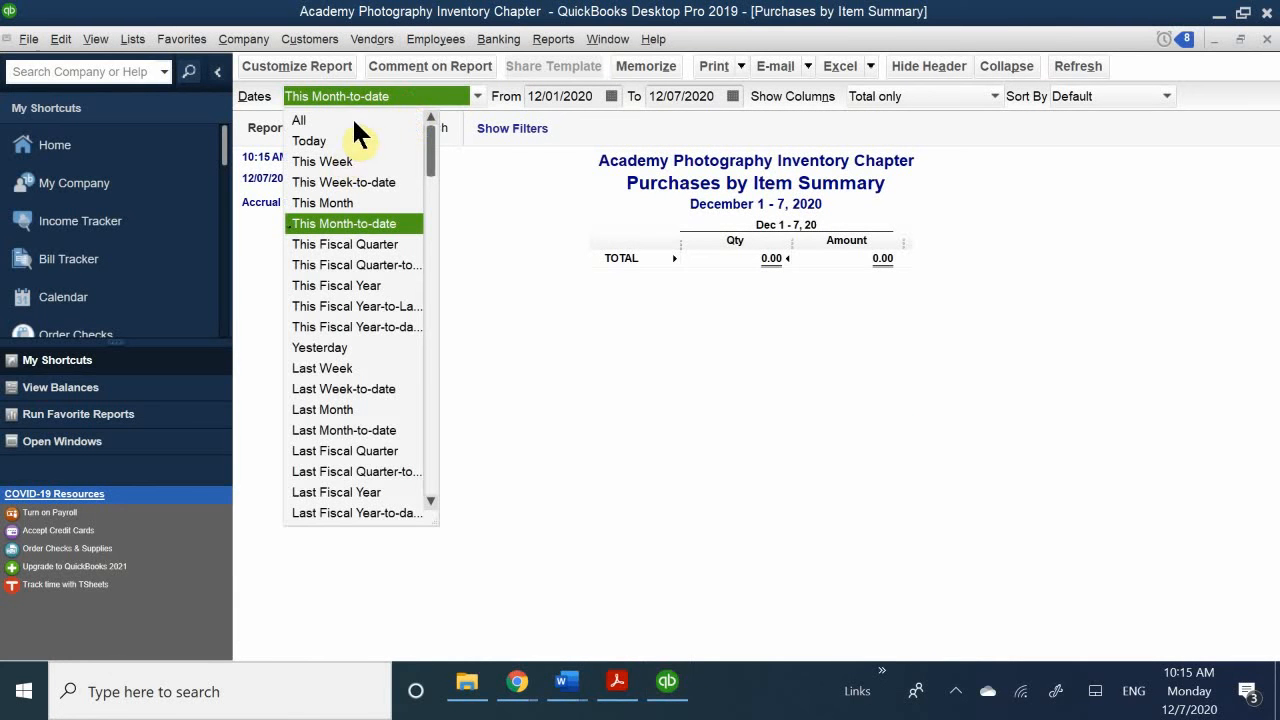
pyautogui.click(358, 114)
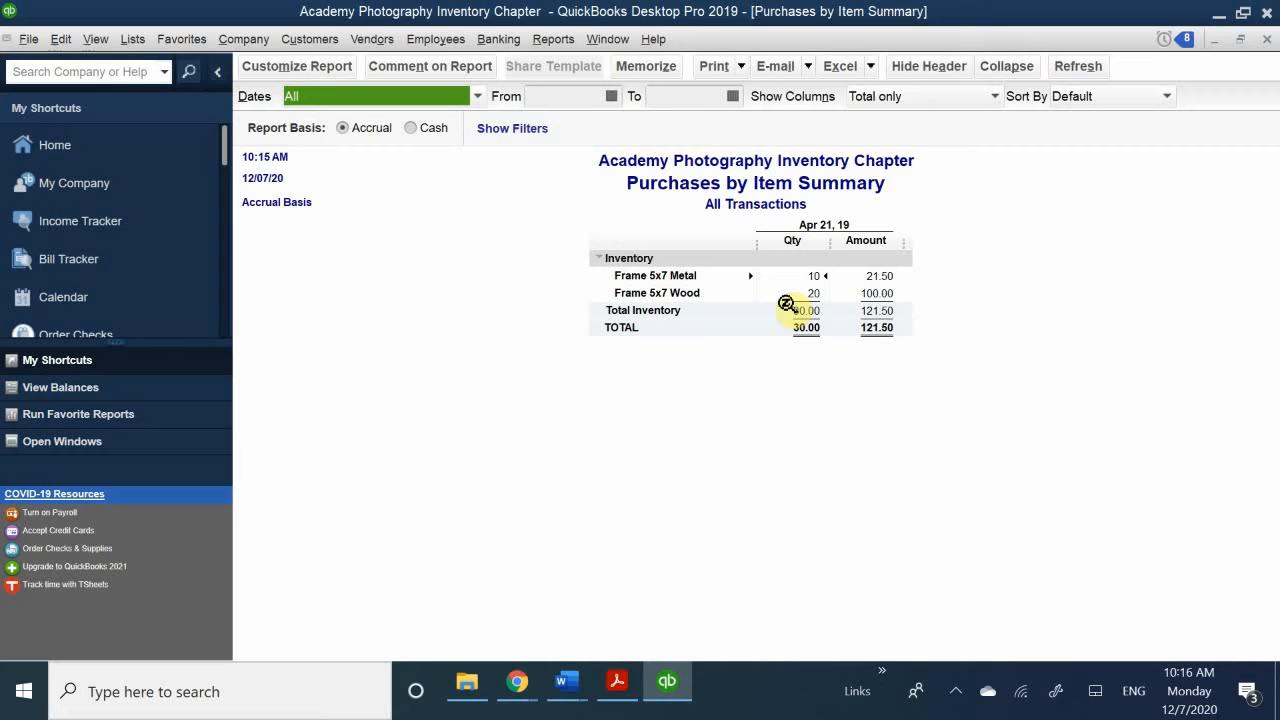
# Close the Purchases by Item Summary report without memorizing it, and stop the memorize message from displaying in the future.
pyautogui.click(1266, 39)
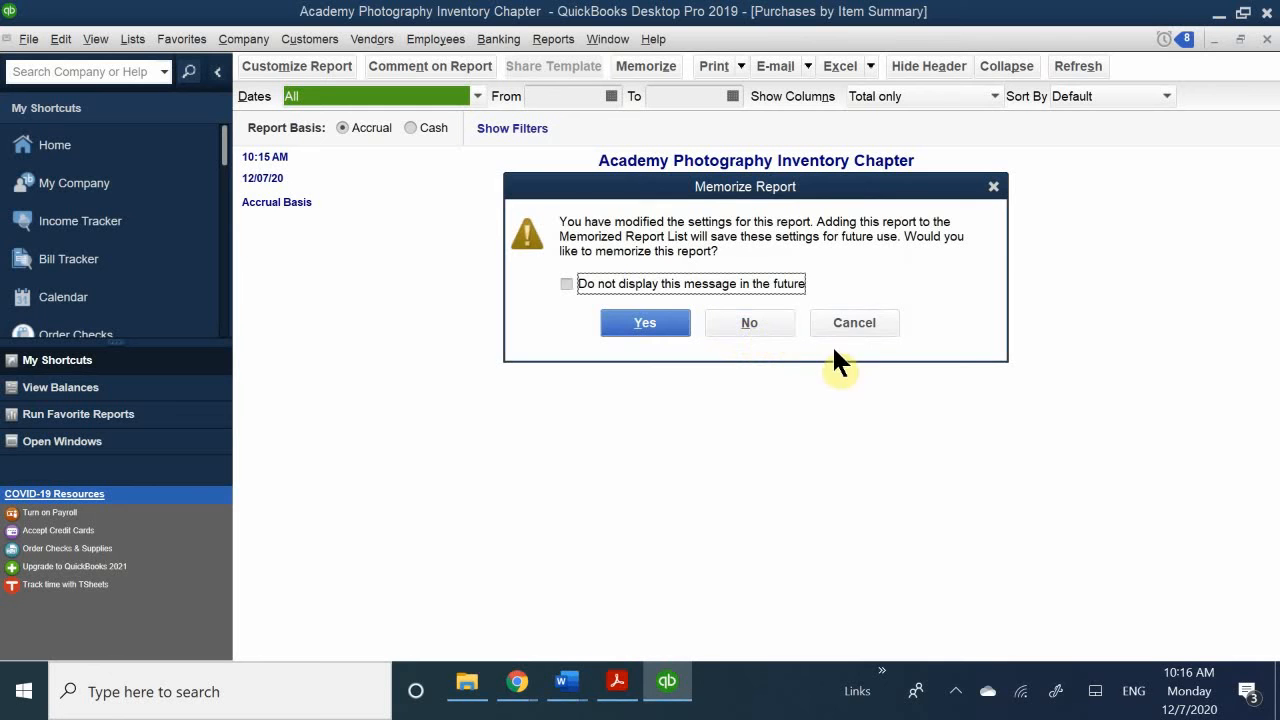
pyautogui.click(862, 322)
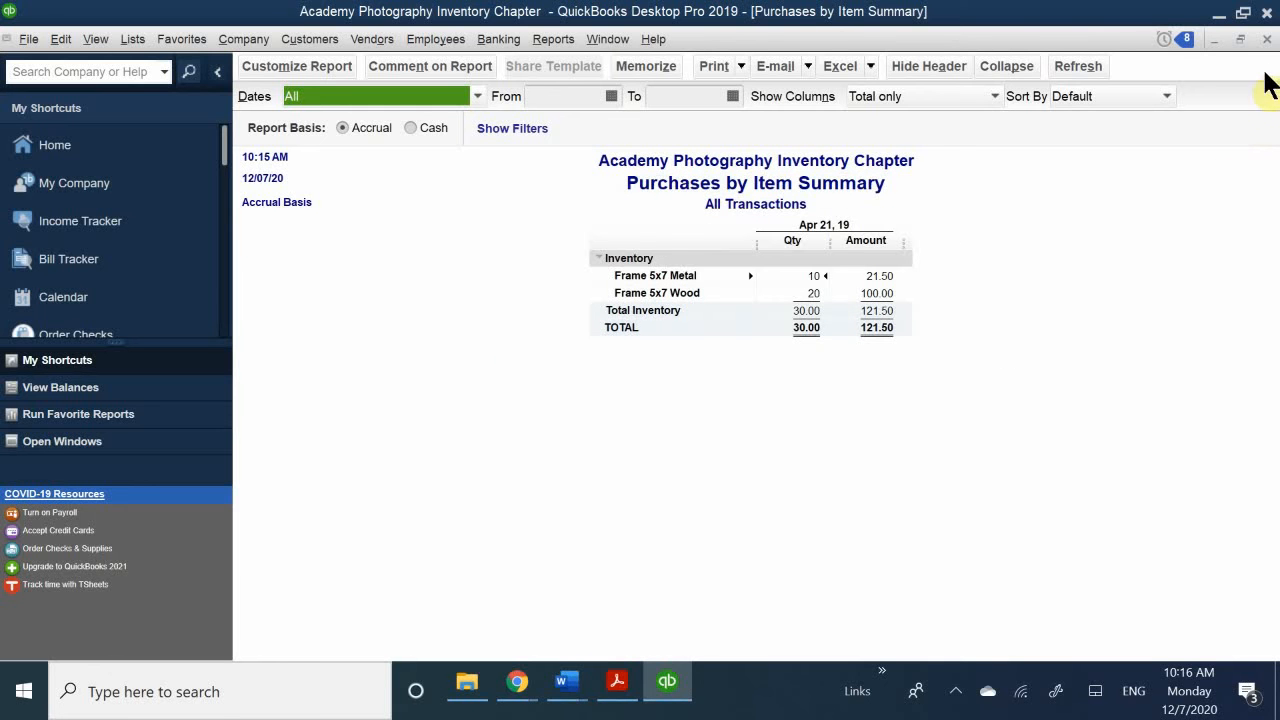
pyautogui.click(1266, 39)
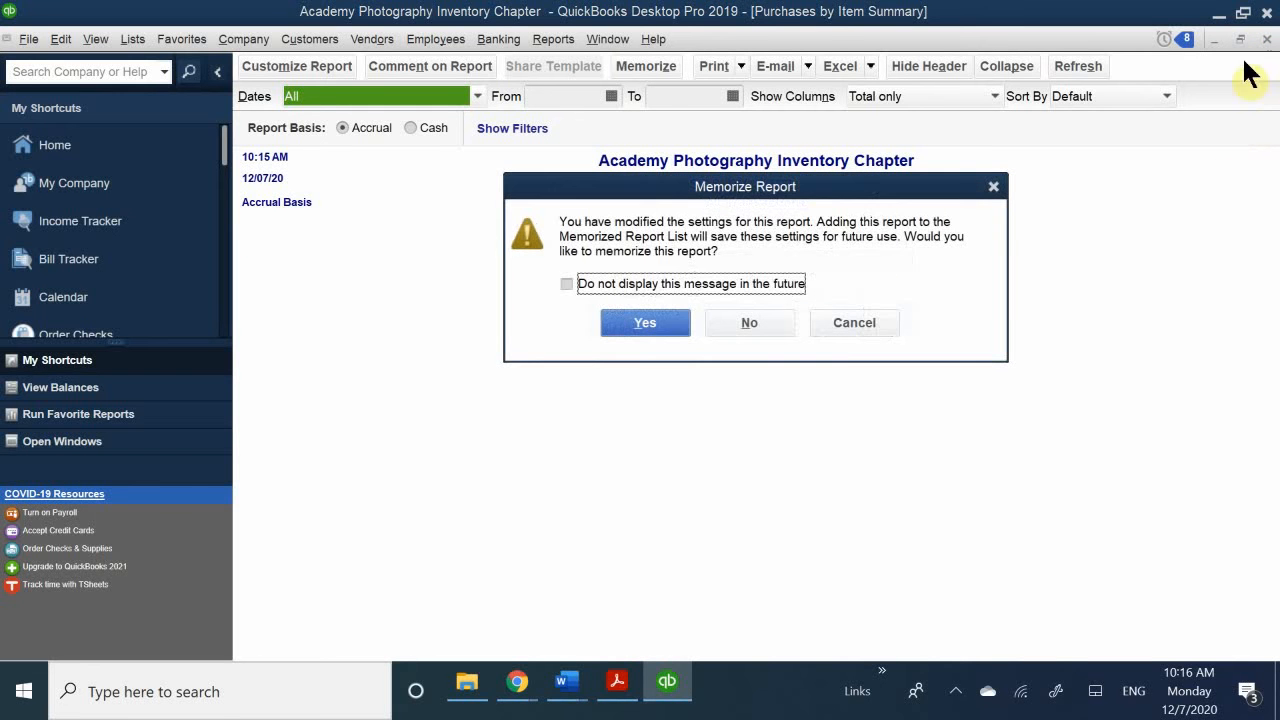
pyautogui.click(768, 283)
pyautogui.click(749, 322)
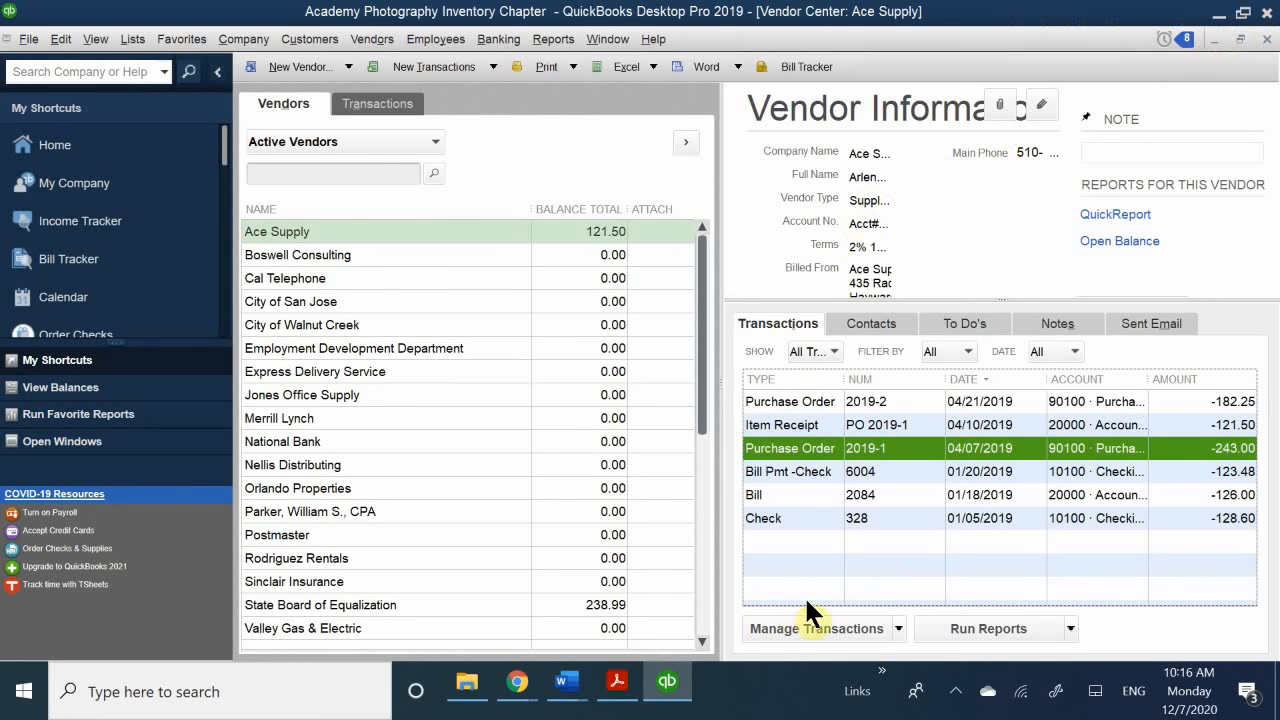
# Create another item receipt for Ace Supply from the Vendor Center, received against the purchase order dated 04/07/2019.
pyautogui.click(900, 629)
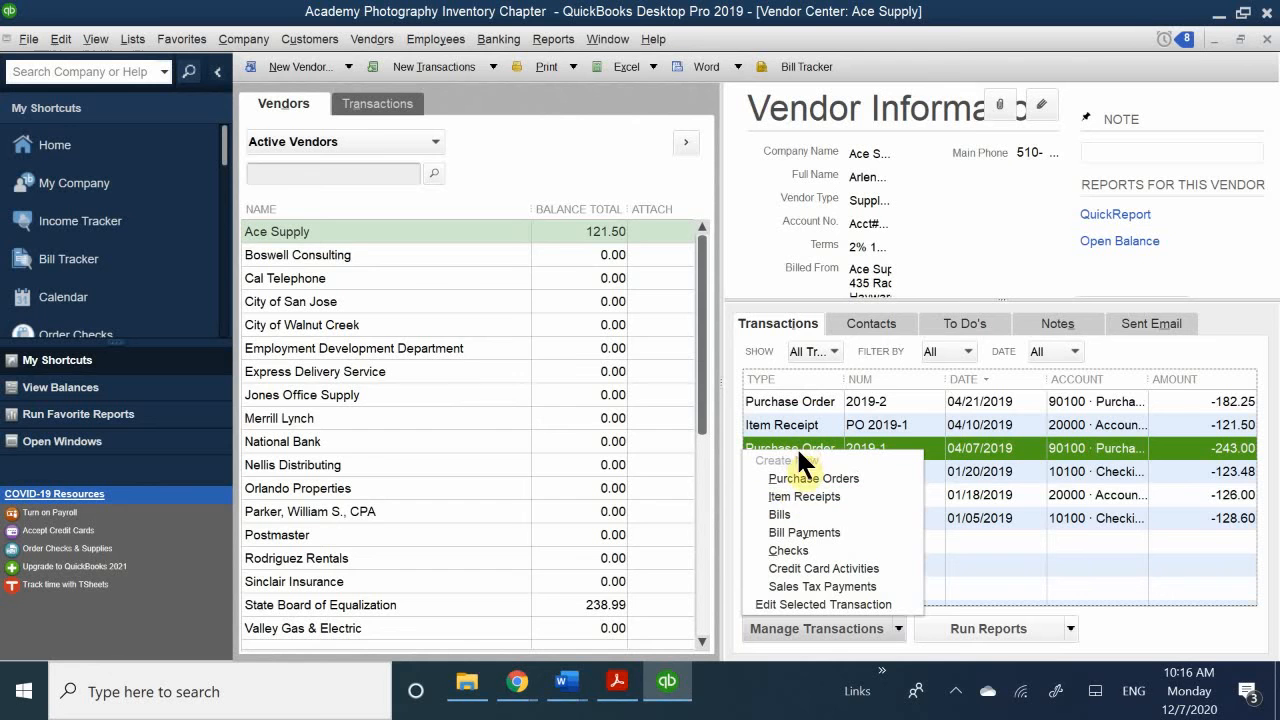
pyautogui.click(815, 494)
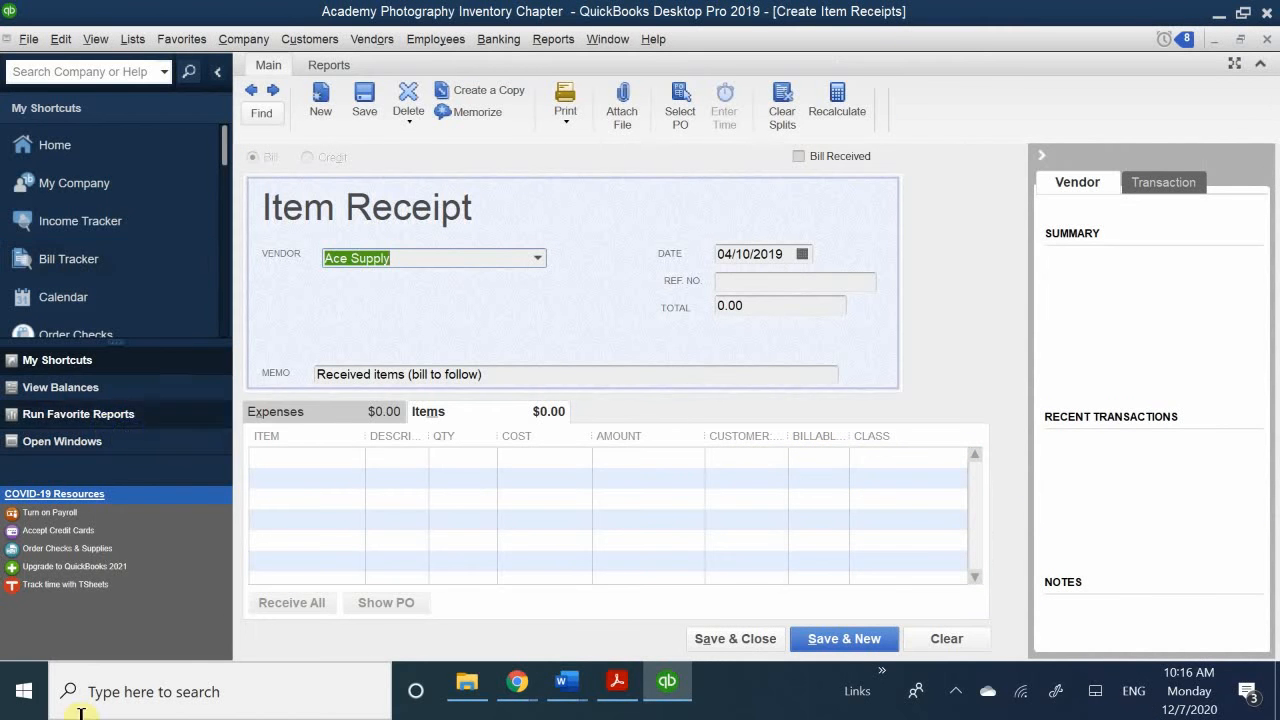
pyautogui.click(449, 256)
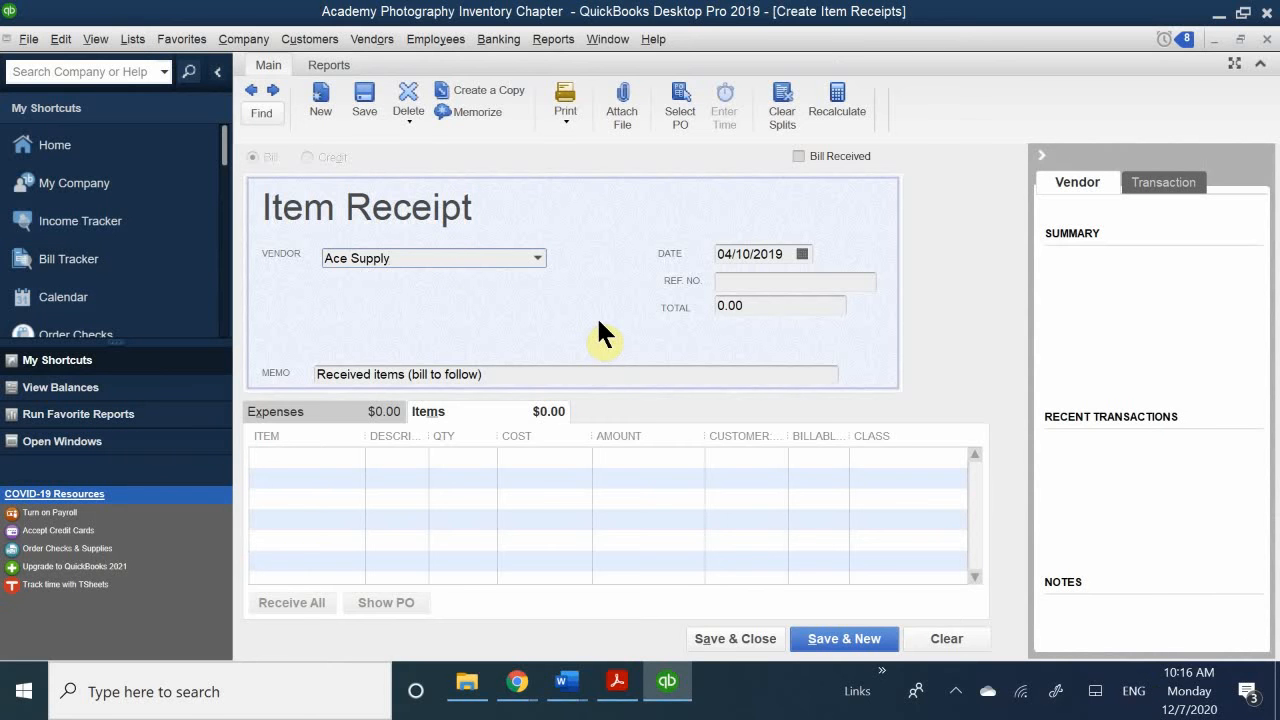
pyautogui.press('Tab')
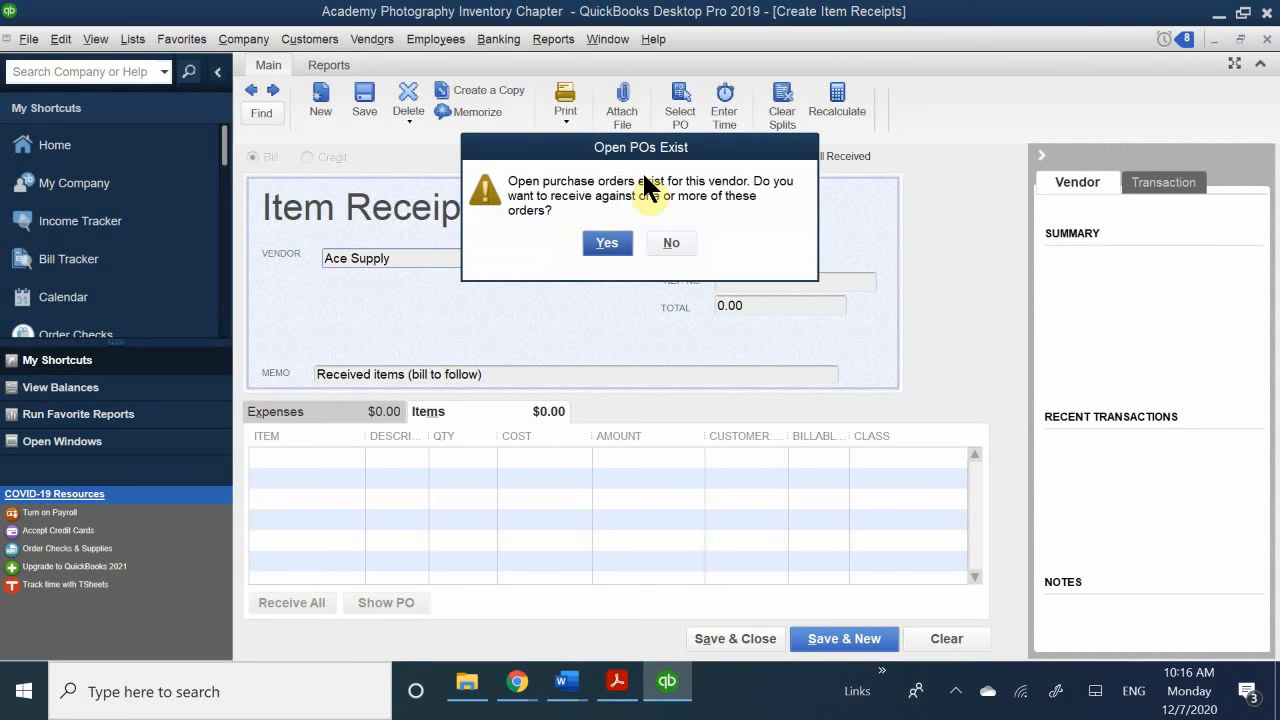
pyautogui.click(604, 243)
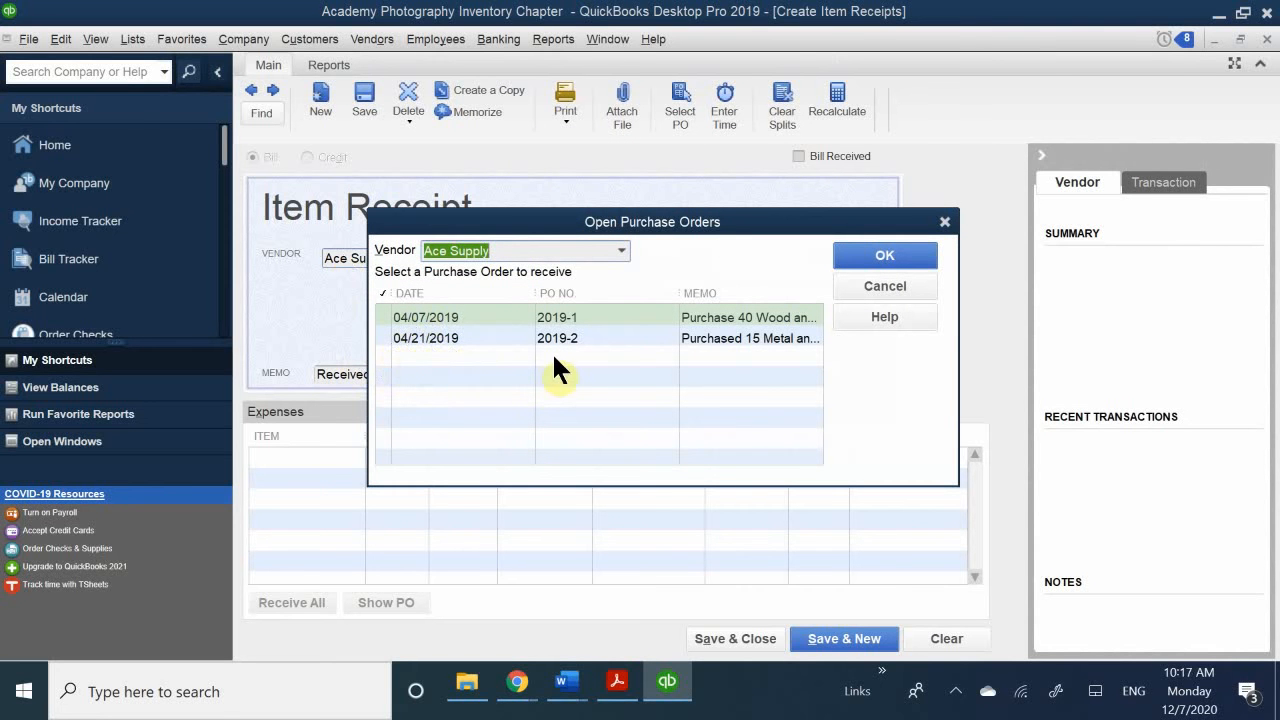
pyautogui.click(400, 315)
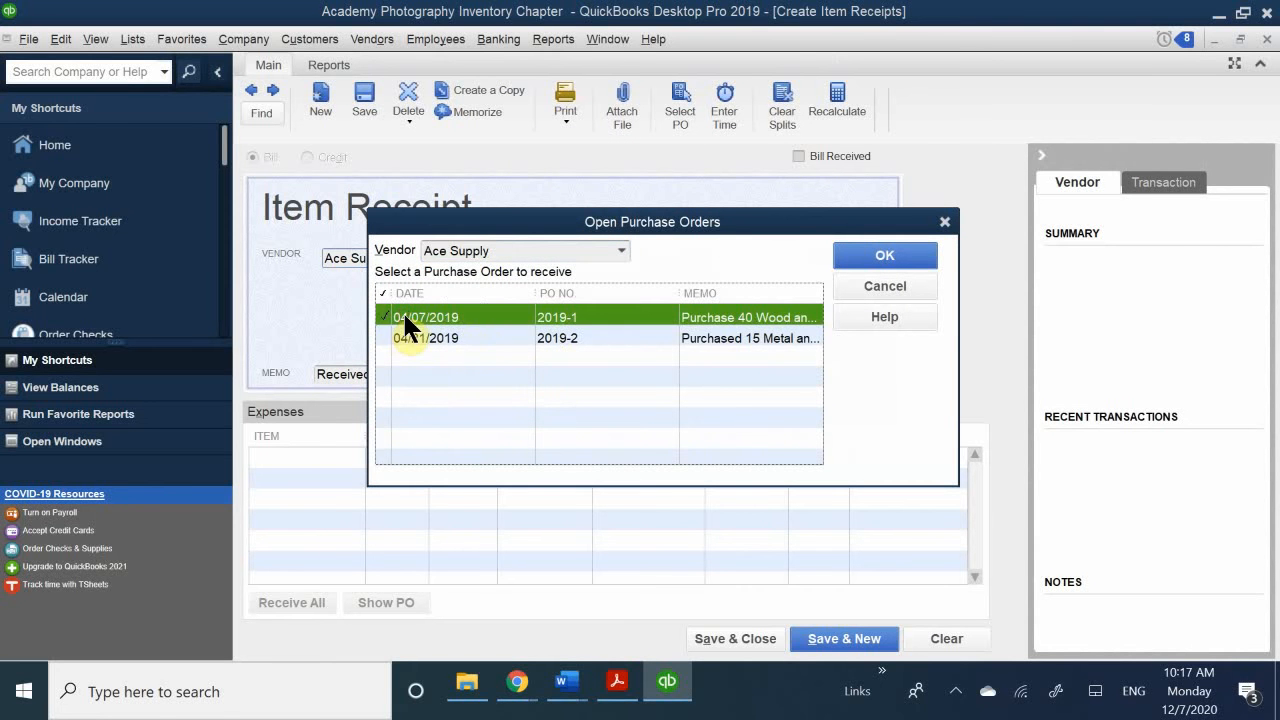
pyautogui.click(851, 257)
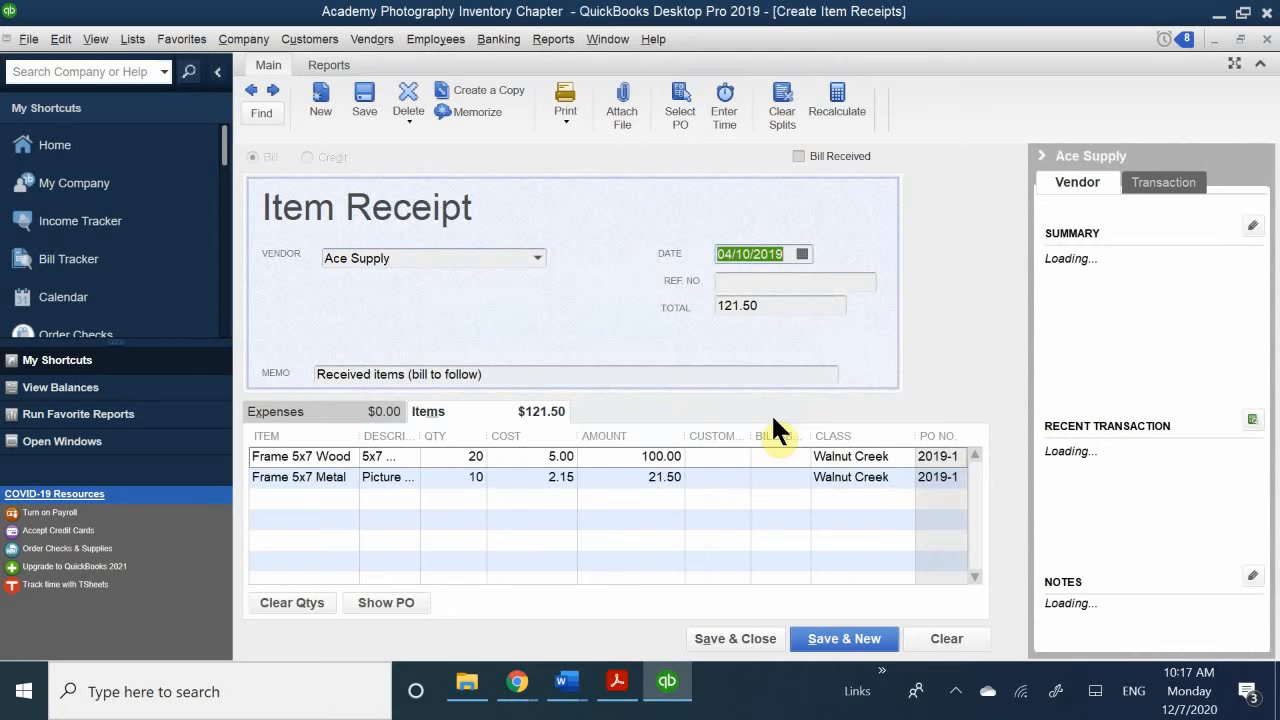
# Date the item receipt 04/13/2019, enter the purchase order number prefixed with PO and suffixed with -2 as reference, and save and close it.
pyautogui.click(801, 254)
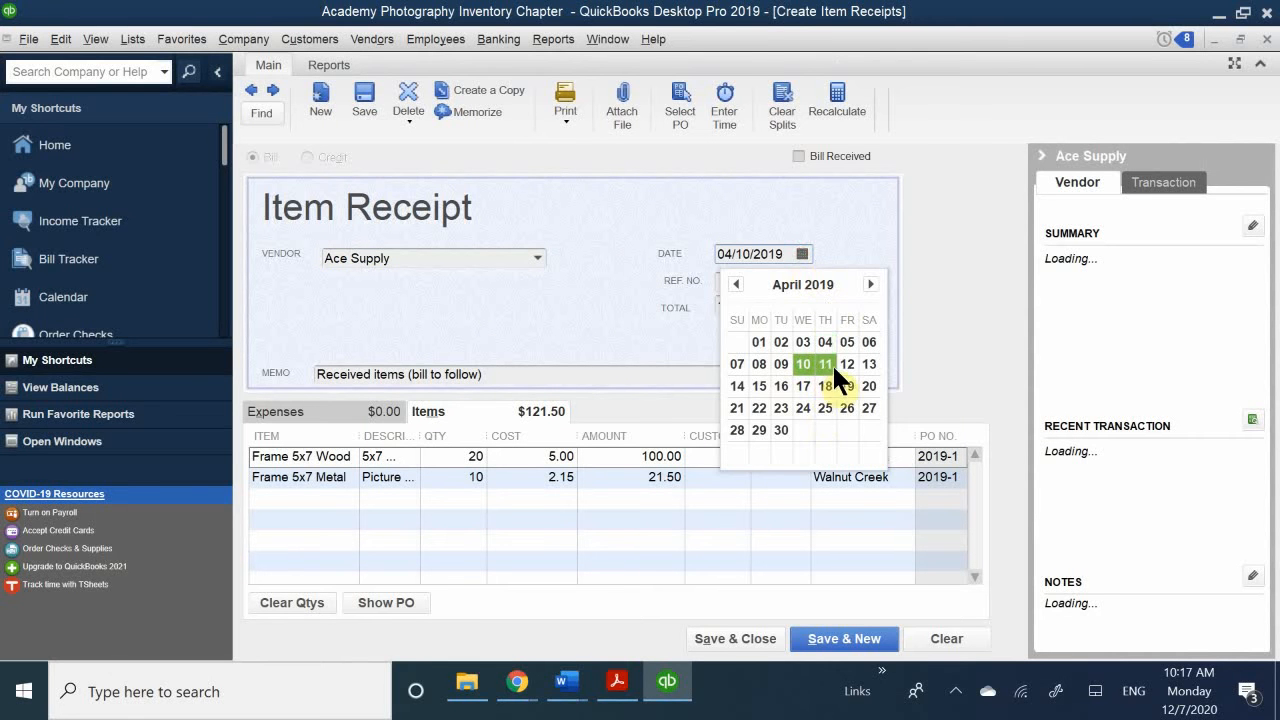
pyautogui.click(866, 366)
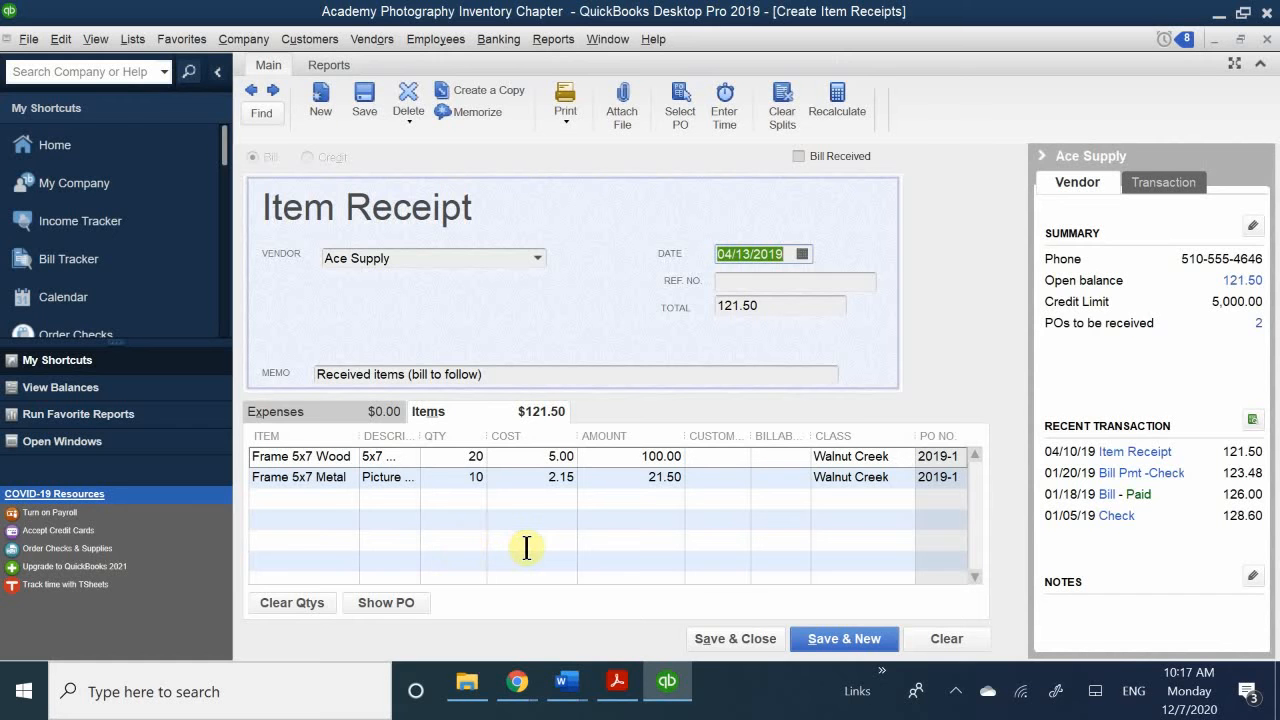
pyautogui.click(731, 281)
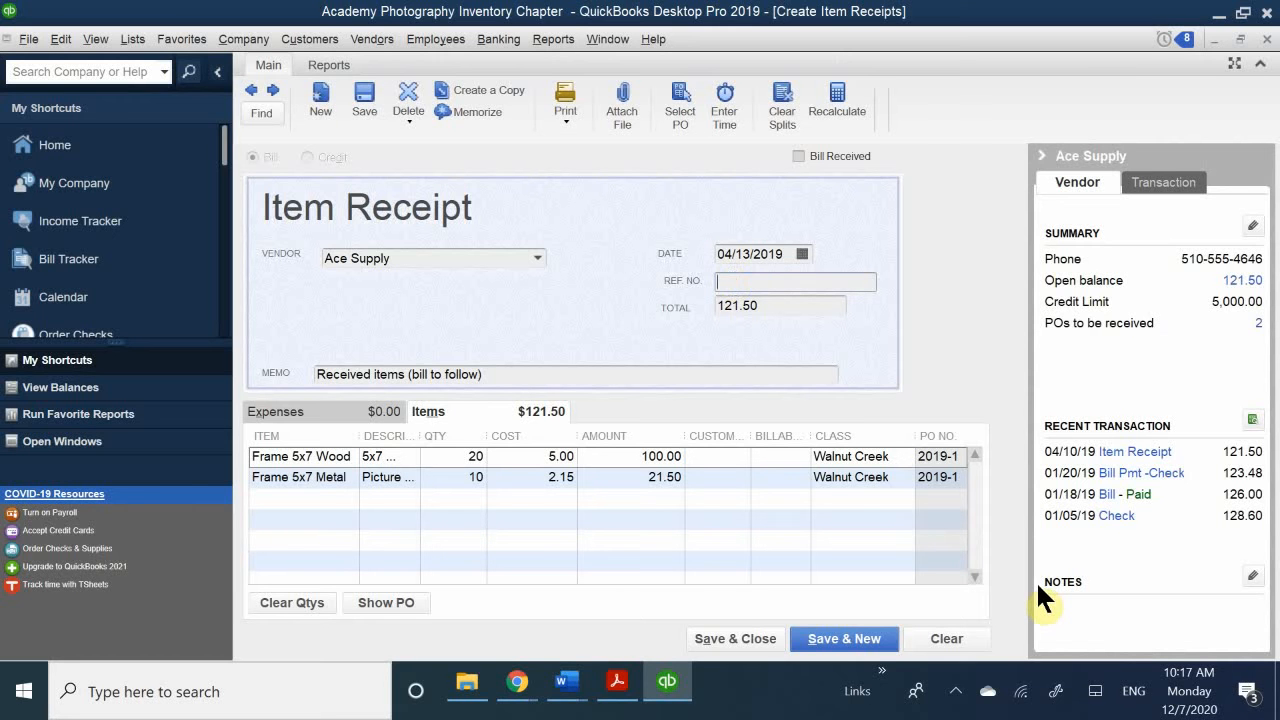
pyautogui.write('O')
pyautogui.press('BackSpace')
pyautogui.write('PO 2019-1-2')
pyautogui.press('BackSpace')
pyautogui.write('-2')
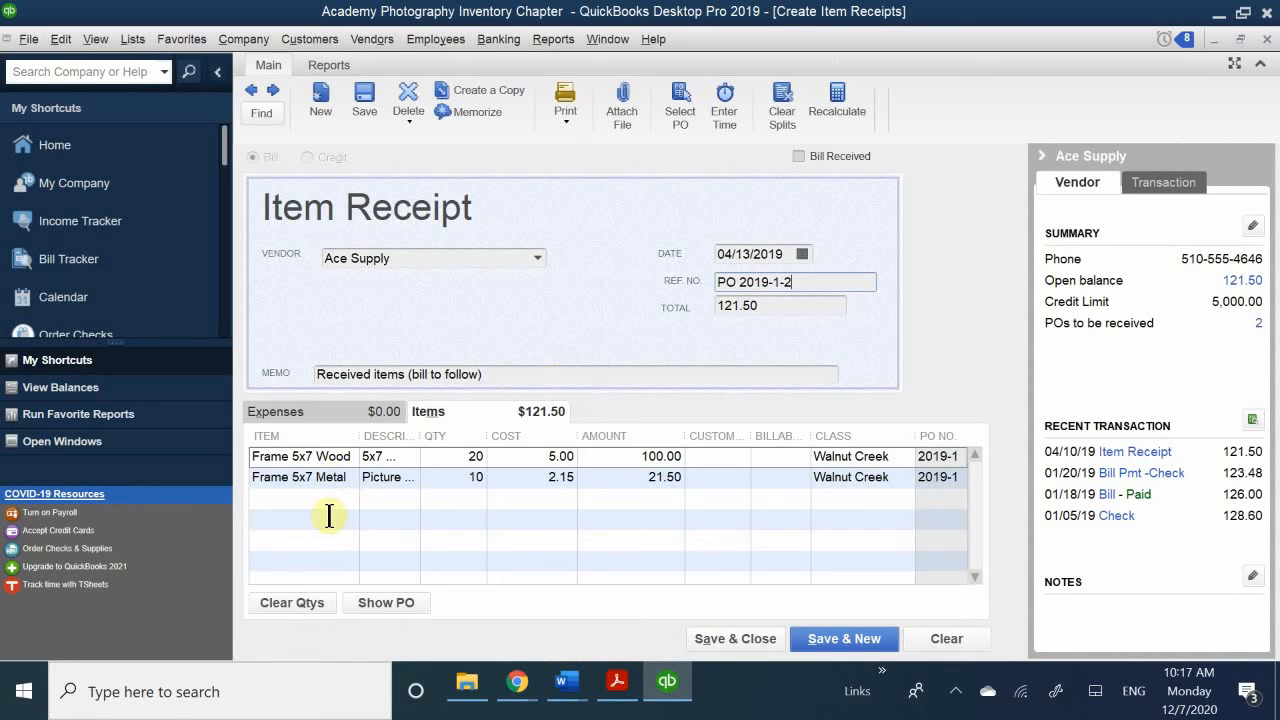
pyautogui.click(722, 638)
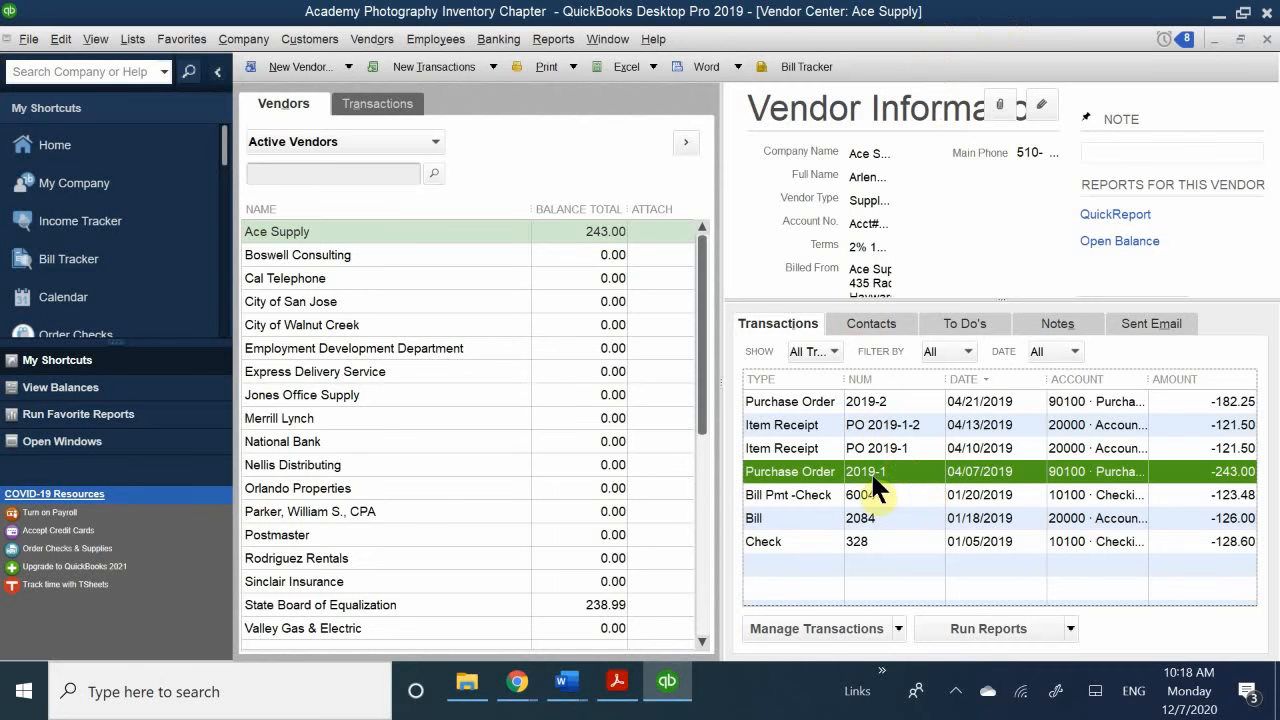
# Close the Vendor Center and enter a bill against inventory for Ace Supply, based on the item receipt dated 04/10/2019.
pyautogui.click(1267, 37)
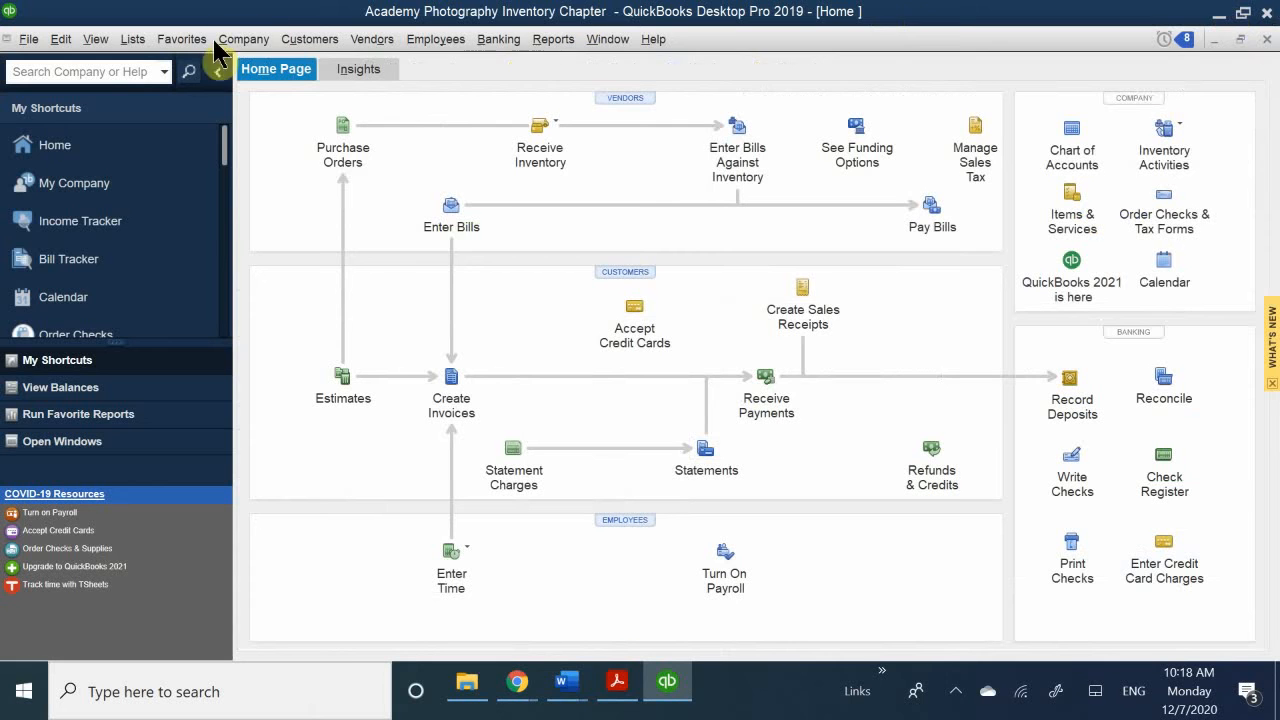
pyautogui.click(738, 131)
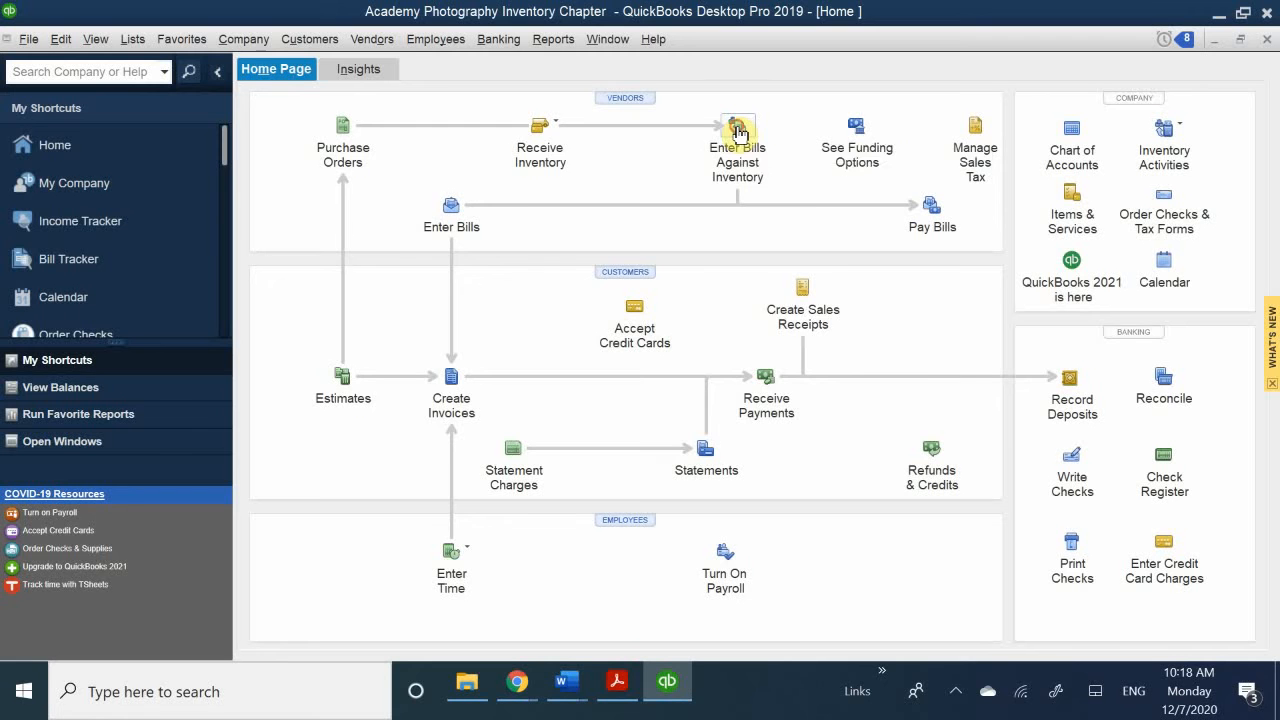
pyautogui.moveTo(640, 148); pyautogui.dragTo(612, 113)
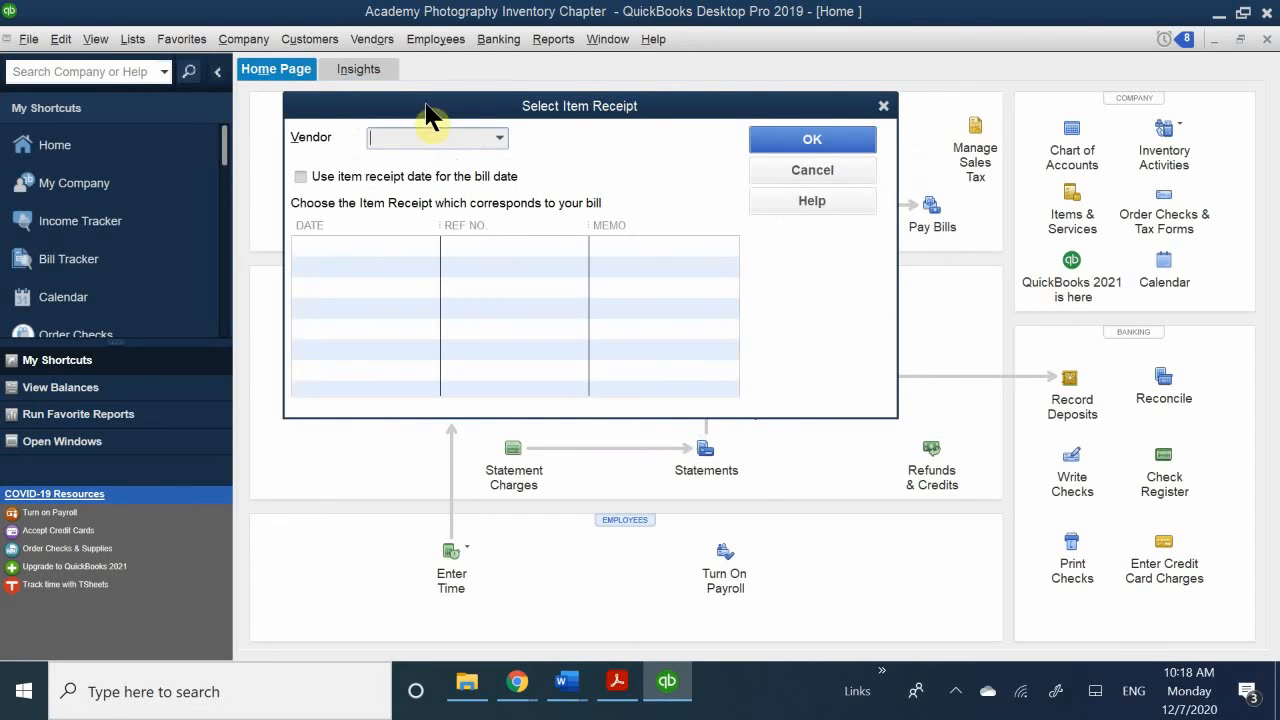
pyautogui.click(388, 137)
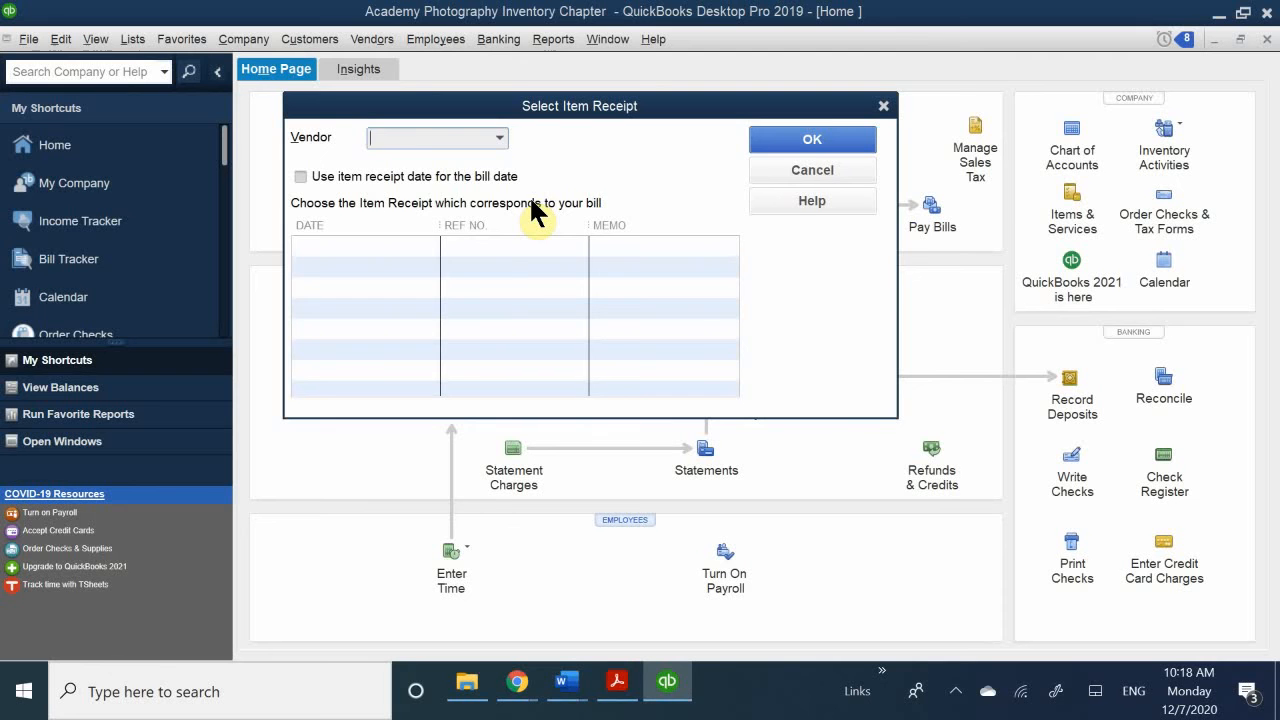
pyautogui.write('Ace Supply')
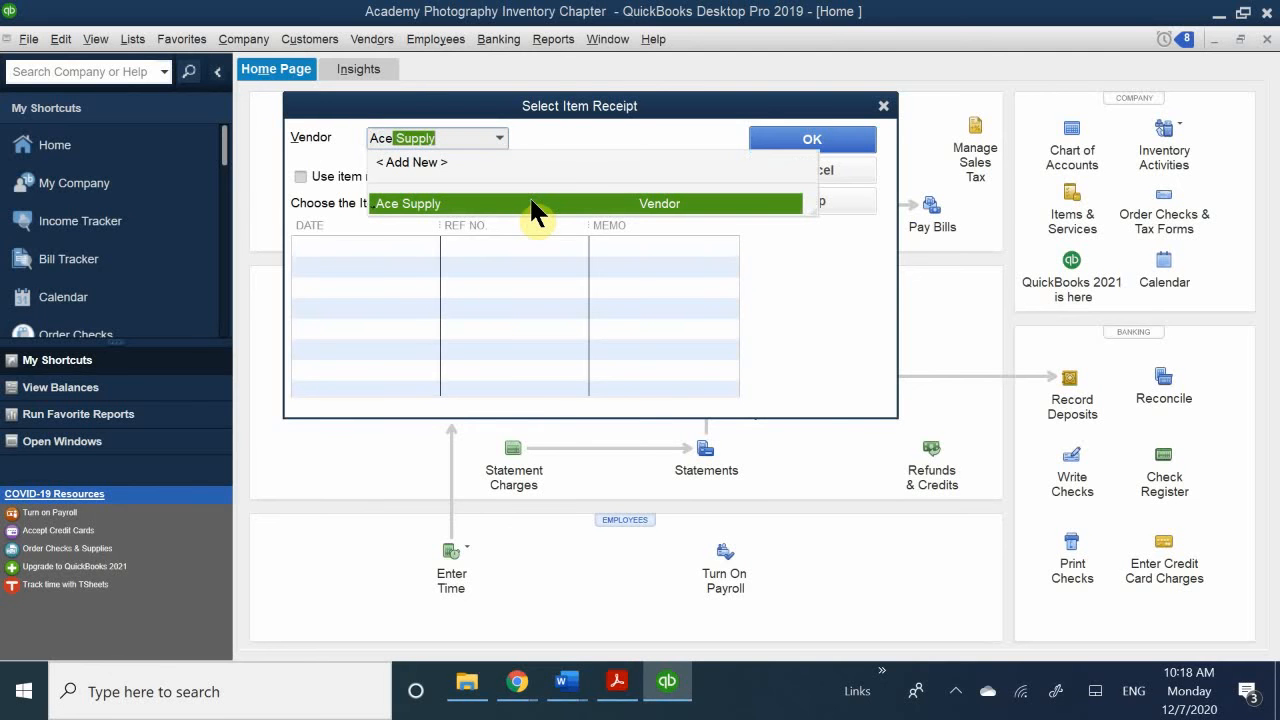
pyautogui.click(410, 203)
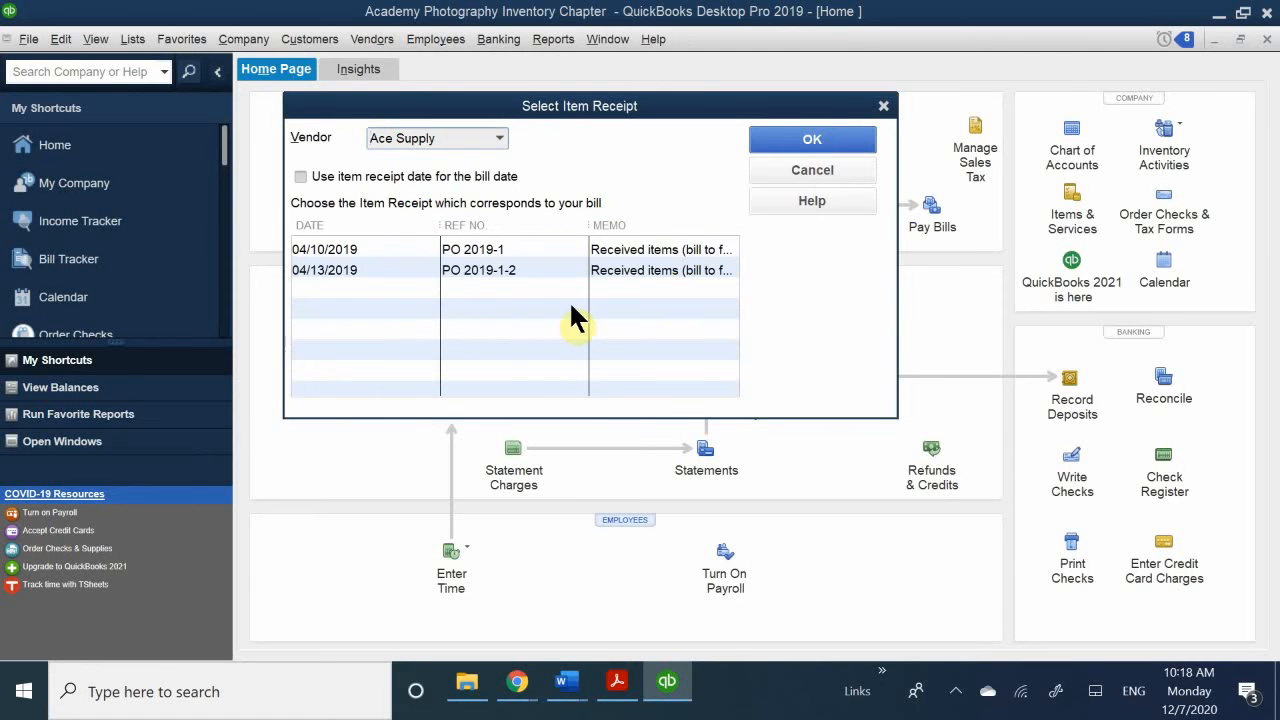
pyautogui.click(565, 249)
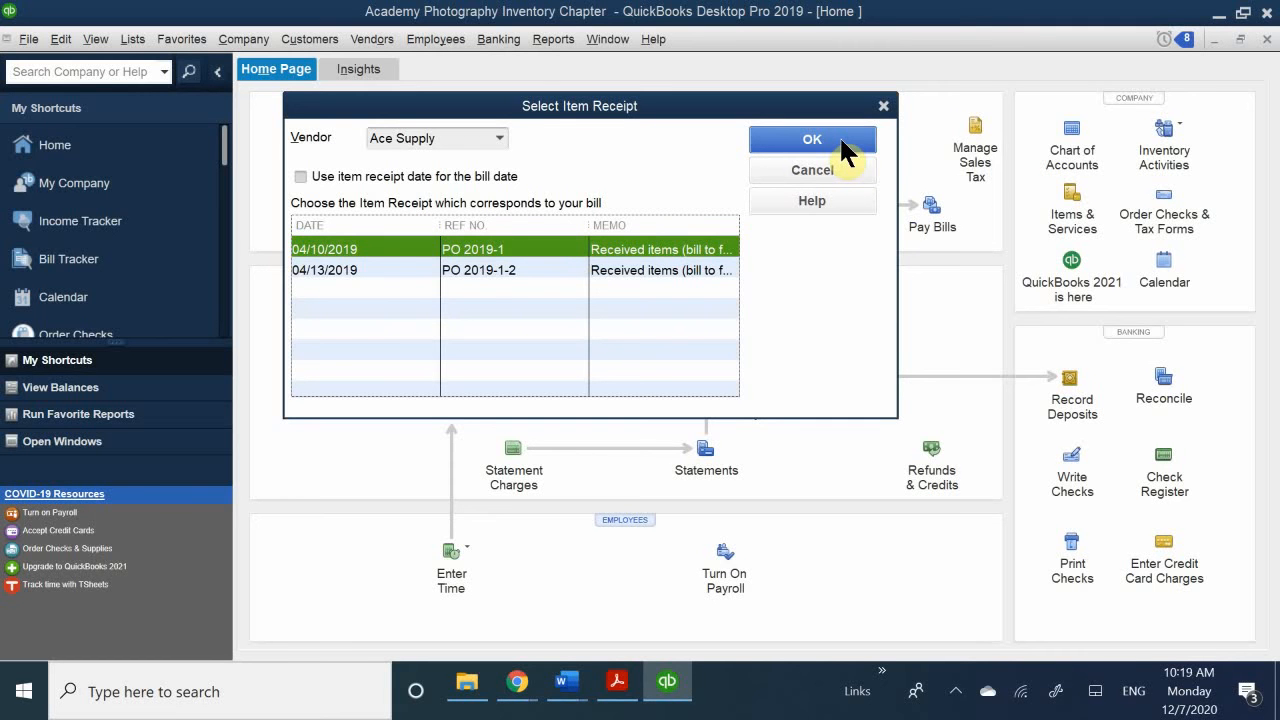
pyautogui.click(805, 140)
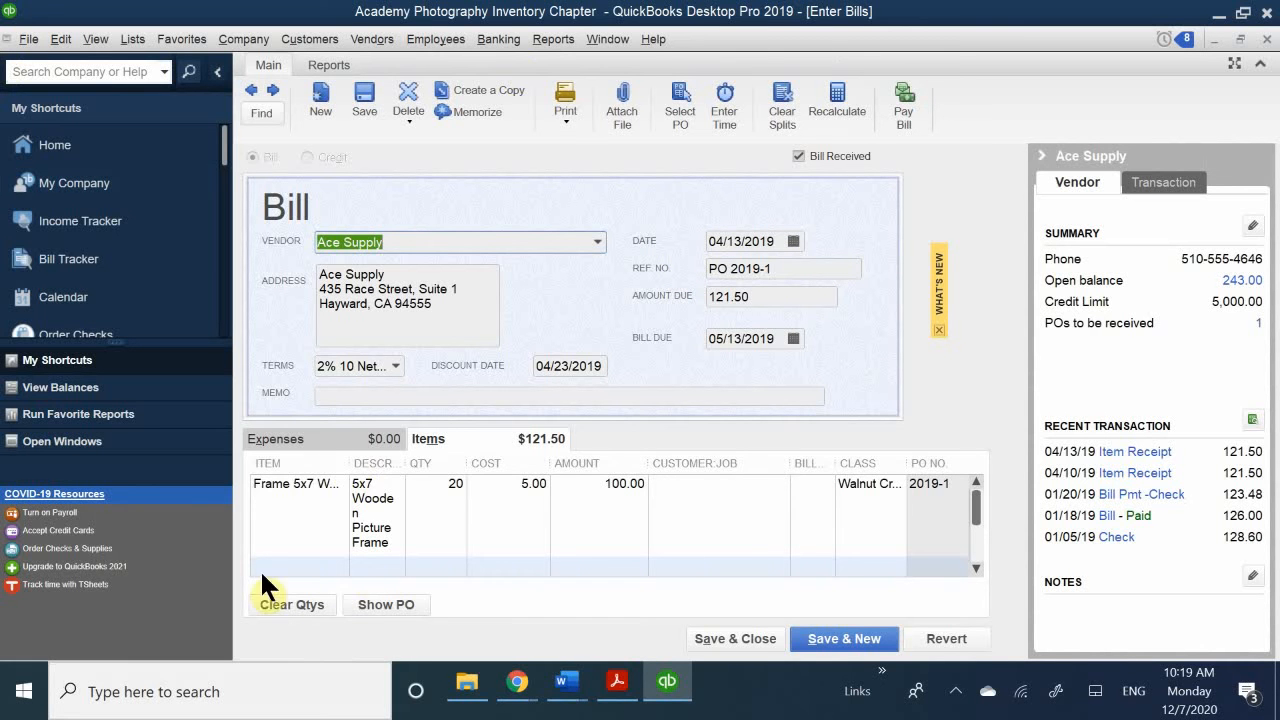
# Save and close the bill after reviewing its item lines, recording the changes, and check Ace Supply's transactions in the Vendor Center.
pyautogui.scroll(-1, 452, 515)
pyautogui.scroll(-1, 452, 515)
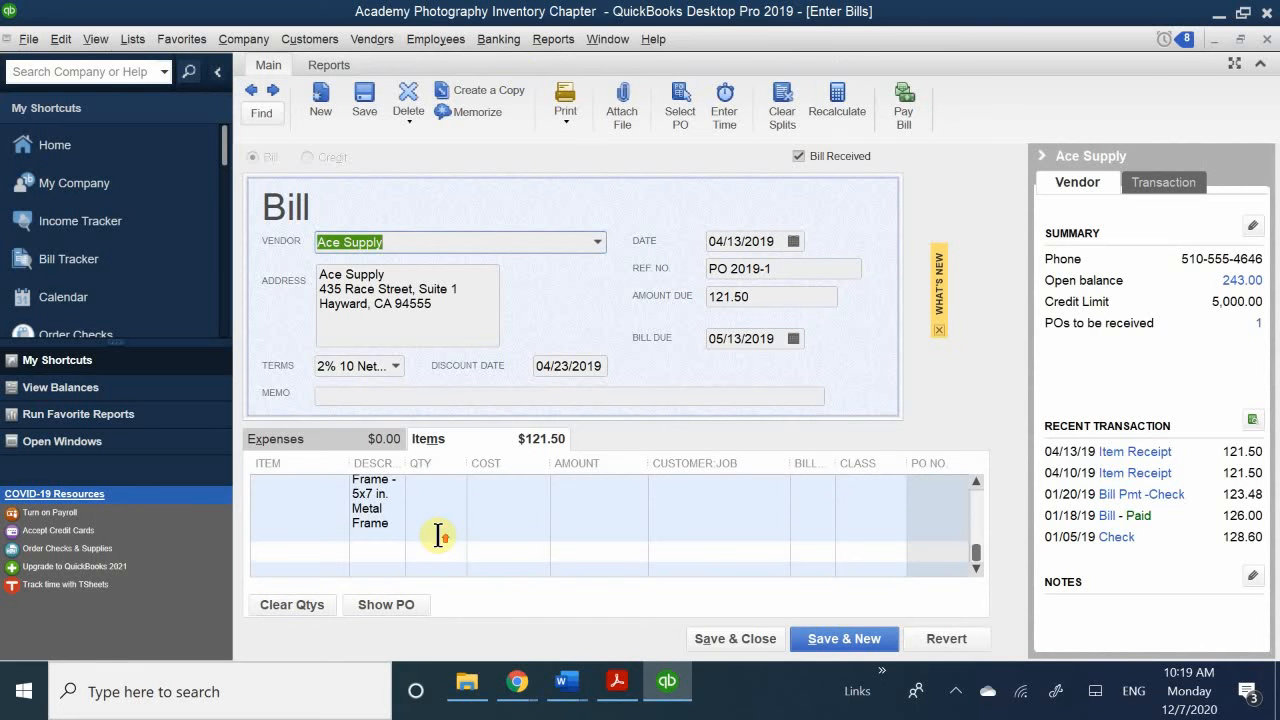
pyautogui.scroll(3, 438, 534)
pyautogui.scroll(-2, 439, 532)
pyautogui.scroll(-1, 440, 532)
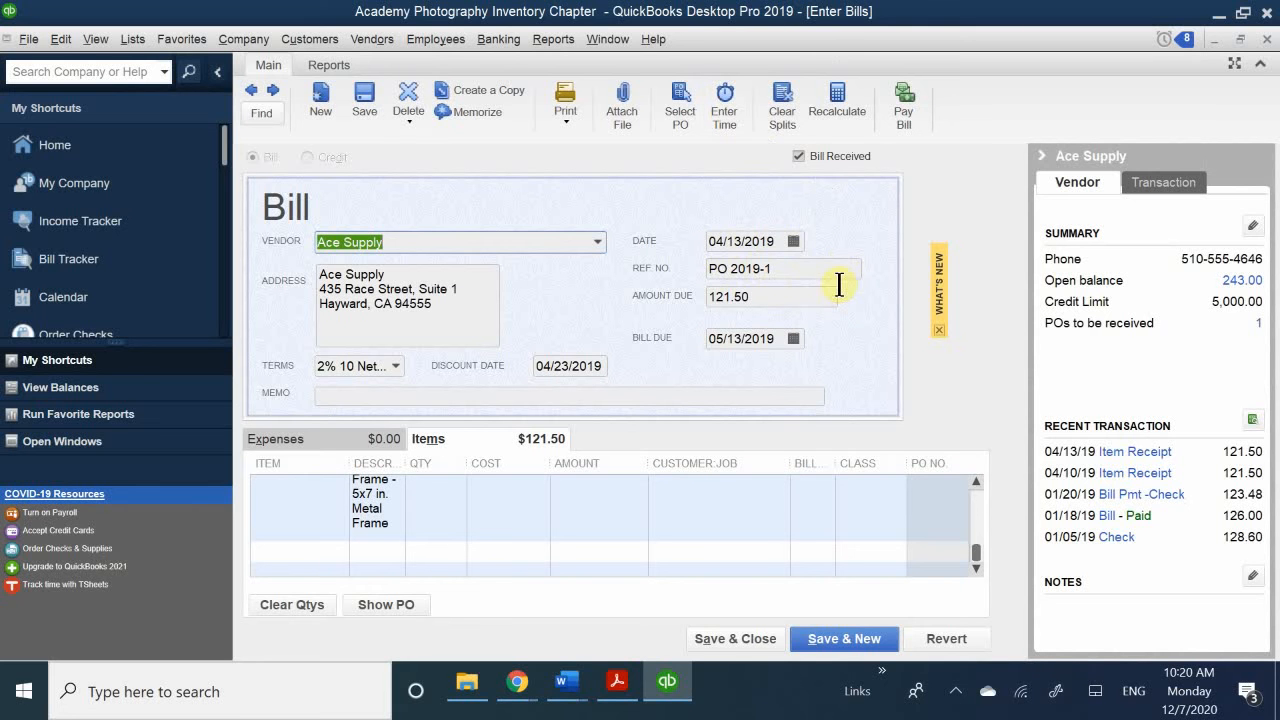
pyautogui.click(722, 628)
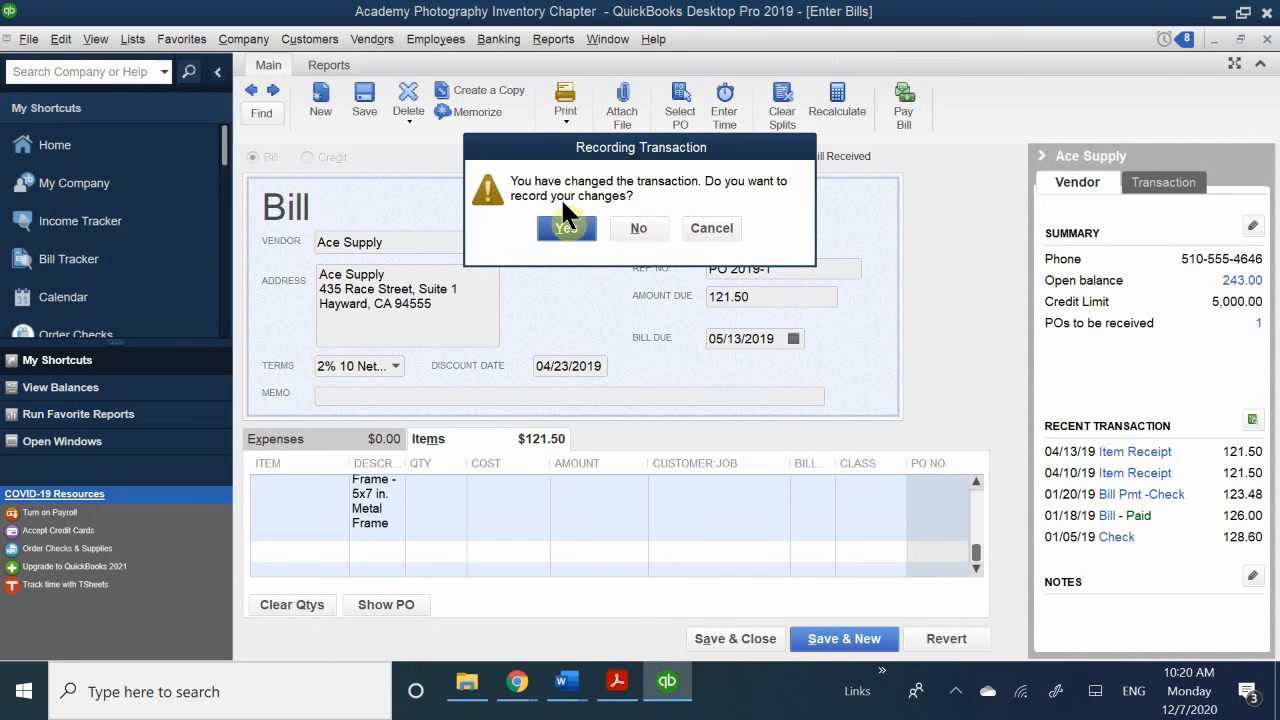
pyautogui.click(562, 229)
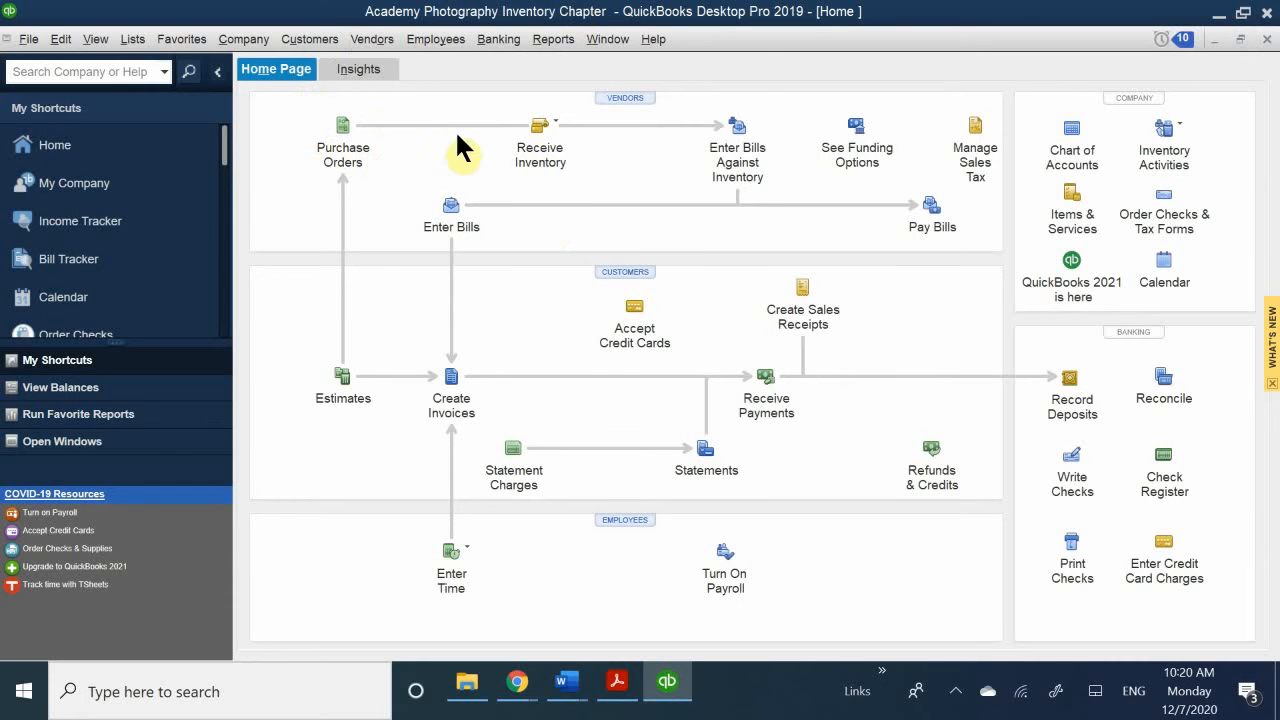
pyautogui.click(614, 97)
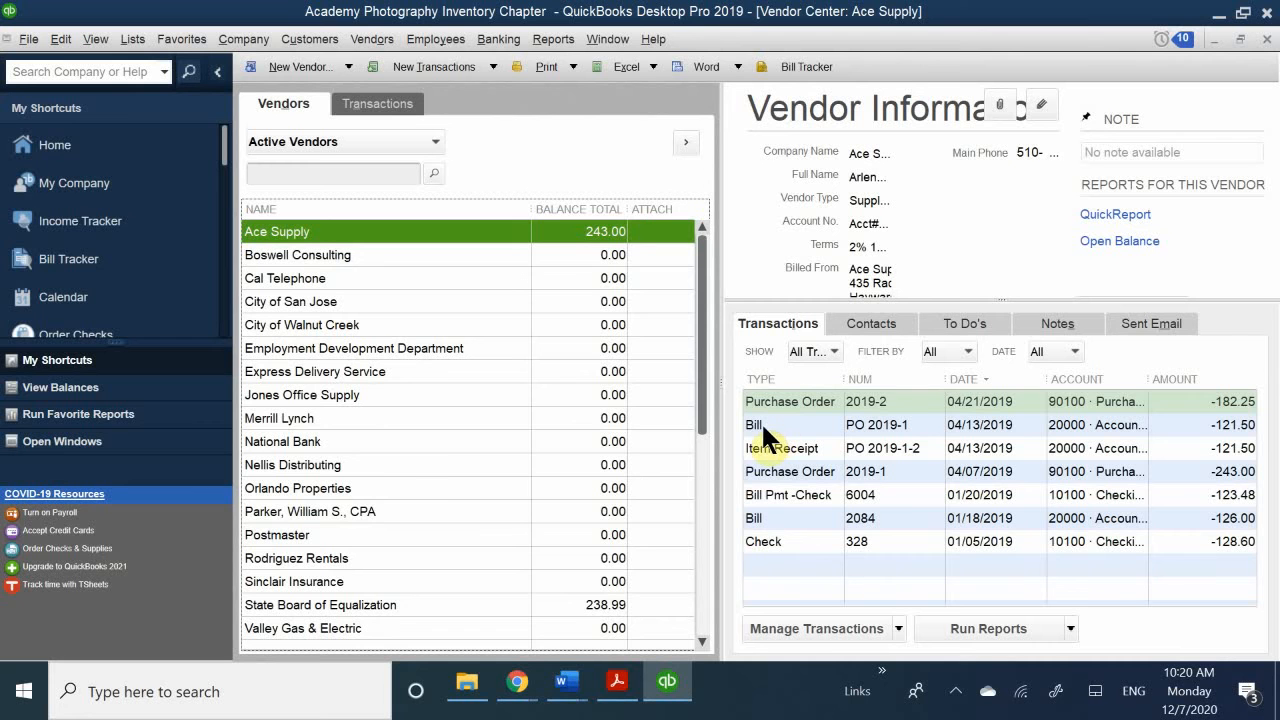
# View Ace Supply's item receipt dated 04/13/2019 from the Vendor Center, and close the receipt and the Vendor Center.
pyautogui.rightClick(779, 442)
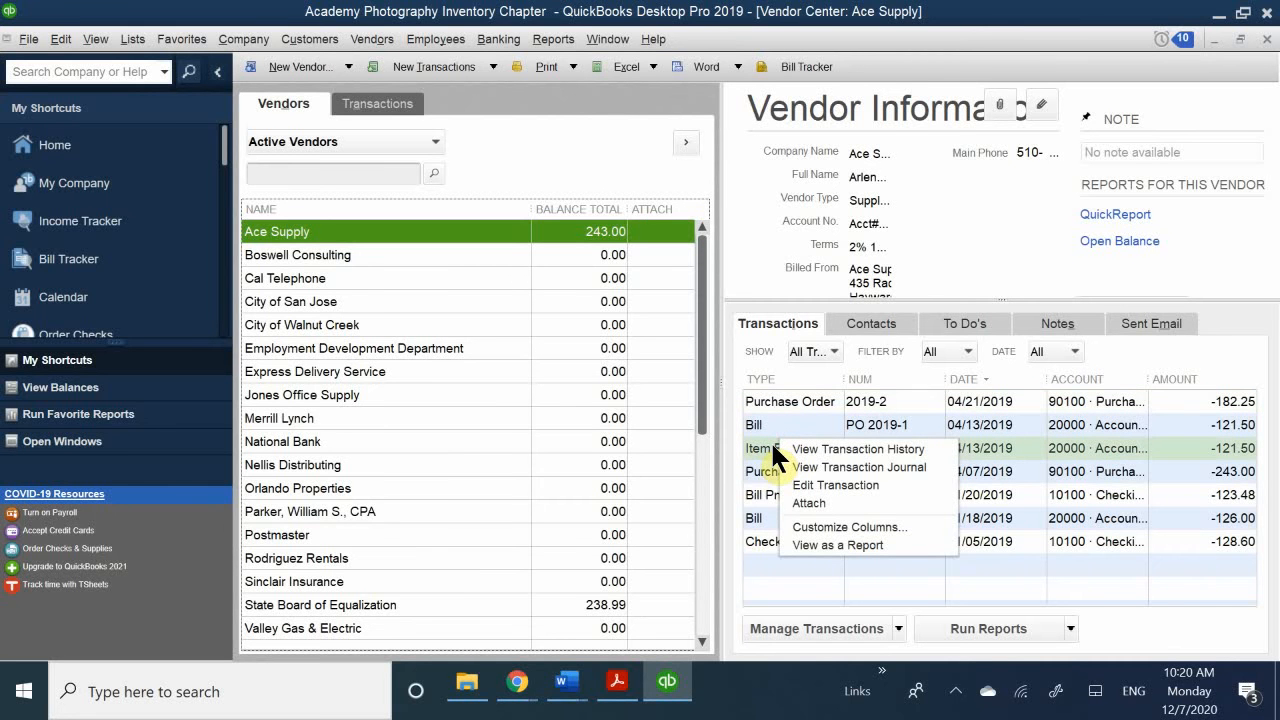
pyautogui.doubleClick(762, 448)
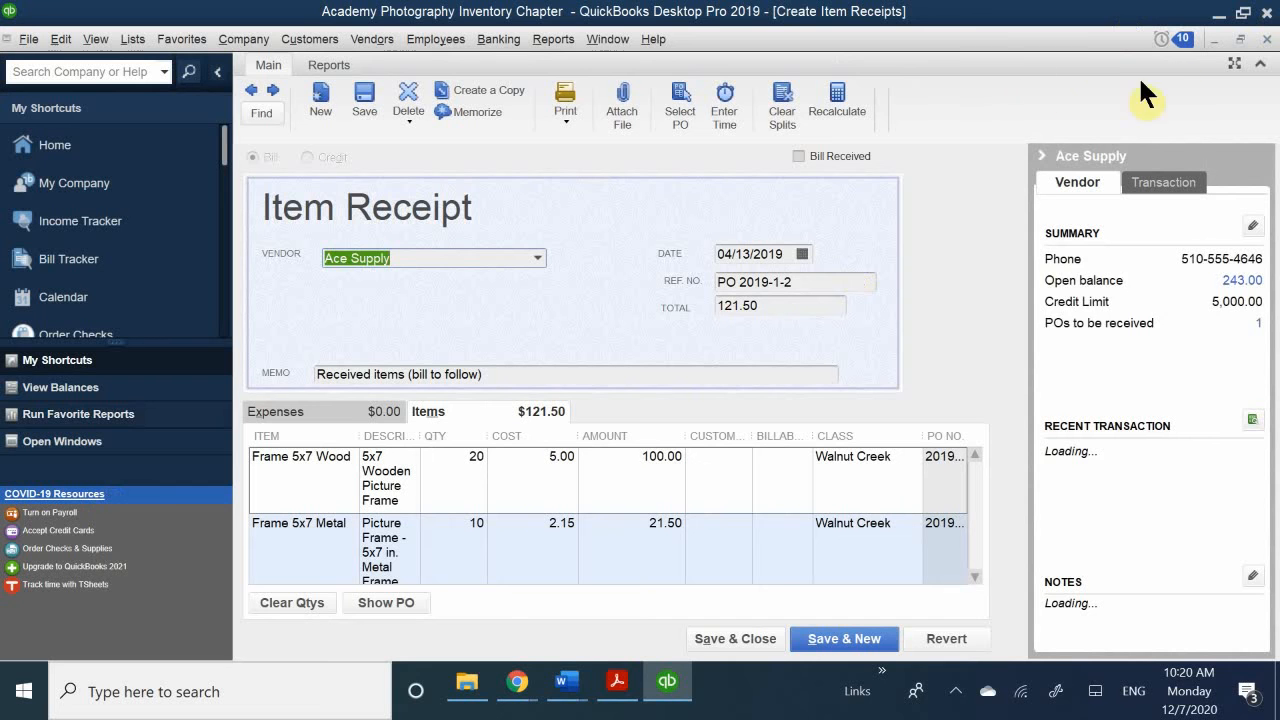
pyautogui.click(1257, 40)
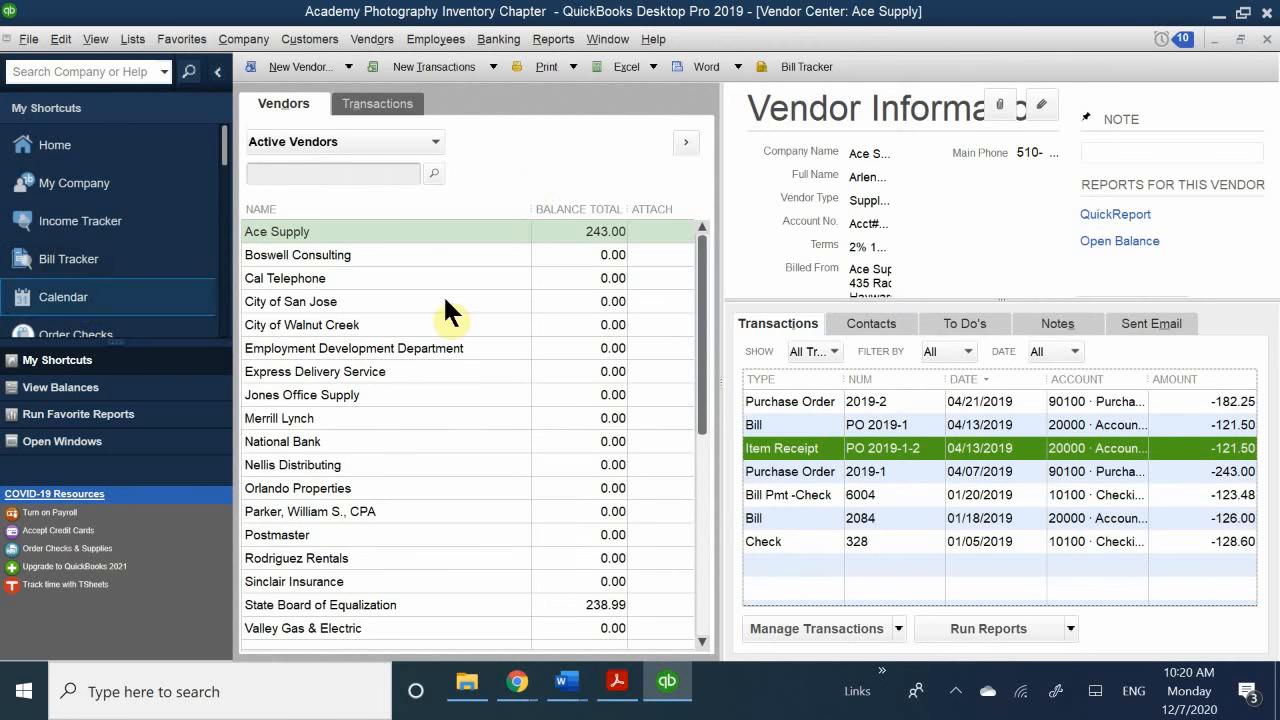
pyautogui.click(1267, 41)
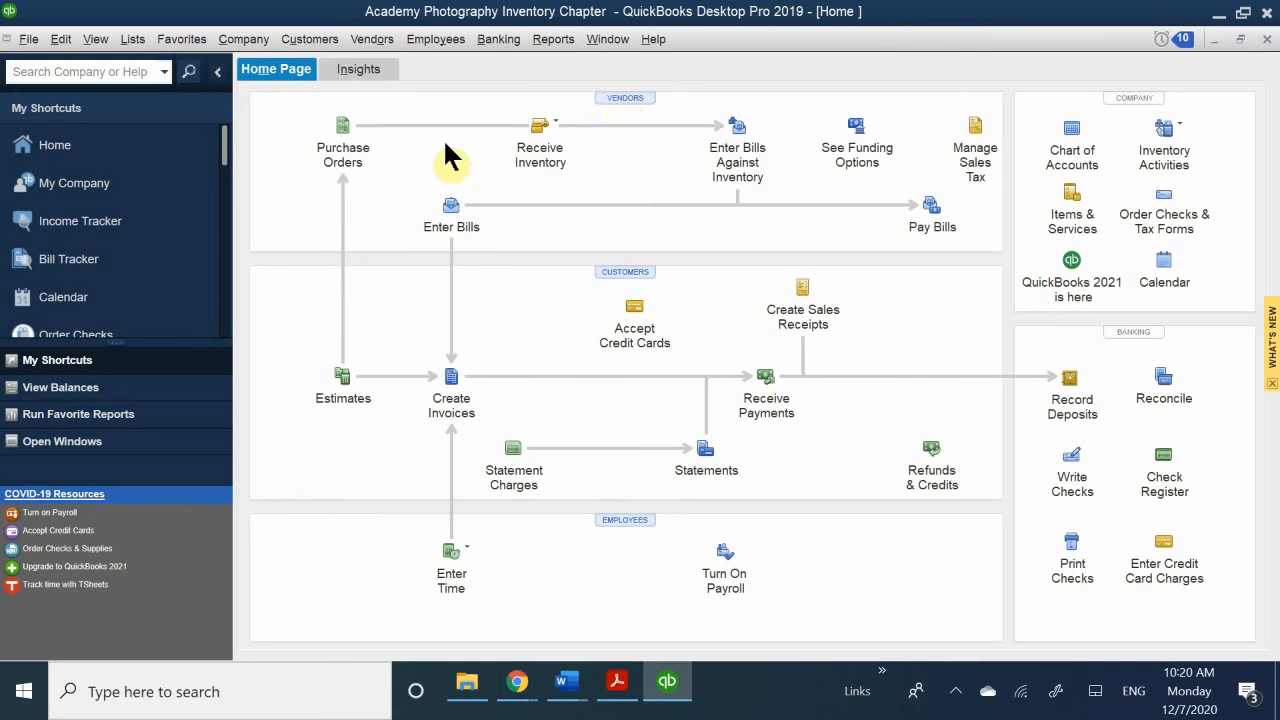
# Enter a bill against inventory for Ace Supply from the item receipt dated 04/13/2019, and save and close it, recording the changes.
pyautogui.click(736, 138)
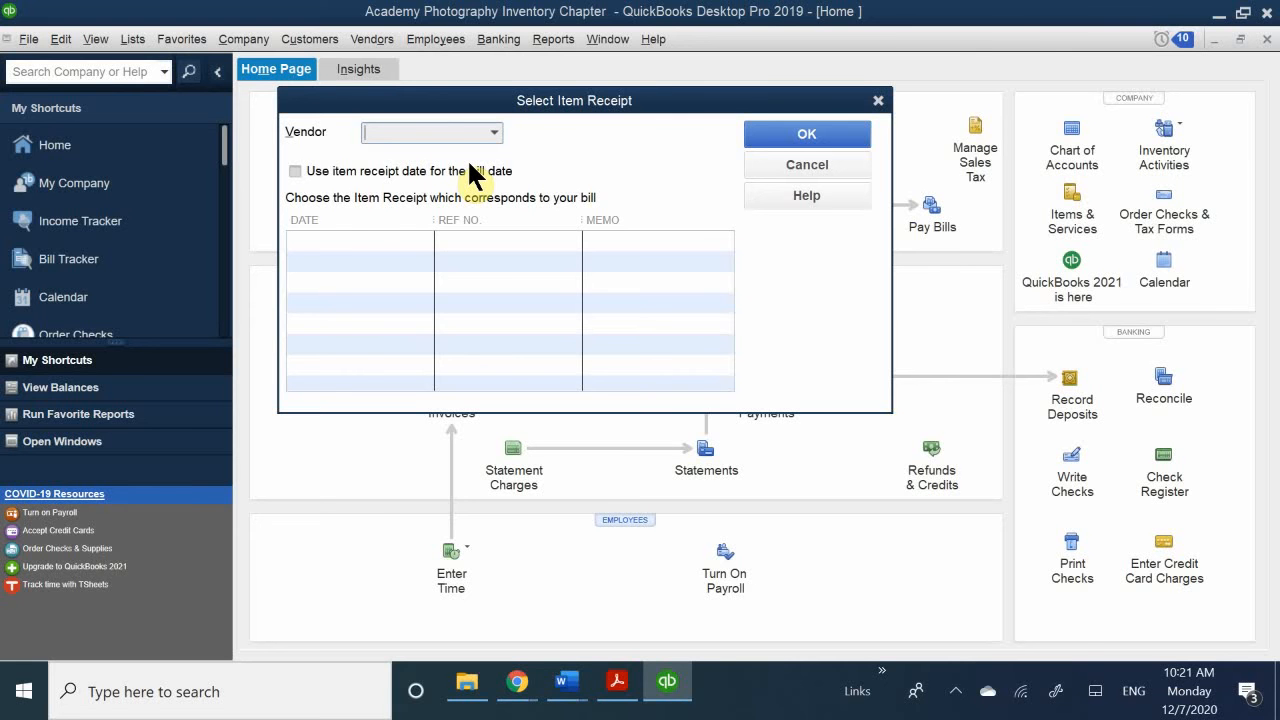
pyautogui.write('Ace Supply')
pyautogui.click(408, 197)
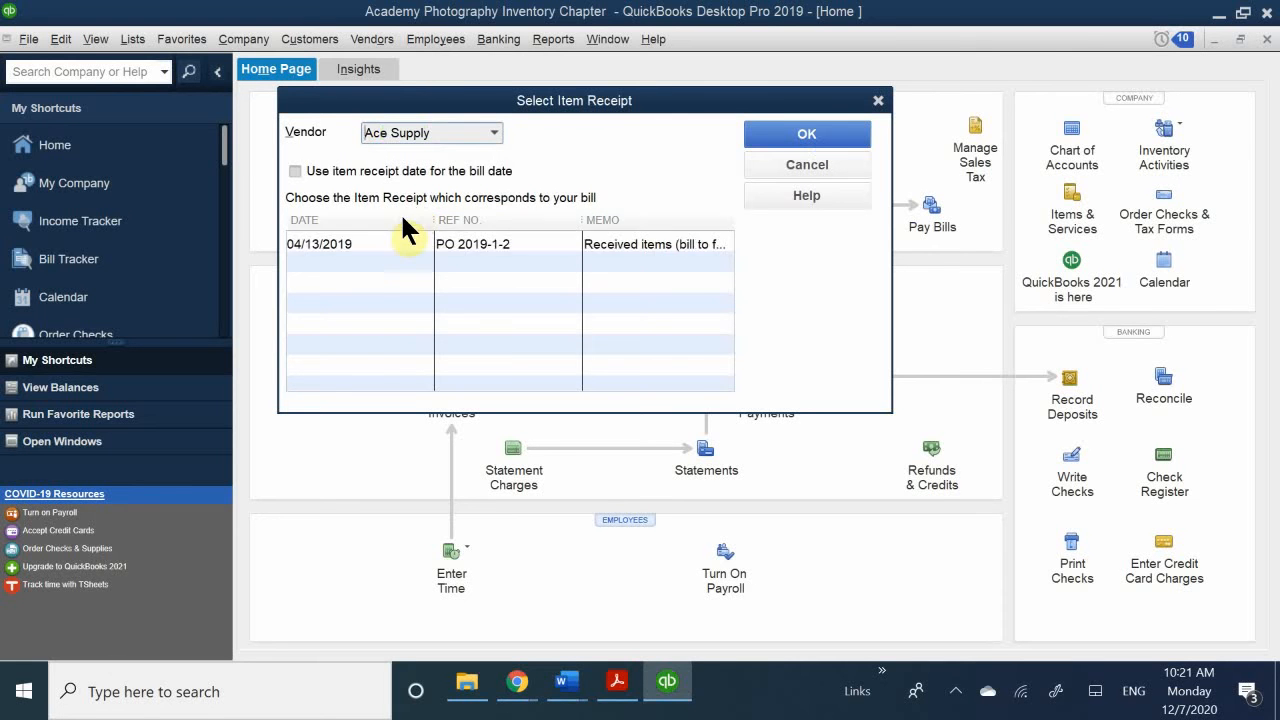
pyautogui.click(408, 240)
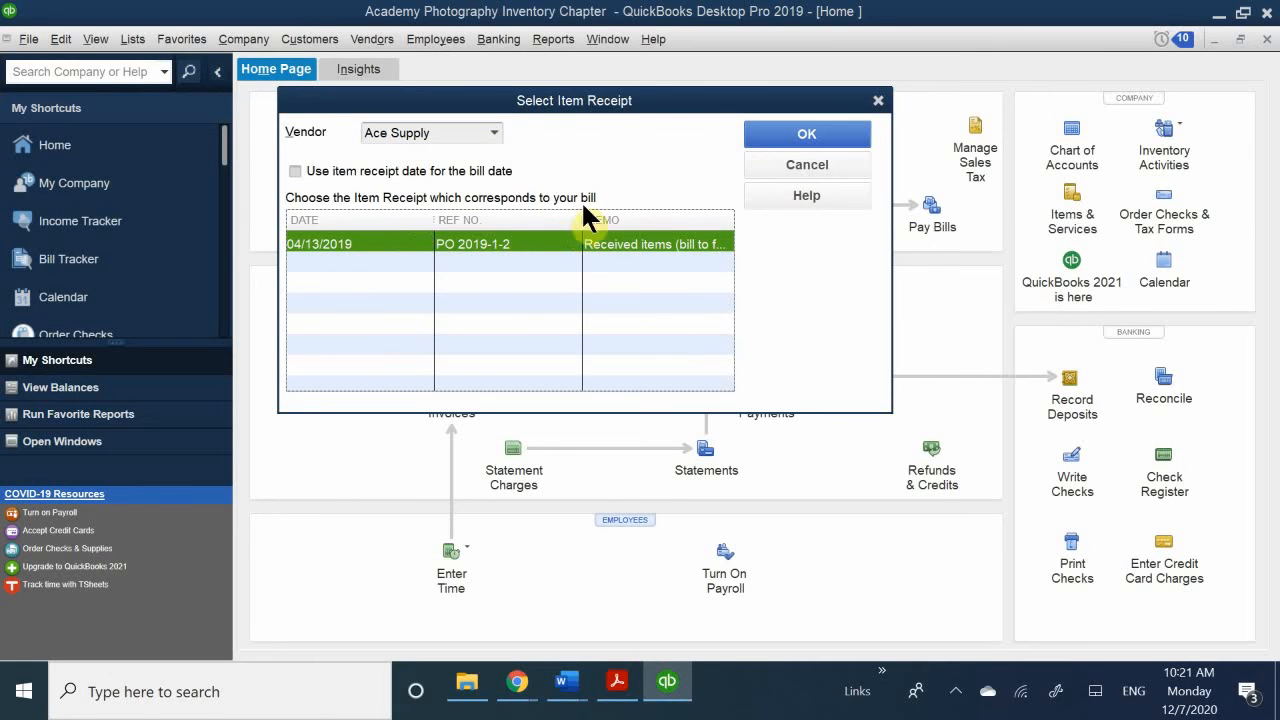
pyautogui.click(782, 133)
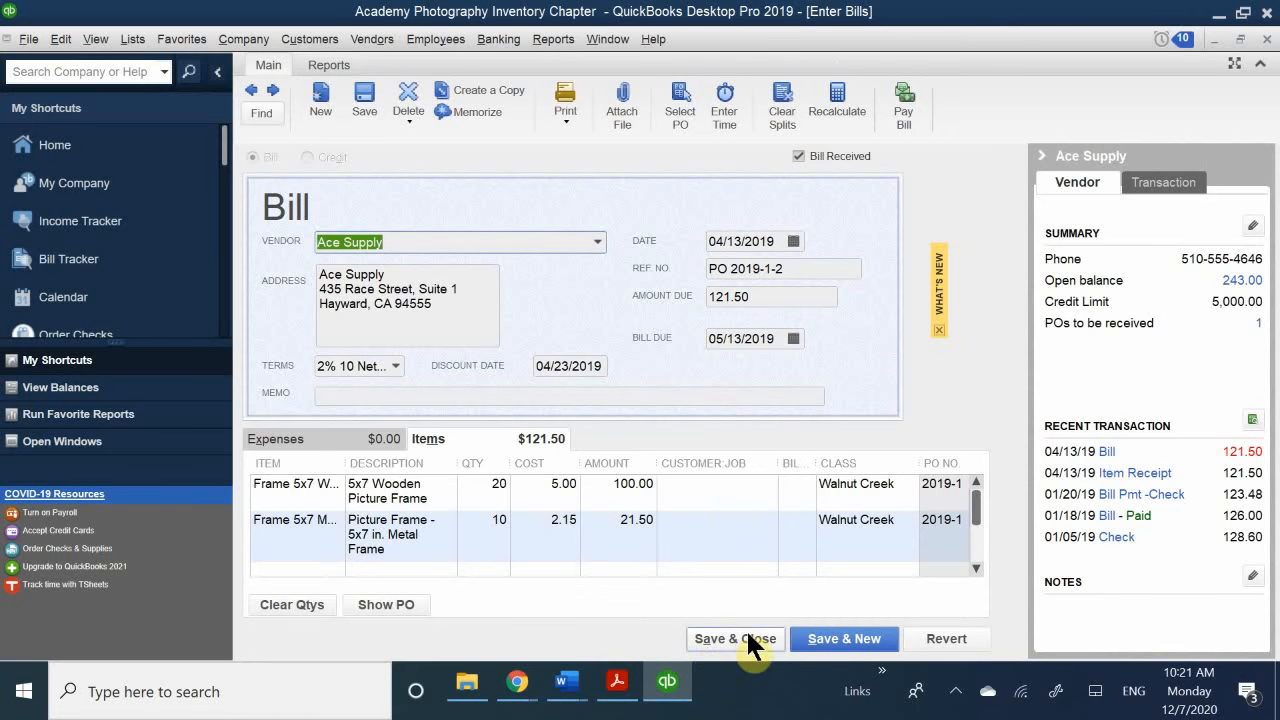
pyautogui.click(712, 638)
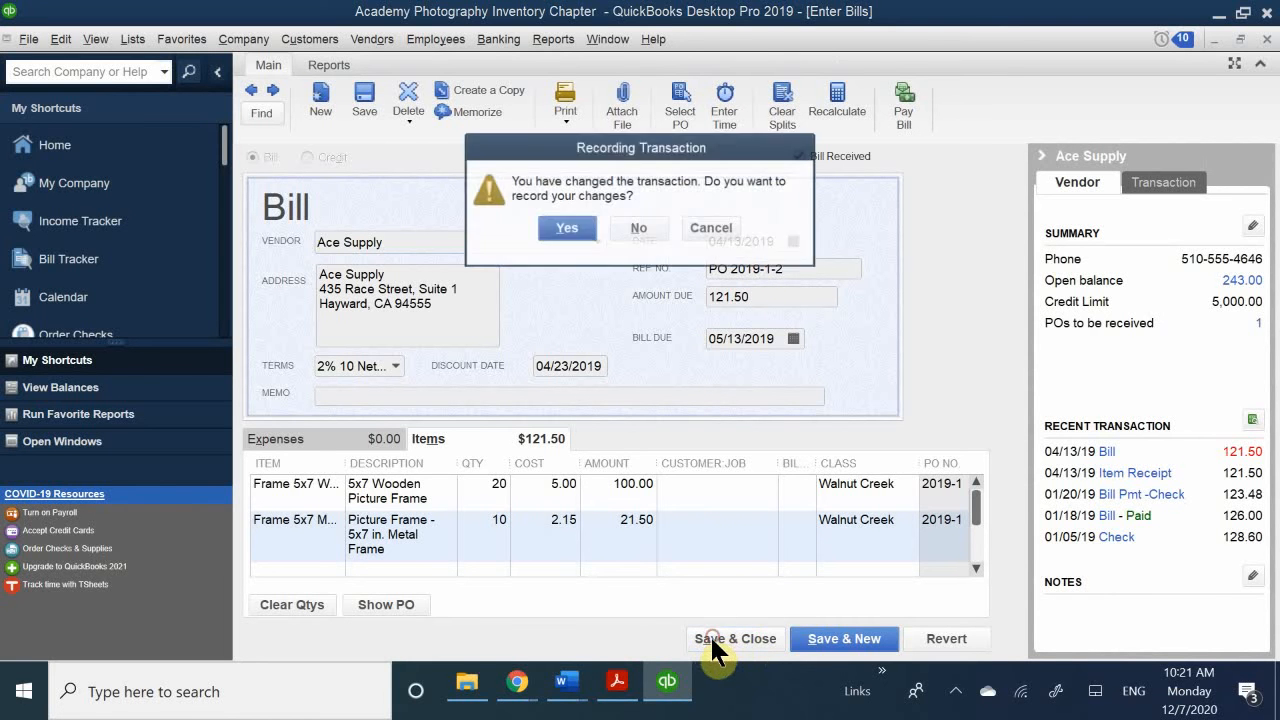
pyautogui.click(566, 229)
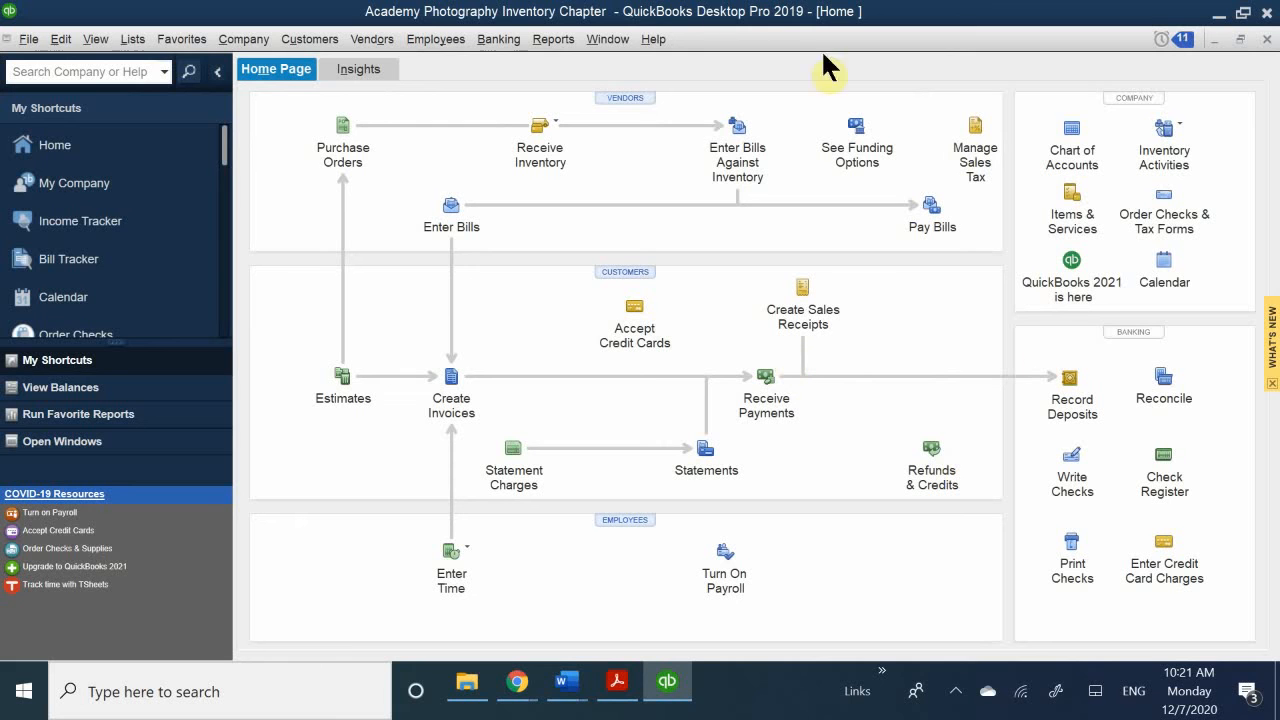
# Look through the Customer Center, viewing the transaction type choices and widening the customer list, and close it.
pyautogui.click(634, 93)
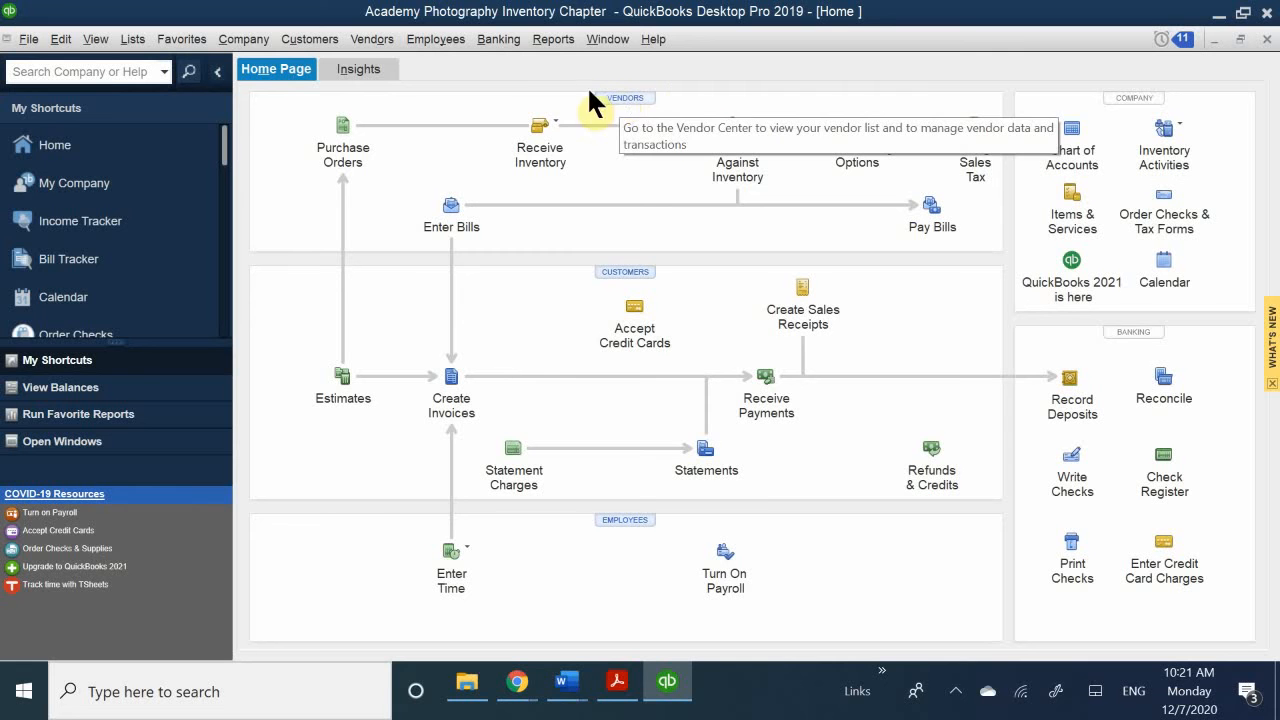
pyautogui.click(613, 272)
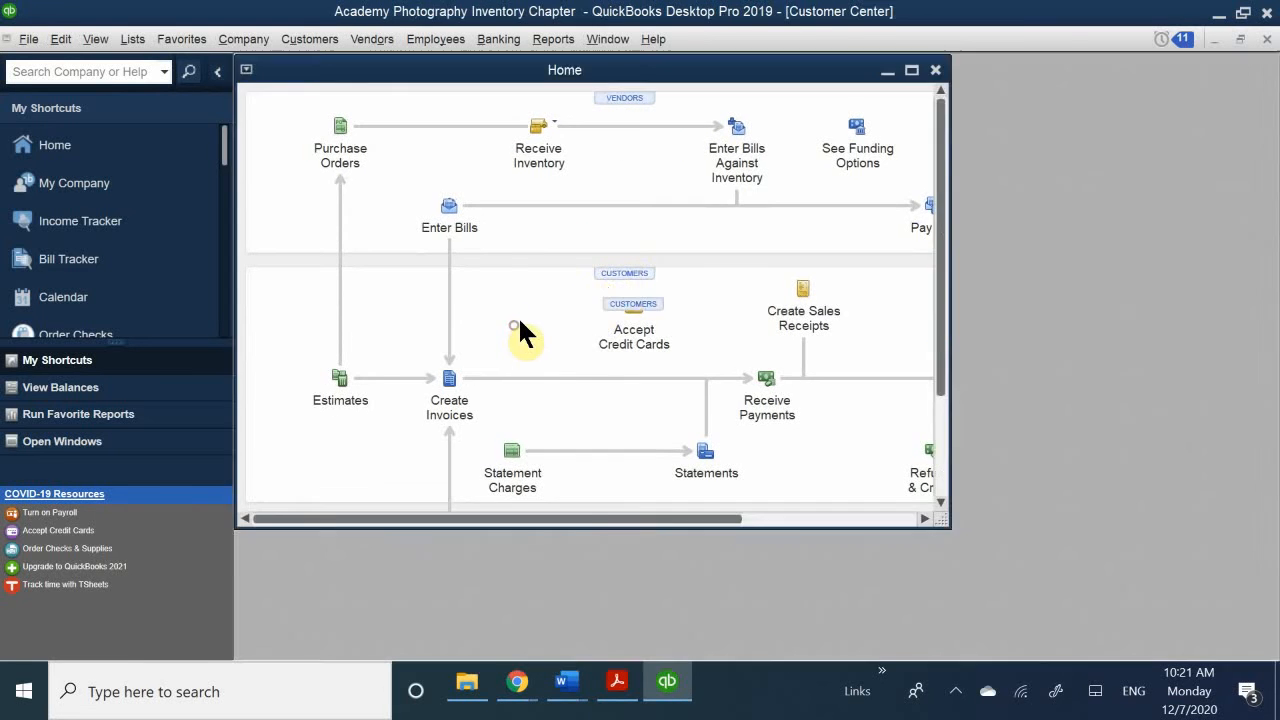
pyautogui.click(540, 326)
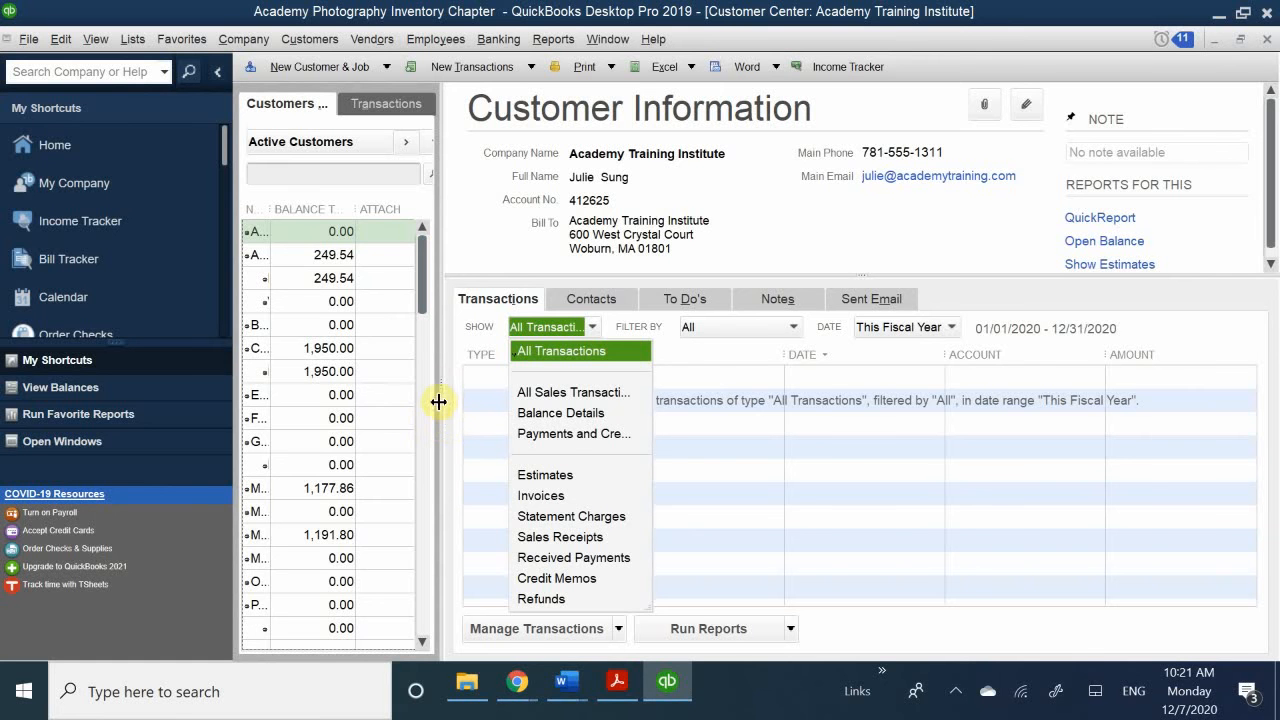
pyautogui.click(438, 400)
pyautogui.moveTo(438, 400); pyautogui.dragTo(697, 376)
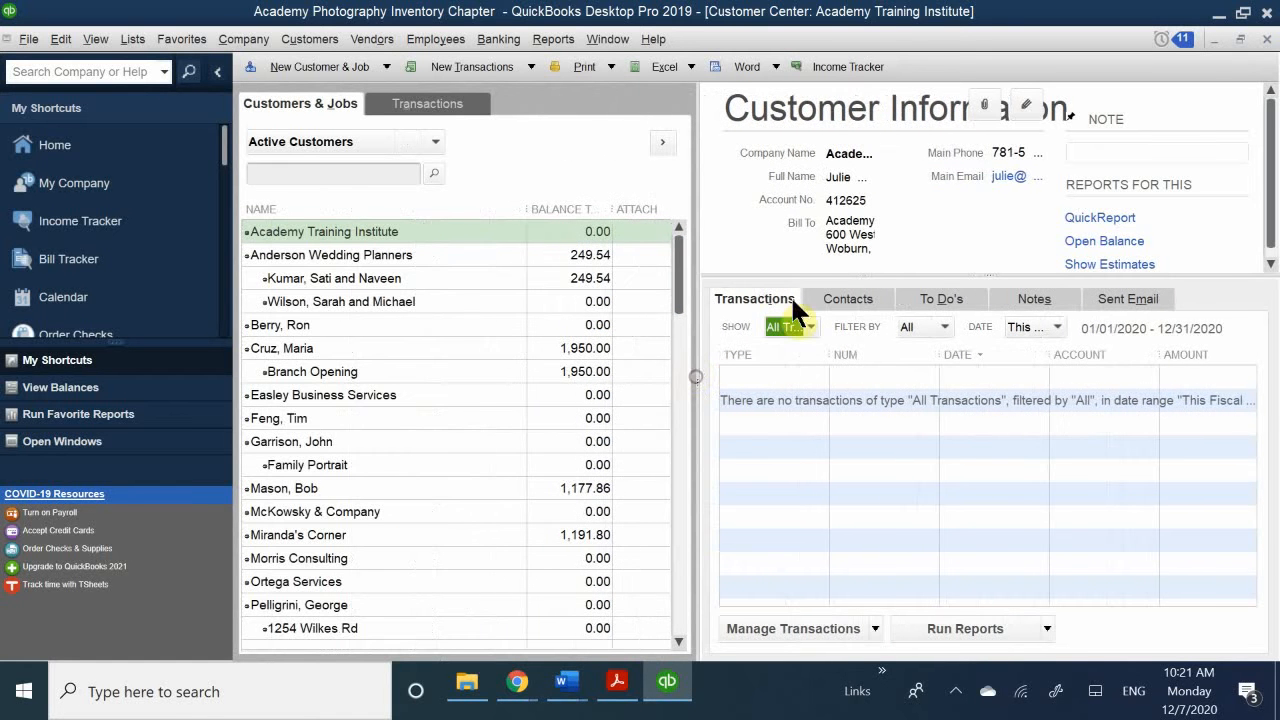
pyautogui.click(1268, 38)
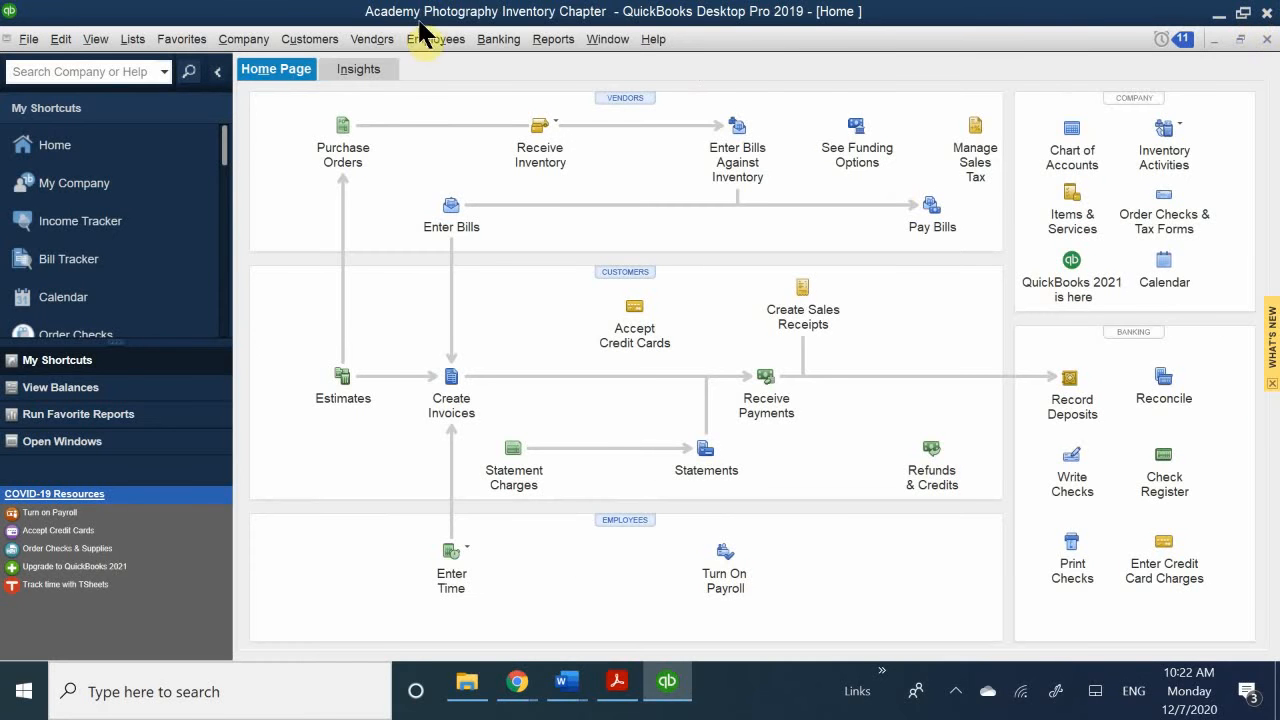
# Check Ace Supply's transactions in the Vendor Center and the transaction types that can be created there.
pyautogui.click(612, 98)
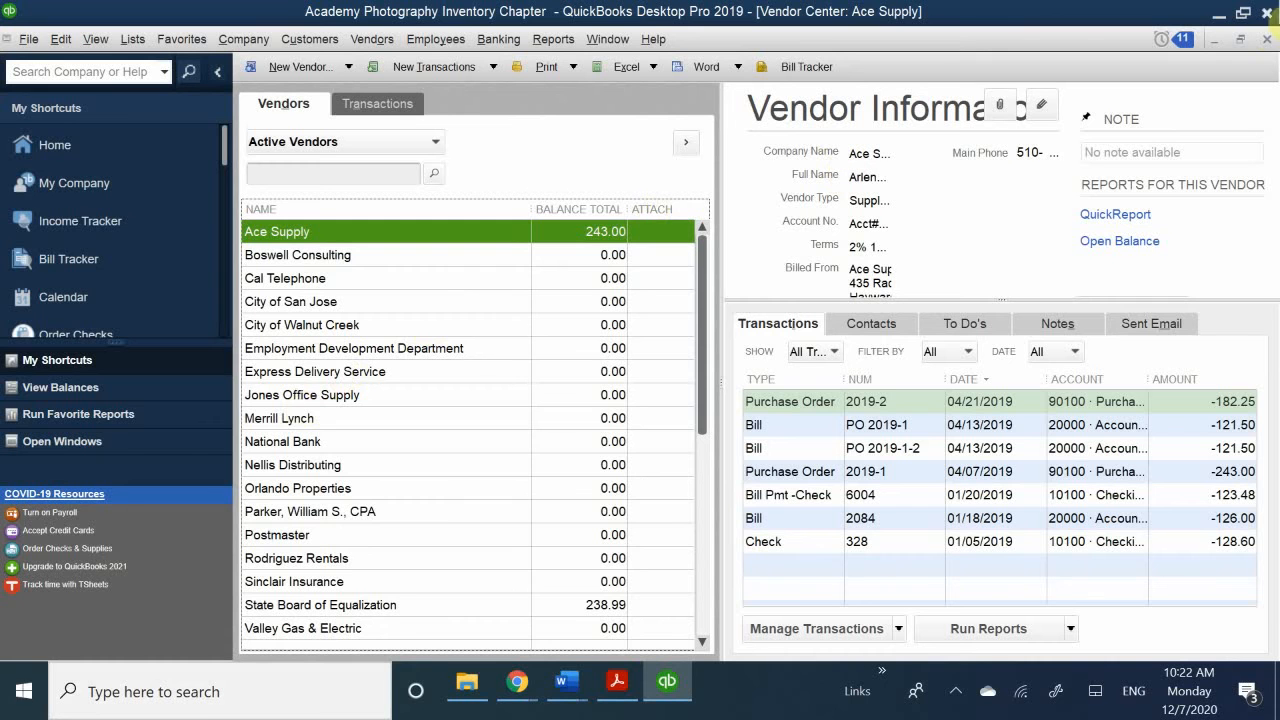
pyautogui.click(899, 628)
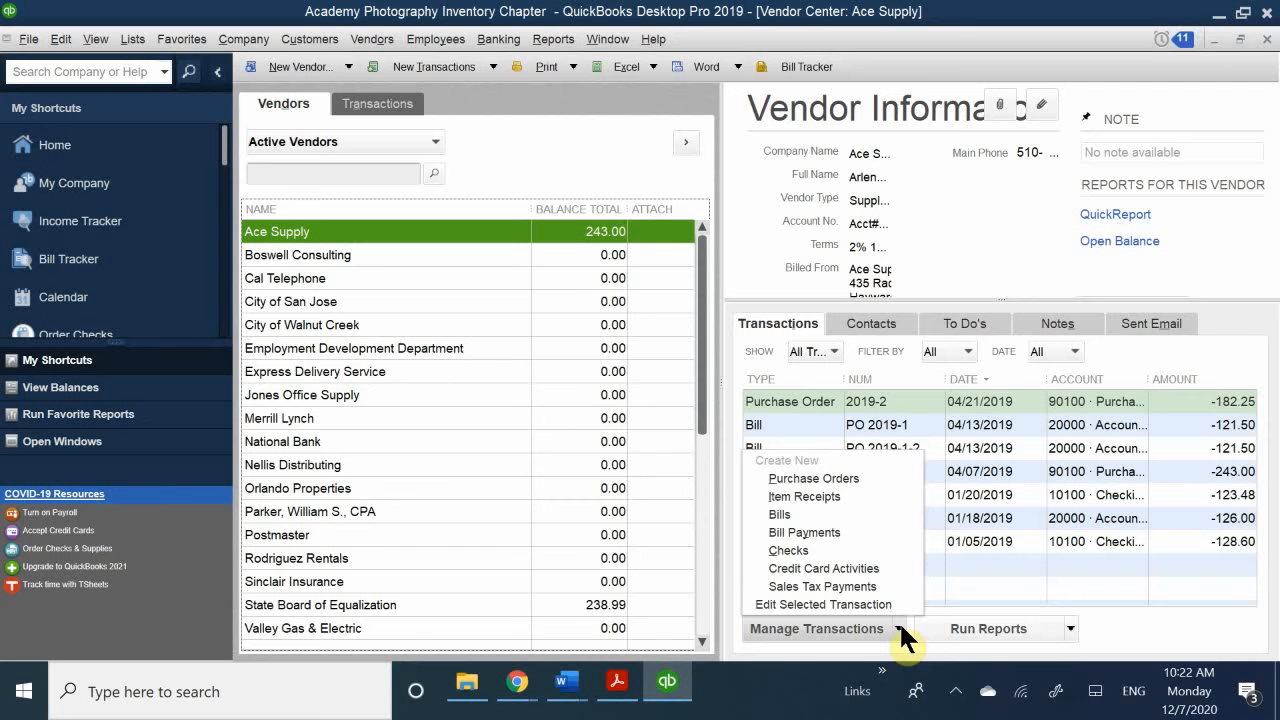
pyautogui.click(899, 625)
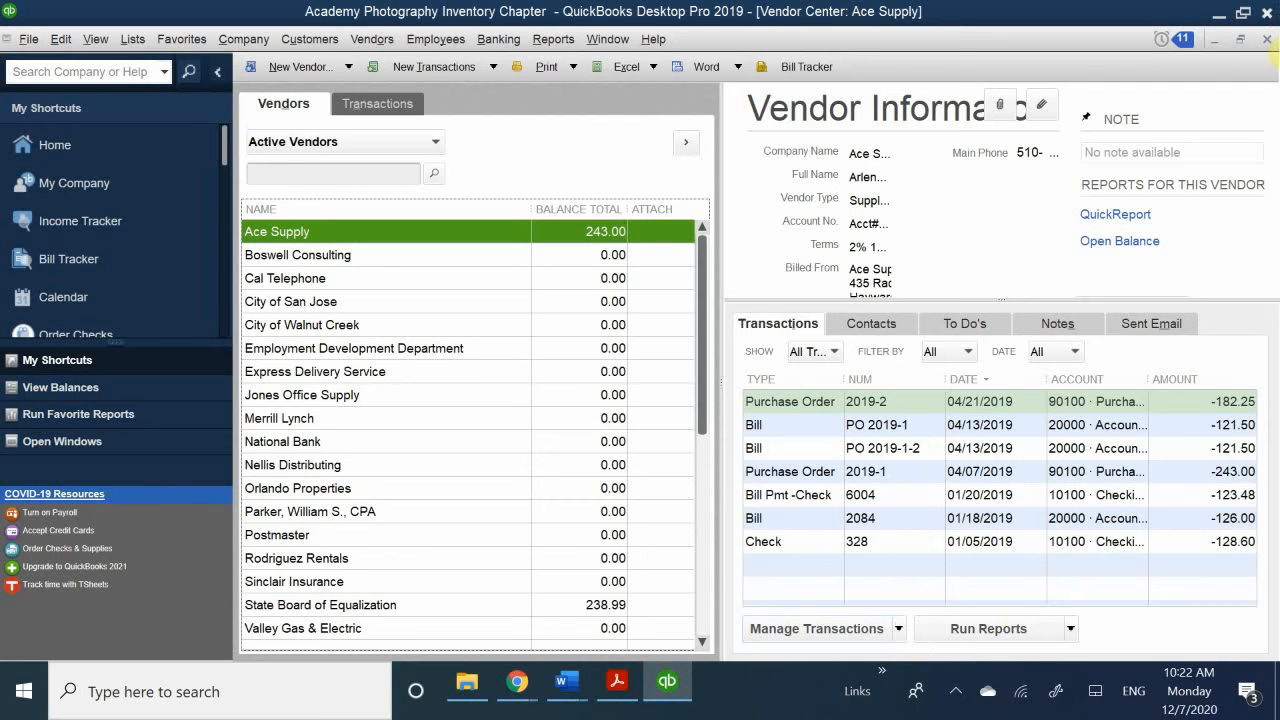
# Receive items and enter a bill for Ace Supply in one transaction, against the open purchase order dated 04/21/2019.
pyautogui.rightClick(286, 227)
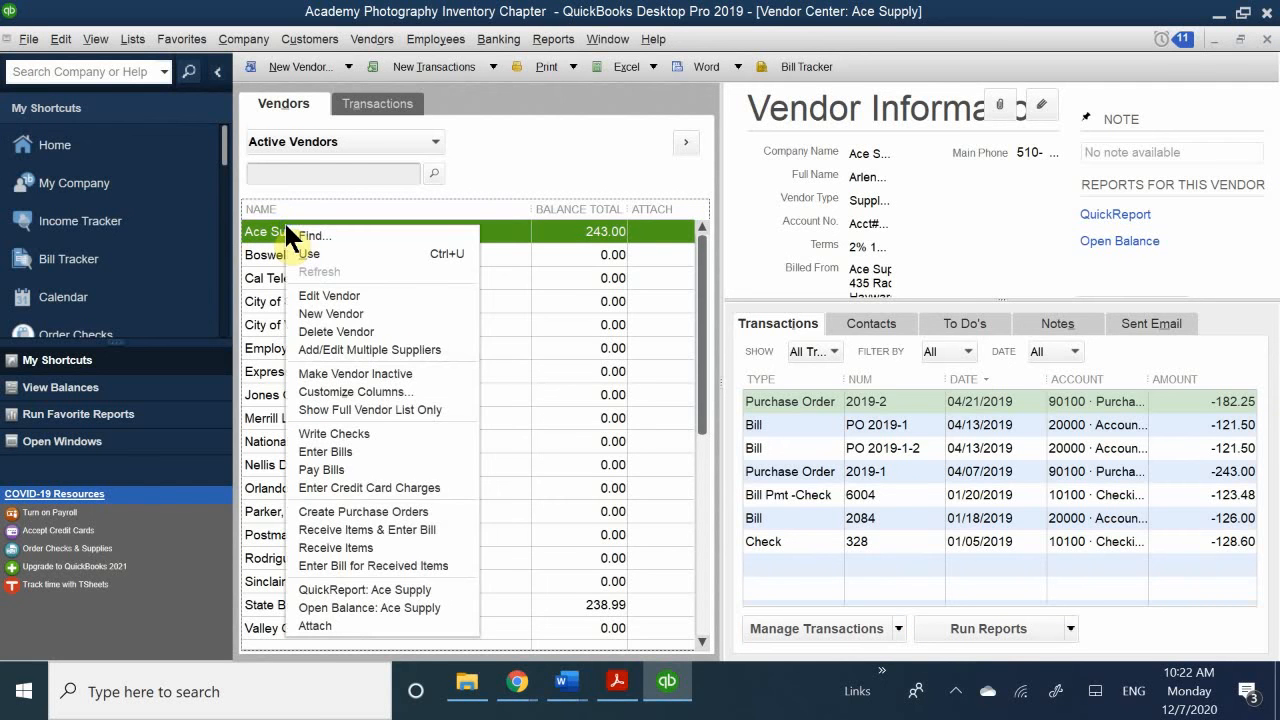
pyautogui.click(397, 529)
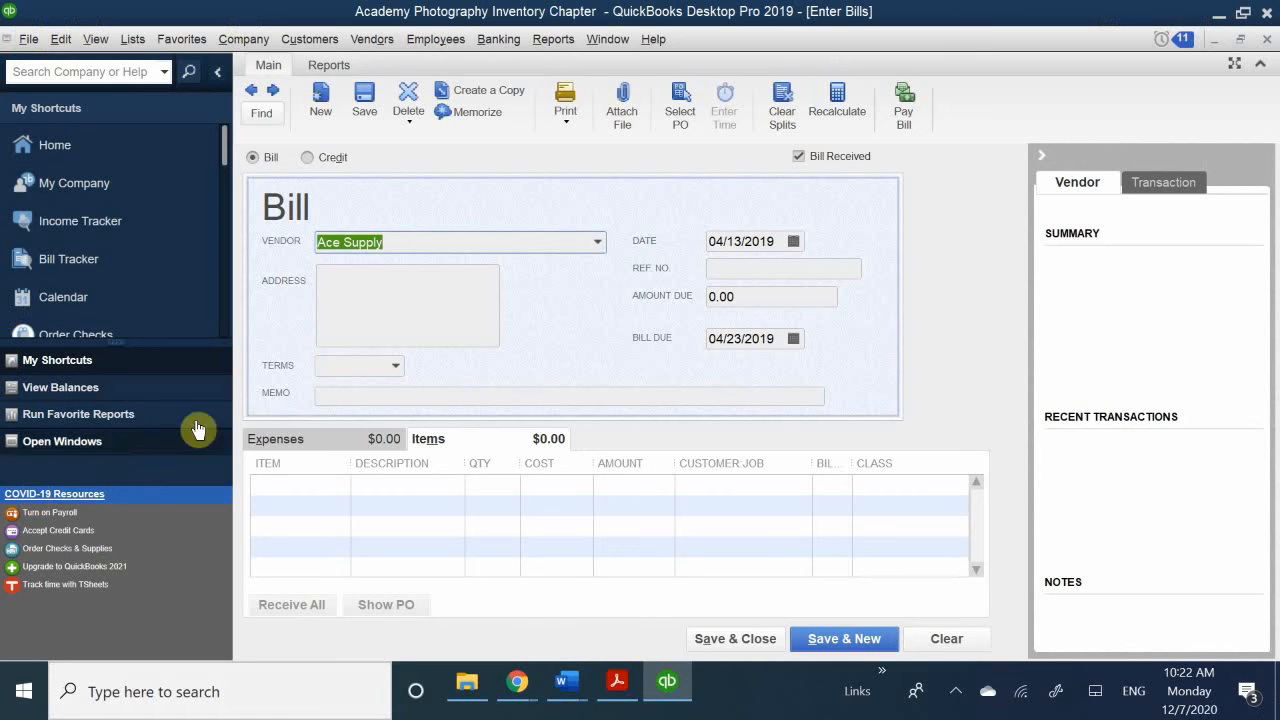
pyautogui.click(452, 244)
pyautogui.press('Tab')
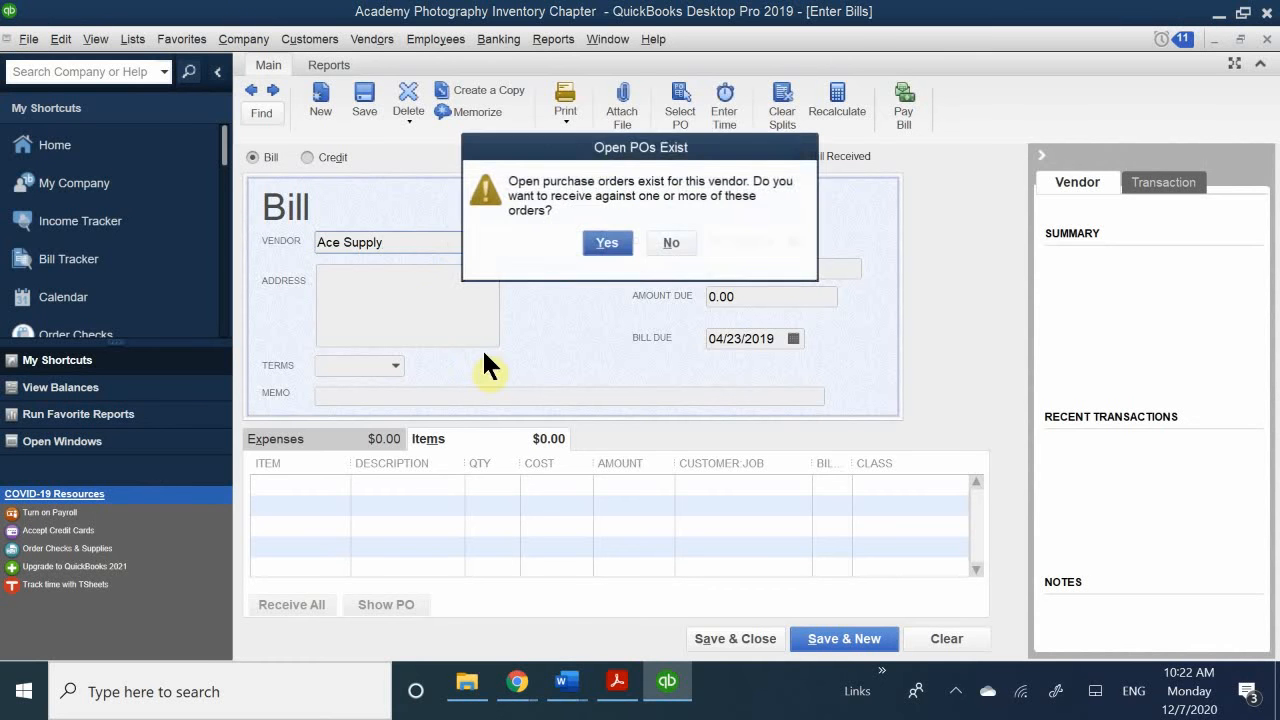
pyautogui.click(598, 245)
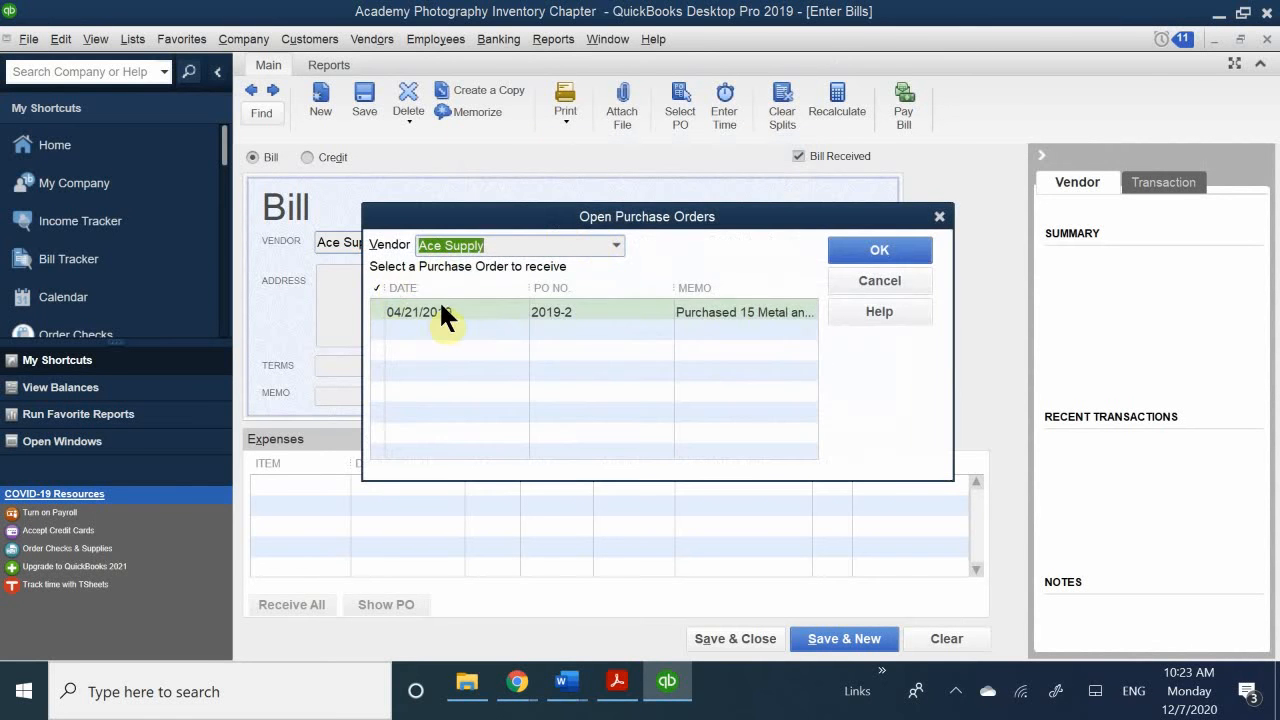
pyautogui.click(432, 310)
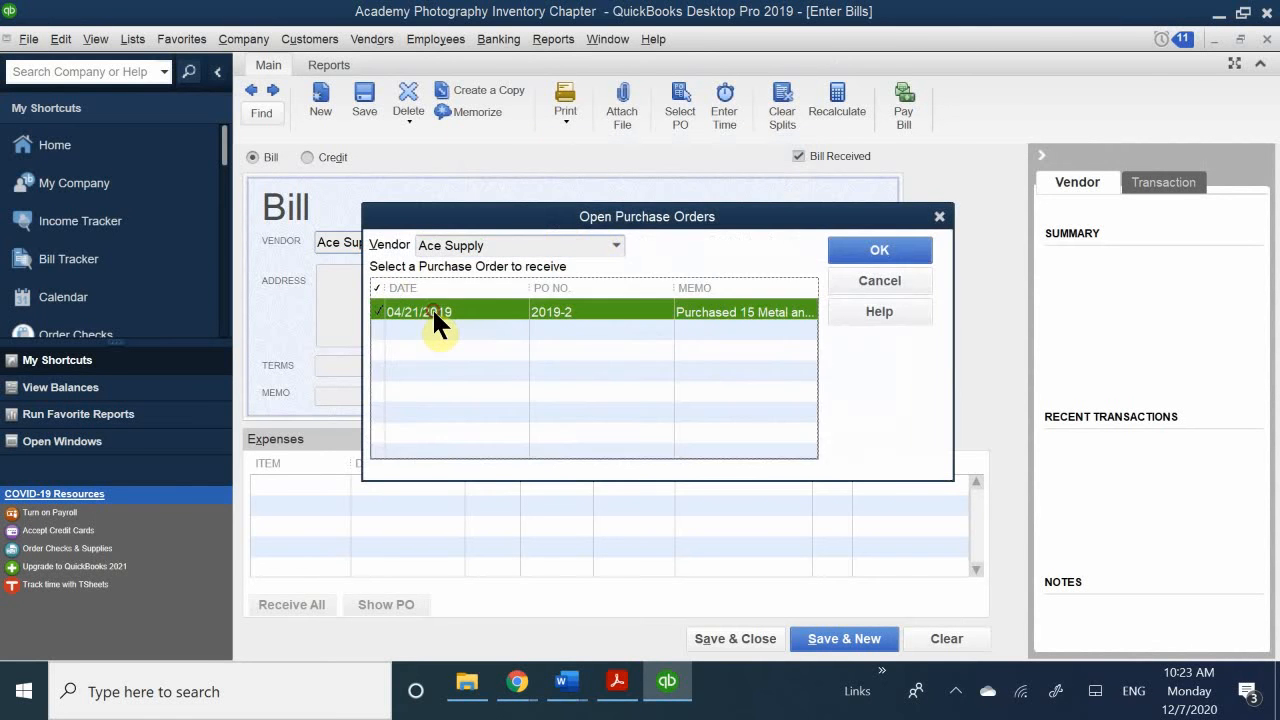
pyautogui.click(868, 250)
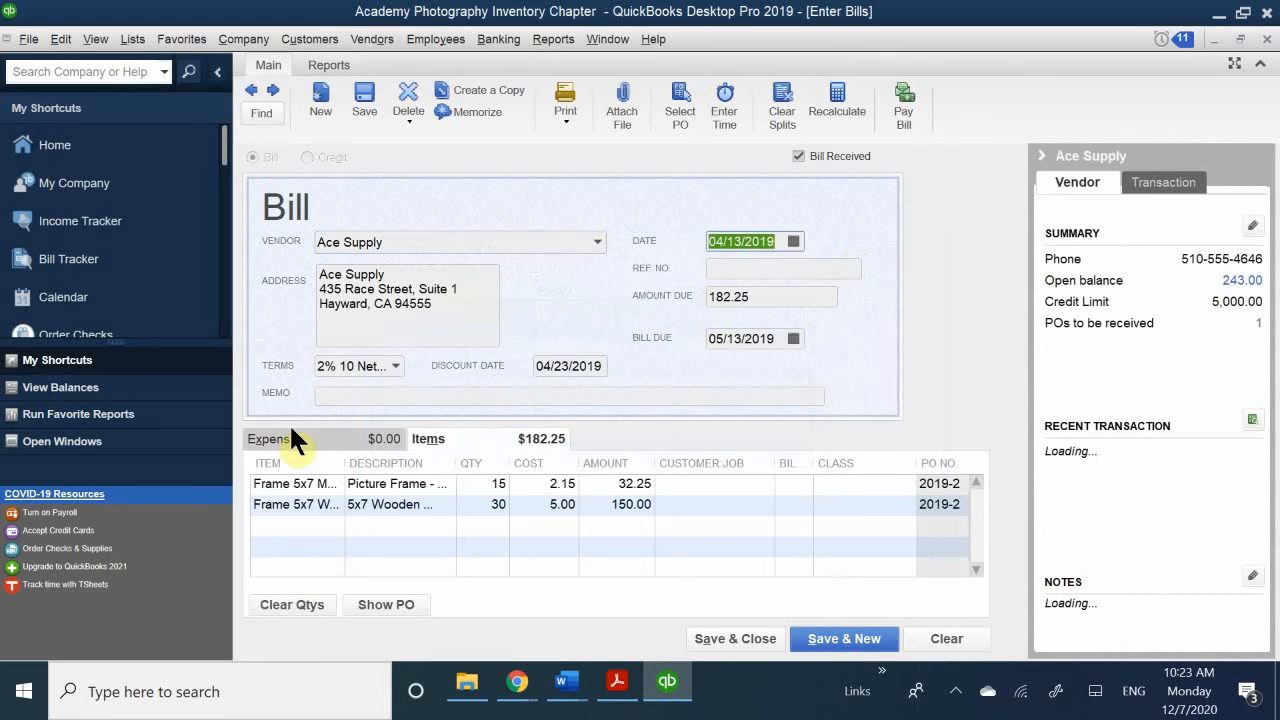
# Date the bill 04/25/2019, enter the purchase order number prefixed with PO as reference, save and close it, and check the Vendor Center.
pyautogui.click(793, 241)
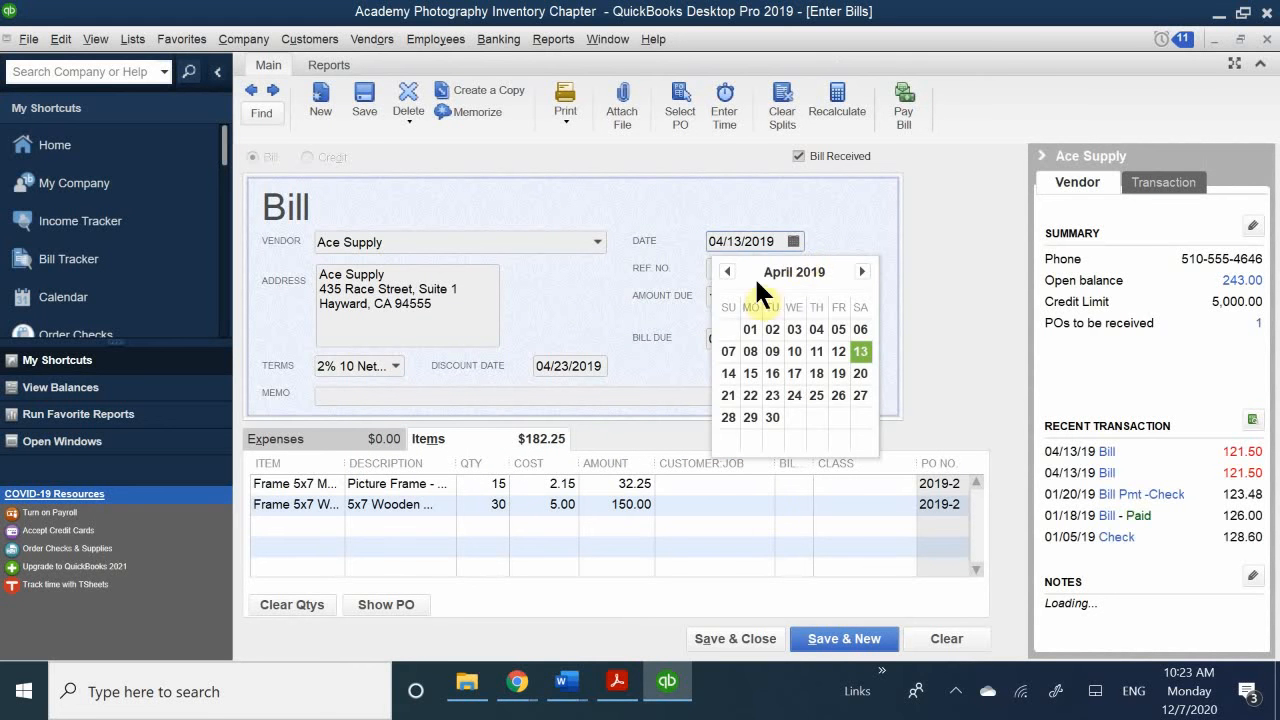
pyautogui.click(814, 395)
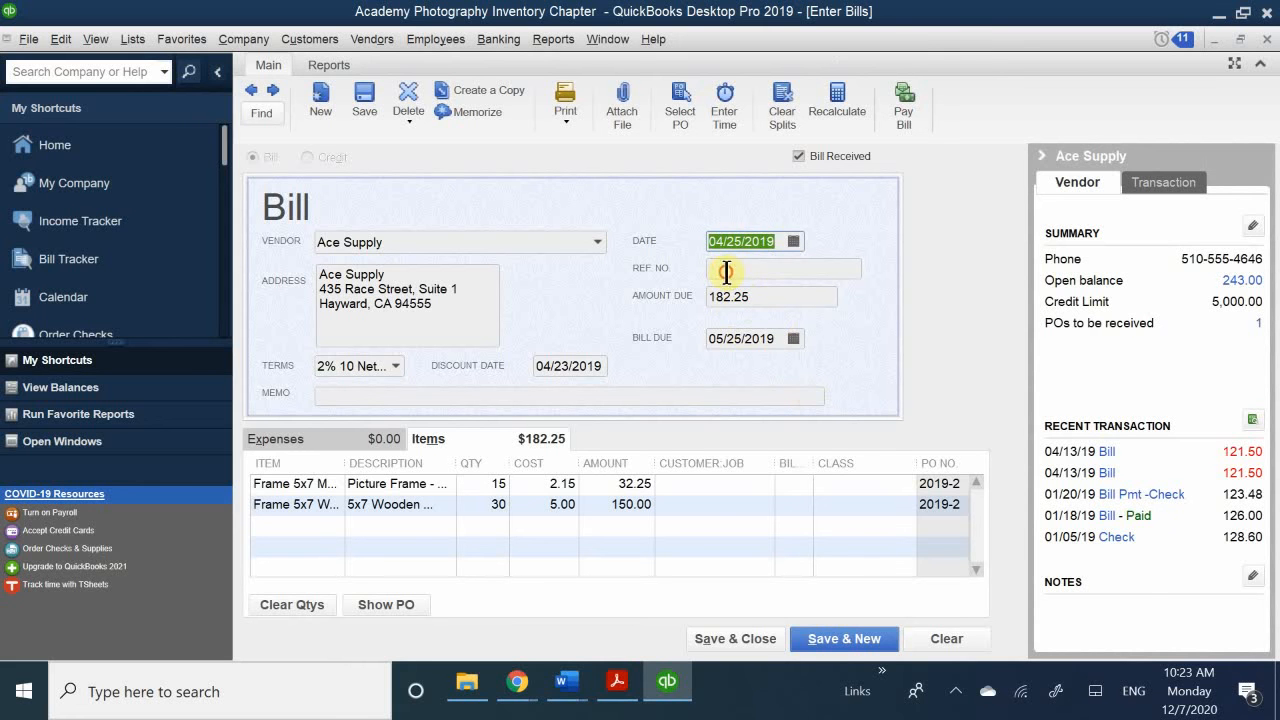
pyautogui.click(766, 269)
pyautogui.write('PO')
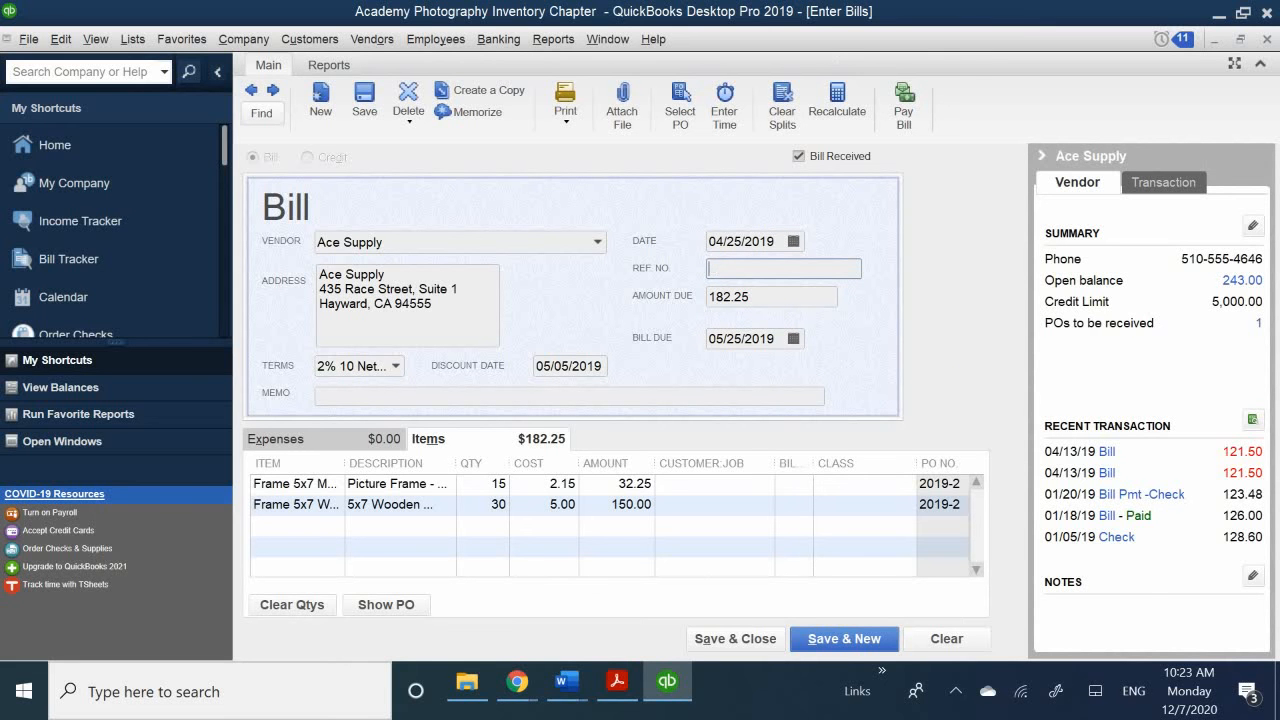
pyautogui.write(' 2019-2')
pyautogui.click(700, 640)
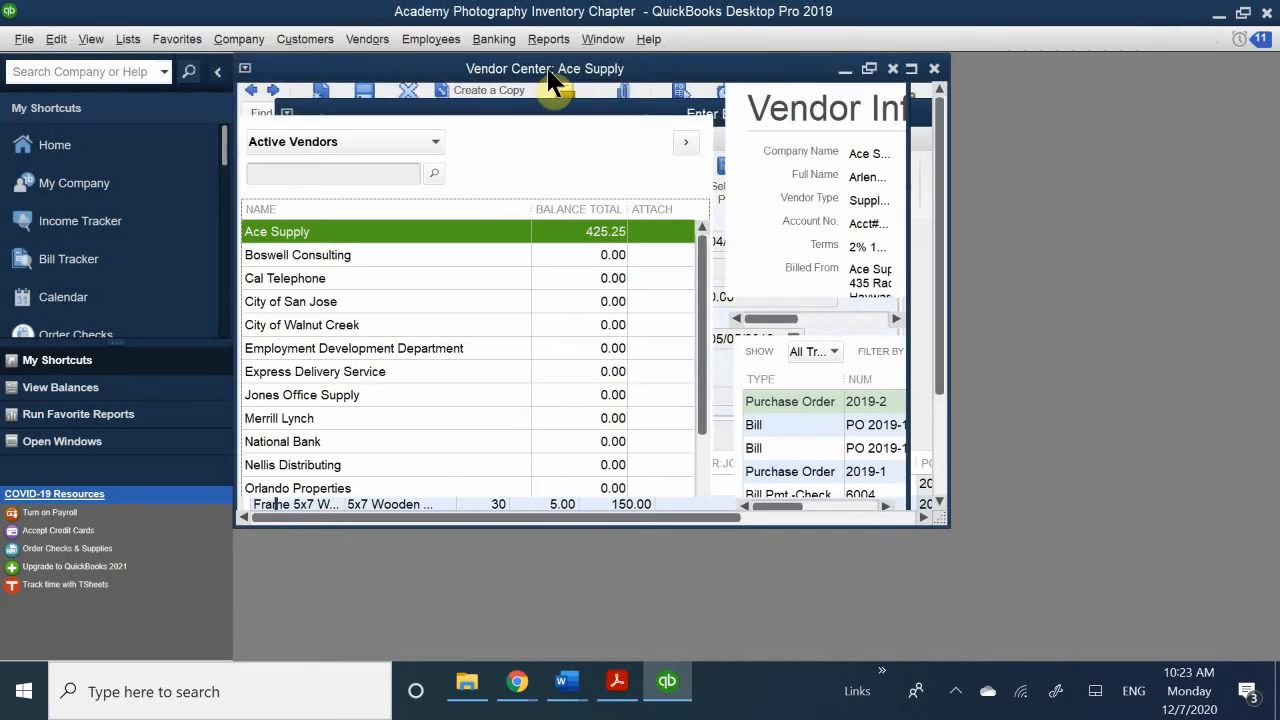
pyautogui.doubleClick(549, 73)
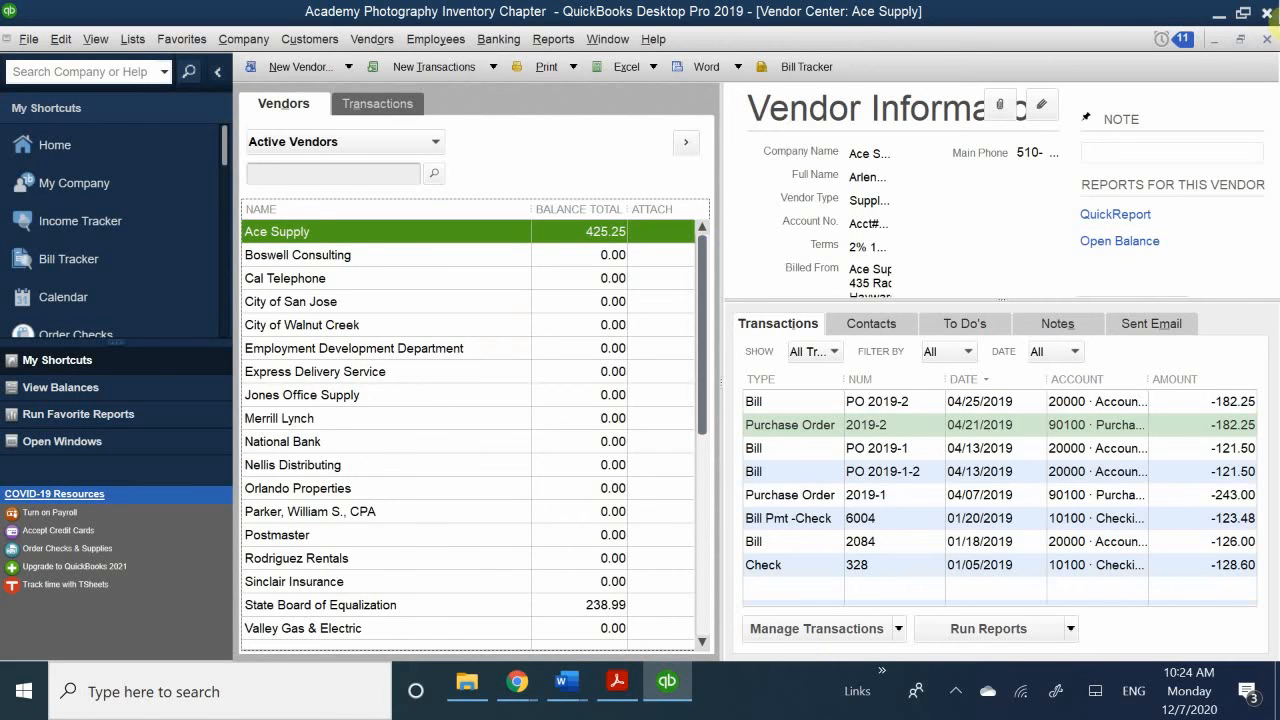
pyautogui.click(1266, 39)
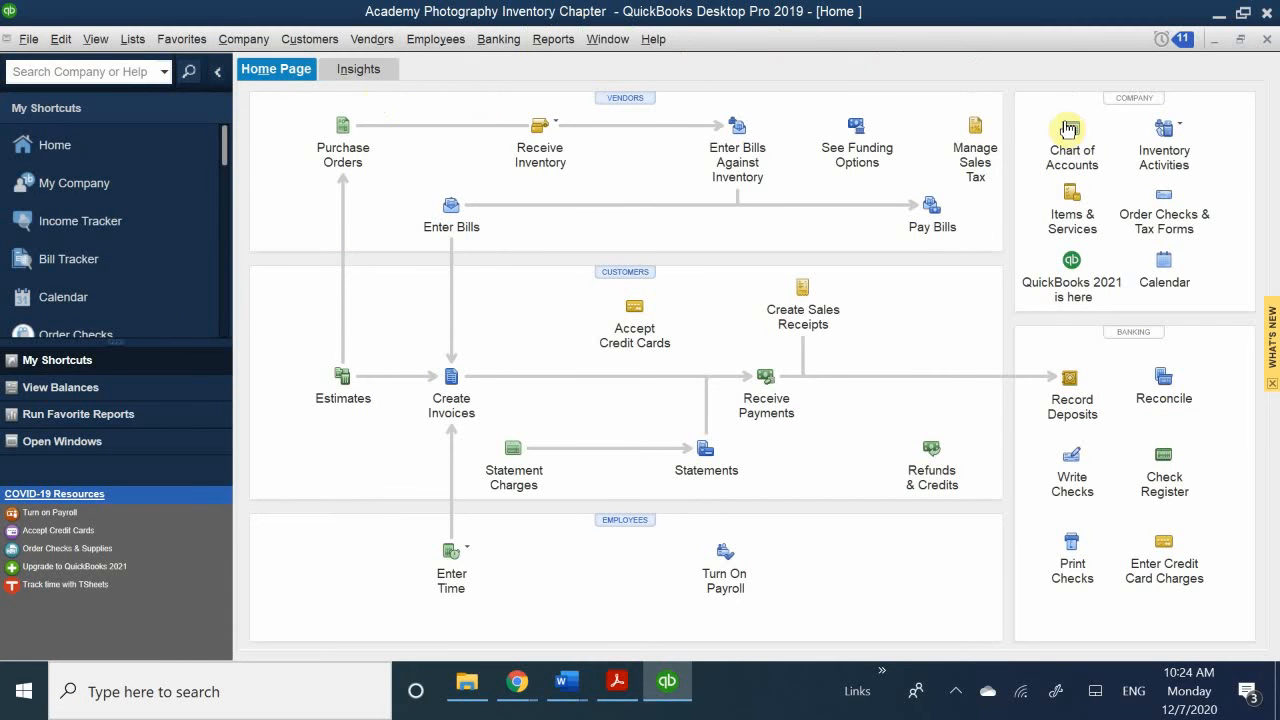
# Examine the Inventory Asset account's register from the Chart of Accounts for the Ace Supply bill entries, and close the register.
pyautogui.click(1183, 128)
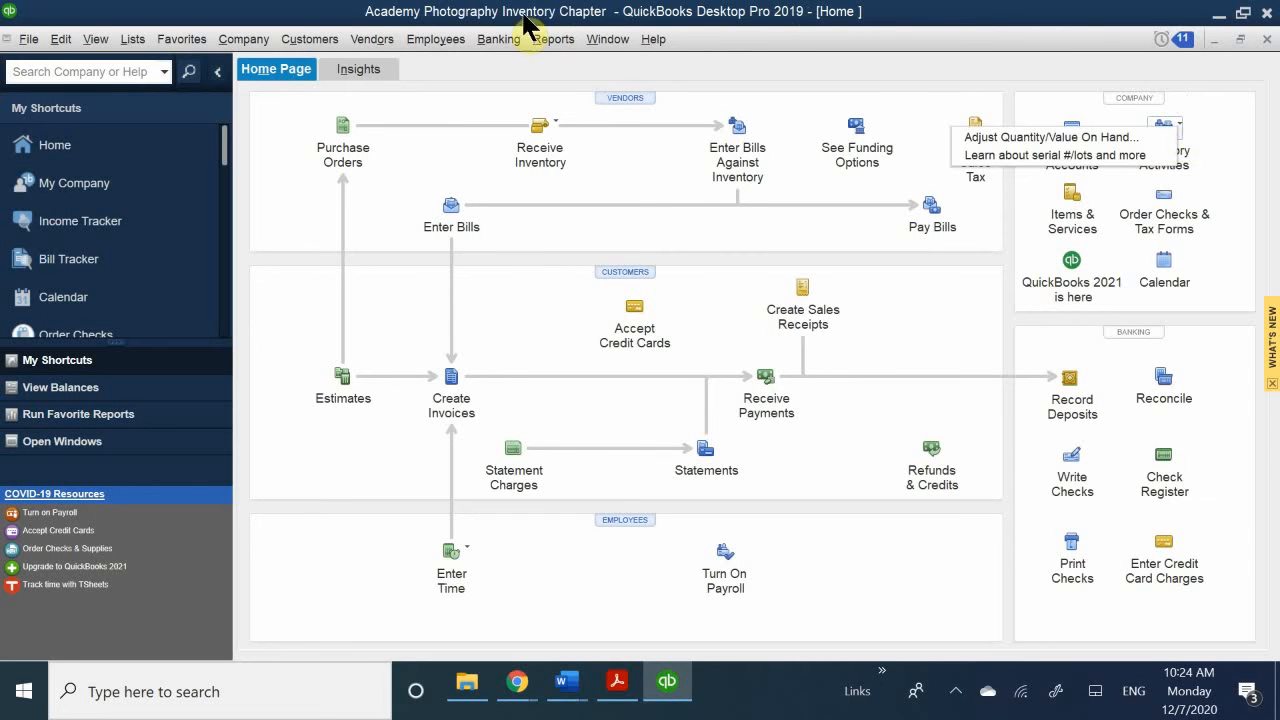
pyautogui.click(715, 15)
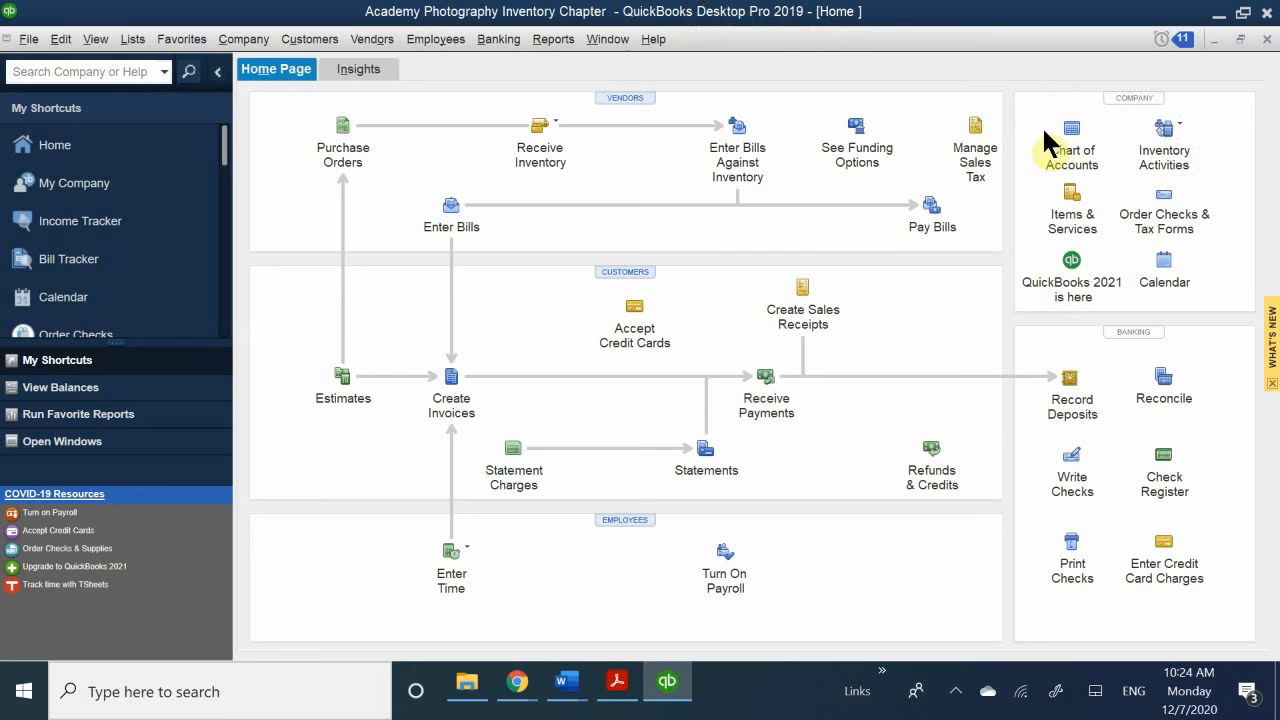
pyautogui.click(1070, 150)
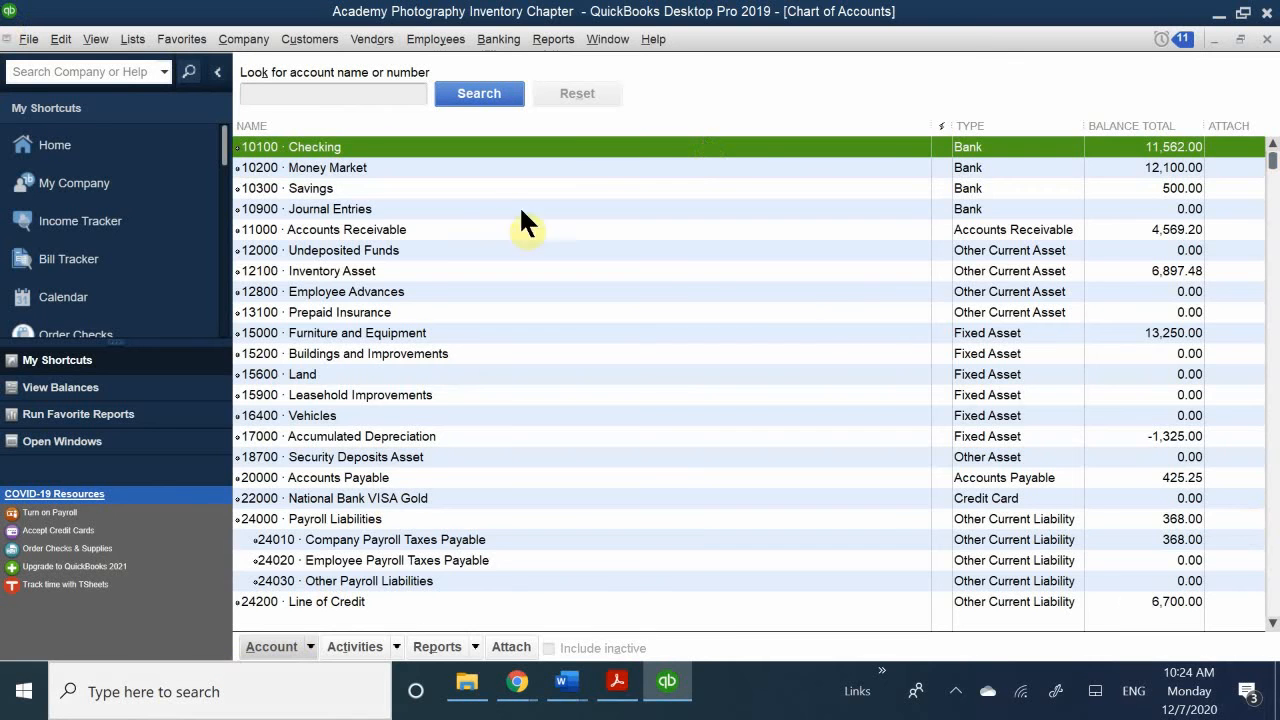
pyautogui.scroll(-2, 380, 440)
pyautogui.scroll(2, 398, 455)
pyautogui.doubleClick(361, 266)
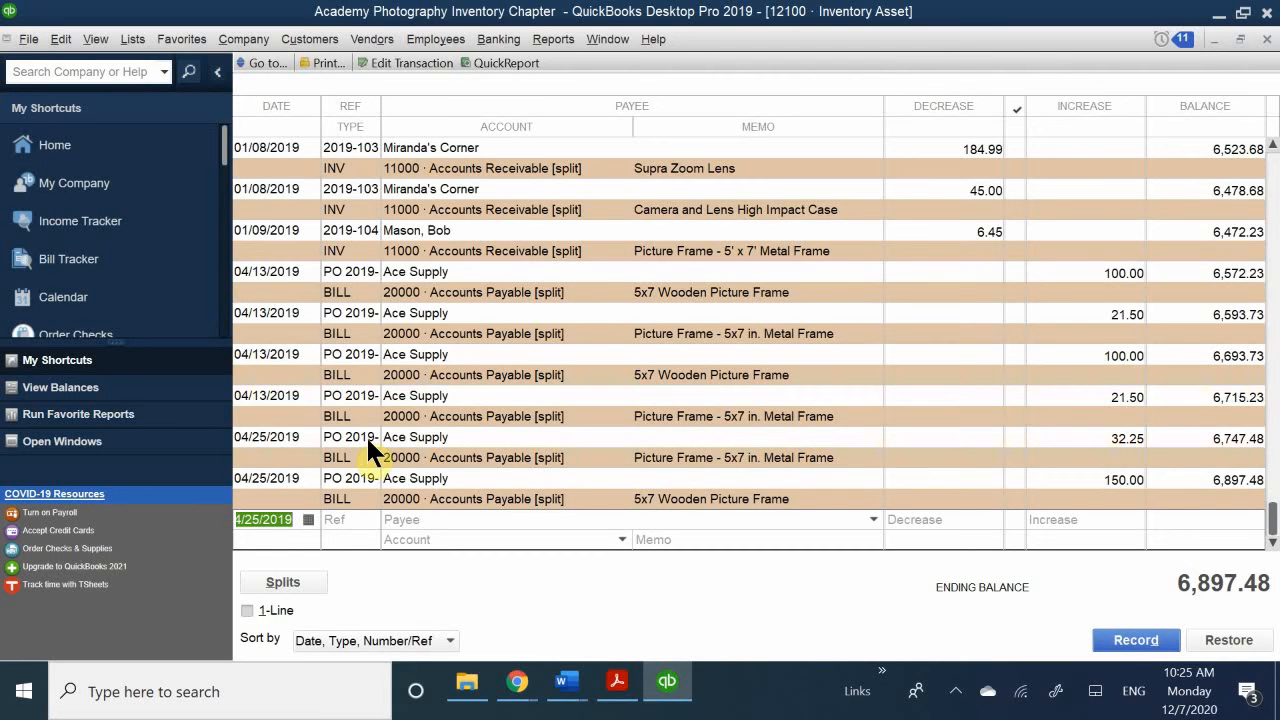
pyautogui.click(1266, 40)
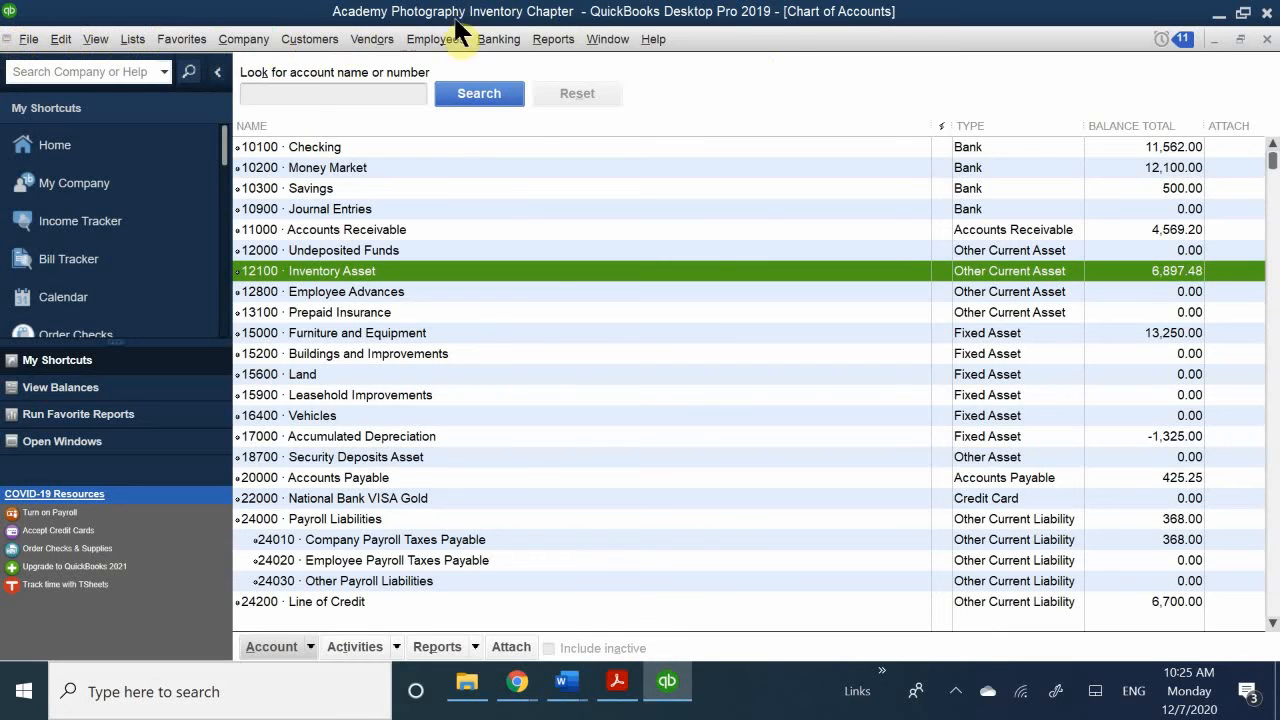
# Examine the Inventory Stock Status by Item report for all dates, then close it and the Chart of Accounts.
pyautogui.click(548, 42)
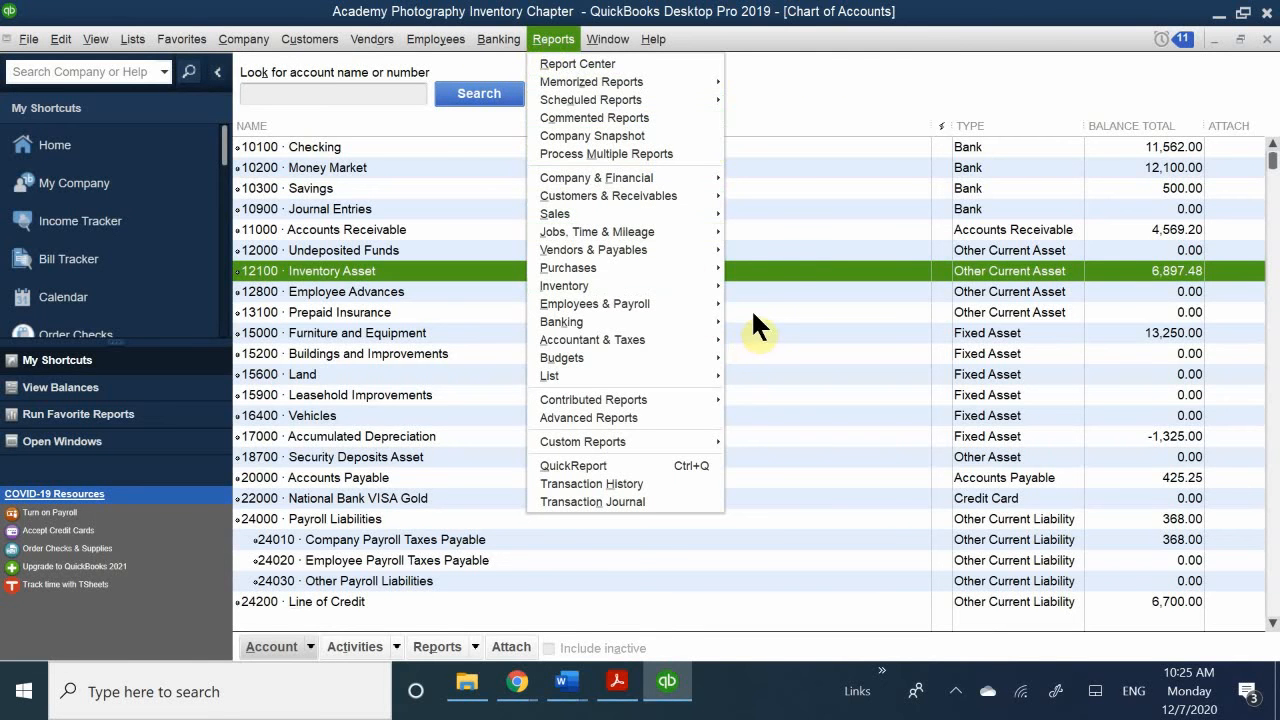
pyautogui.moveTo(667, 288)
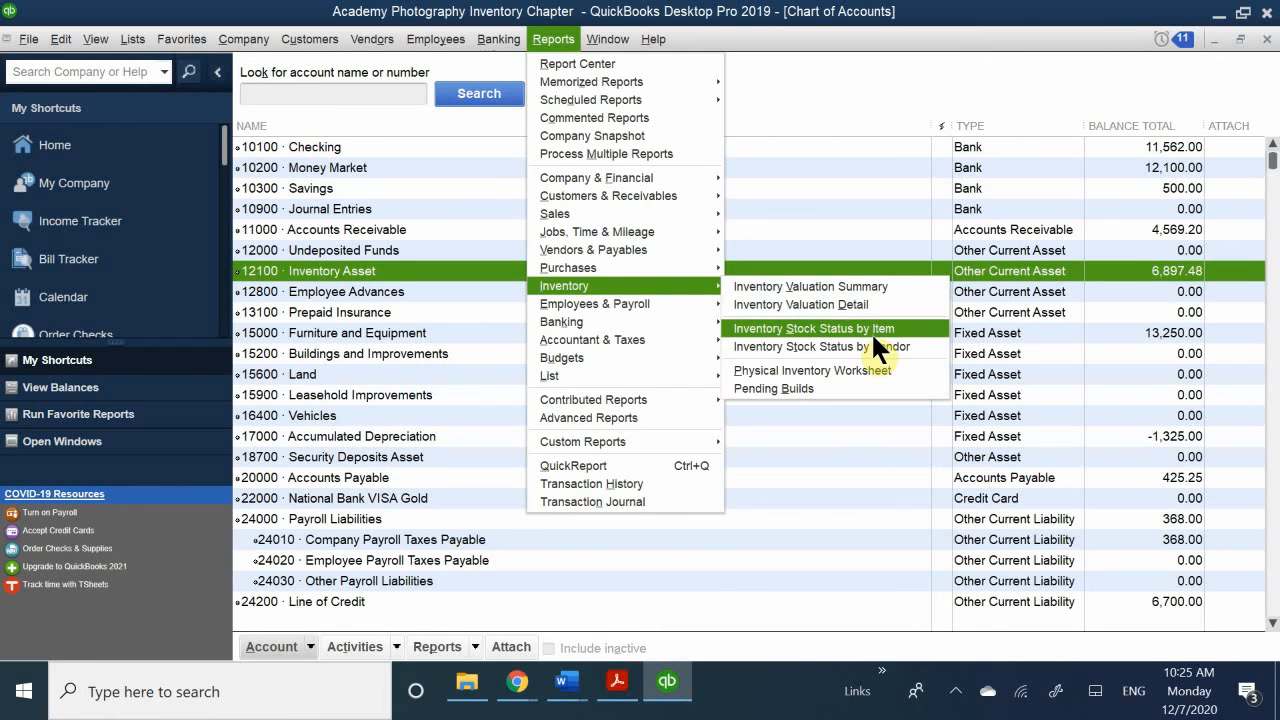
pyautogui.click(806, 326)
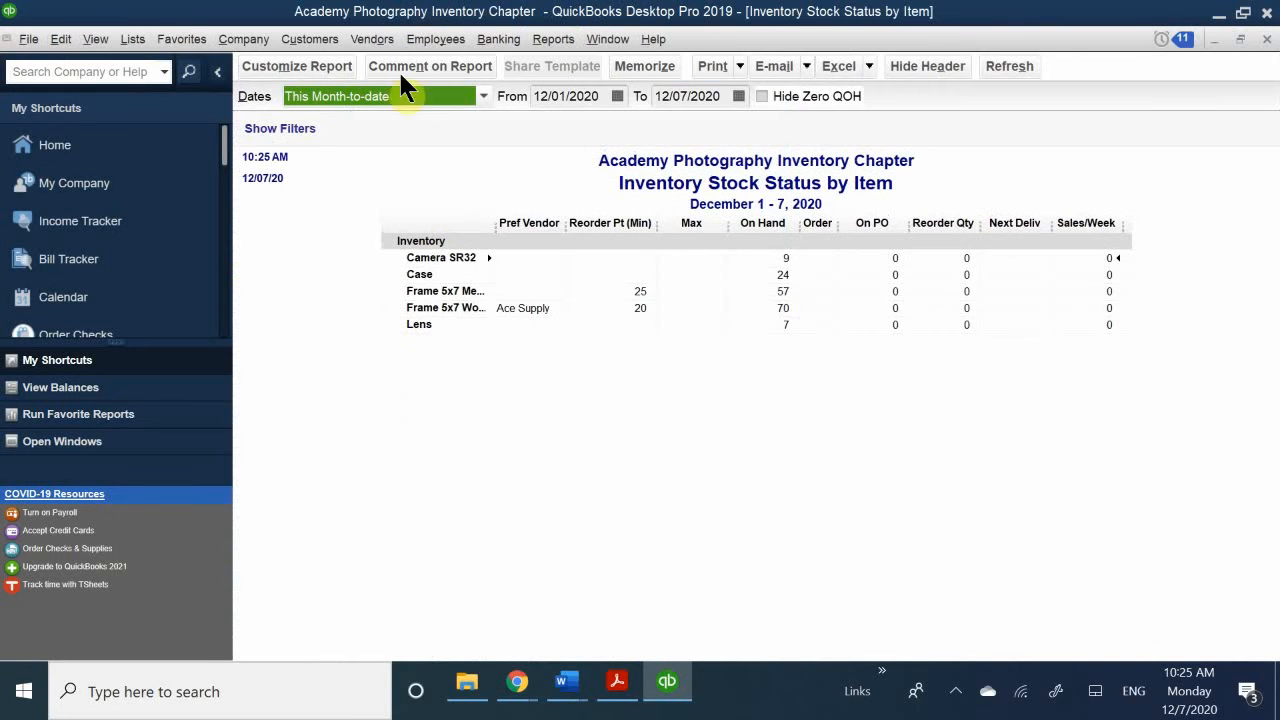
pyautogui.click(440, 96)
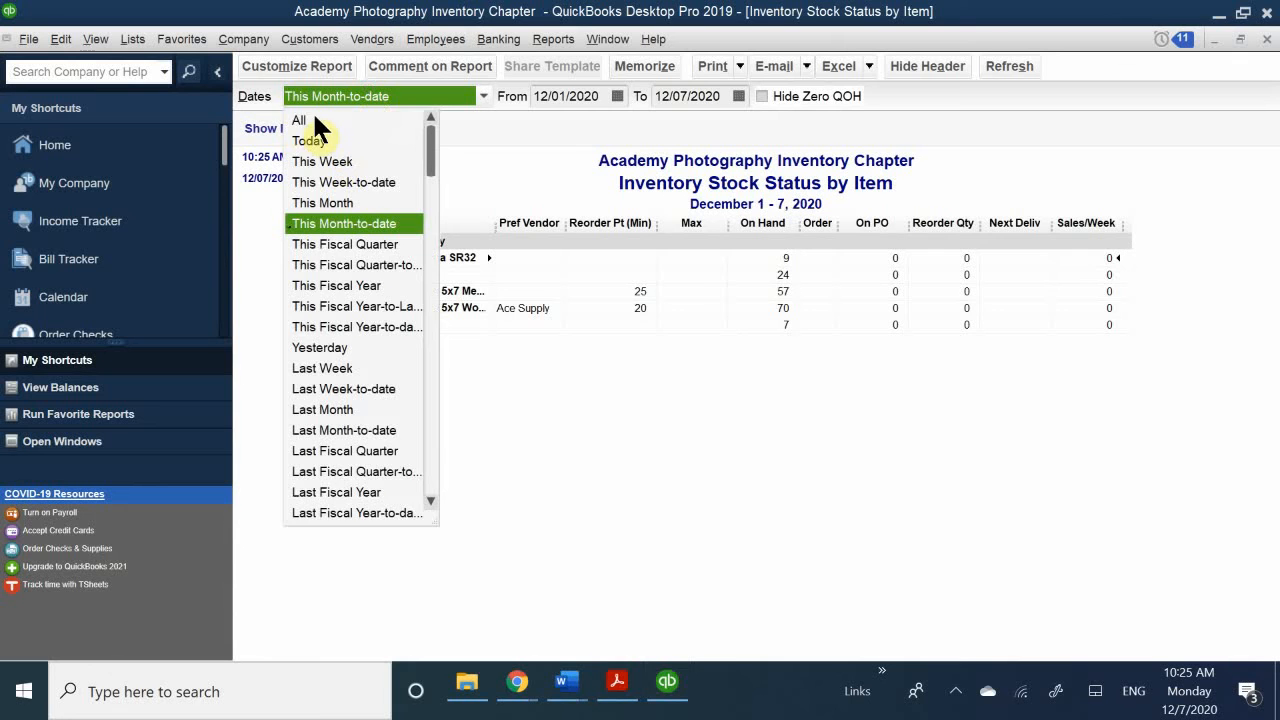
pyautogui.click(300, 121)
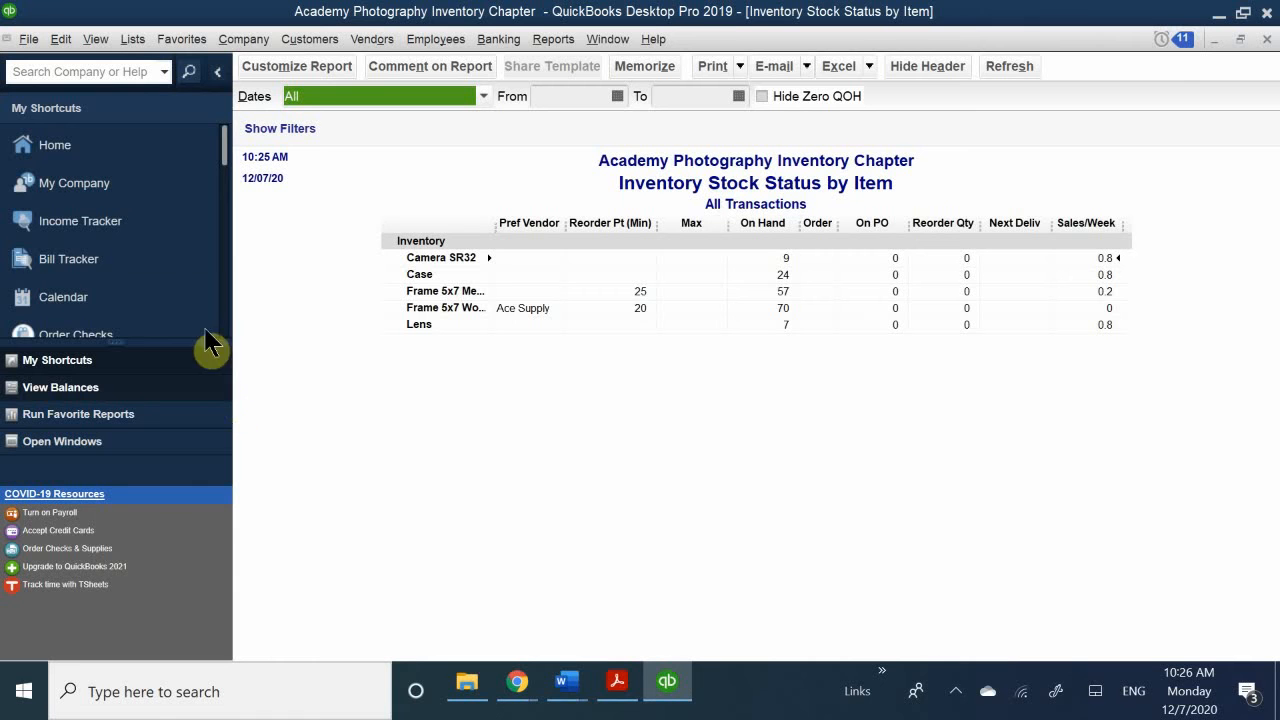
pyautogui.click(1267, 38)
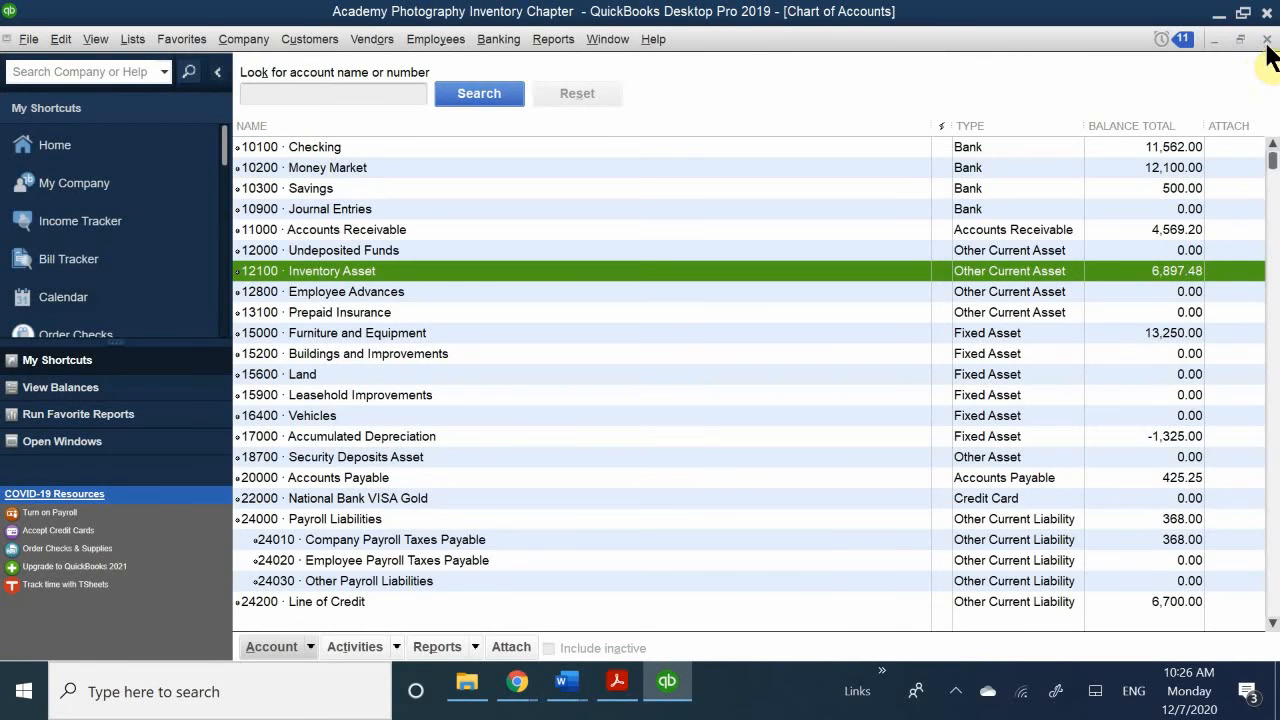
pyautogui.click(1266, 40)
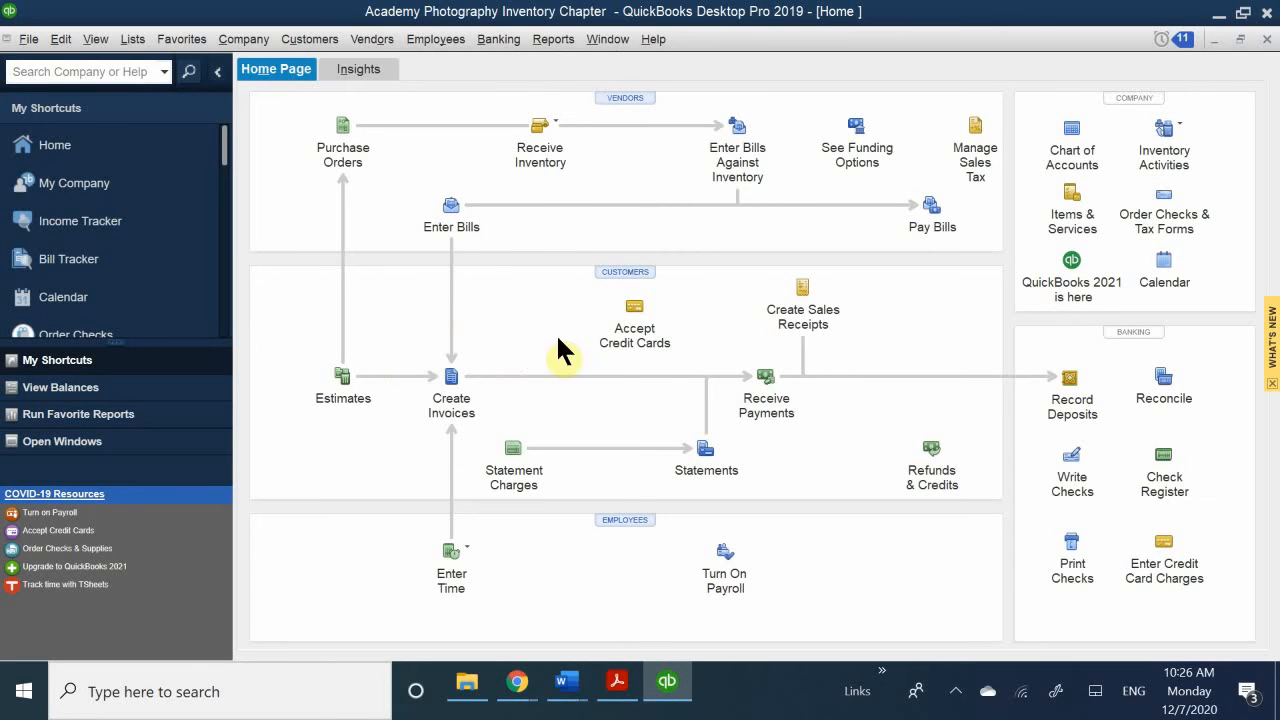
# Start a new invoice and select the existing customer whose open balance is 1,177.86.
pyautogui.click(452, 377)
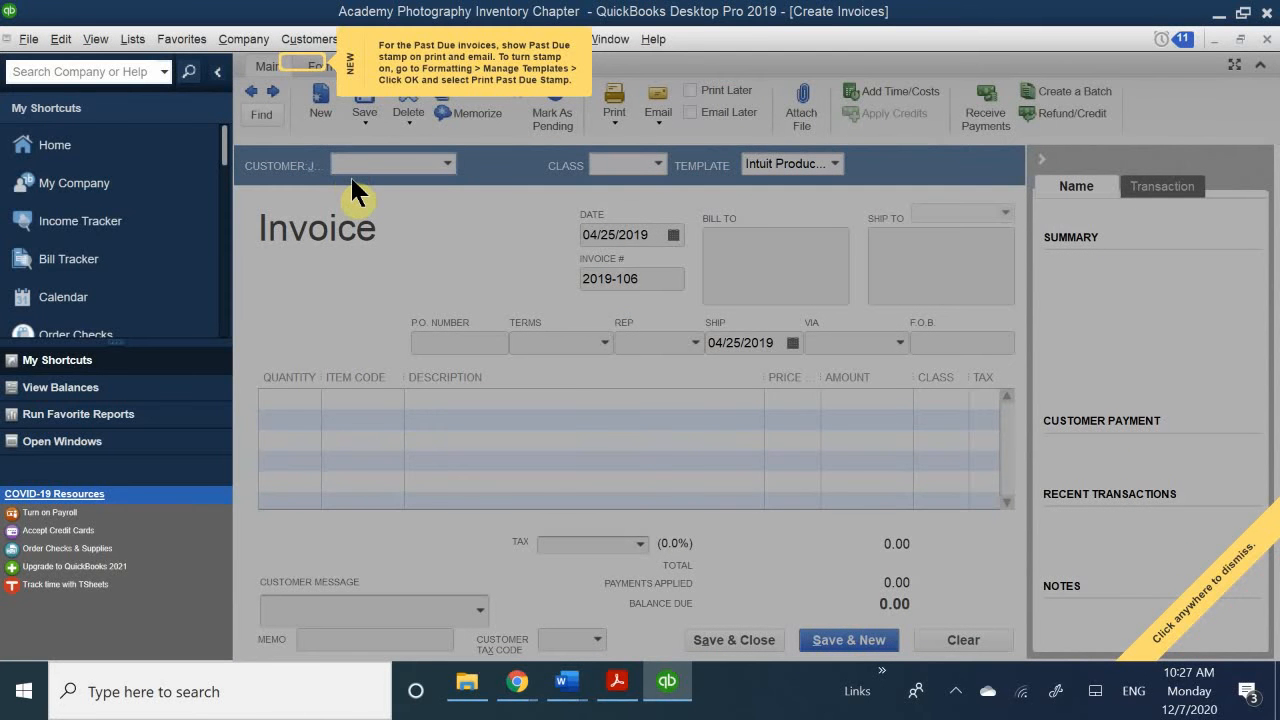
pyautogui.click(380, 163)
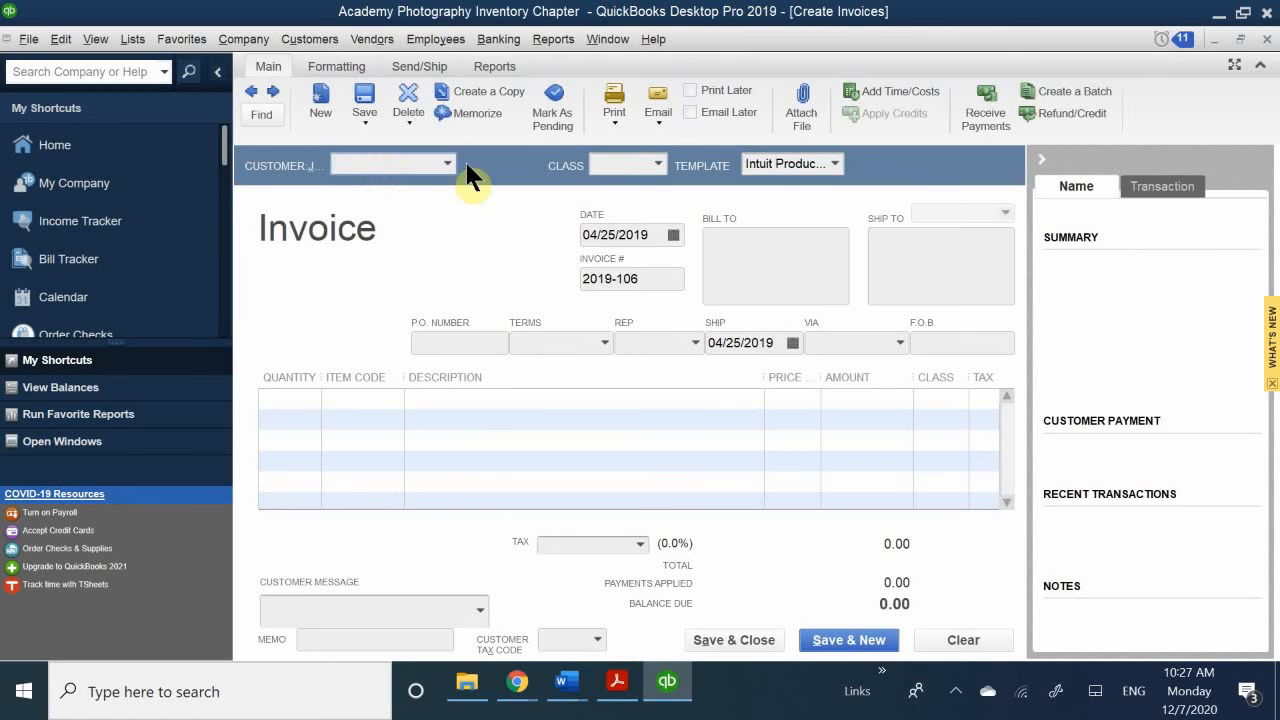
pyautogui.write('bob')
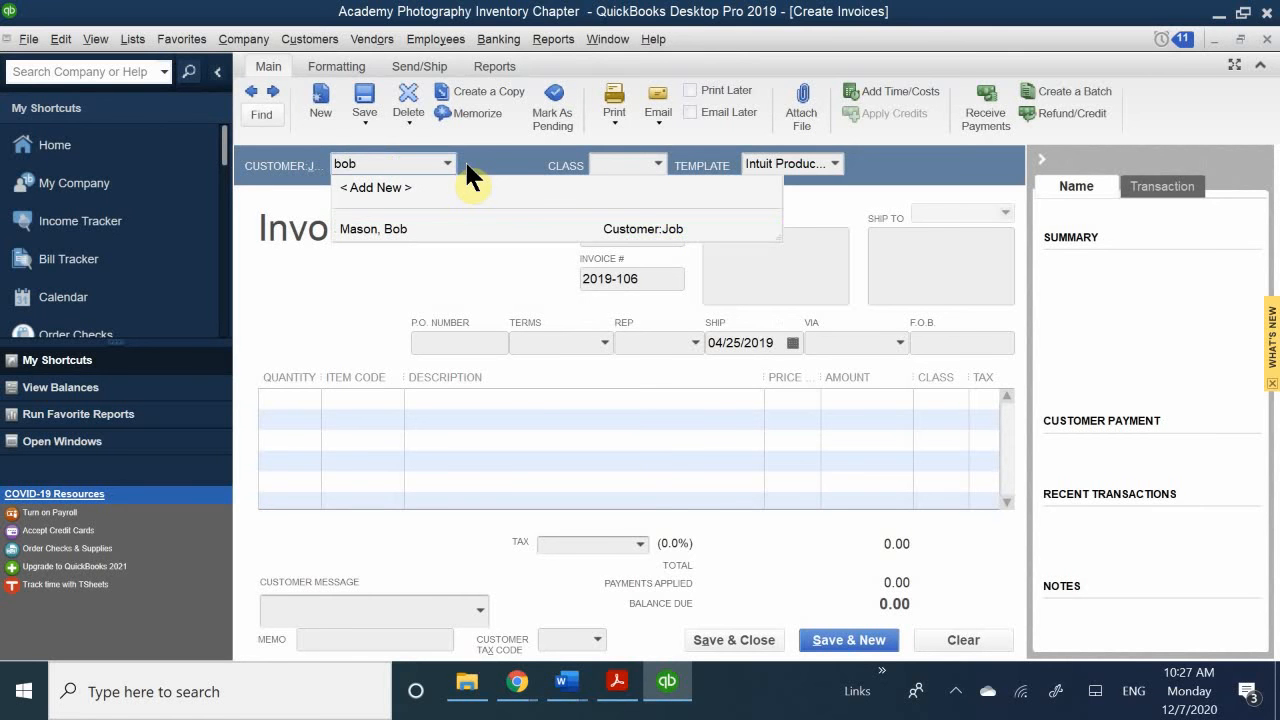
pyautogui.click(401, 225)
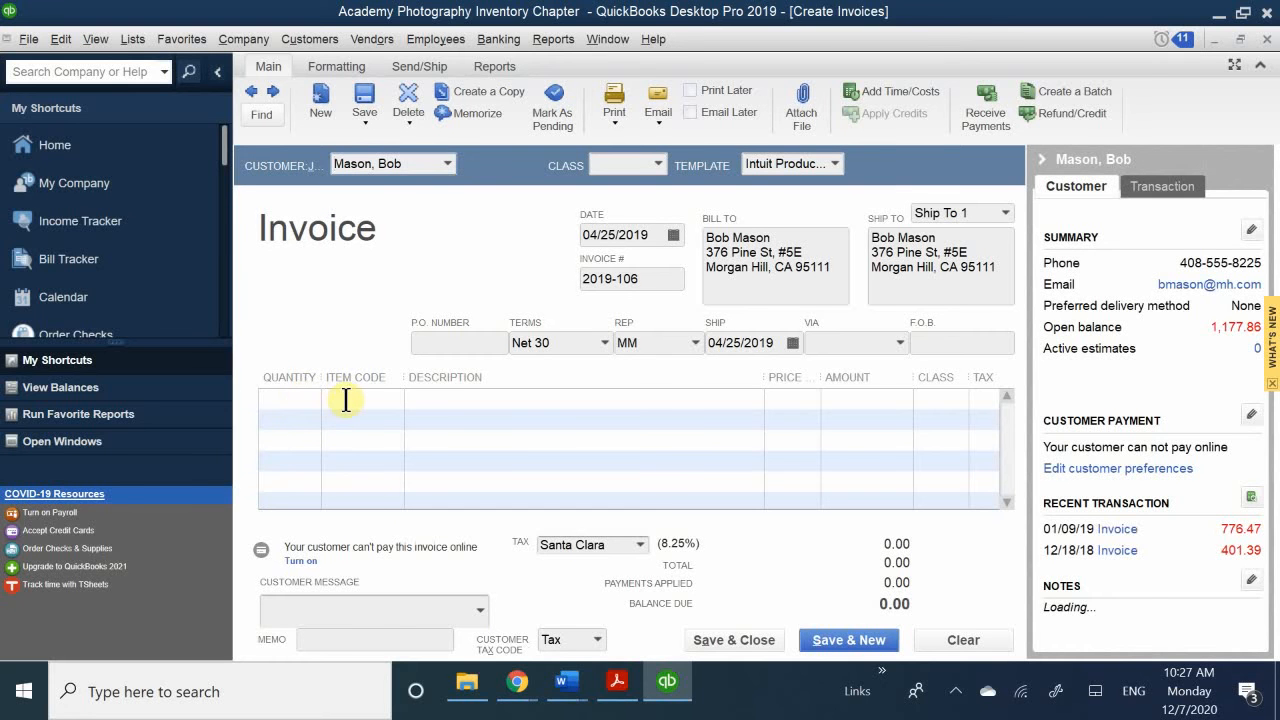
# Add 3 of the Frame 5x7 Metal item to the invoice's first line.
pyautogui.click(347, 399)
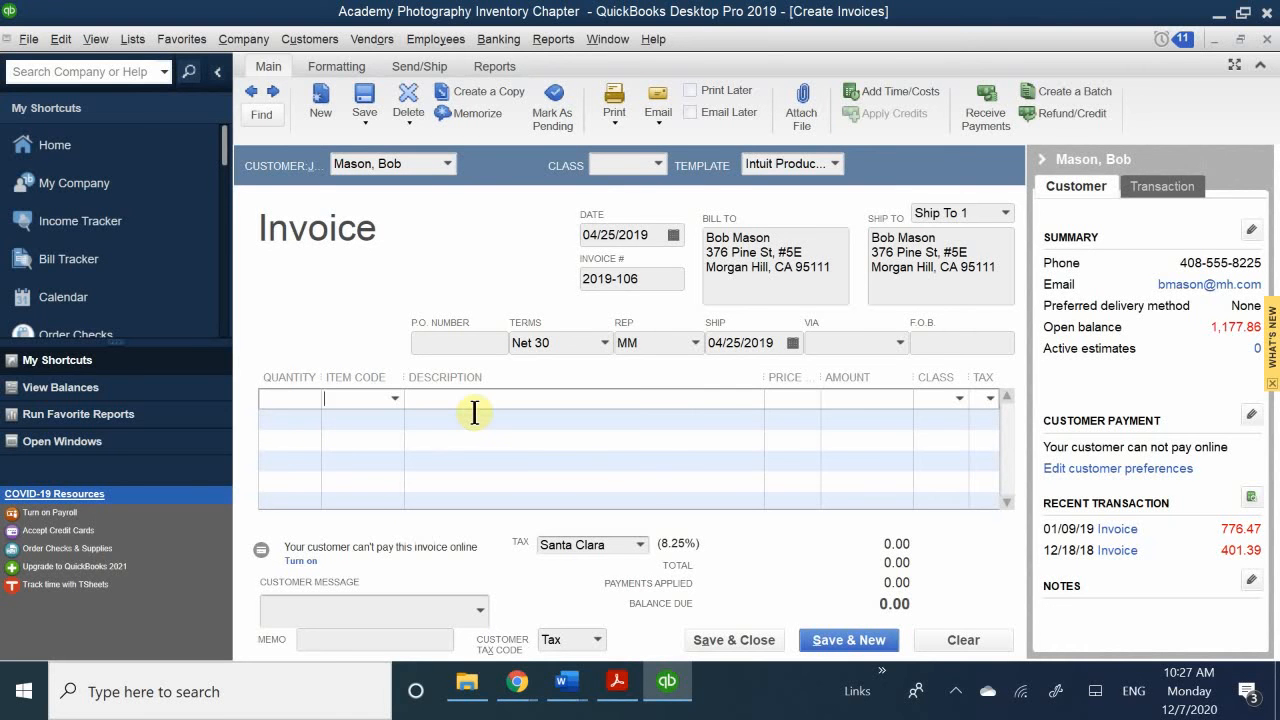
pyautogui.write('5')
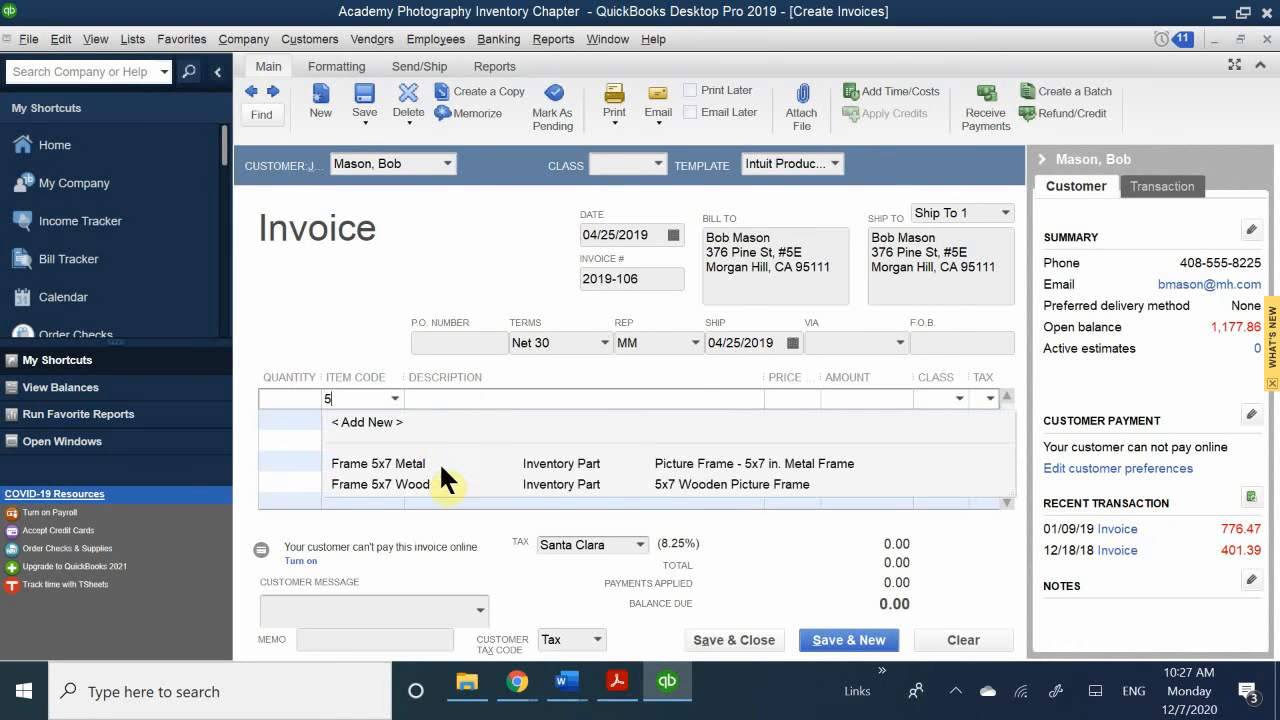
pyautogui.click(410, 466)
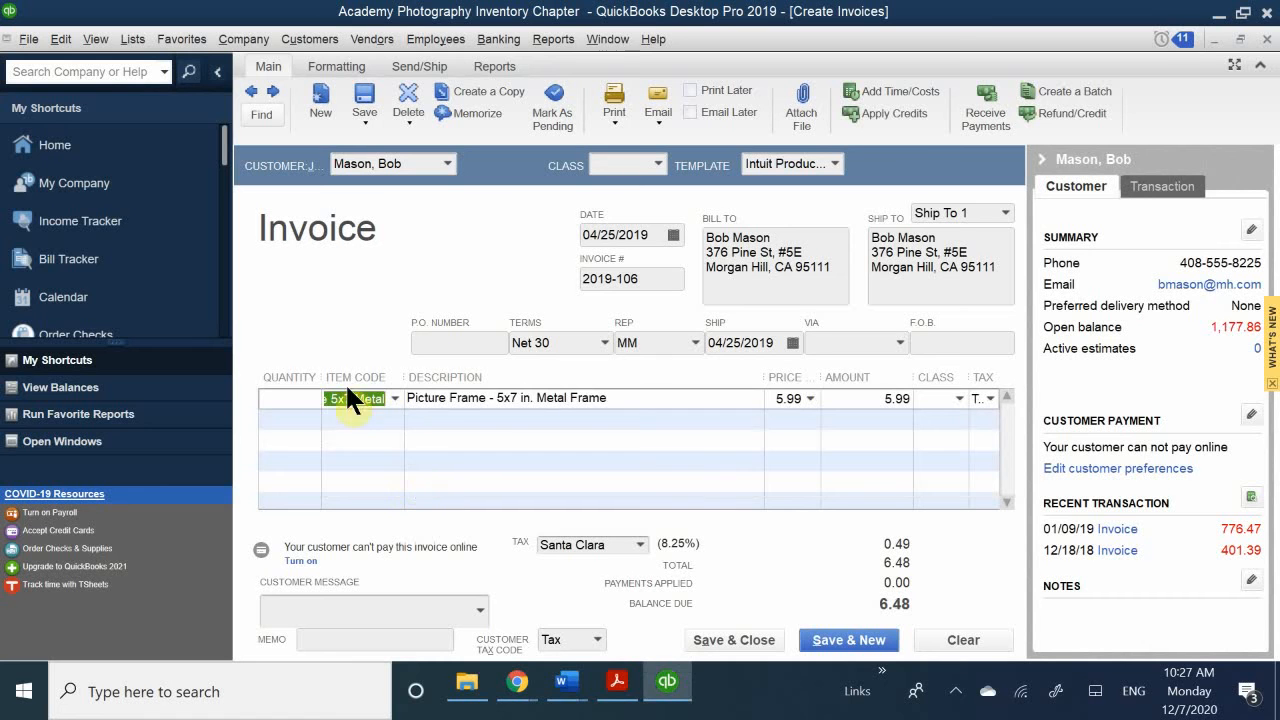
pyautogui.click(290, 398)
pyautogui.write('3')
# Add 1 Frame 5x7 Wood item on the invoice's second line, and save and close the invoice.
pyautogui.click(286, 419)
pyautogui.write('1')
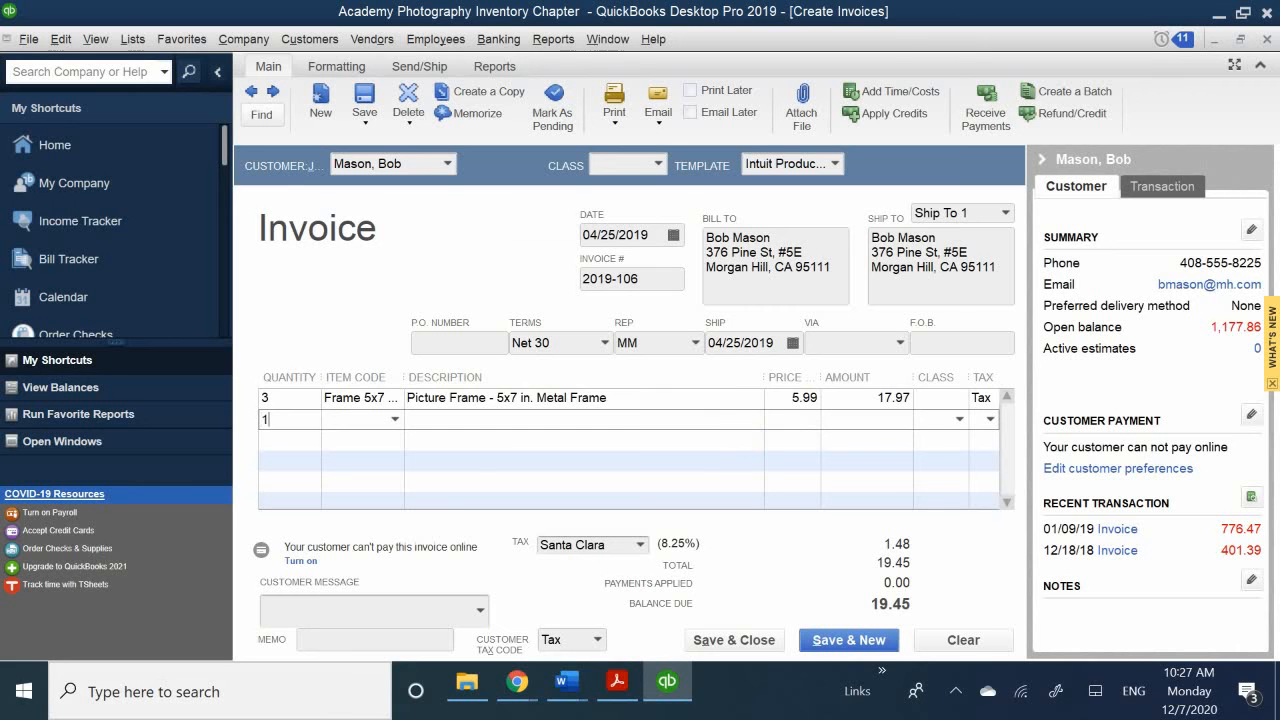
pyautogui.click(338, 418)
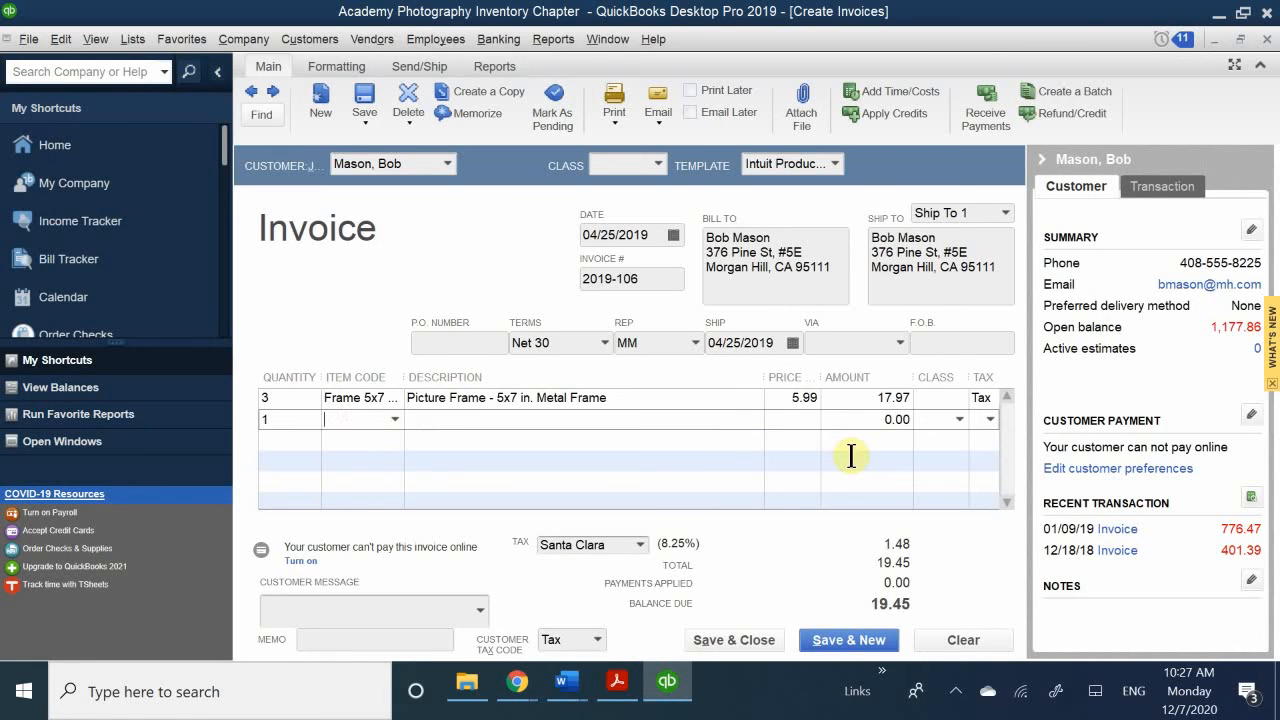
pyautogui.write('5')
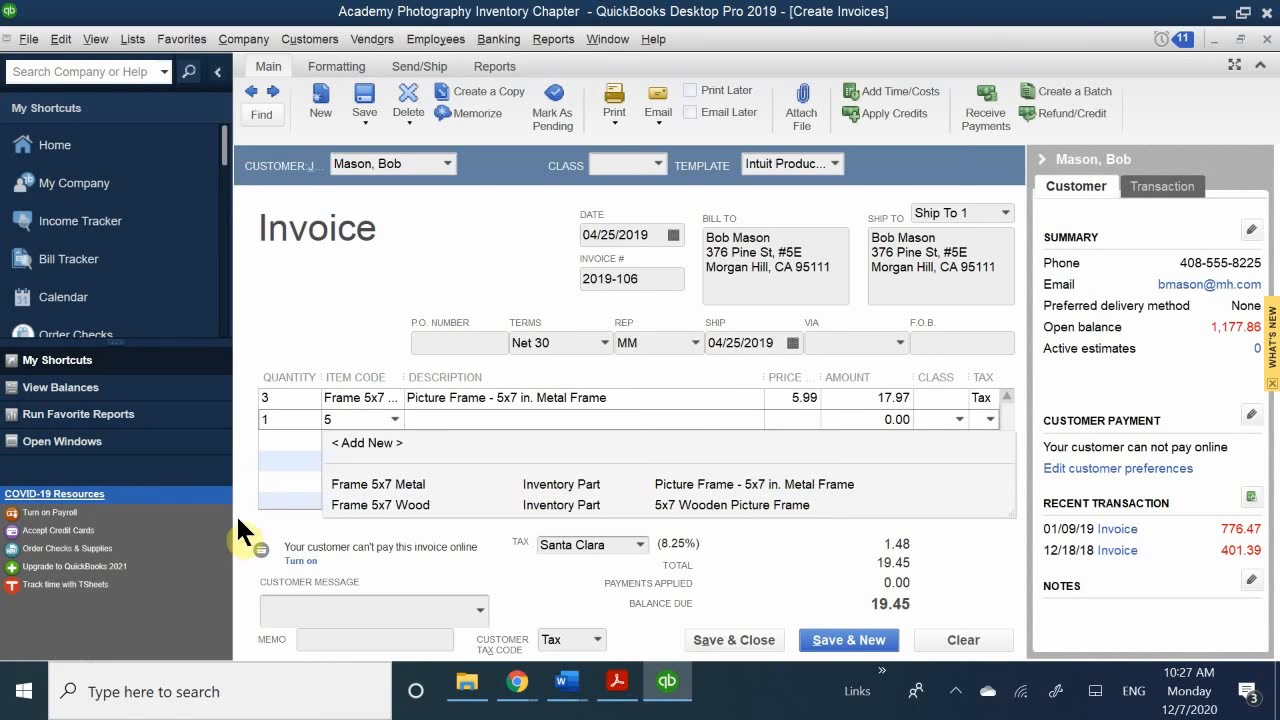
pyautogui.click(357, 505)
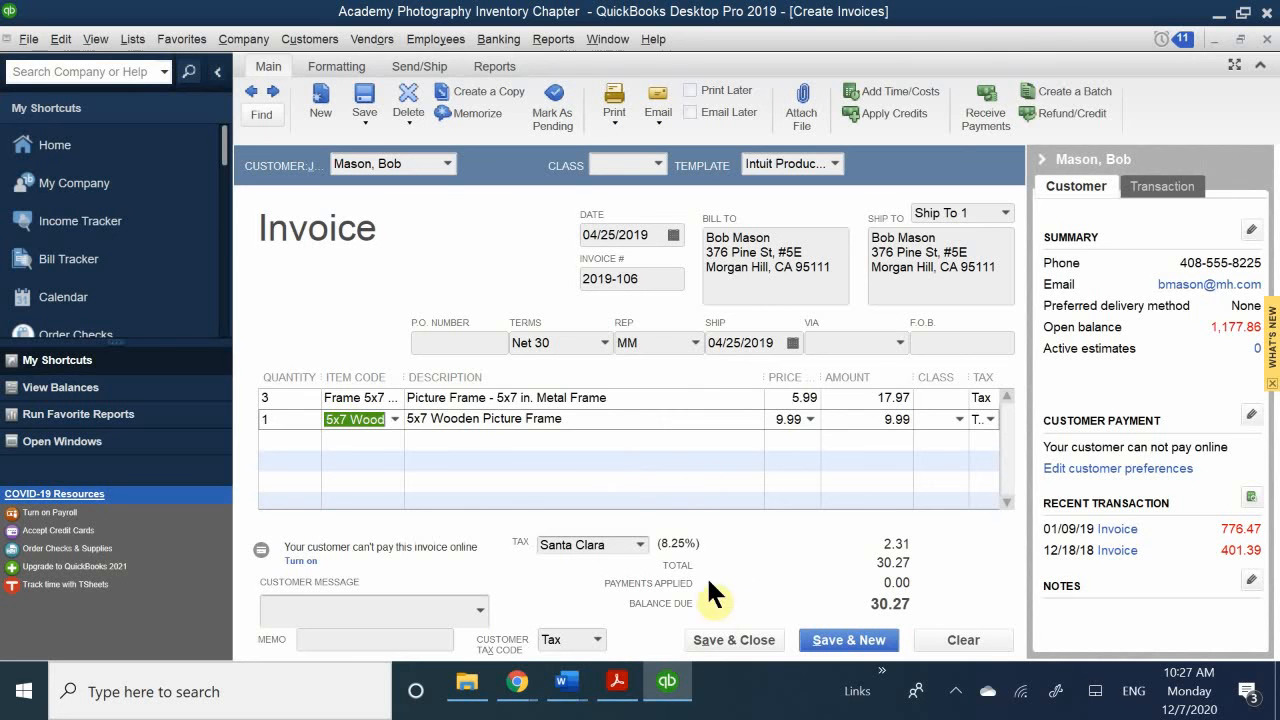
pyautogui.click(744, 633)
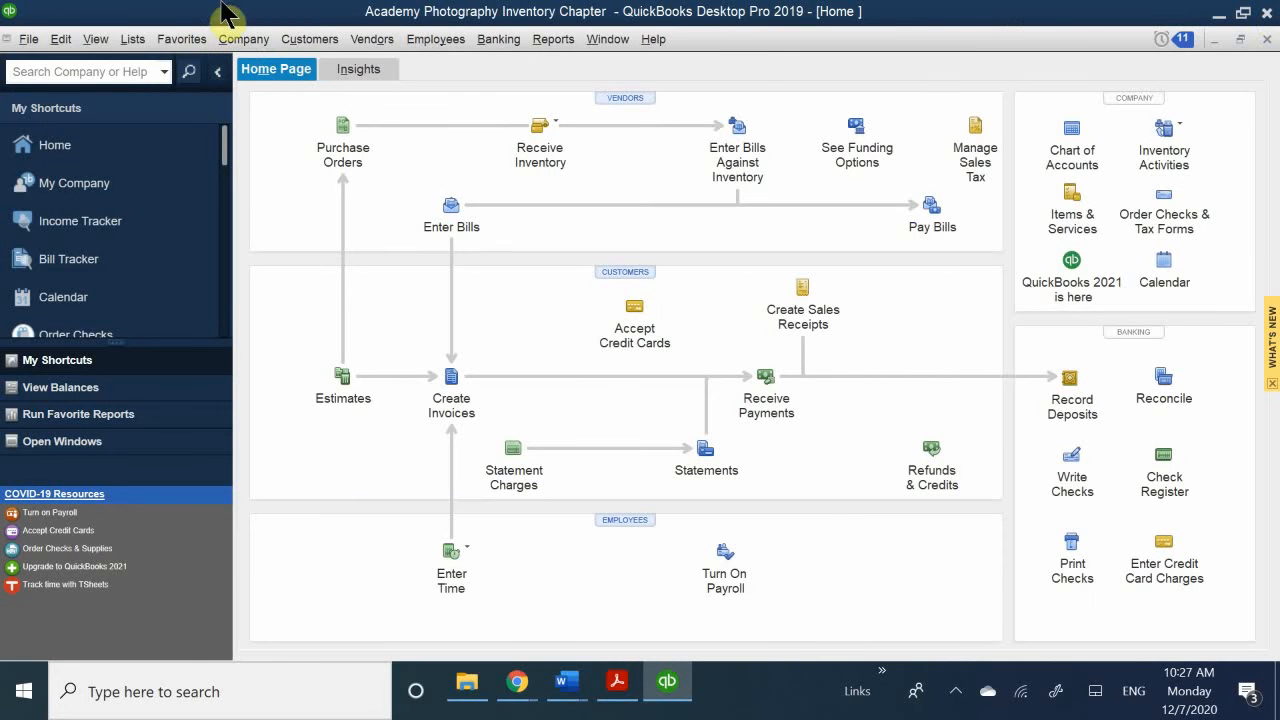
# Check the on-hand quantities of the metal and wood frames in the Inventory Stock Status by Item report, and close it.
pyautogui.click(553, 42)
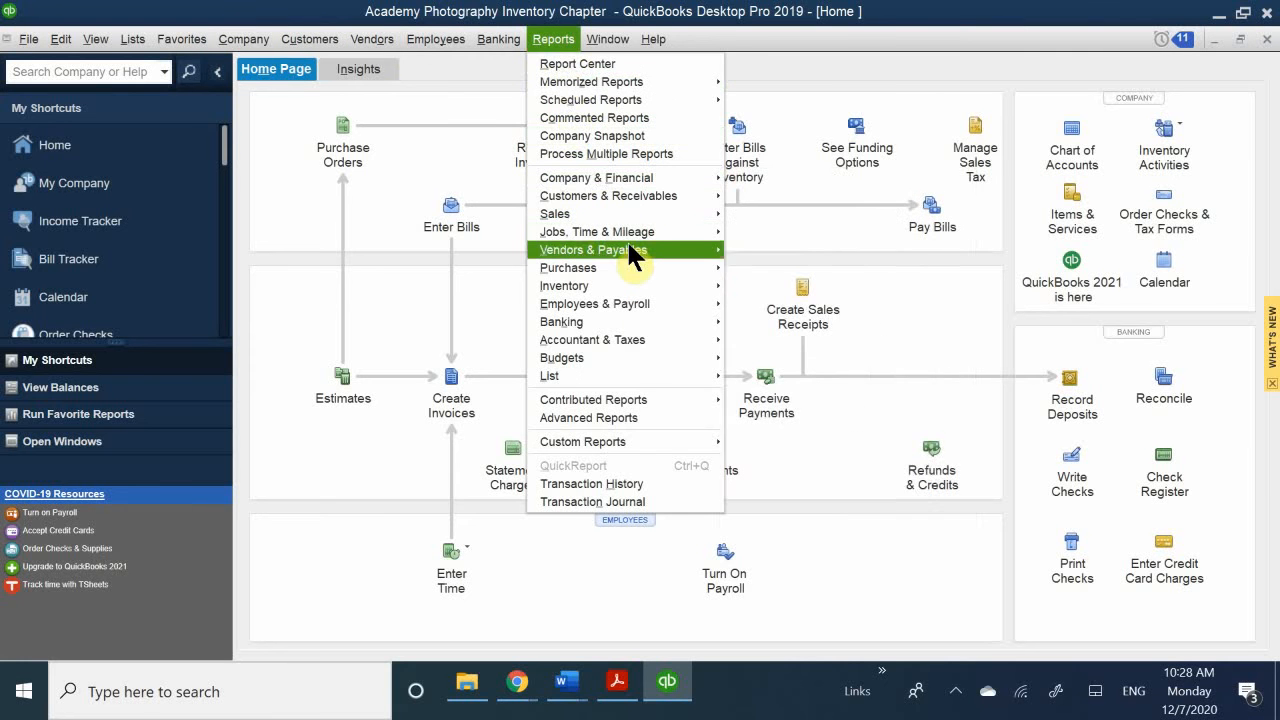
pyautogui.moveTo(621, 284)
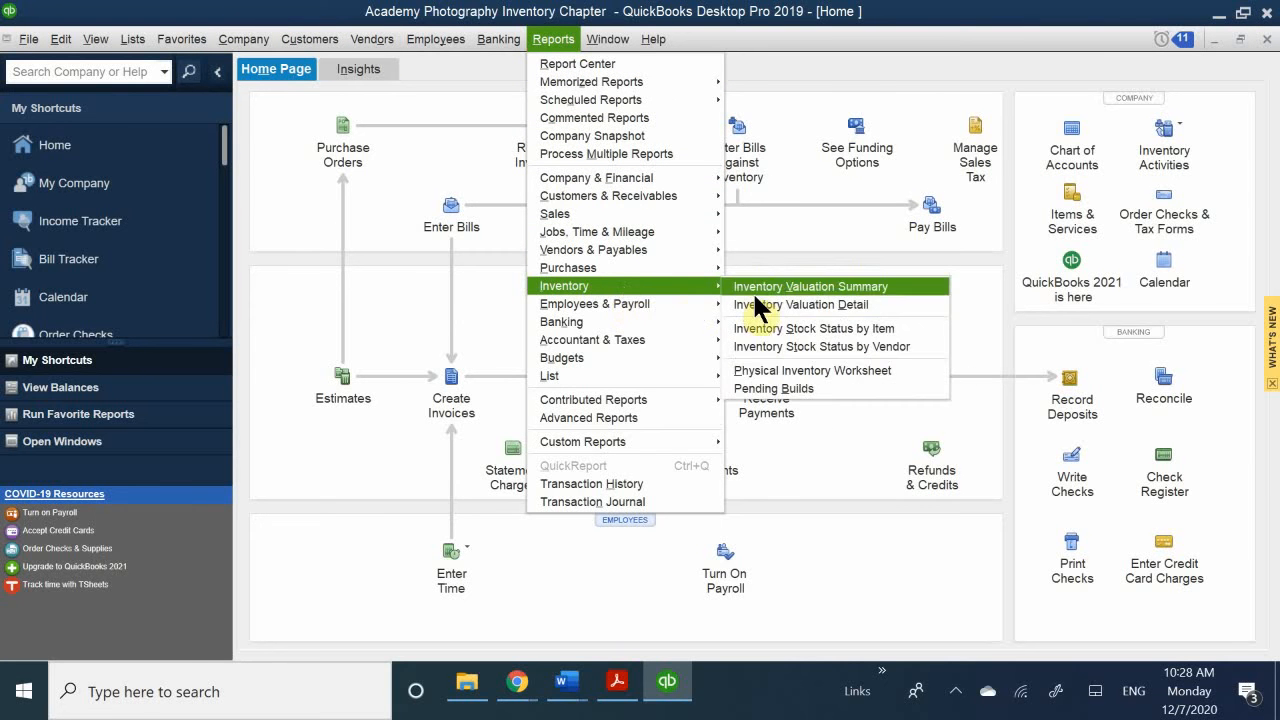
pyautogui.click(845, 328)
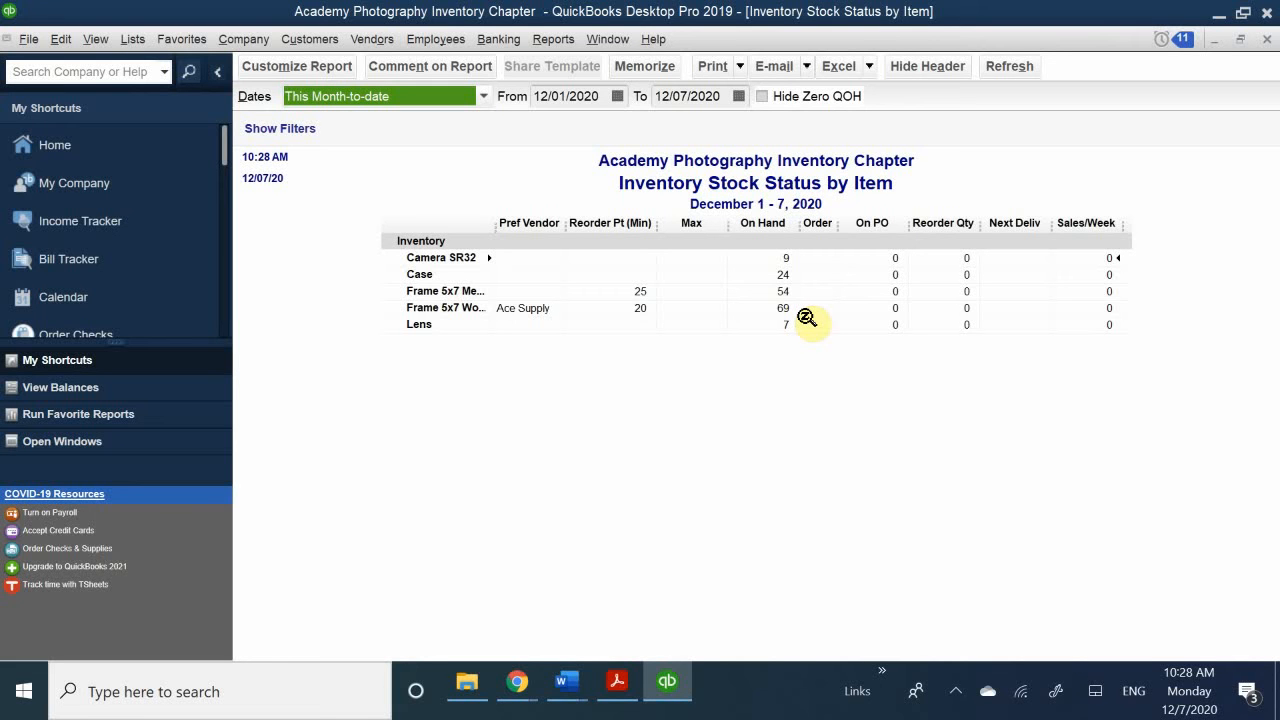
pyautogui.doubleClick(806, 319)
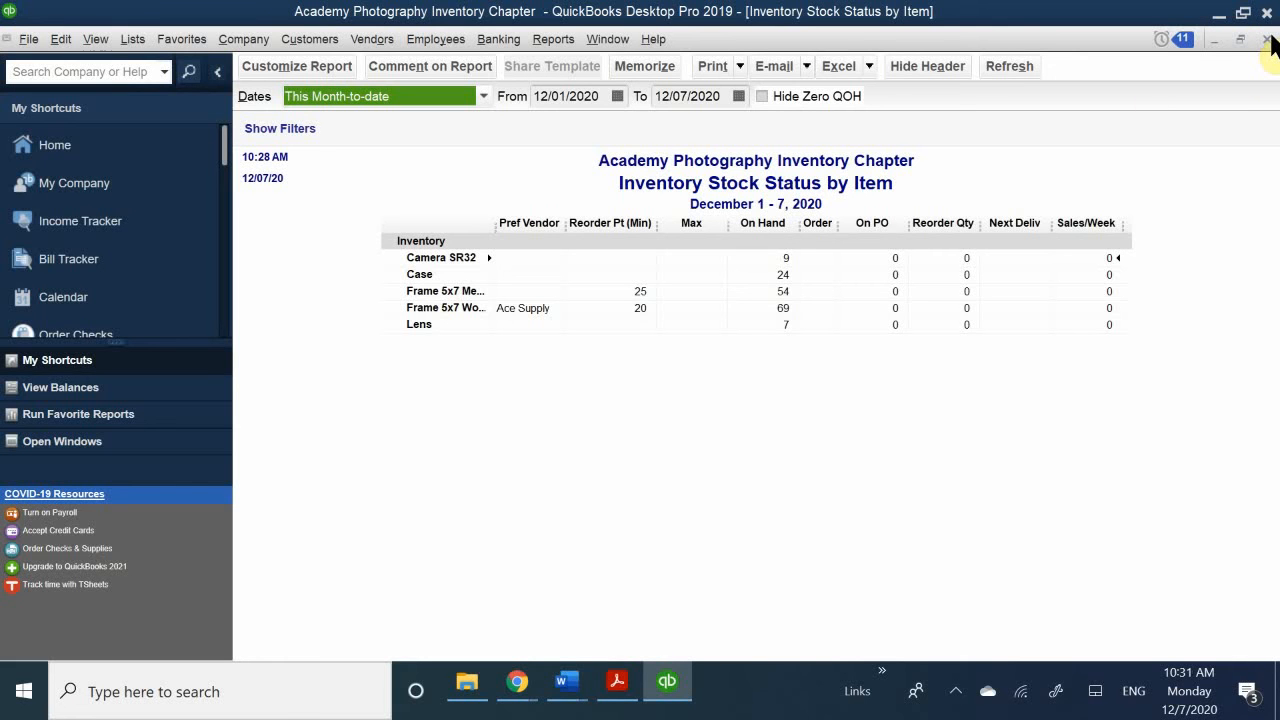
pyautogui.click(1268, 39)
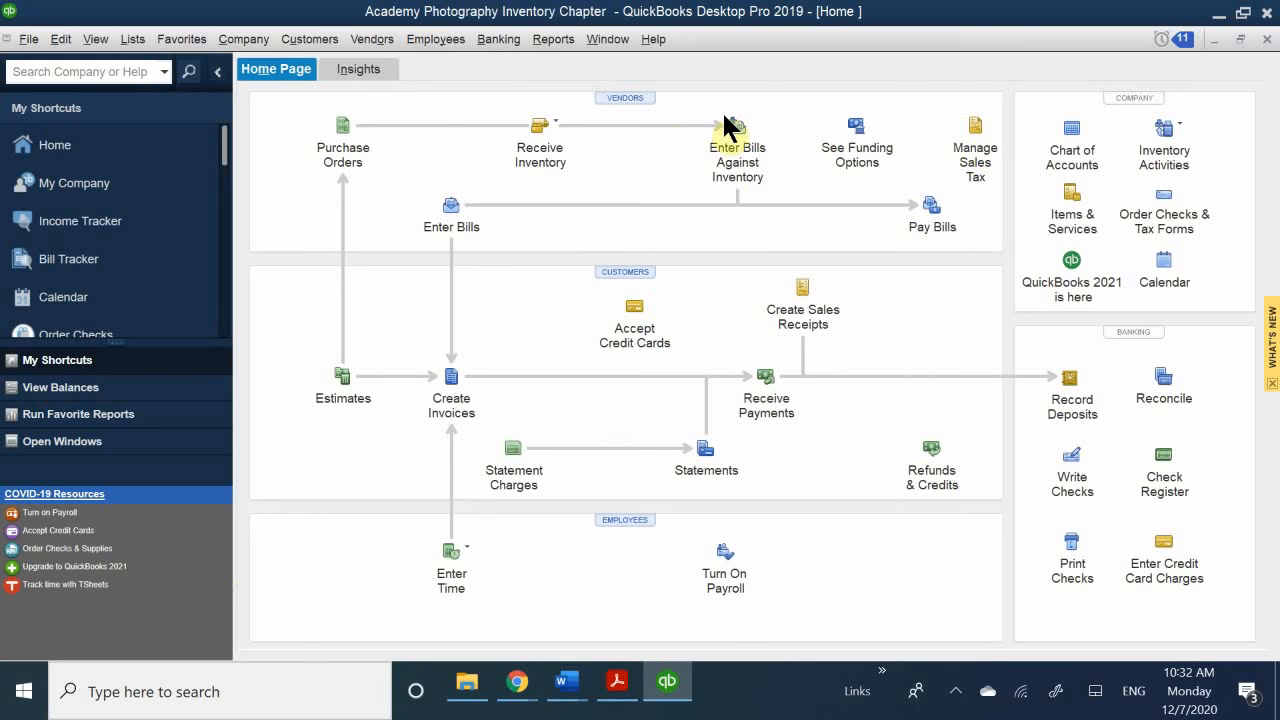
# Start an inventory adjustment of type Quantity and date it 04/30/2019.
pyautogui.click(1177, 124)
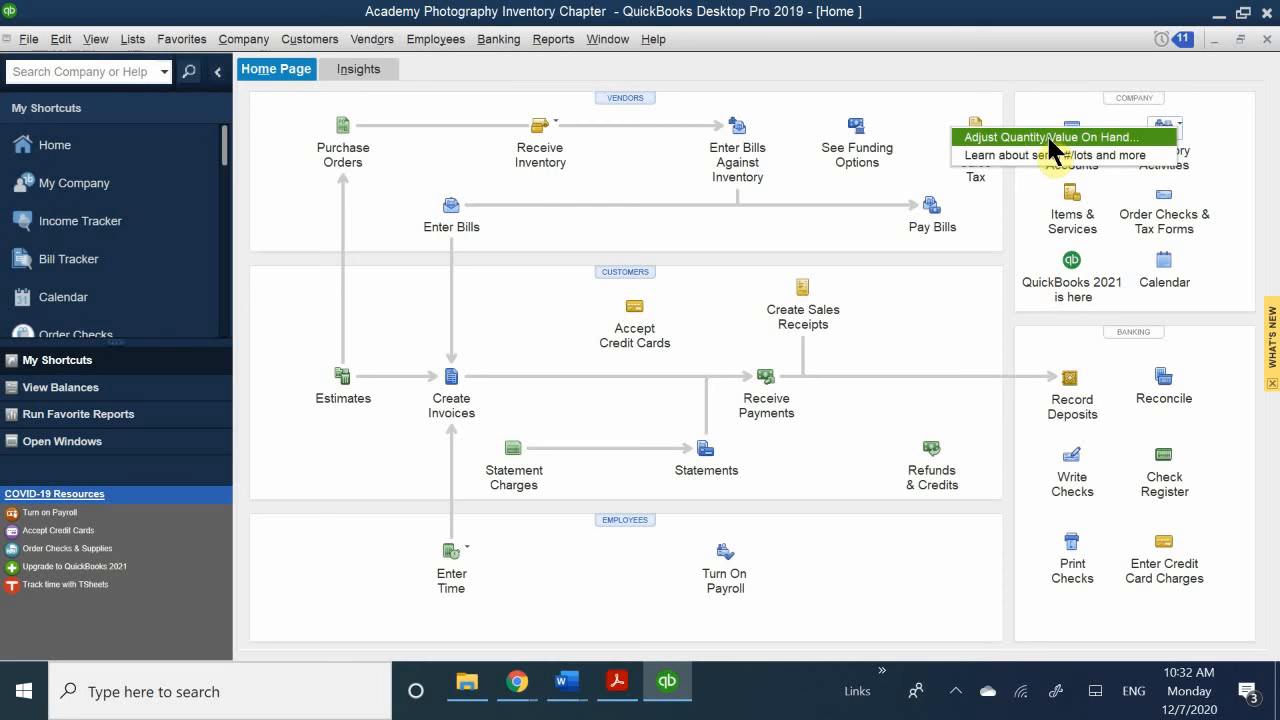
pyautogui.click(372, 40)
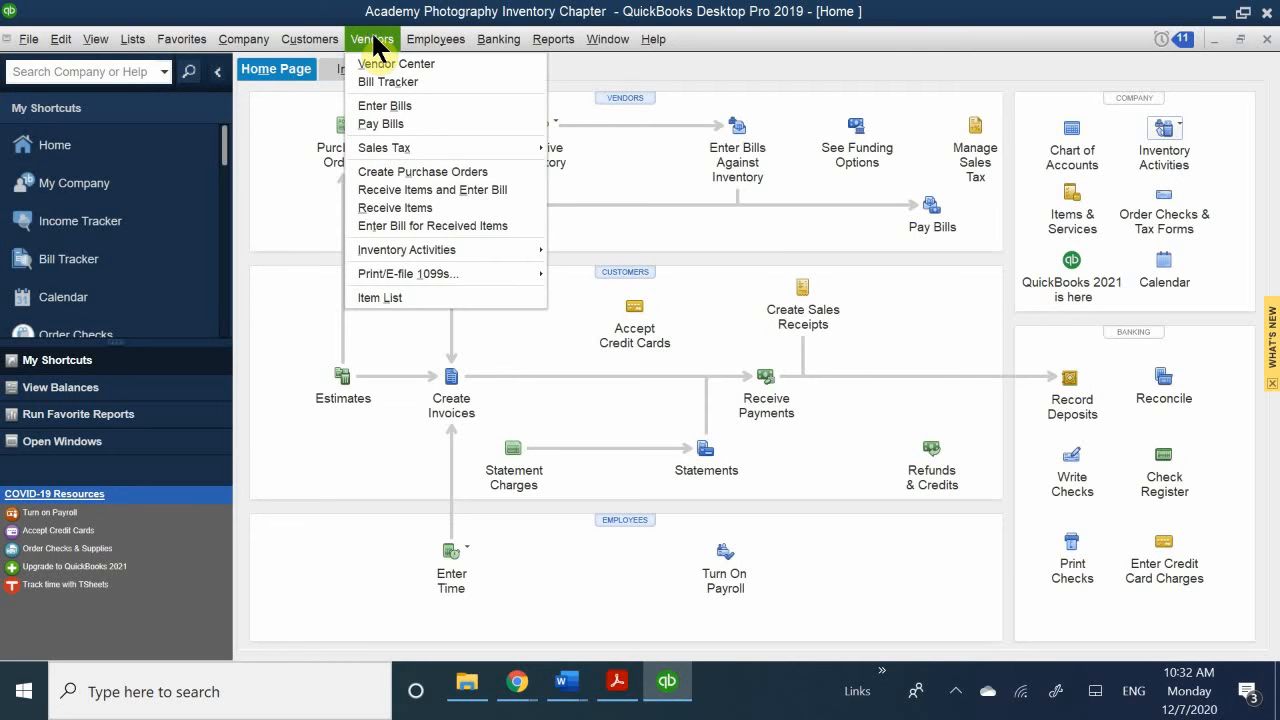
pyautogui.moveTo(444, 250)
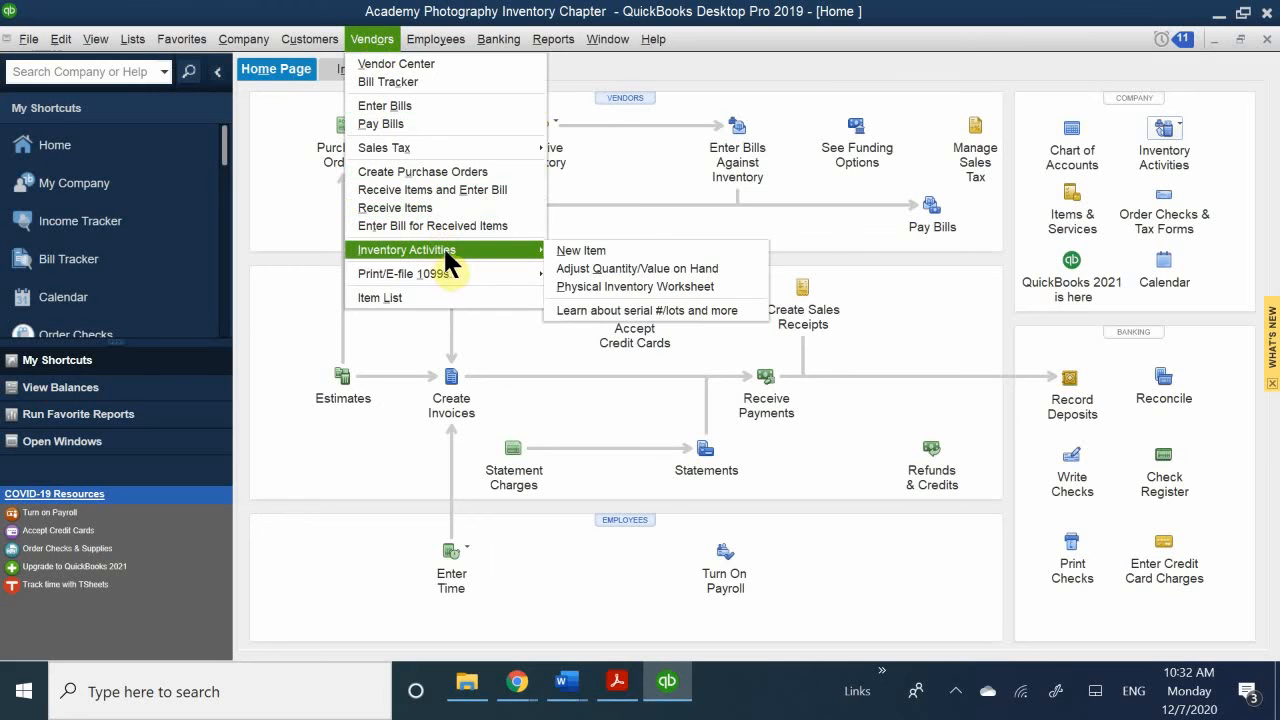
pyautogui.click(634, 266)
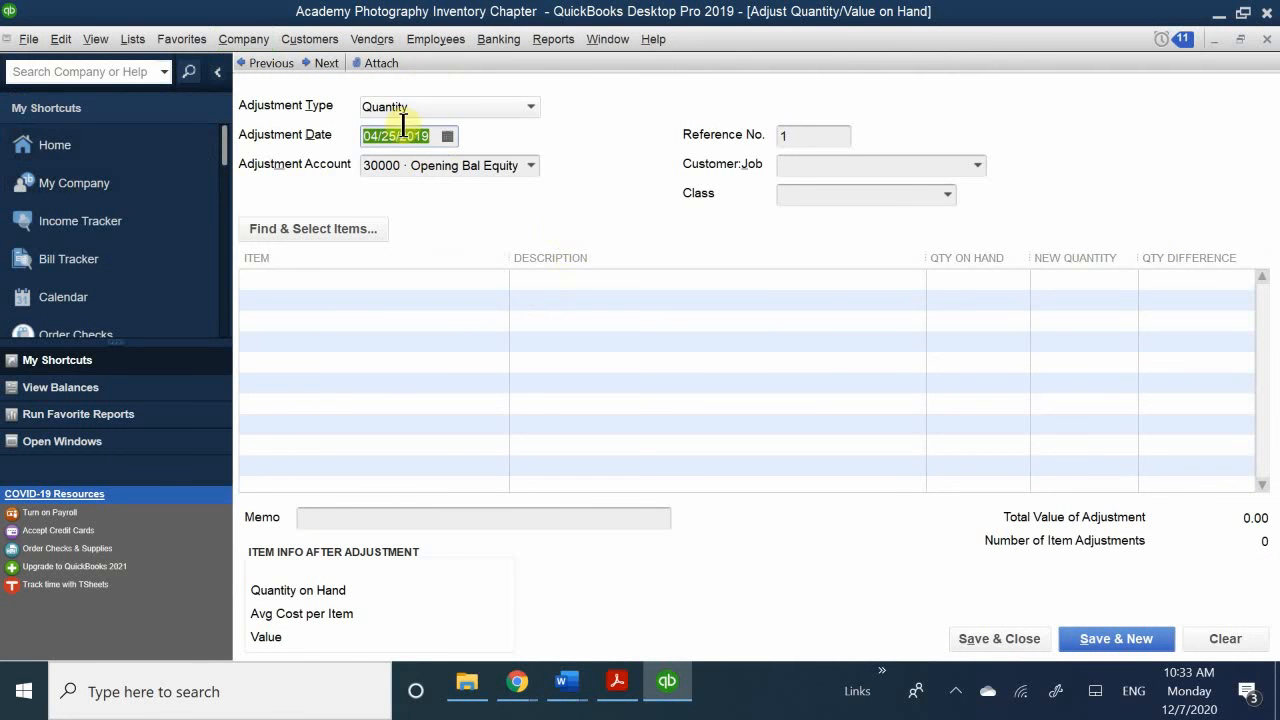
pyautogui.click(529, 106)
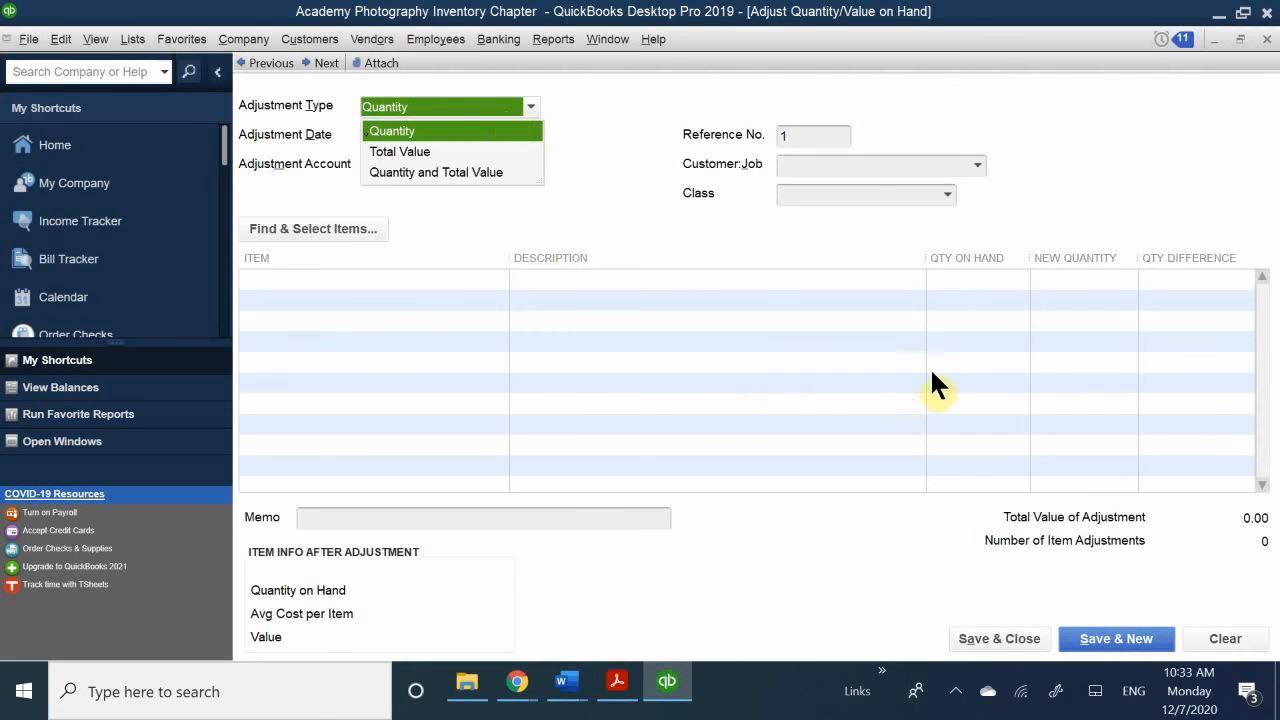
pyautogui.click(450, 106)
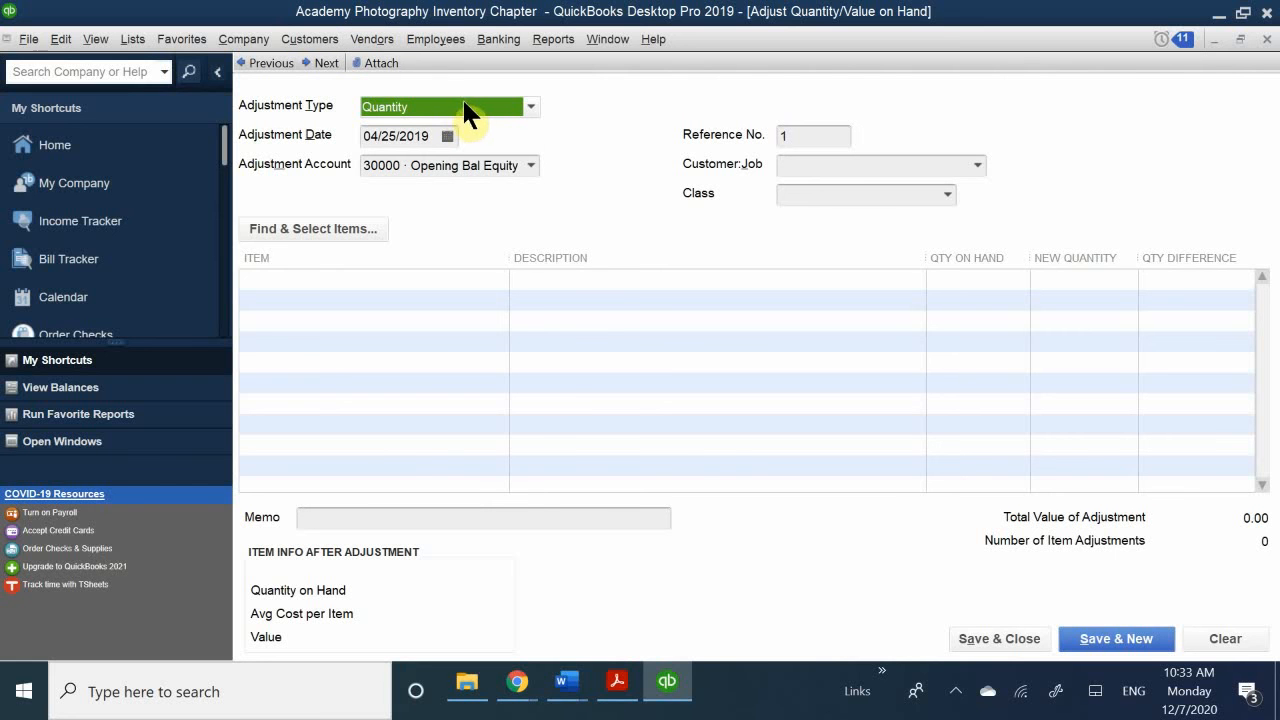
pyautogui.click(447, 136)
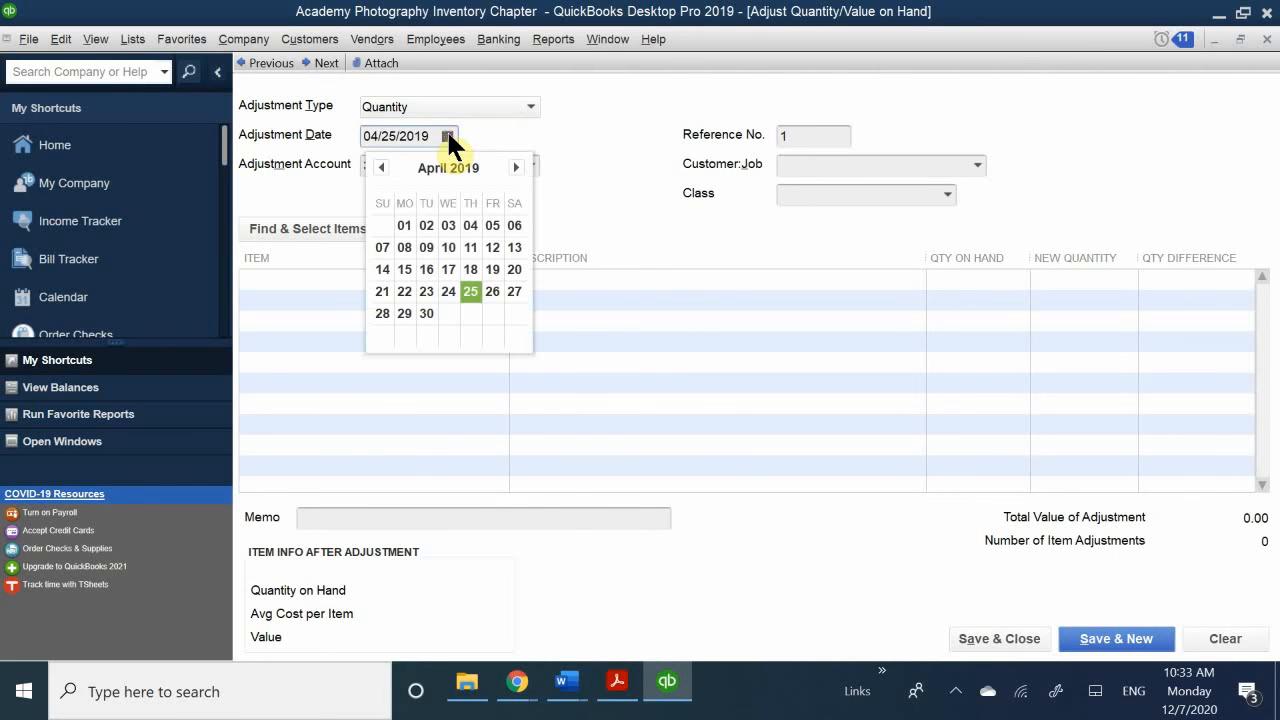
pyautogui.click(426, 313)
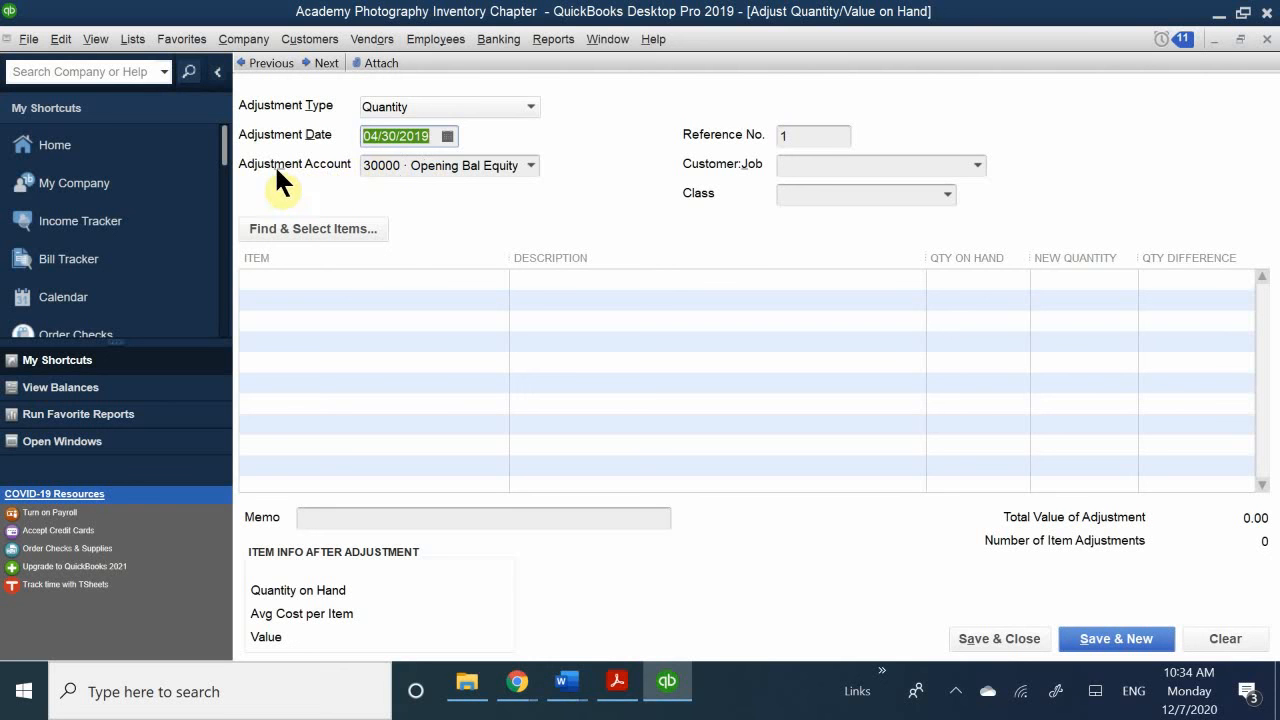
# Set the adjustment account to 54000 · Inventory Variance and accept the account-type warning, opting not to display it in the future.
pyautogui.click(502, 165)
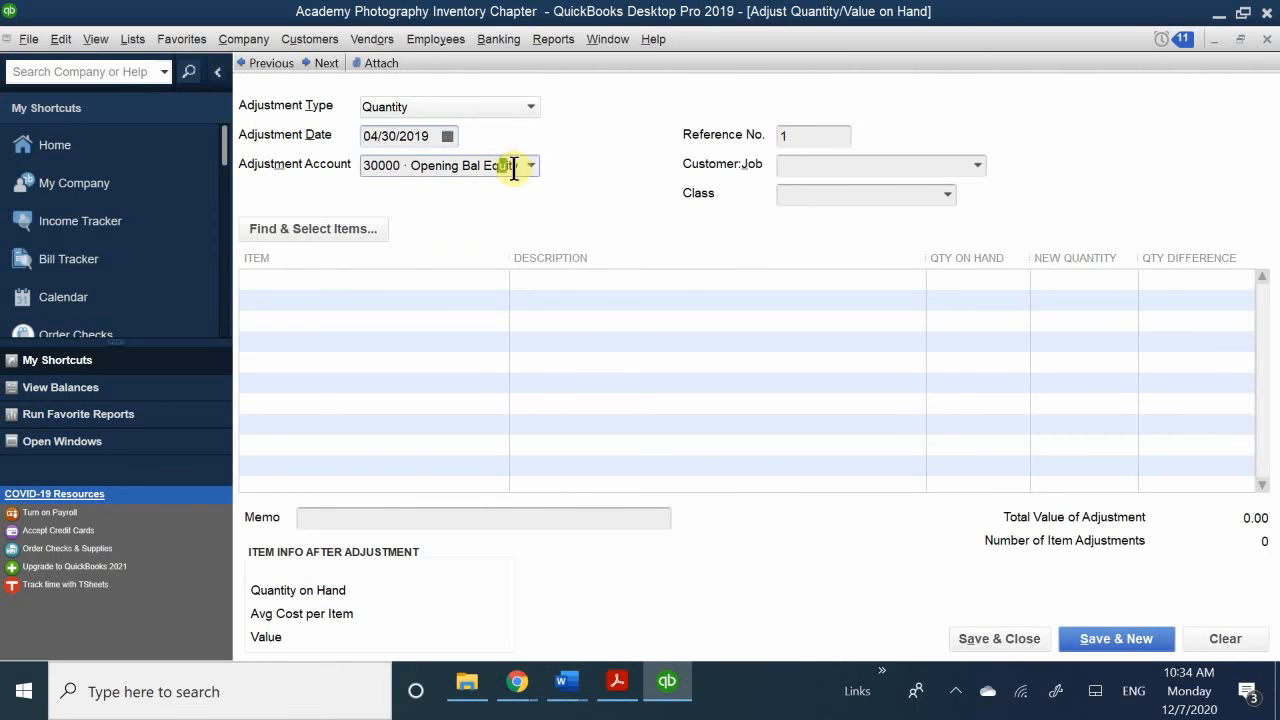
pyautogui.click(530, 165)
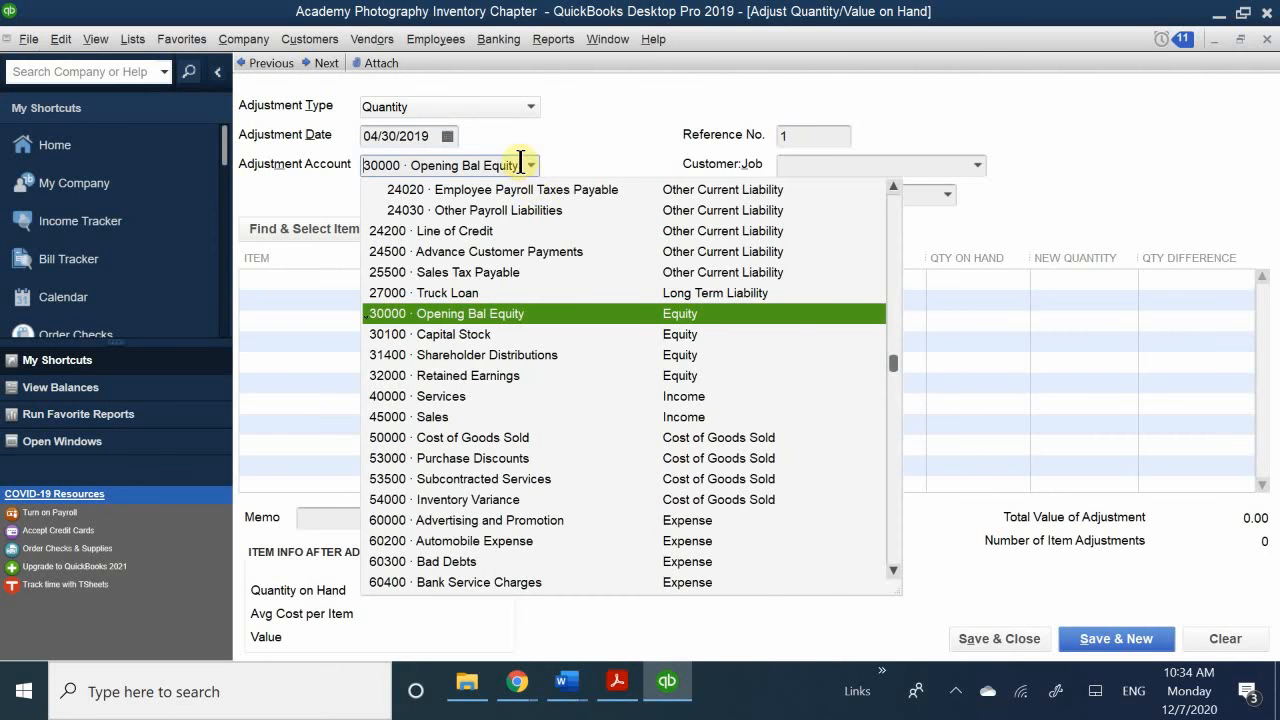
pyautogui.moveTo(520, 164); pyautogui.dragTo(293, 163)
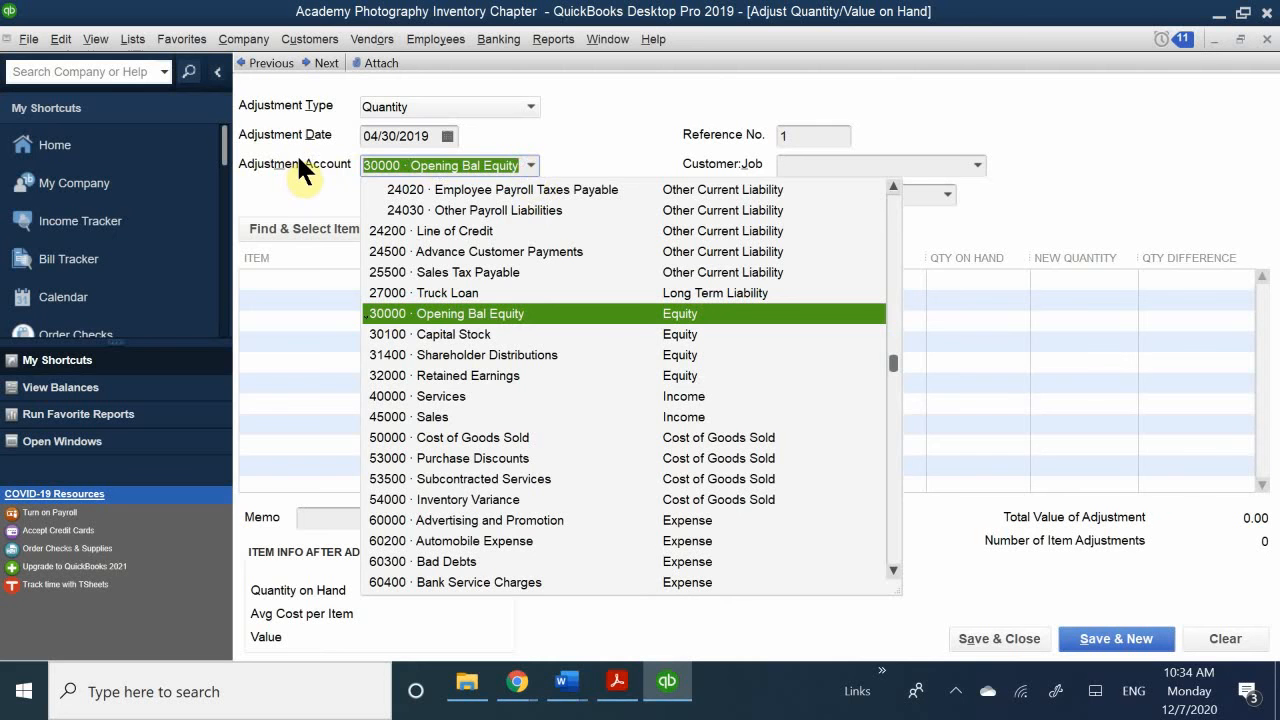
pyautogui.press('BackSpace')
pyautogui.write('12100 · Inventory Asset')
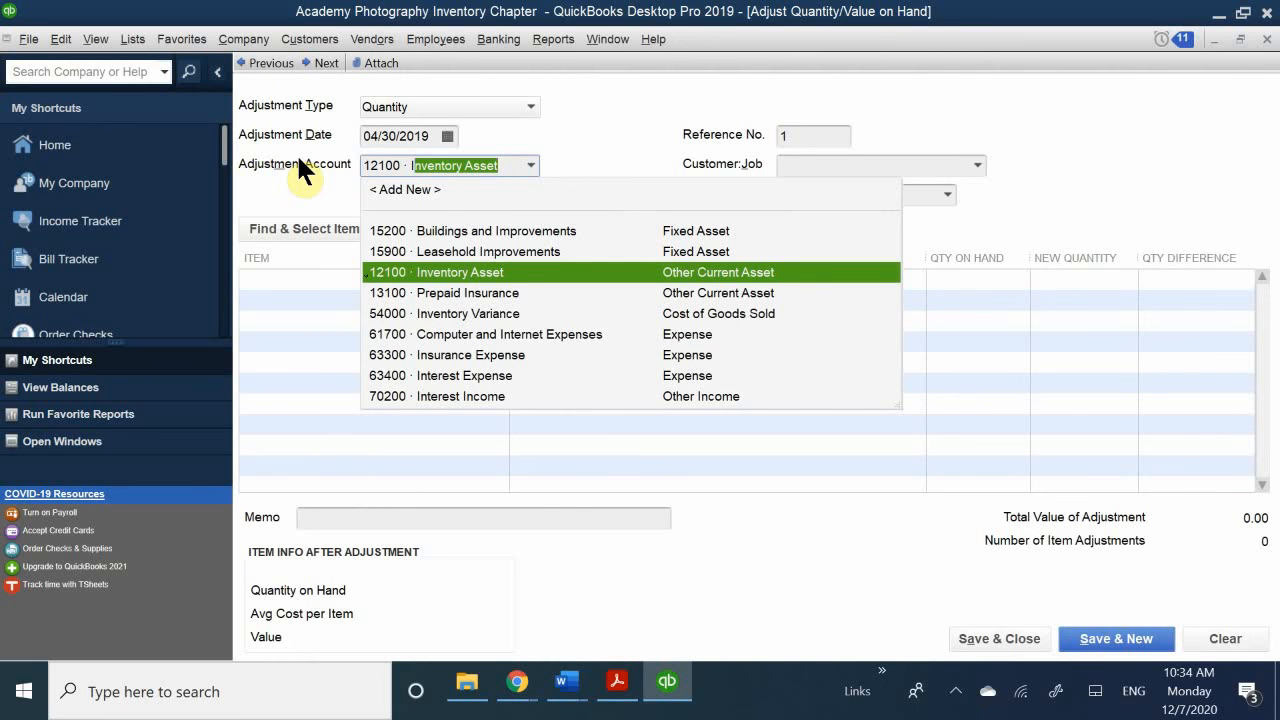
pyautogui.click(440, 313)
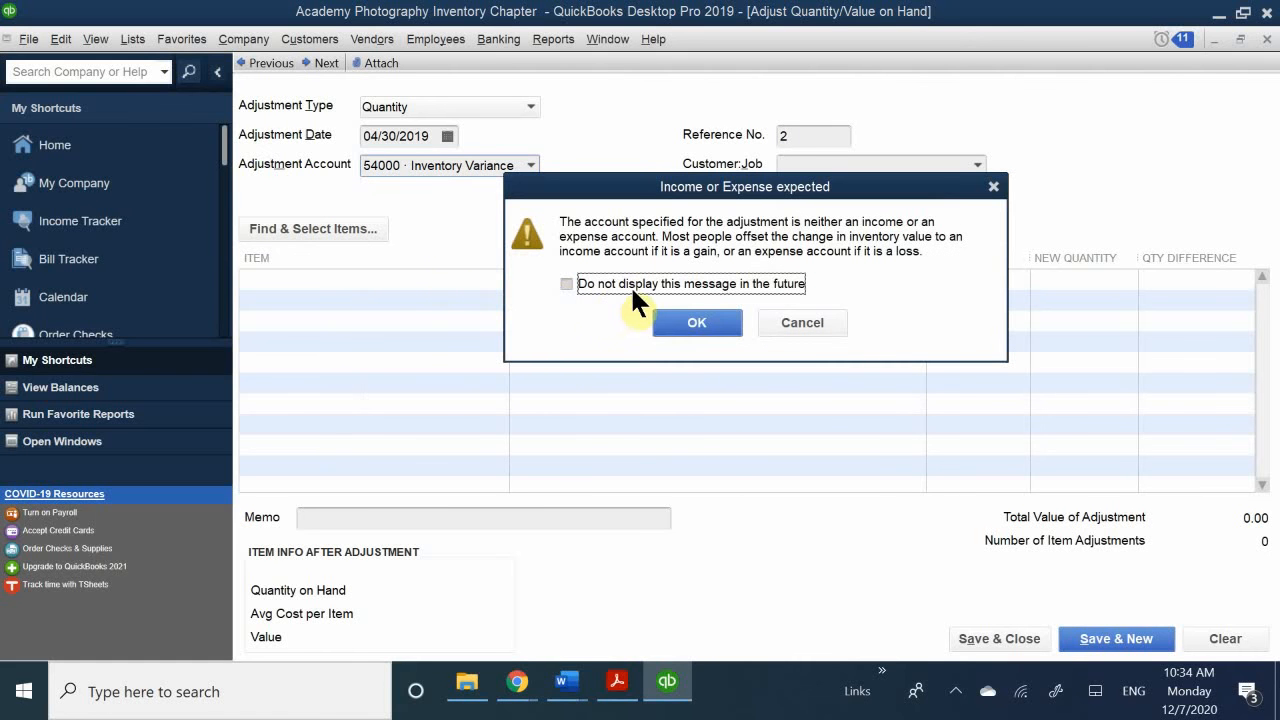
pyautogui.click(605, 284)
pyautogui.click(679, 326)
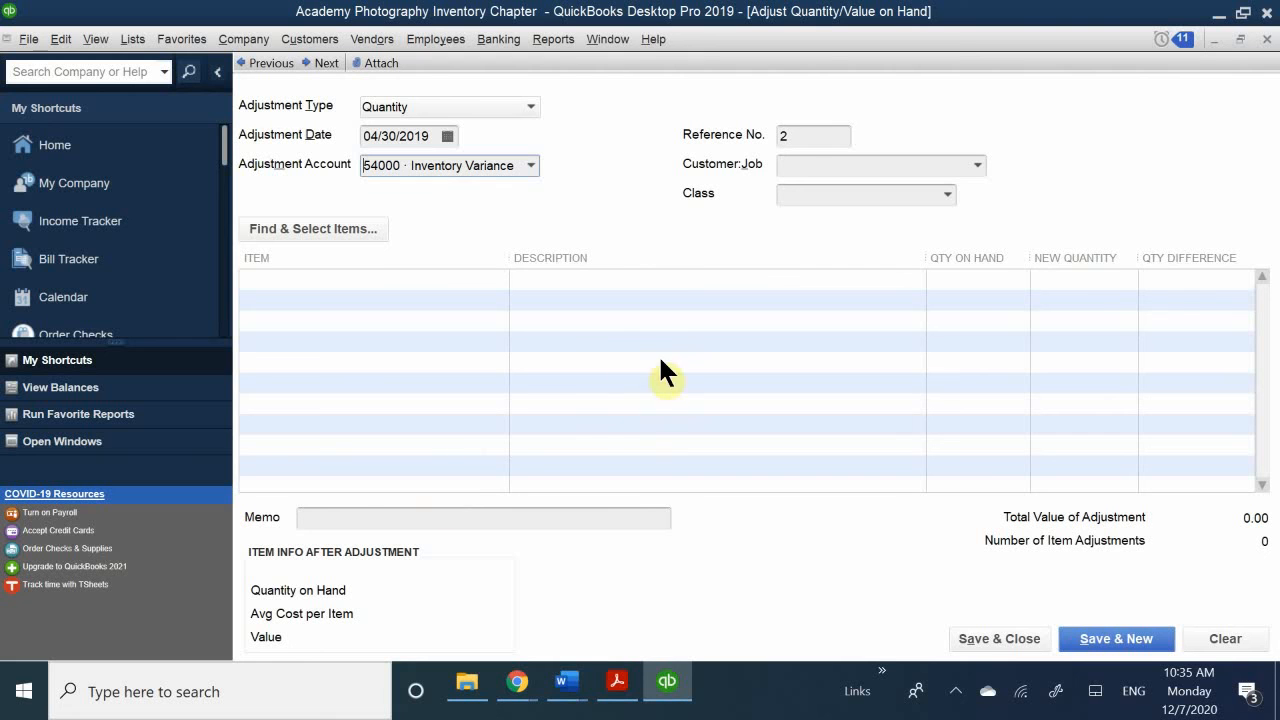
# Set the quantity adjustment's reference number to 2019-2 and assign it to the Overhead class.
pyautogui.click(808, 135)
pyautogui.write('2019-')
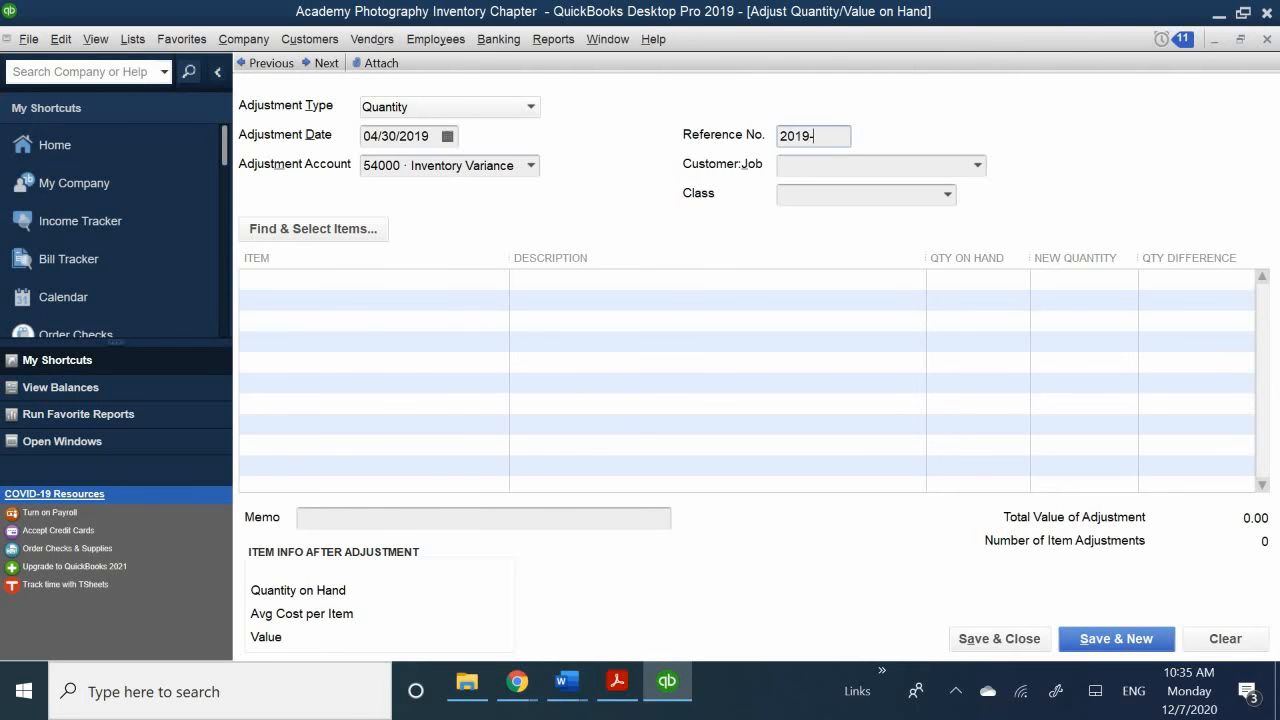
pyautogui.write('2')
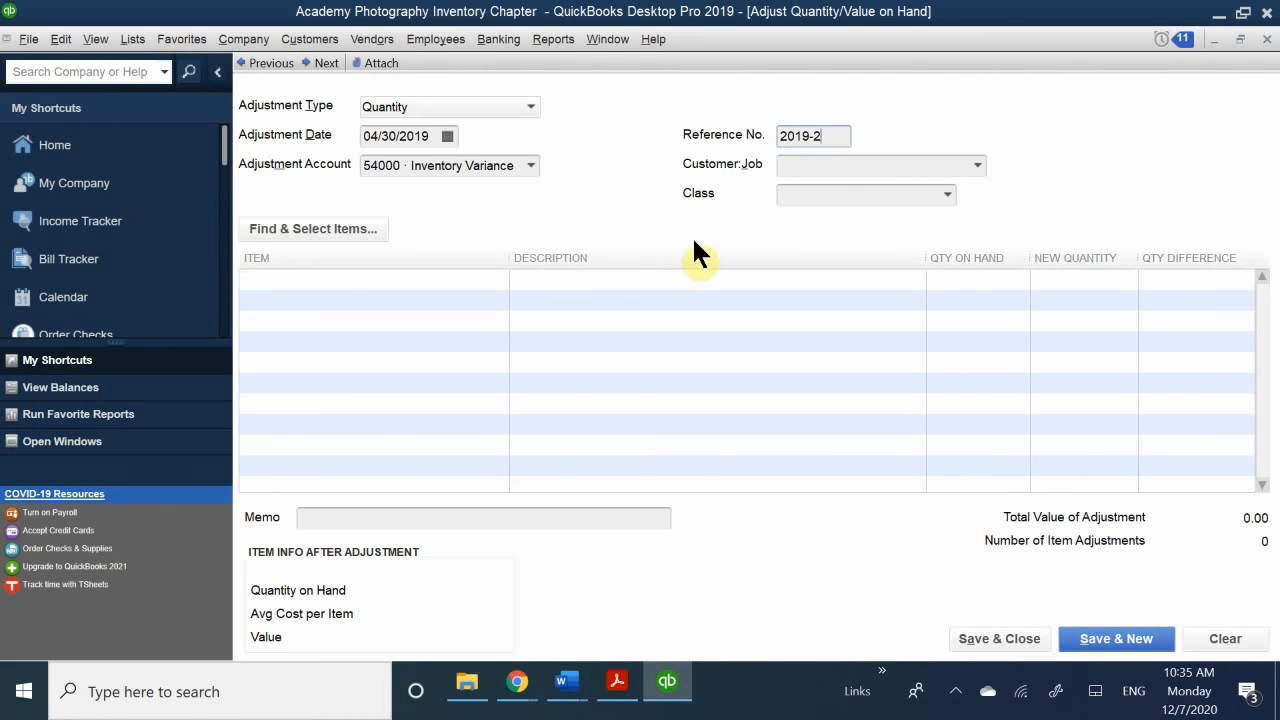
pyautogui.click(850, 198)
pyautogui.write('Overhead')
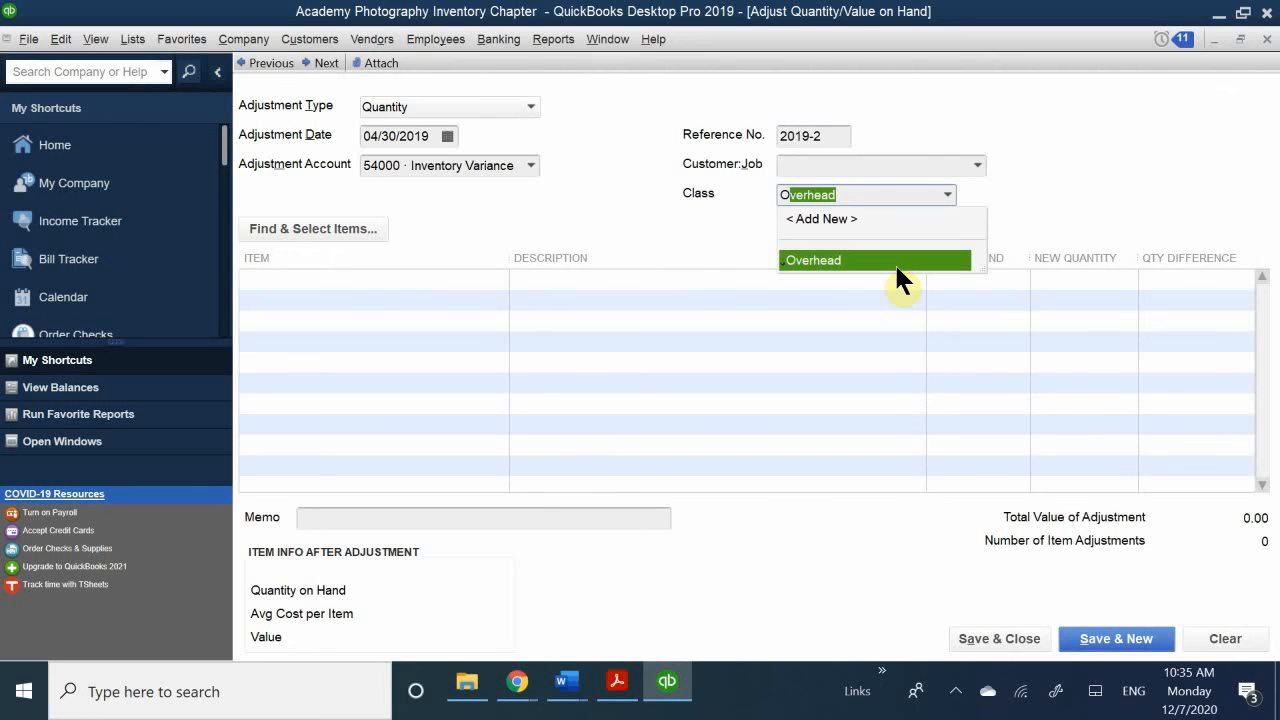
pyautogui.click(875, 259)
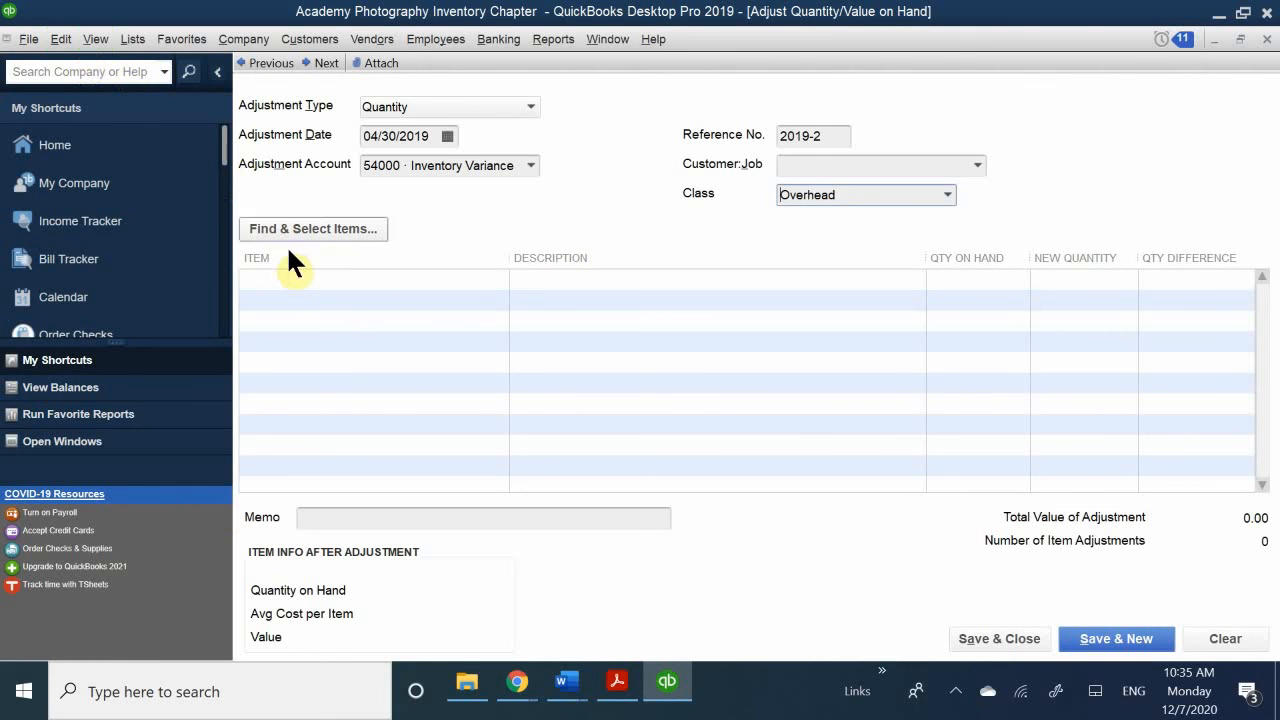
# Add the Frame 5x7 Metal item to the adjustment's first line with a new quantity of 52.
pyautogui.click(292, 278)
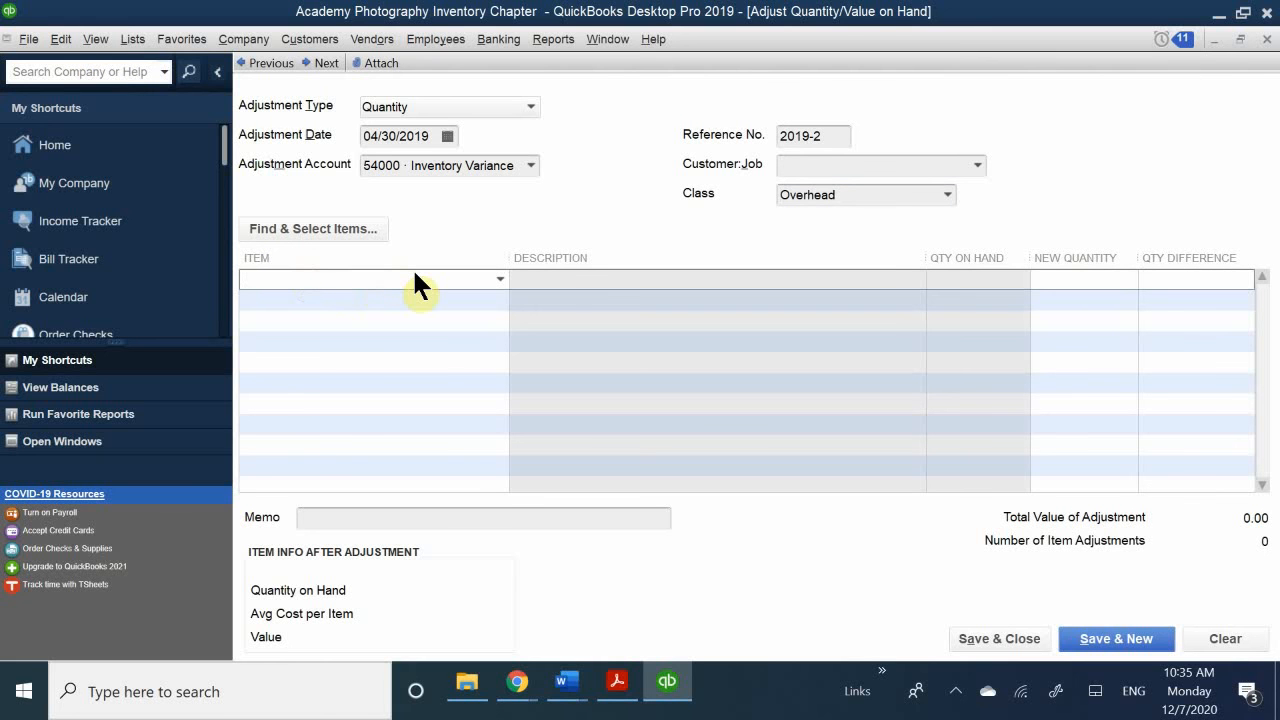
pyautogui.write('5')
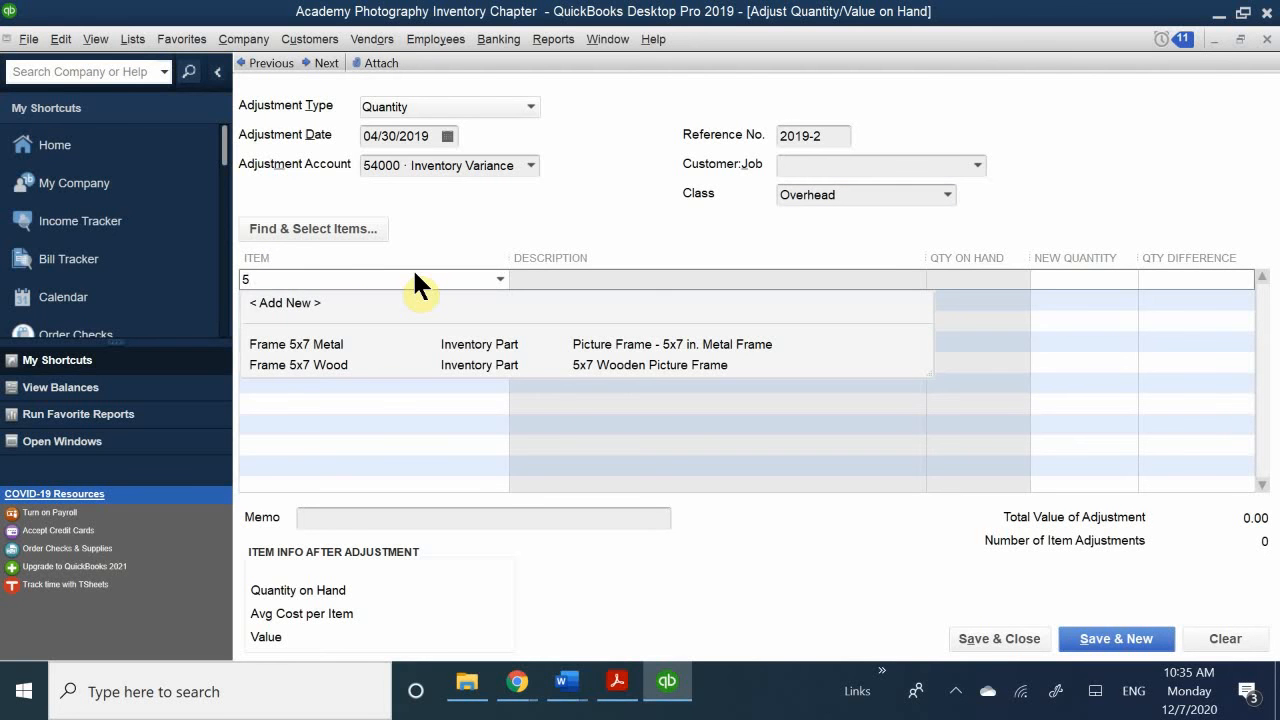
pyautogui.click(320, 341)
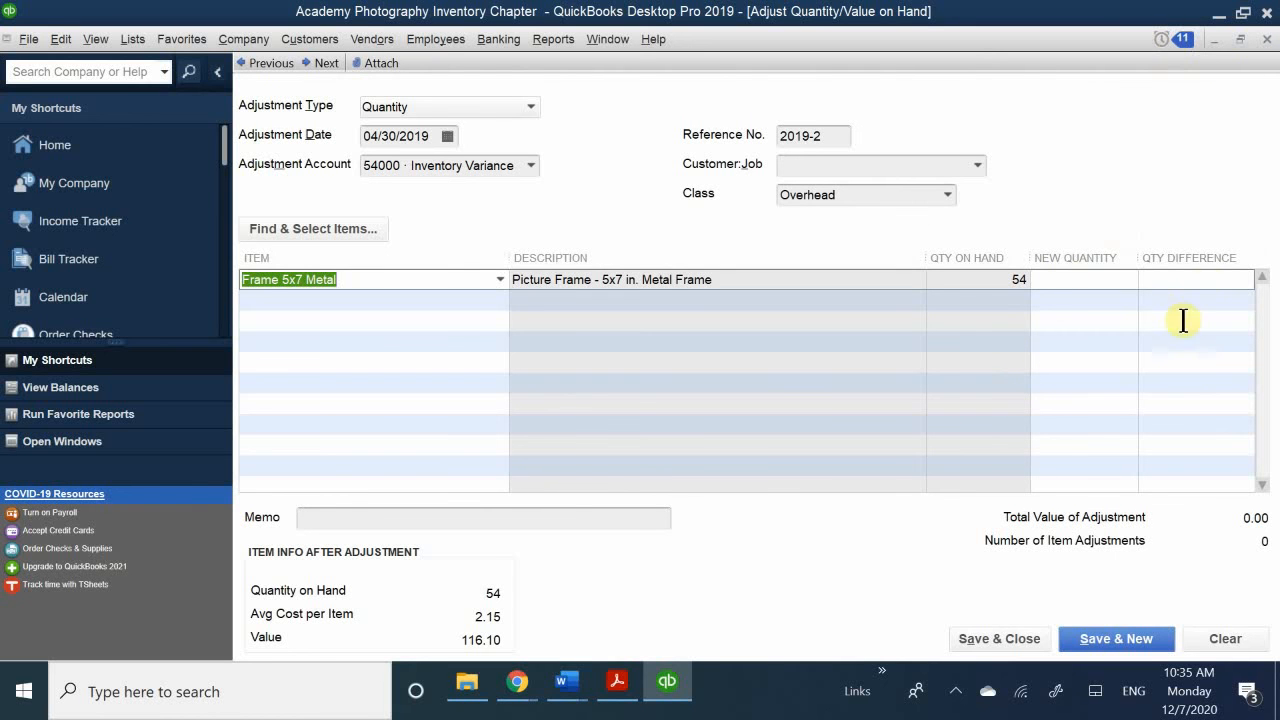
pyautogui.click(1163, 287)
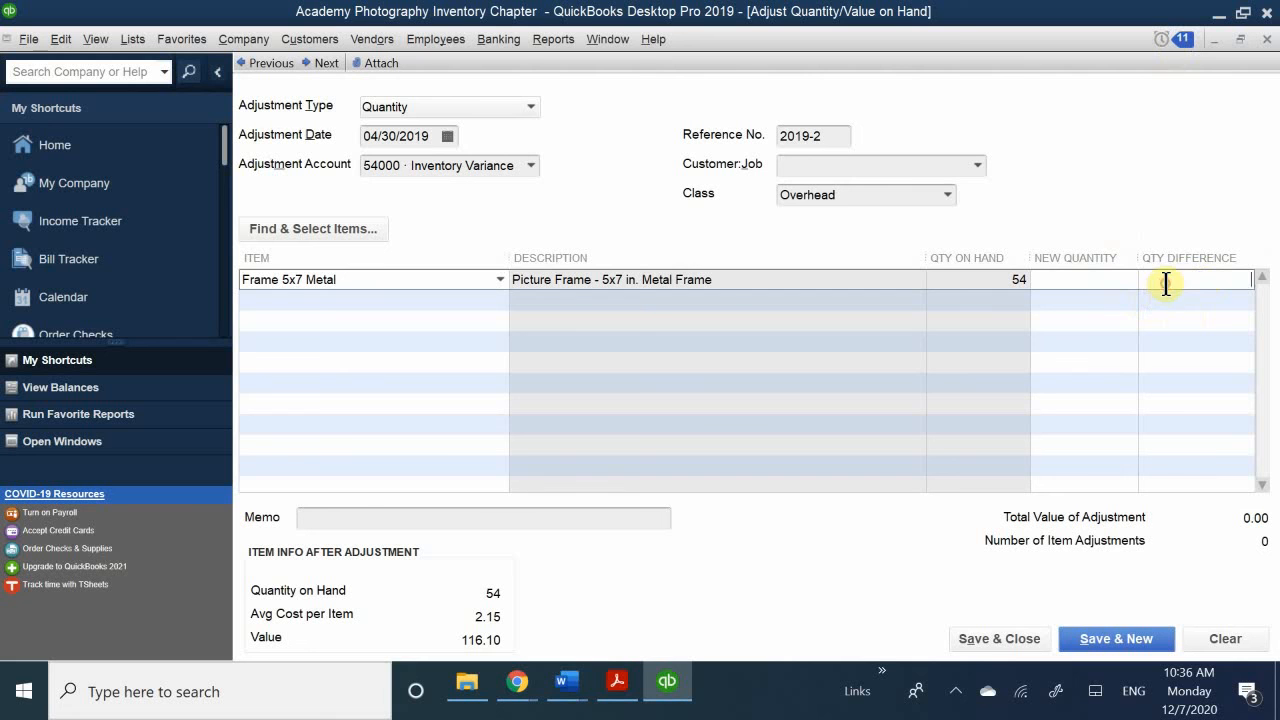
pyautogui.click(1090, 279)
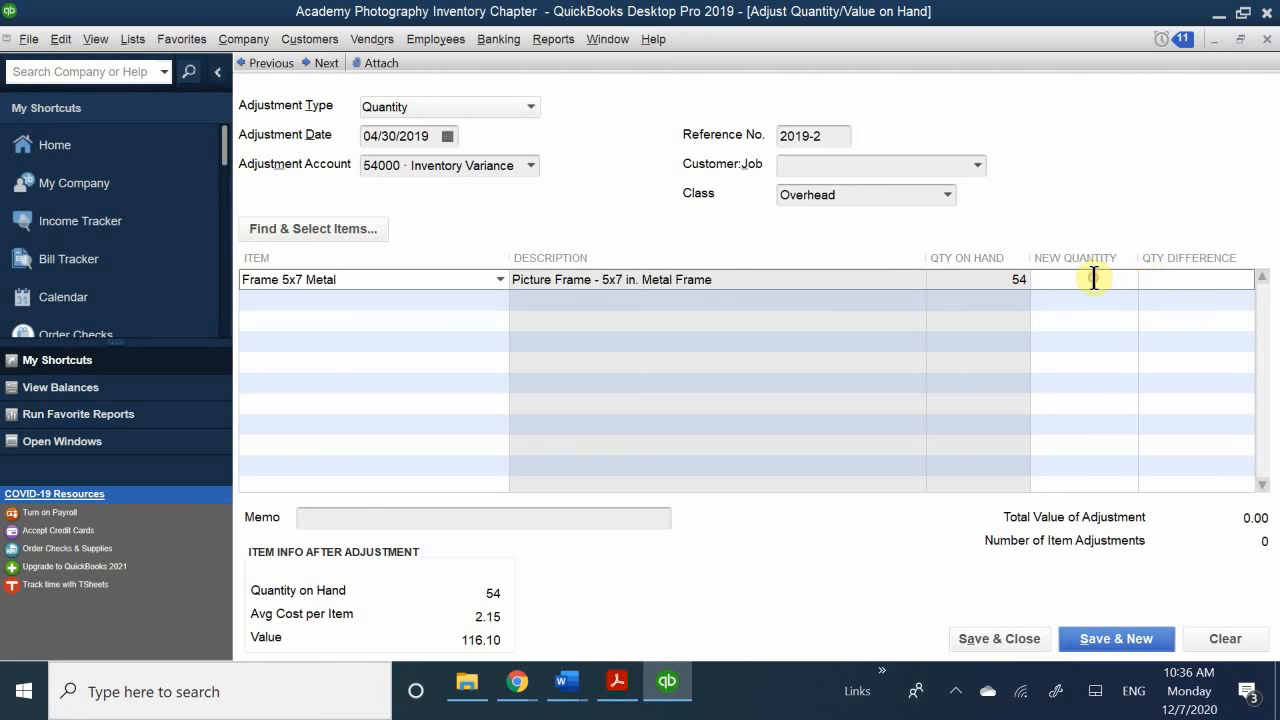
pyautogui.write('52')
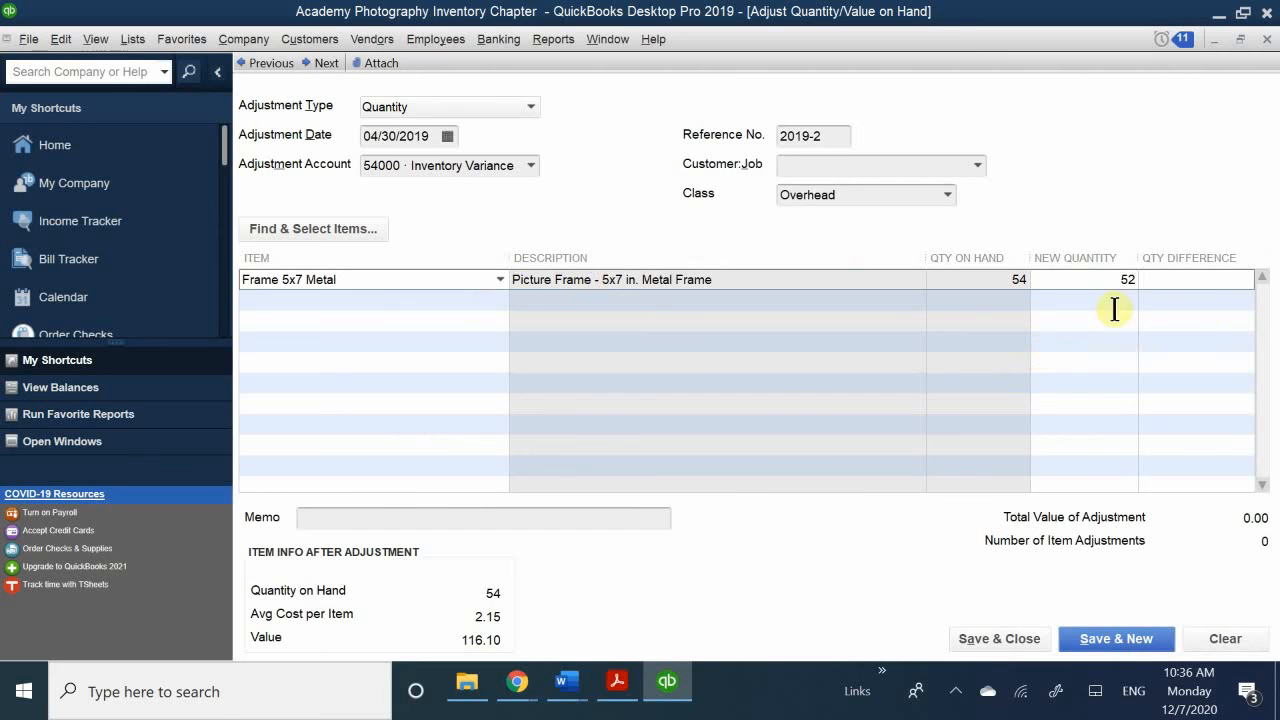
pyautogui.click(1200, 316)
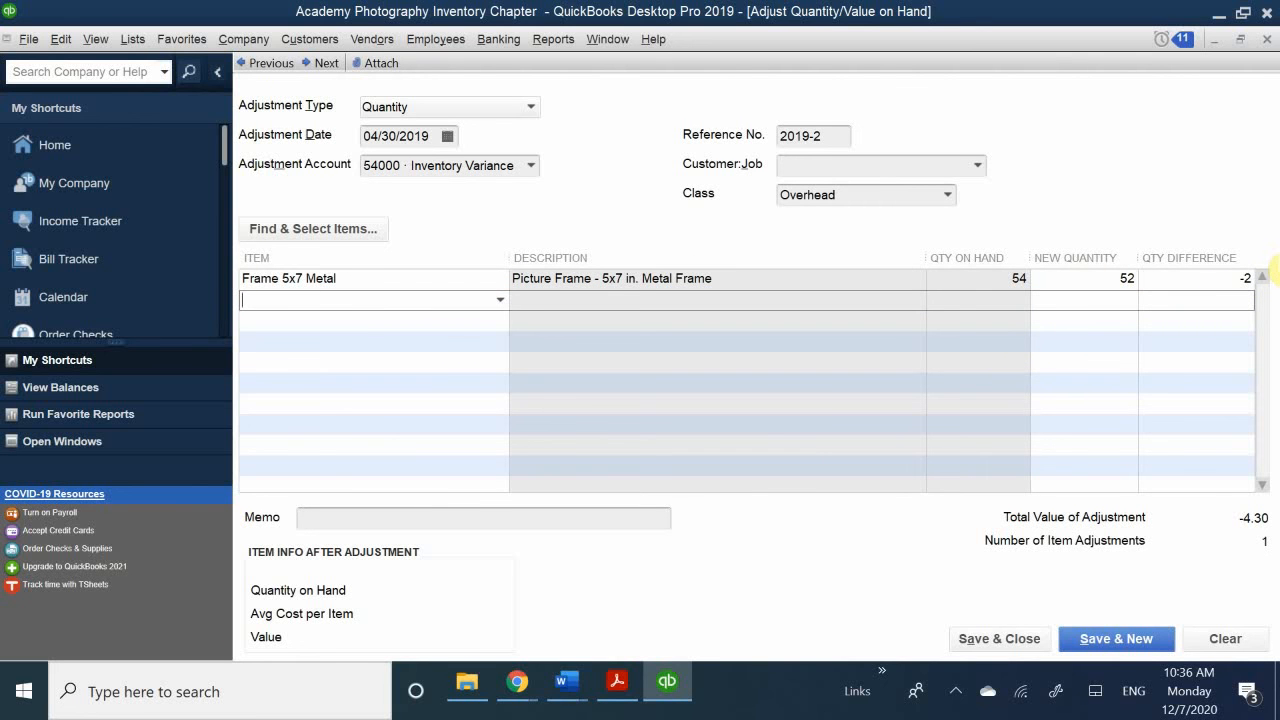
# Enter the memo "Physical Inventory Count of 52 Metal Frames", and save and close the adjustment.
pyautogui.click(323, 517)
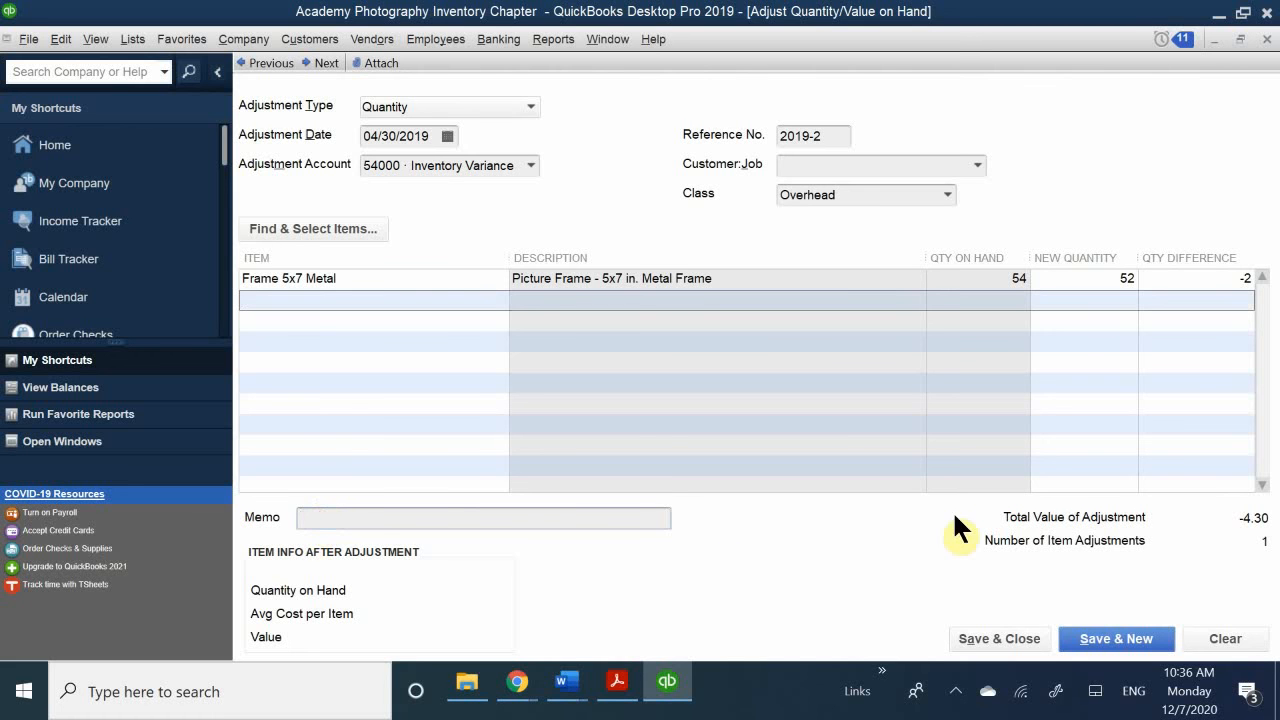
pyautogui.write('Physical Inventory Count o')
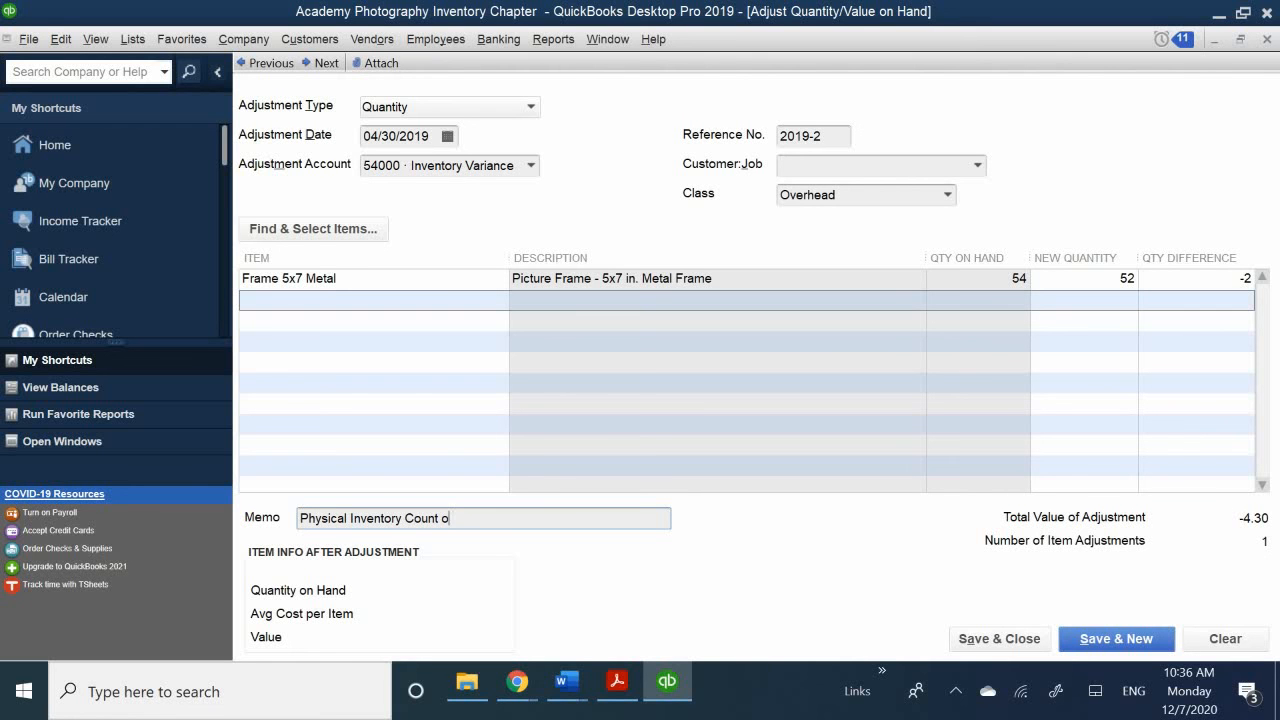
pyautogui.write('f 52 Met')
pyautogui.press('BackSpace')
pyautogui.press('BackSpace')
pyautogui.press('BackSpace')
pyautogui.write('Metal Frames')
pyautogui.click(990, 638)
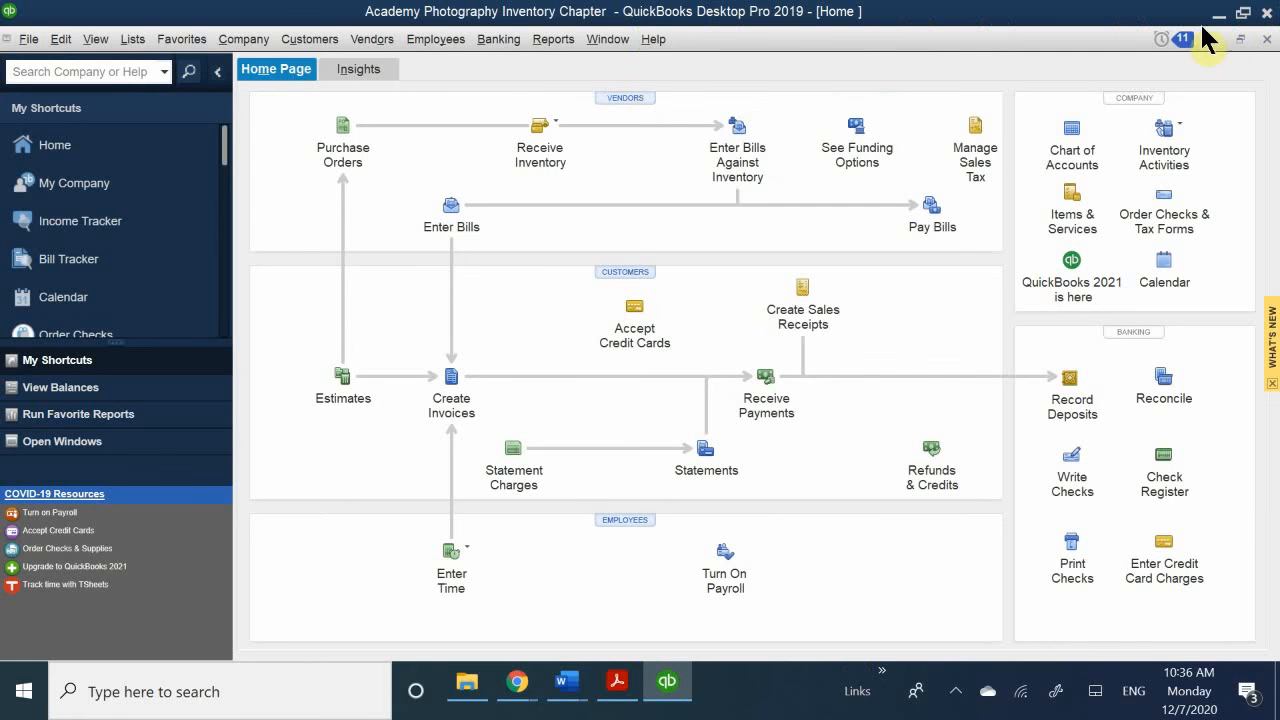
# Start another inventory adjustment of type Total Value and assign it to the Overhead class.
pyautogui.click(1180, 122)
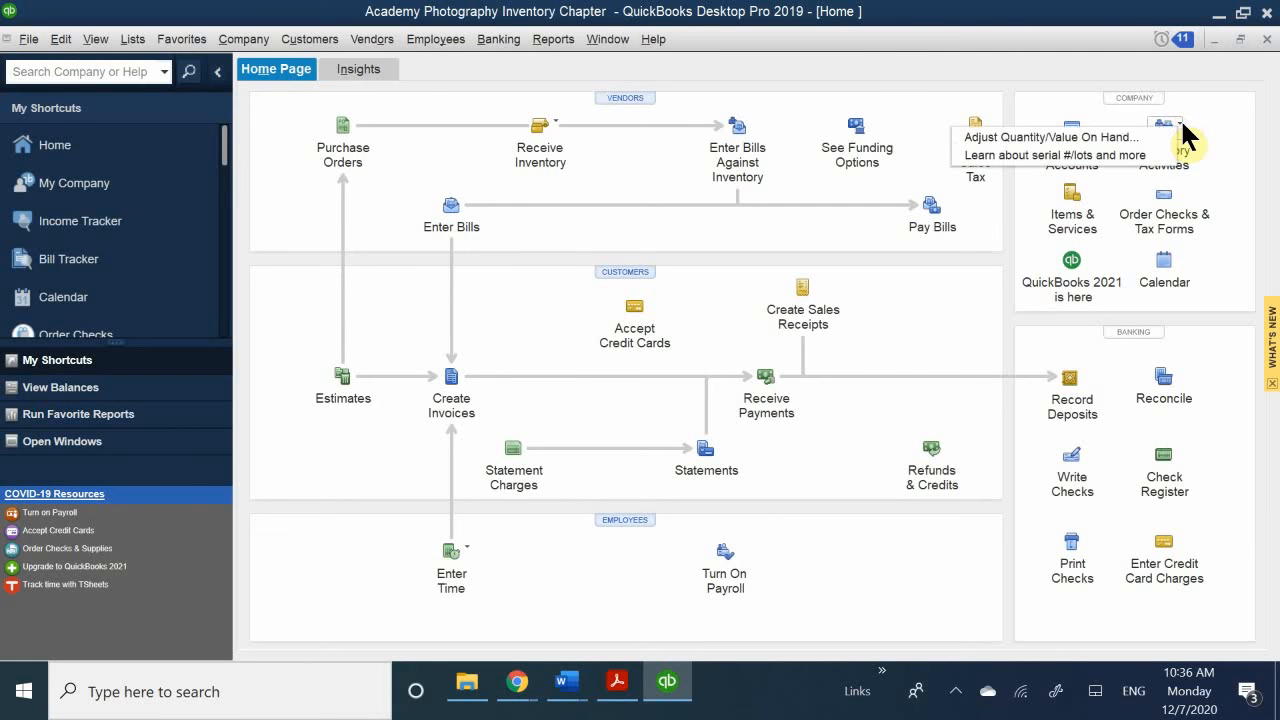
pyautogui.click(1078, 137)
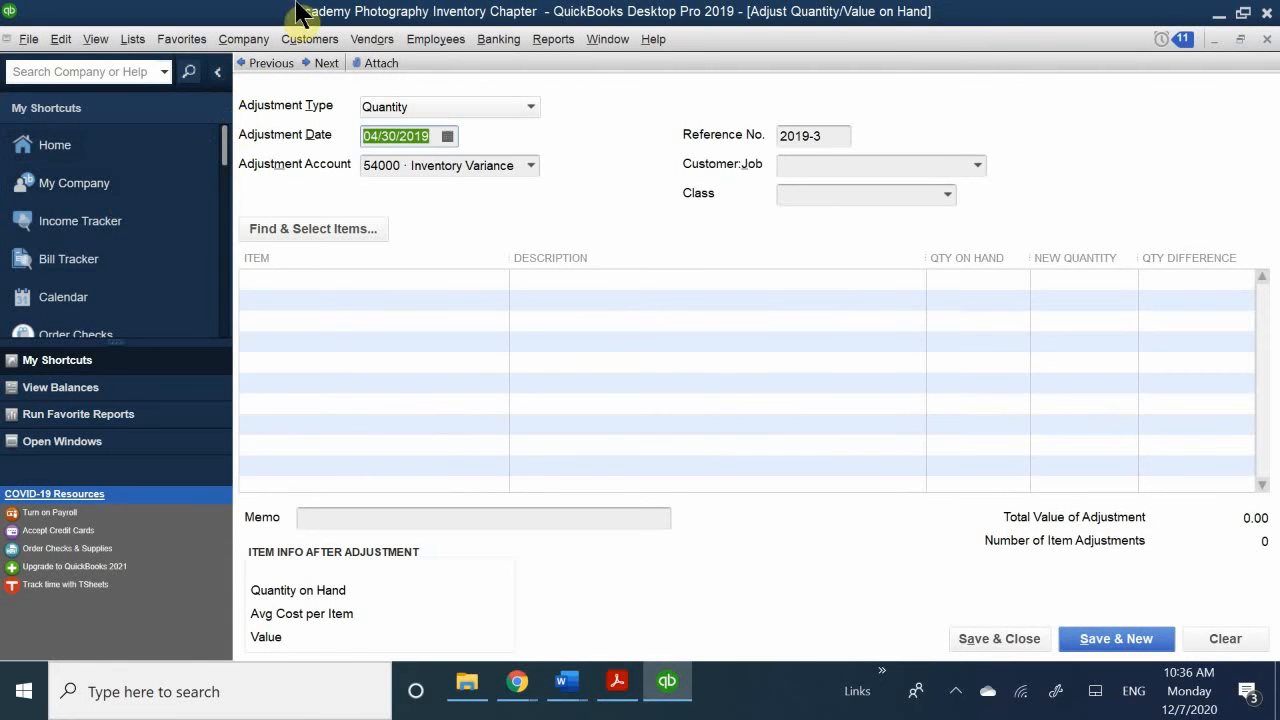
pyautogui.click(419, 103)
pyautogui.click(428, 149)
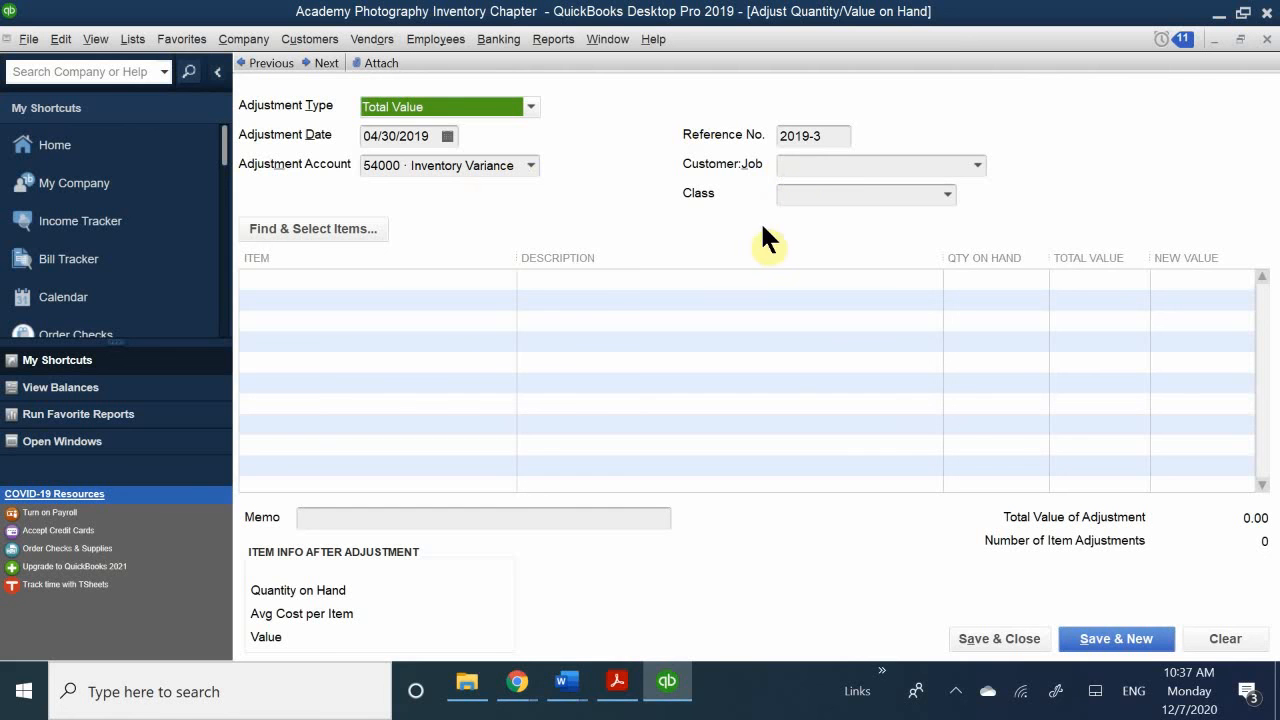
pyautogui.click(811, 197)
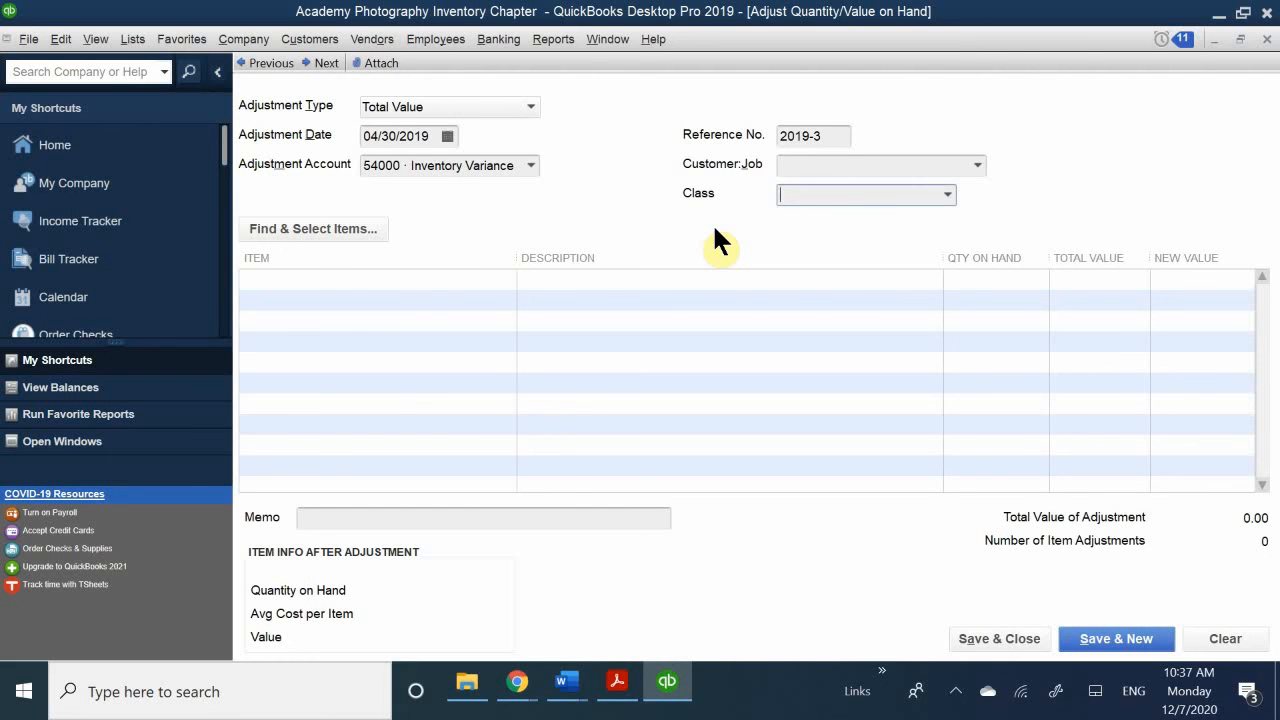
pyautogui.write('P')
pyautogui.press('BackSpace')
pyautogui.write('Overhead')
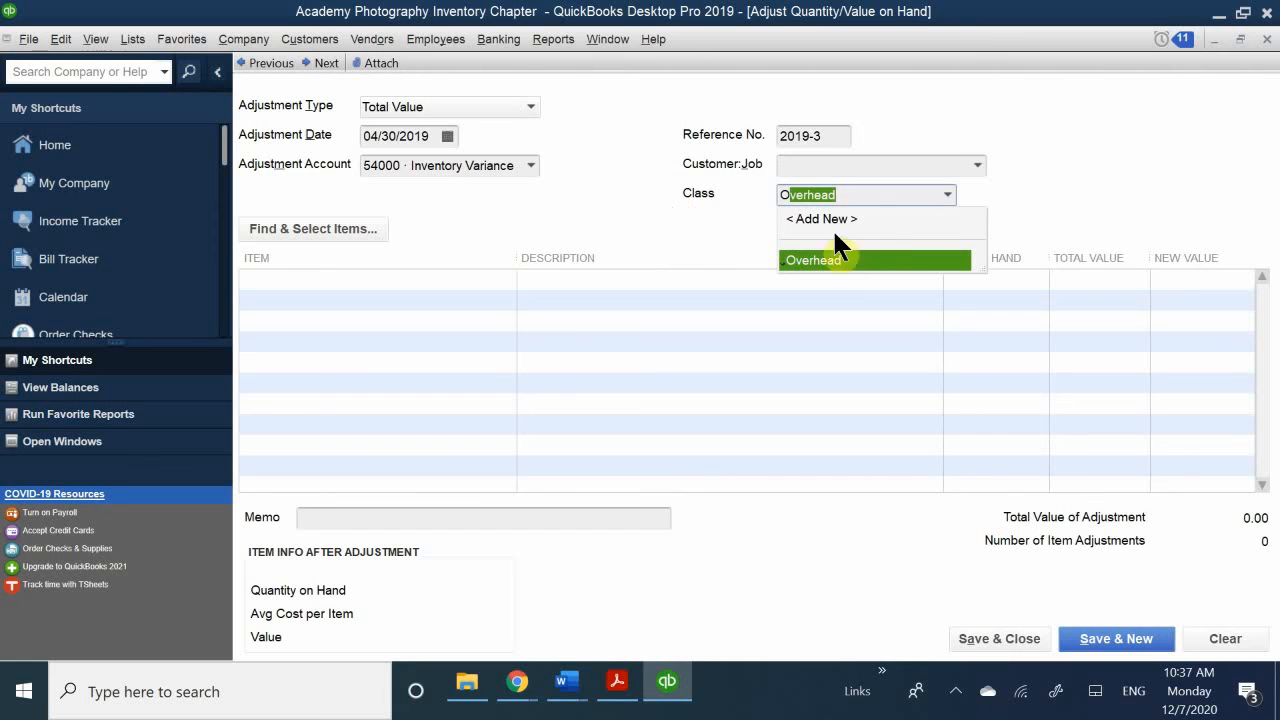
pyautogui.click(851, 262)
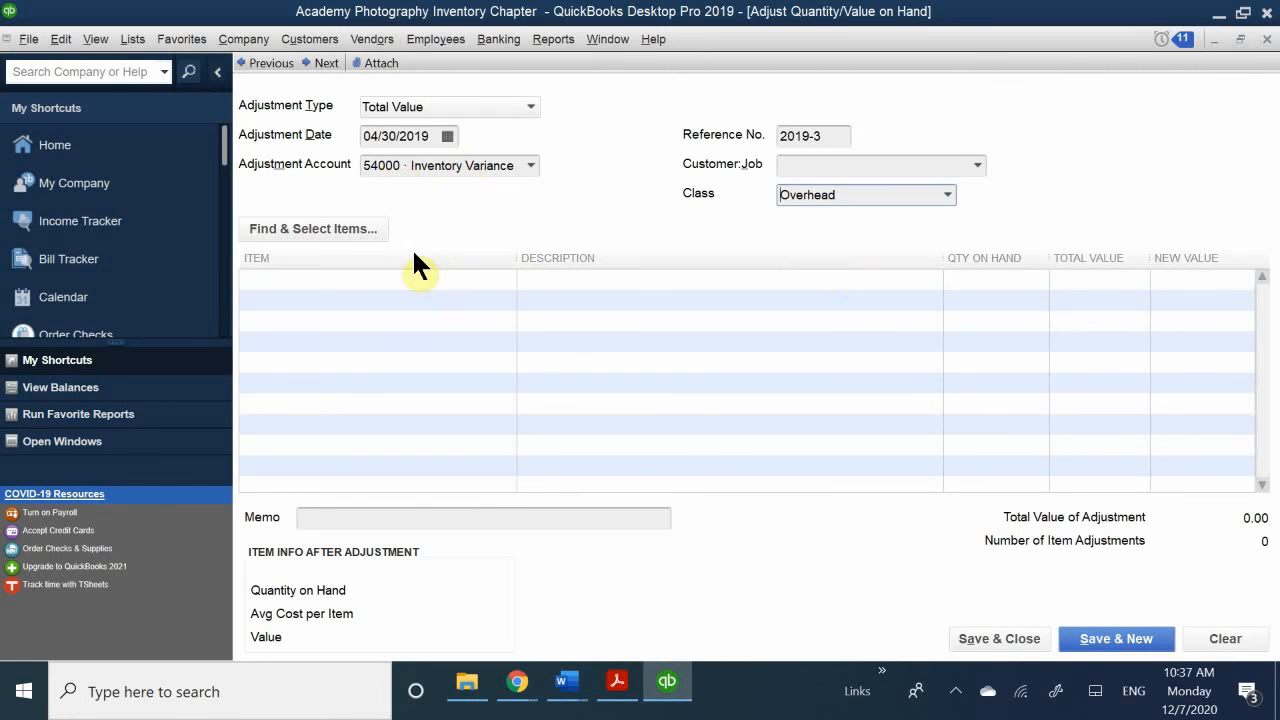
# Add the Frame 5x7 Wood item to the value adjustment's first line with a new value of 325.00.
pyautogui.click(311, 279)
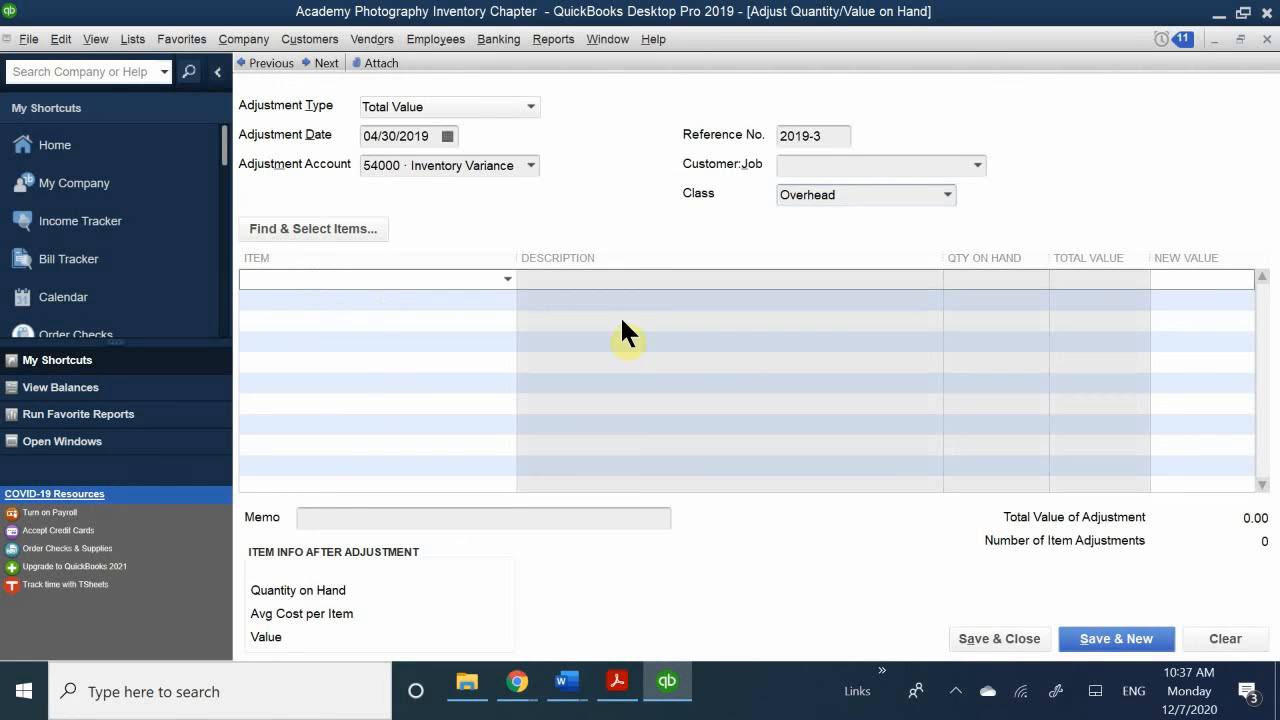
pyautogui.write('5')
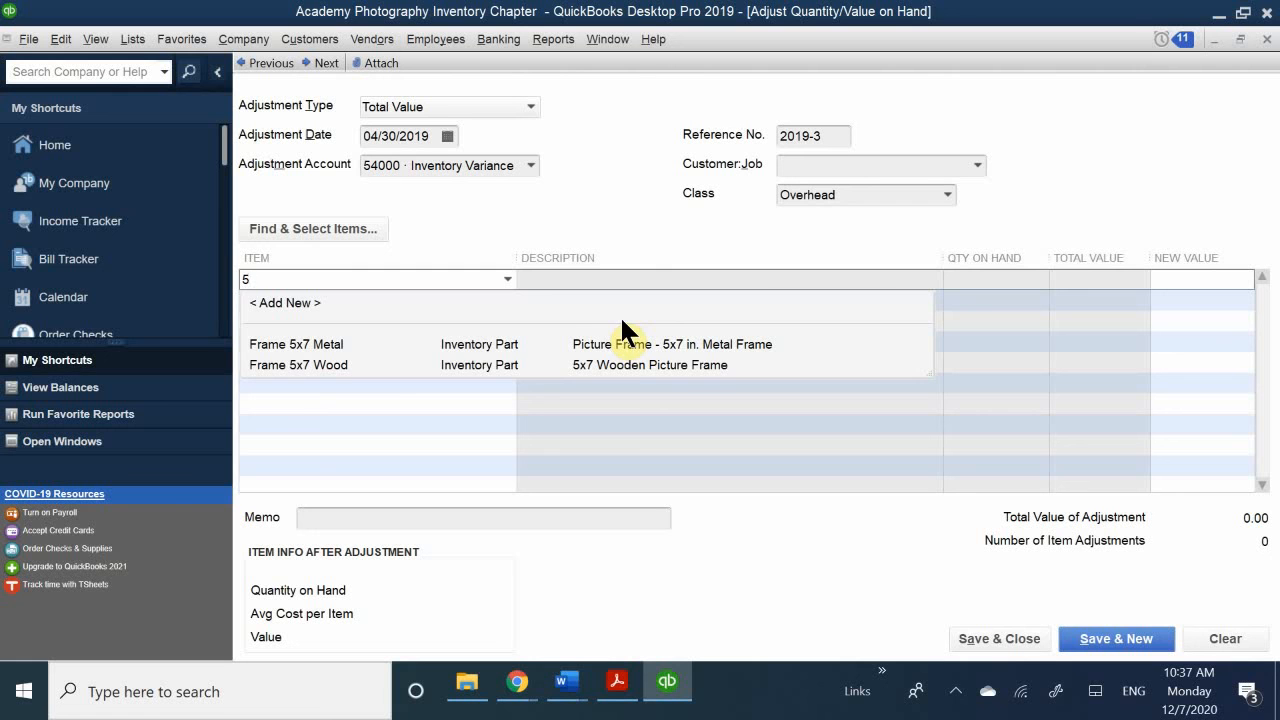
pyautogui.click(377, 364)
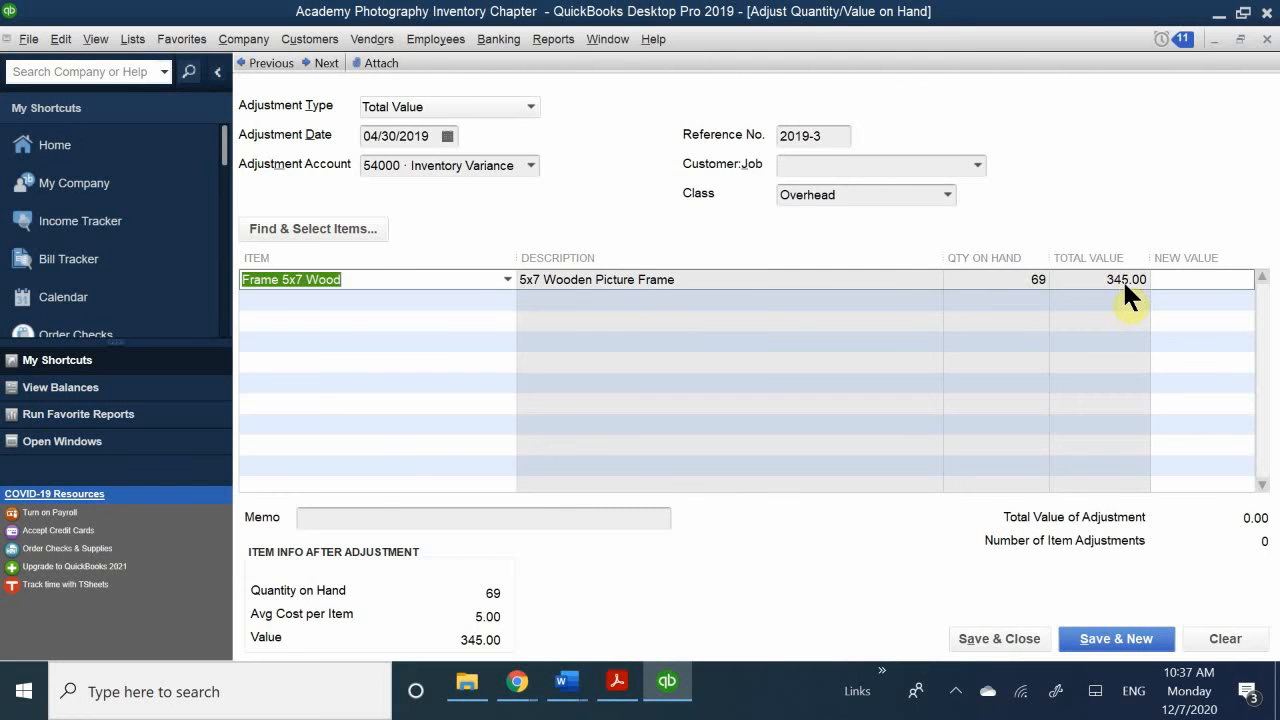
pyautogui.click(1199, 280)
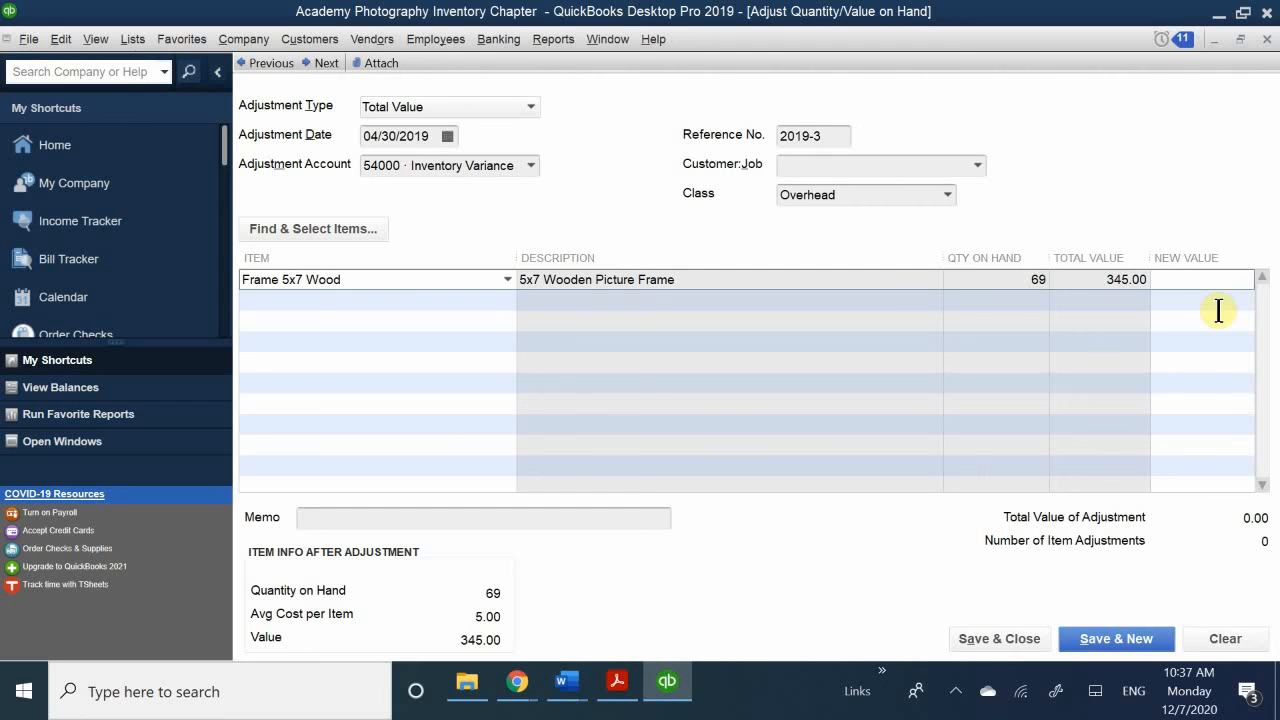
pyautogui.write('325.00')
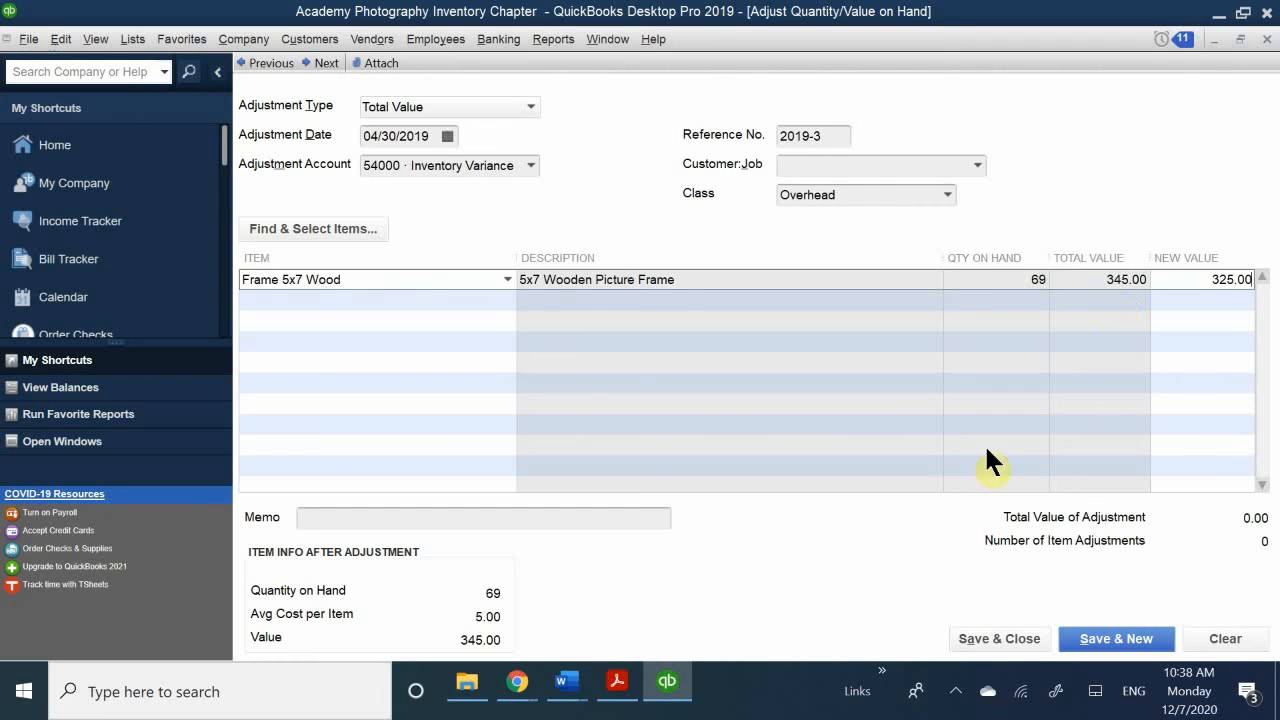
# Enter the memo "Wood has lost Value", and save and close the value adjustment.
pyautogui.click(350, 518)
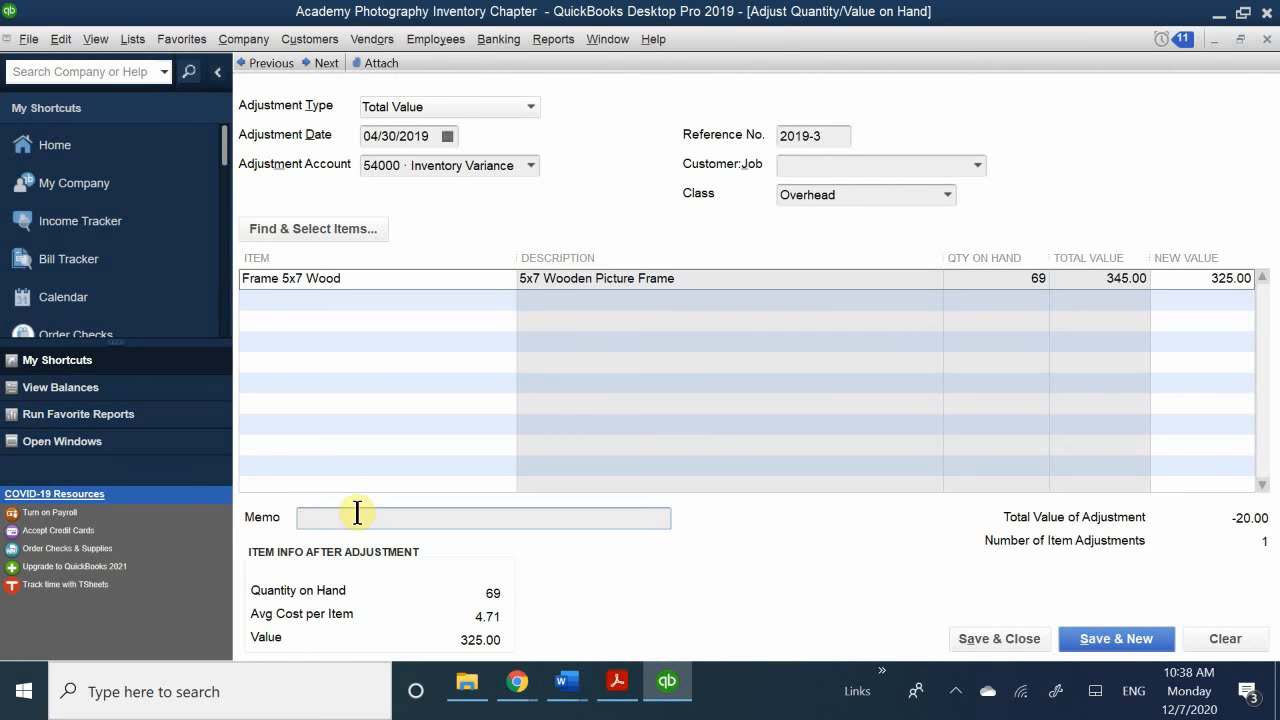
pyautogui.write('Wood has loswt v')
pyautogui.press('BackSpace')
pyautogui.press('BackSpace')
pyautogui.press('BackSpace')
pyautogui.press('BackSpace')
pyautogui.write('t Value')
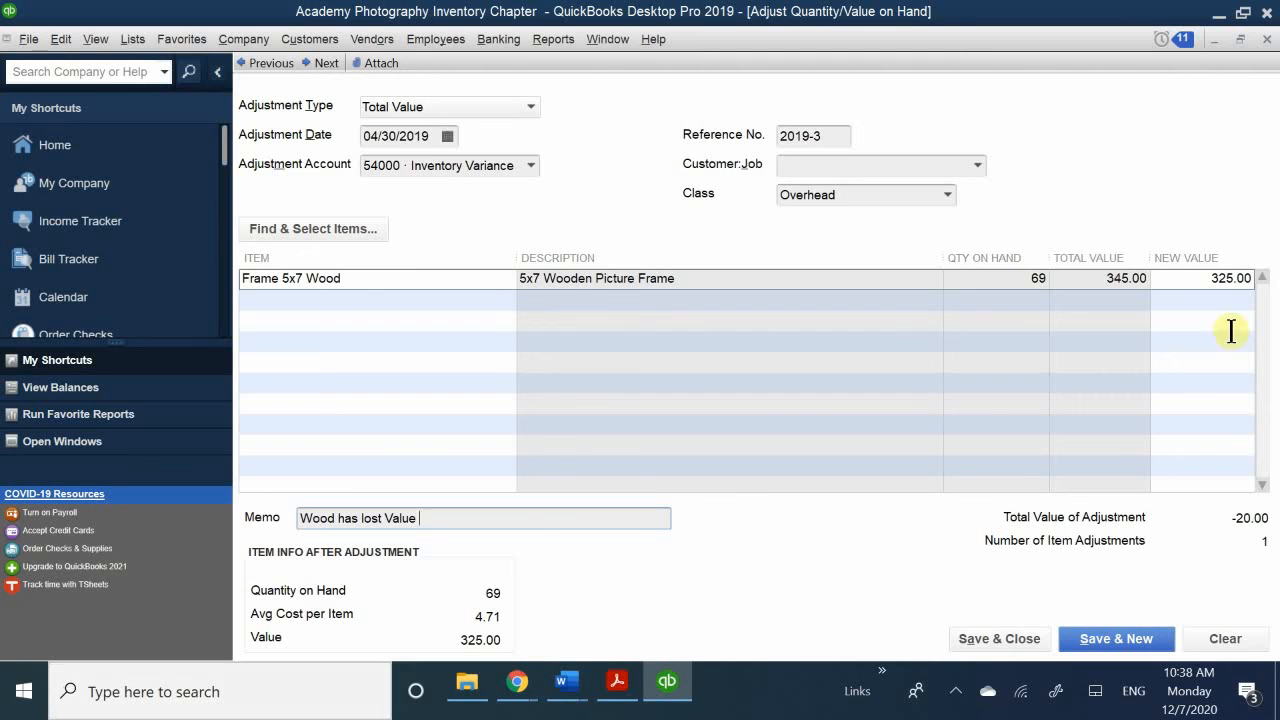
pyautogui.click(968, 630)
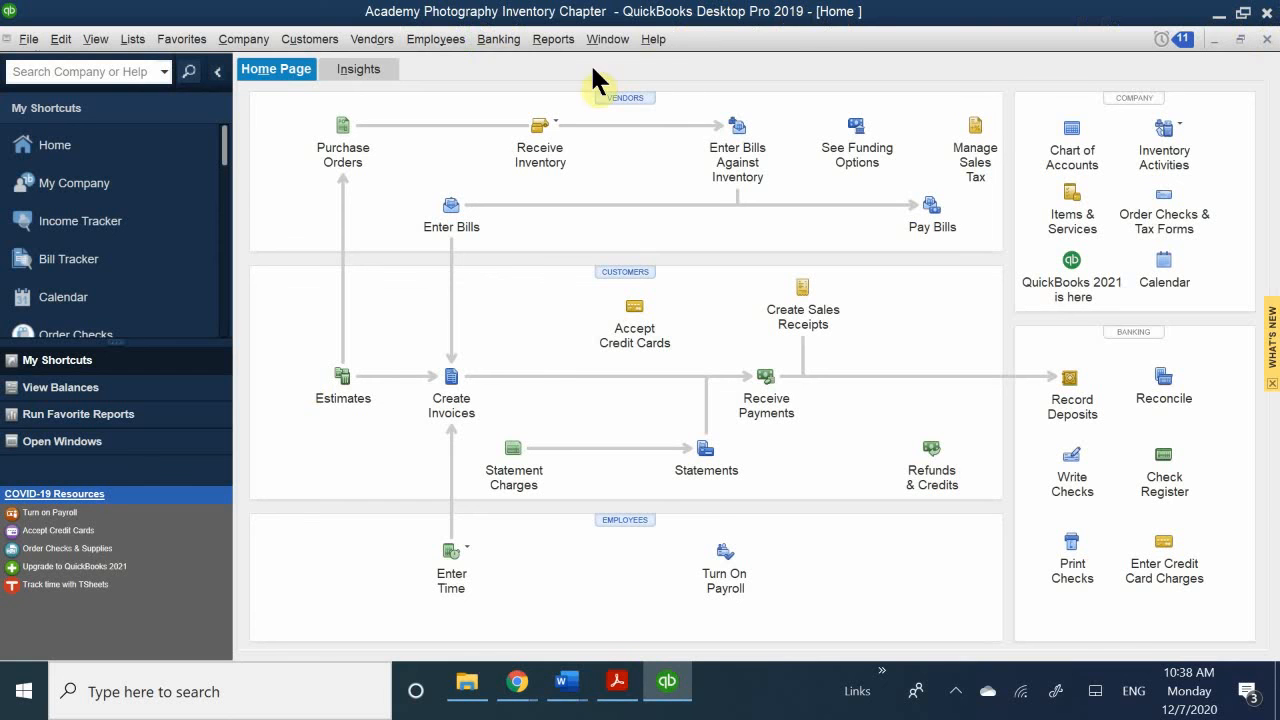
# Run the Inventory Stock Status by Item report.
pyautogui.click(555, 35)
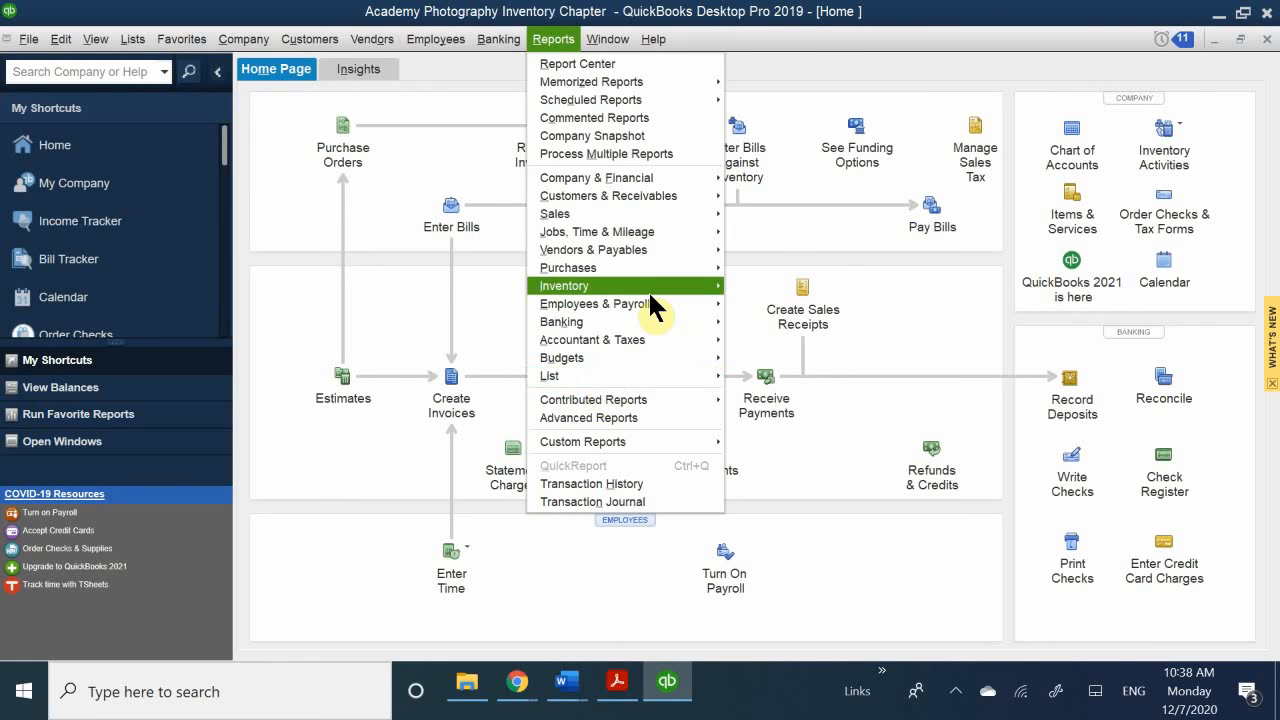
pyautogui.moveTo(649, 293)
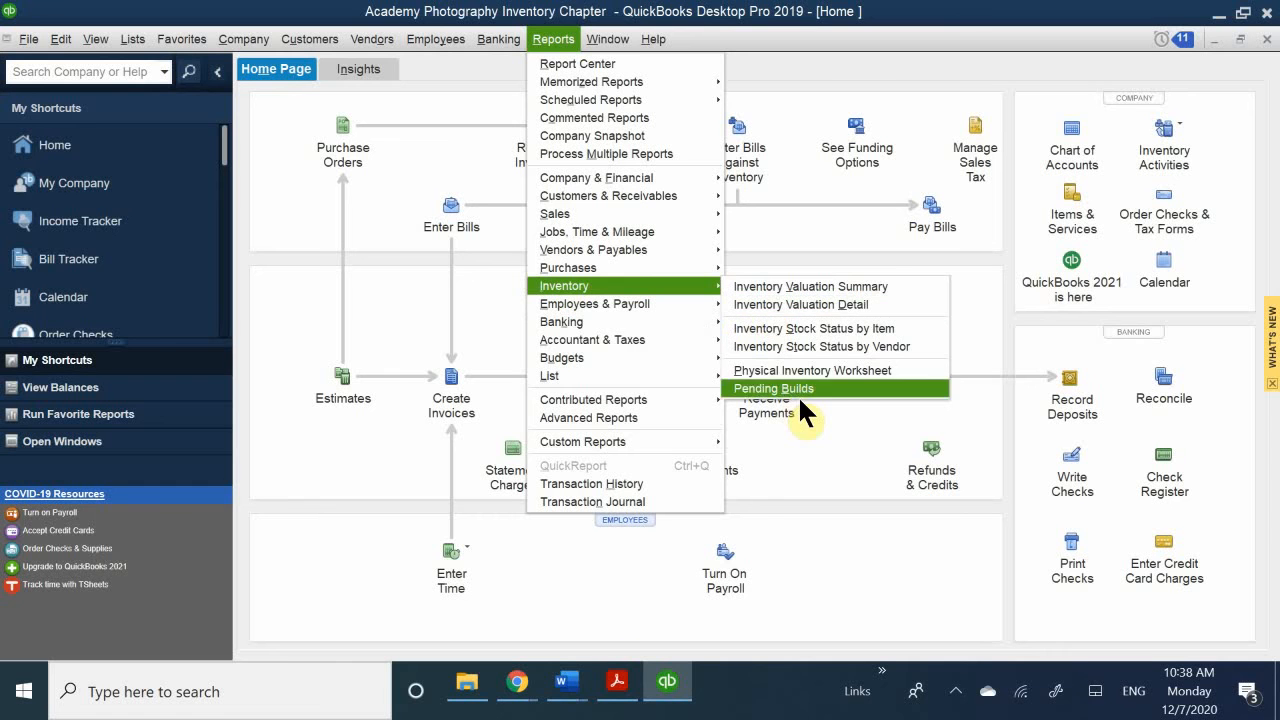
pyautogui.click(852, 330)
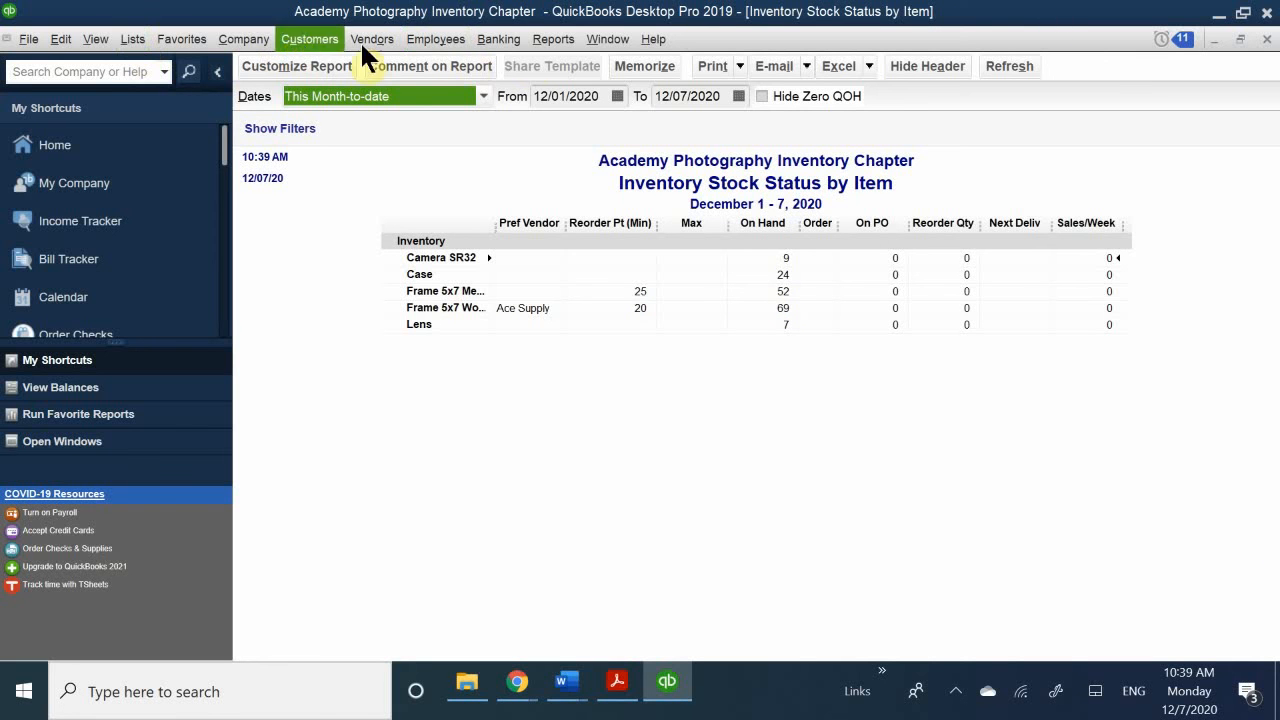
# Run the Inventory Valuation Summary report and dismiss its feature tips.
pyautogui.click(552, 40)
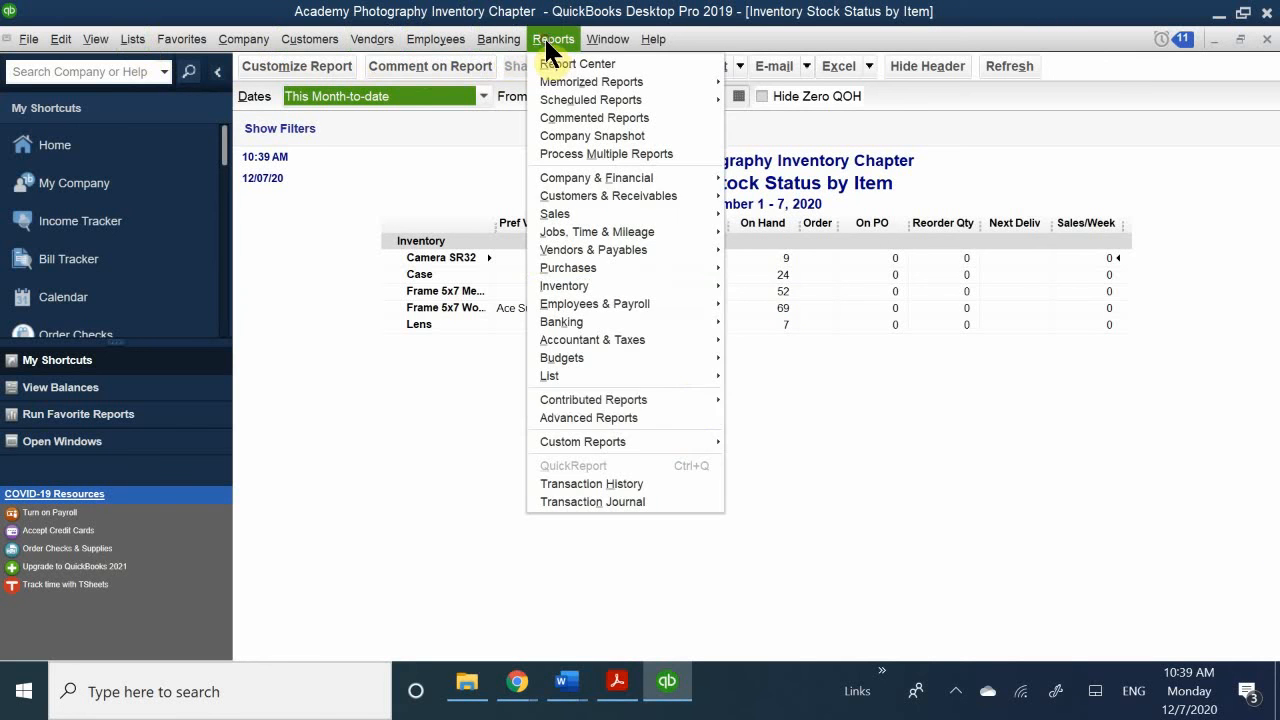
pyautogui.moveTo(610, 285)
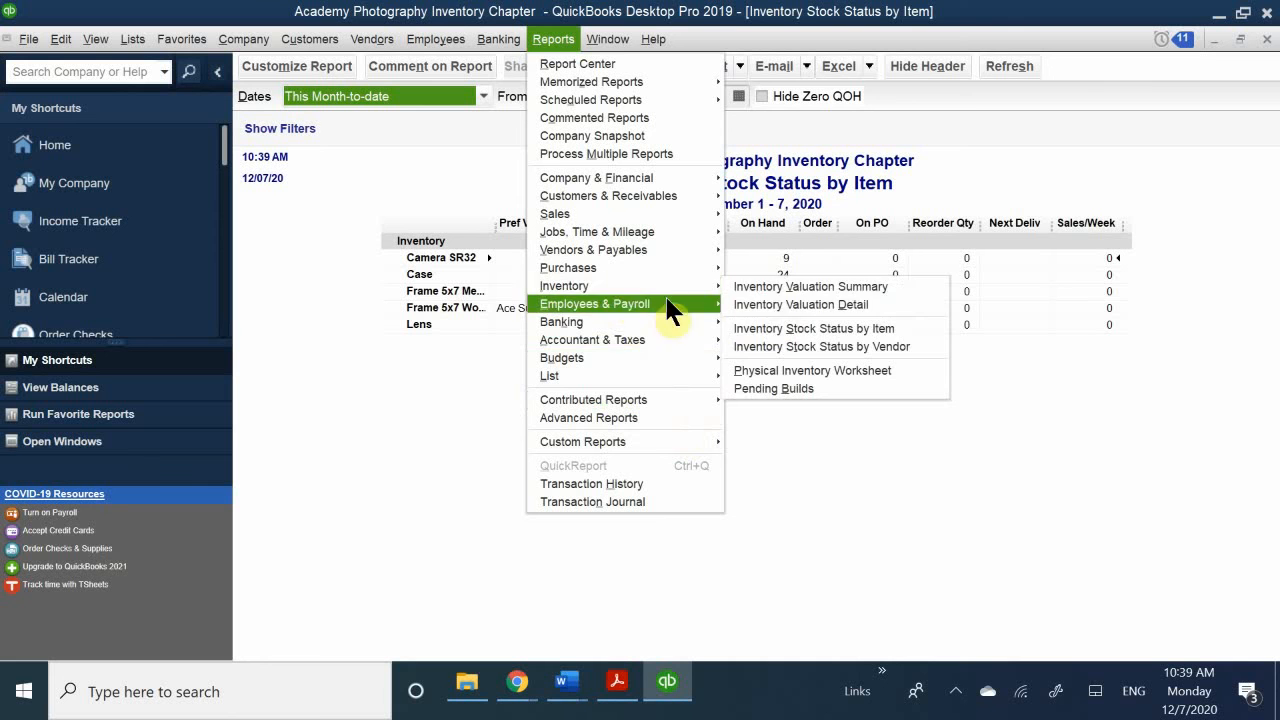
pyautogui.click(819, 285)
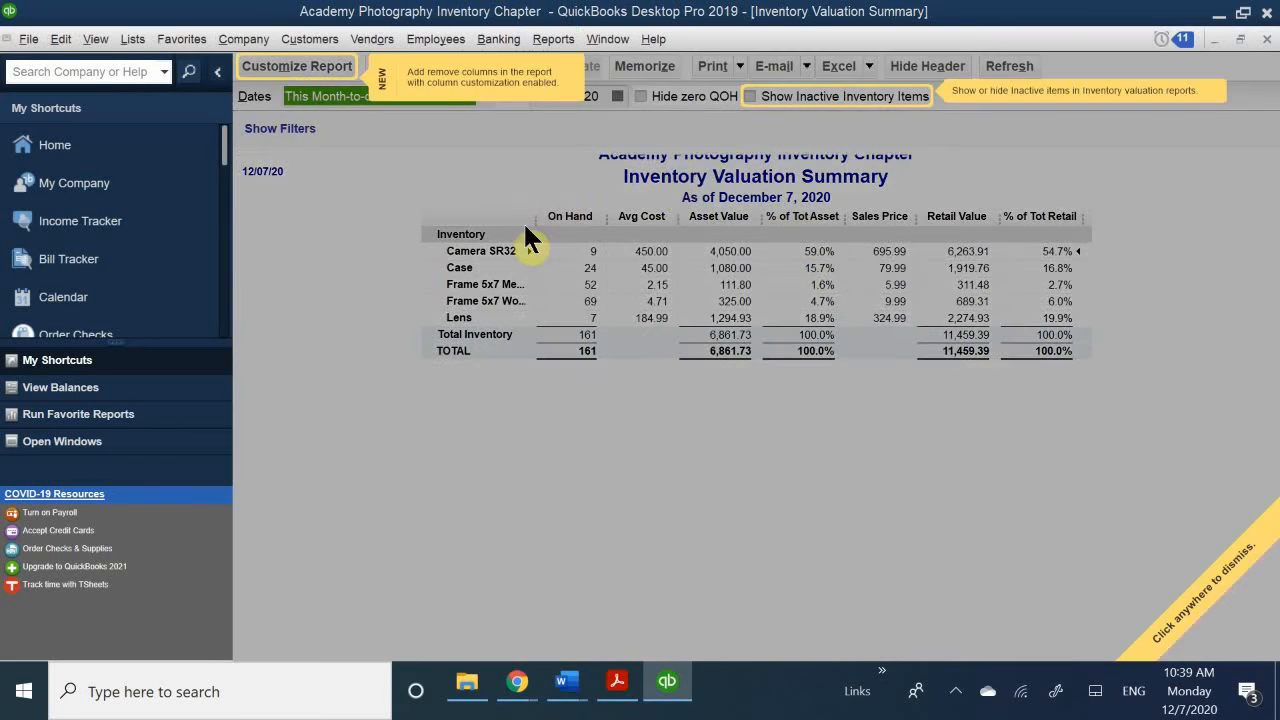
pyautogui.click(494, 162)
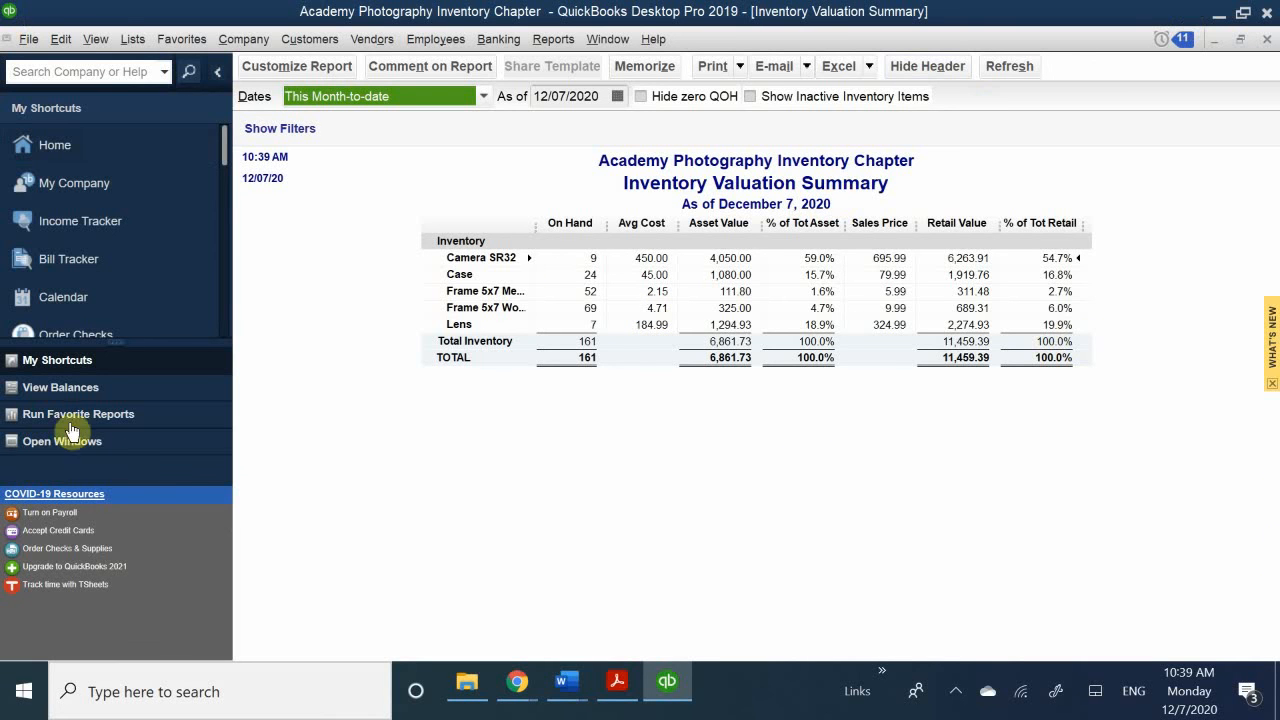
pyautogui.click(957, 703)
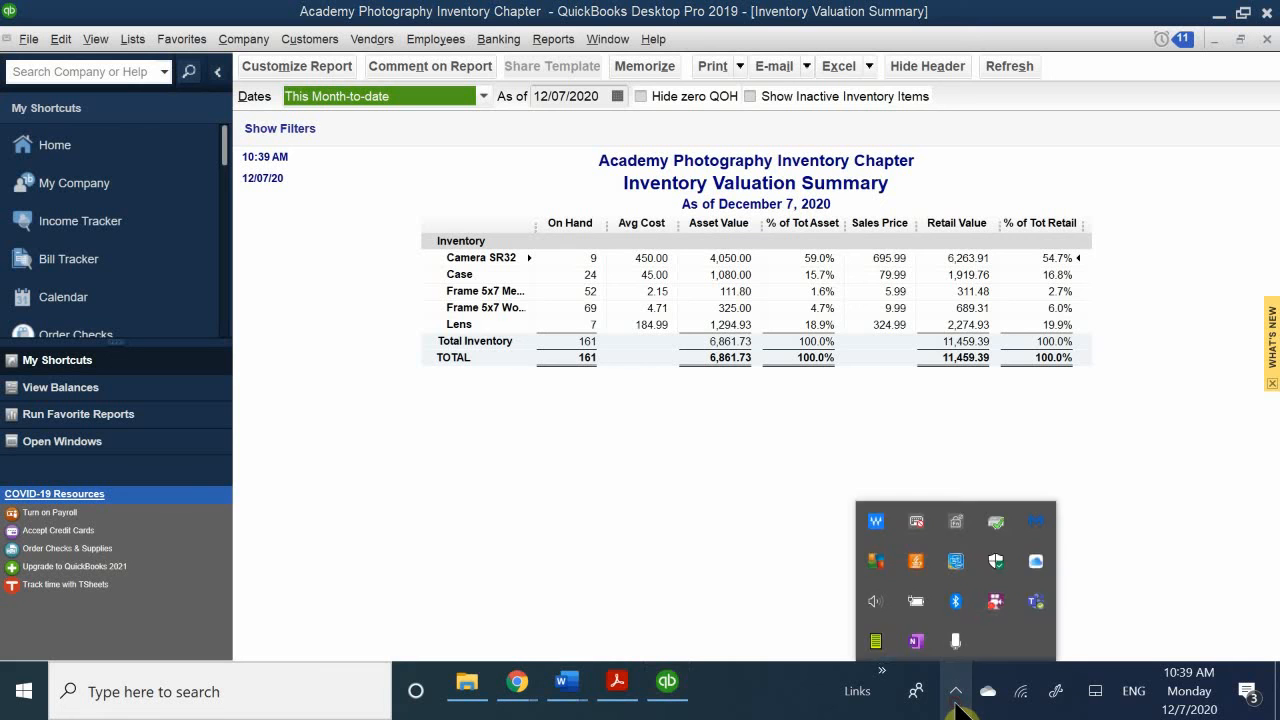
pyautogui.click(957, 703)
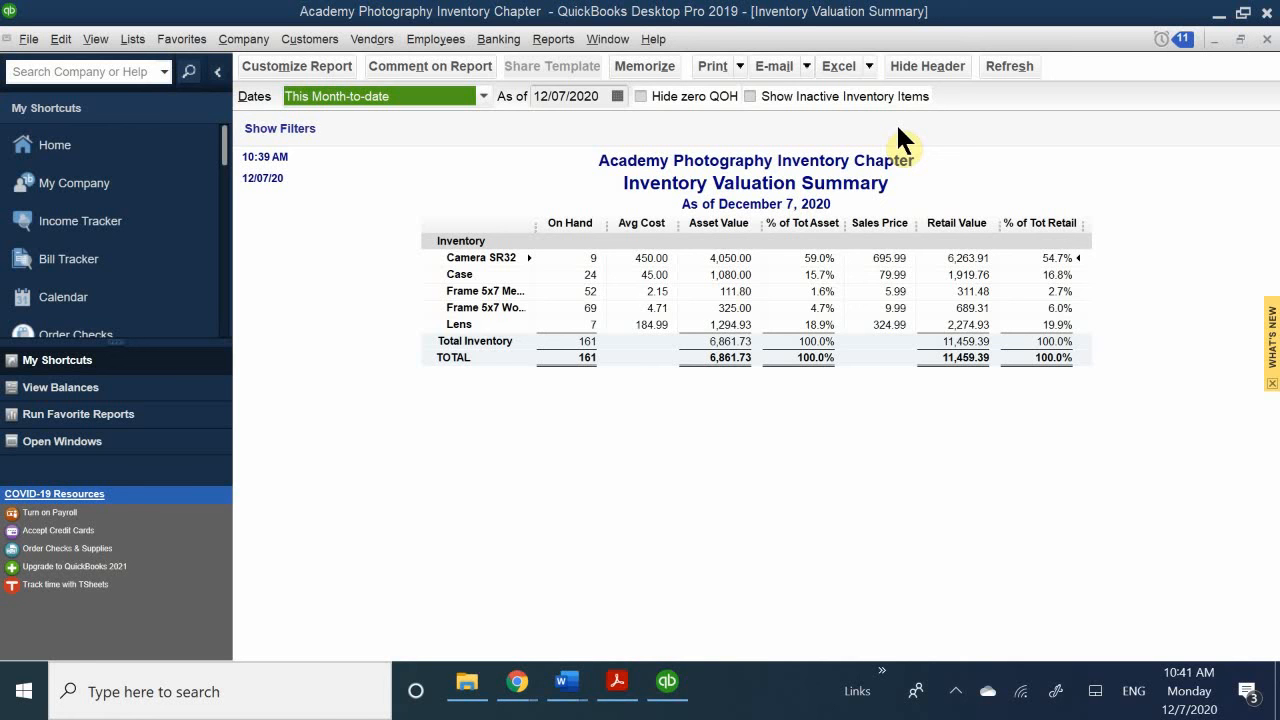
# Close the Inventory Valuation Summary and Inventory Stock Status by Item reports.
pyautogui.click(1267, 39)
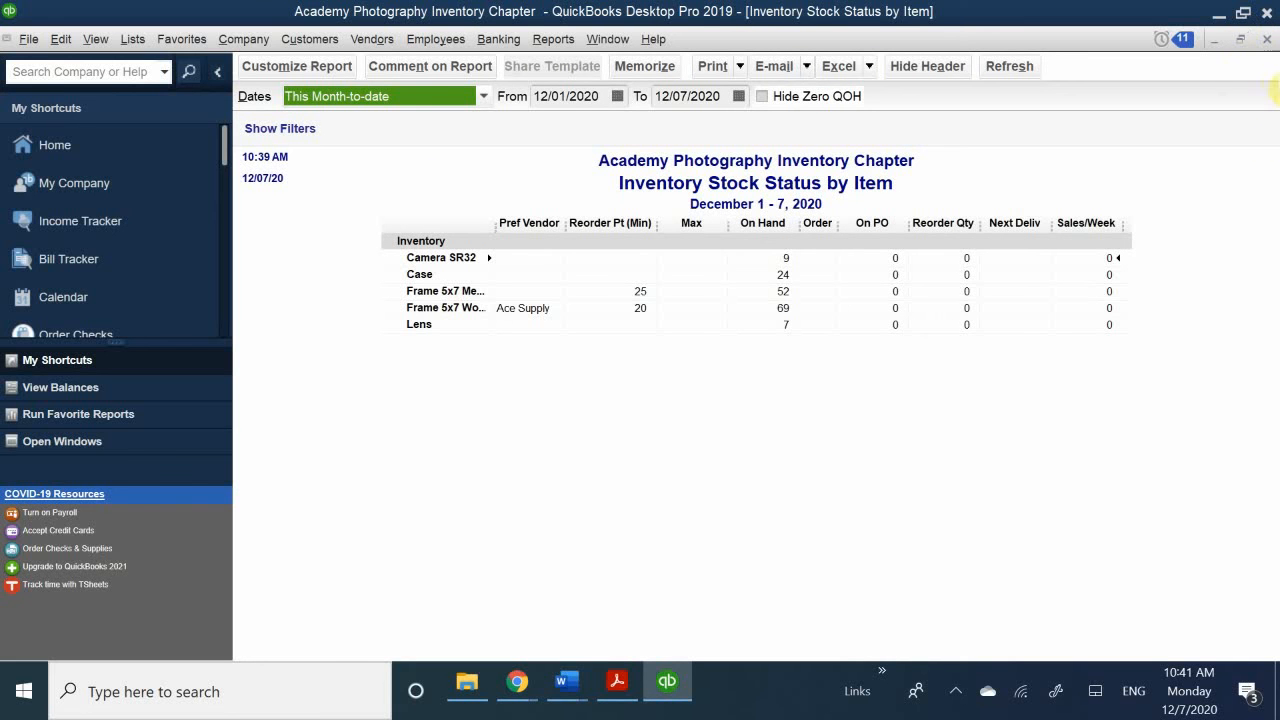
pyautogui.click(1265, 39)
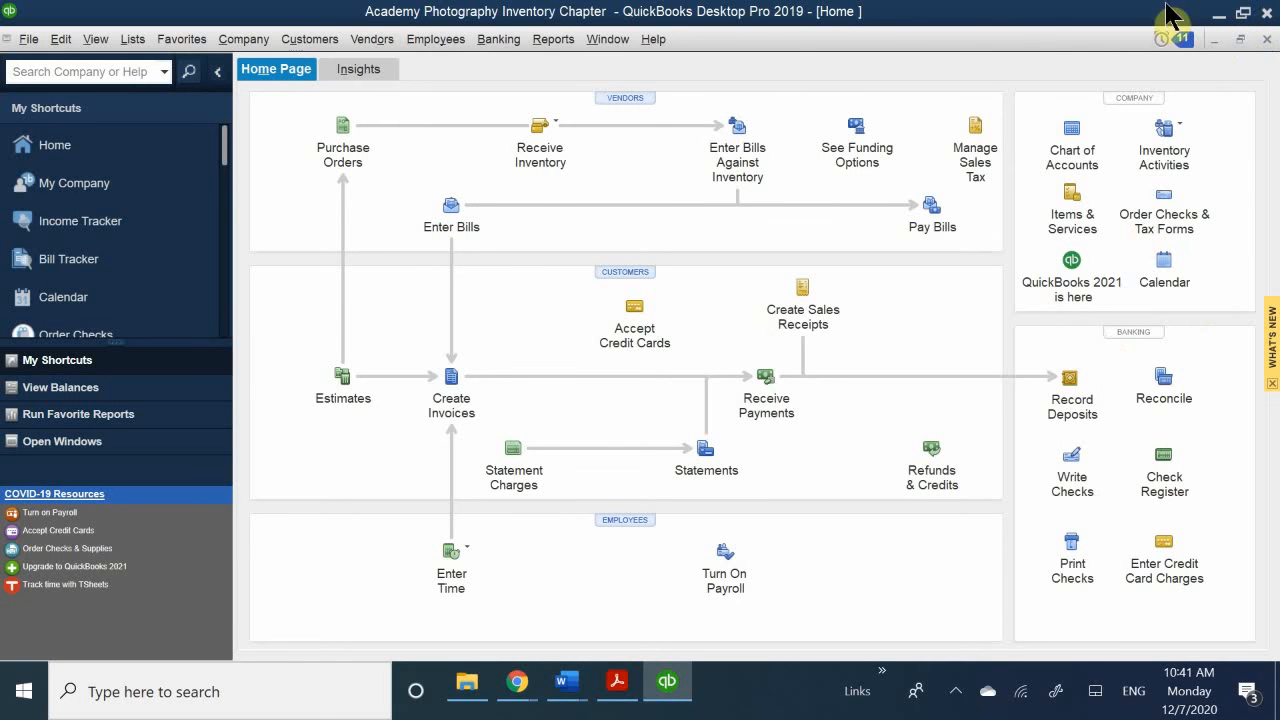
# Start a new item of type Group from the item list and name it "Retouching 5x7 Picture".
pyautogui.click(1065, 226)
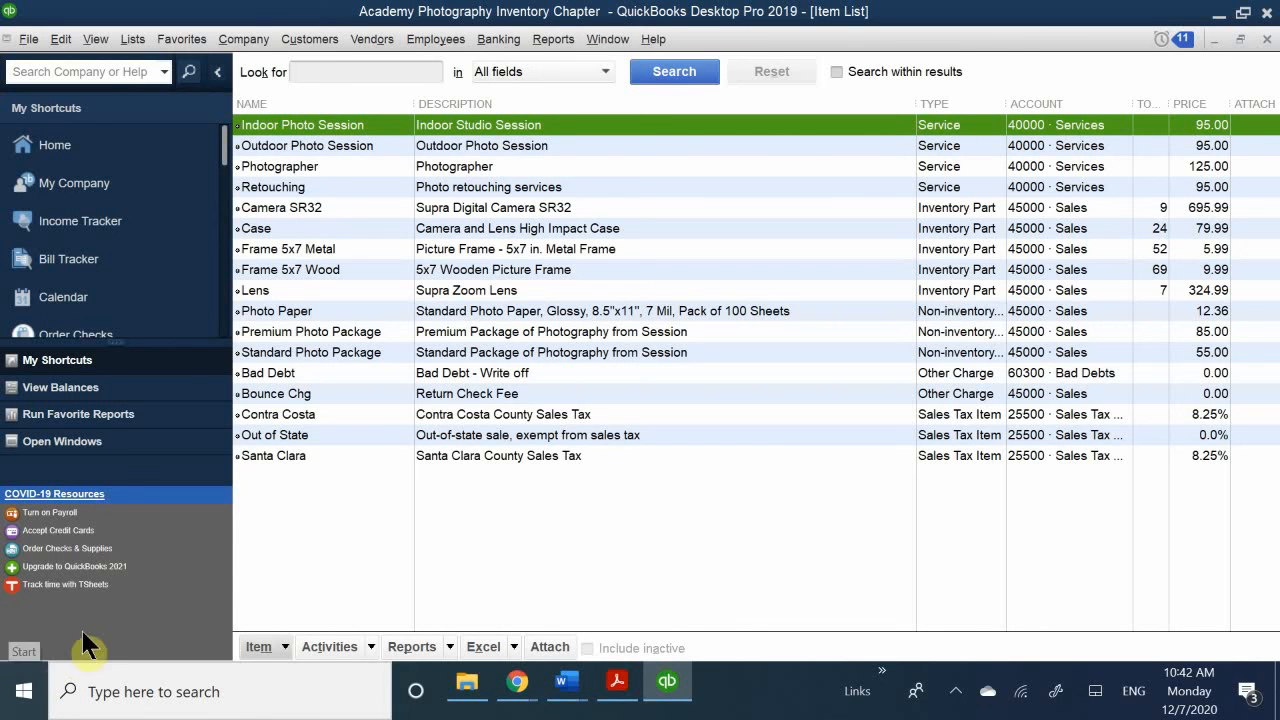
pyautogui.click(279, 650)
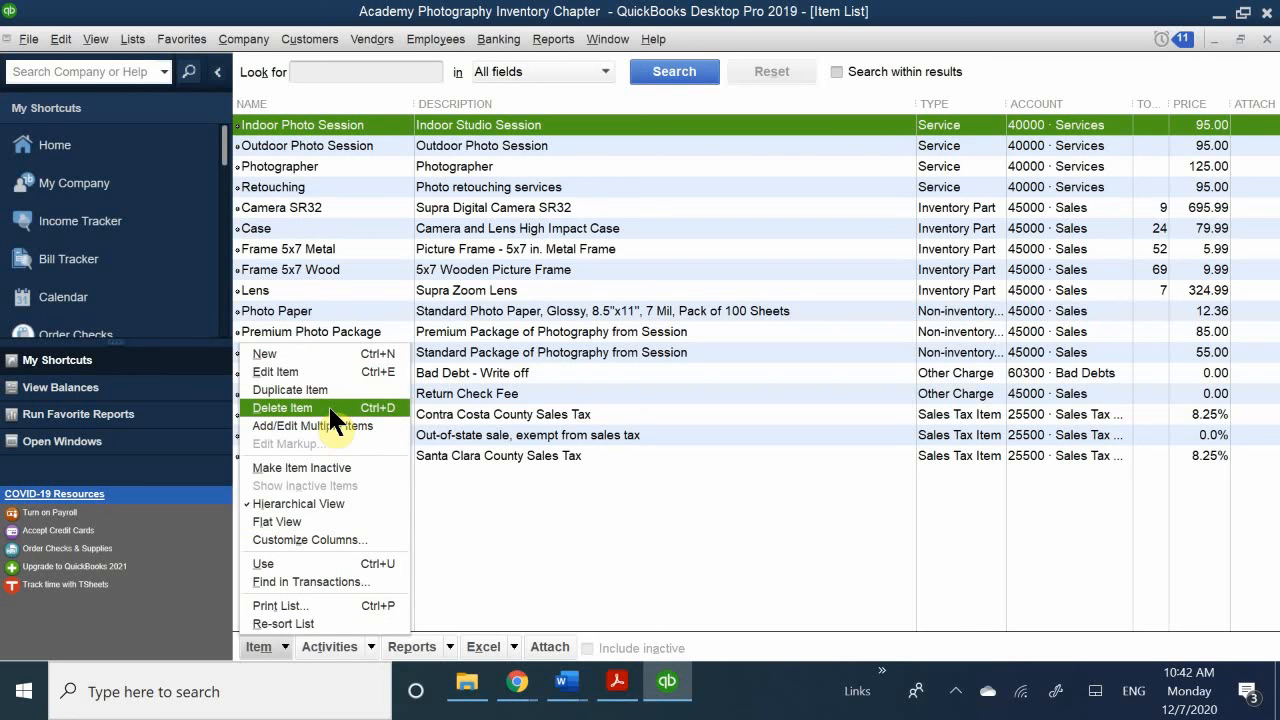
pyautogui.click(308, 350)
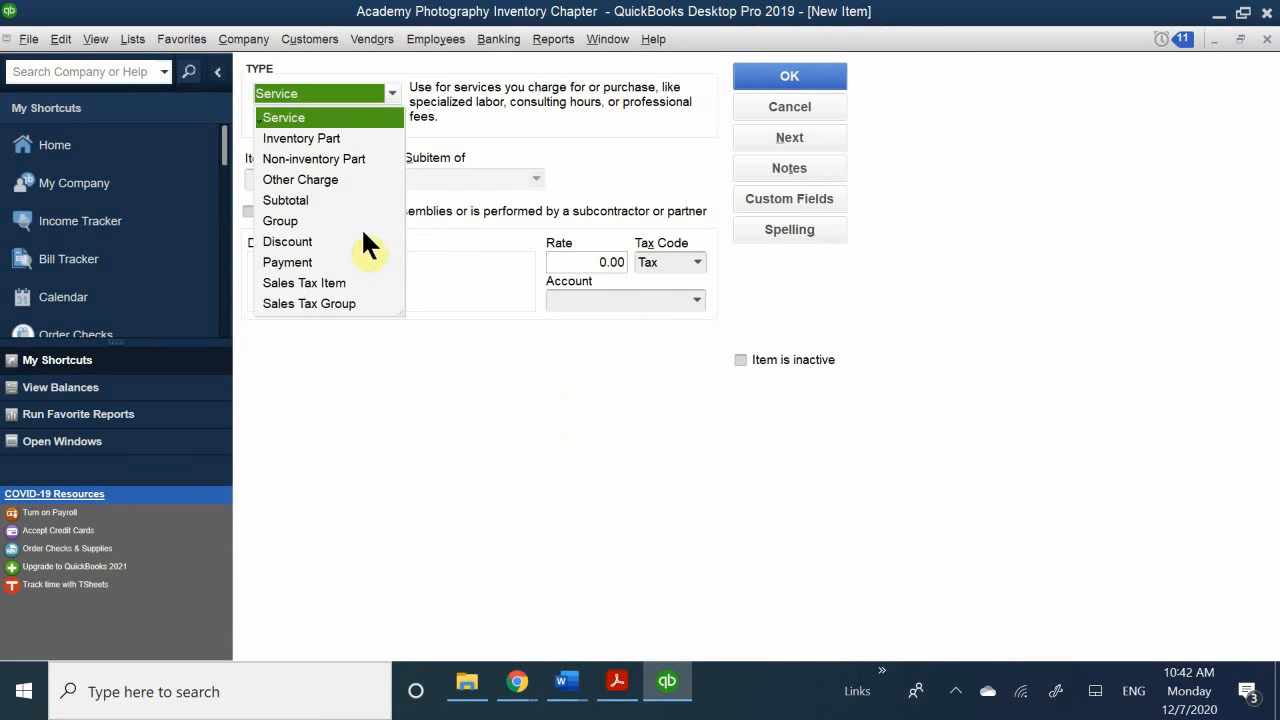
pyautogui.click(289, 219)
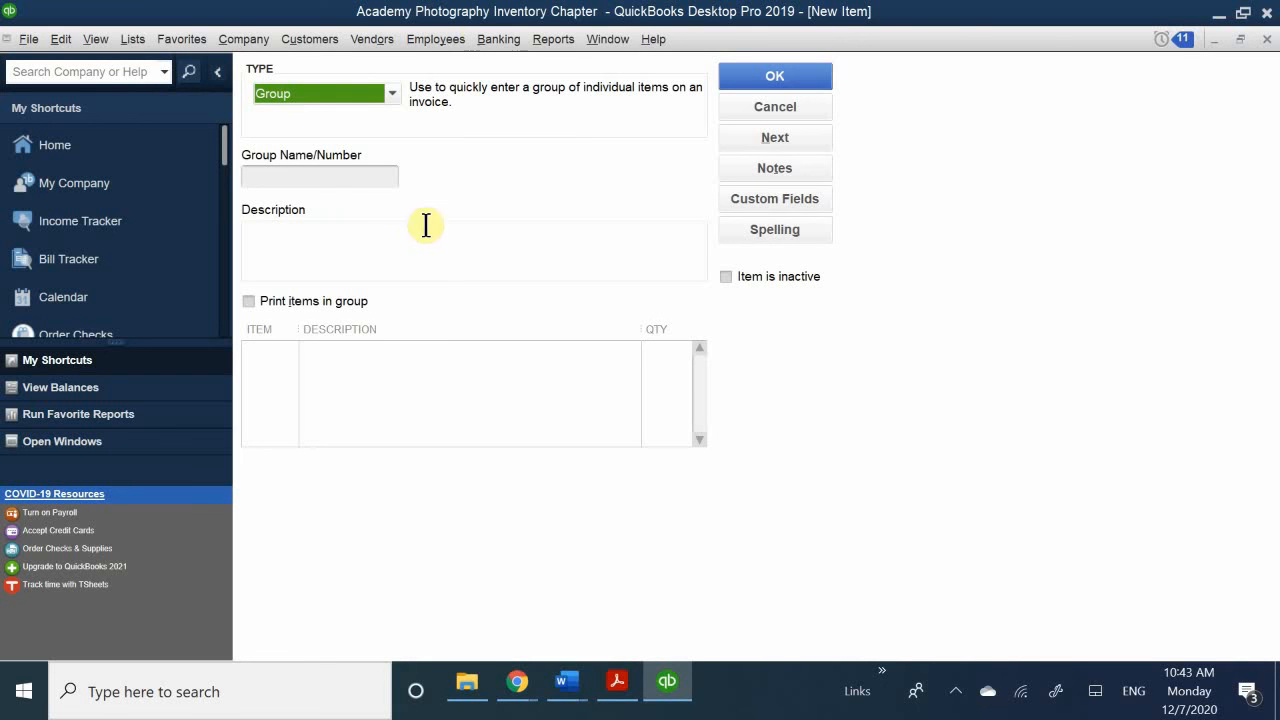
pyautogui.click(300, 178)
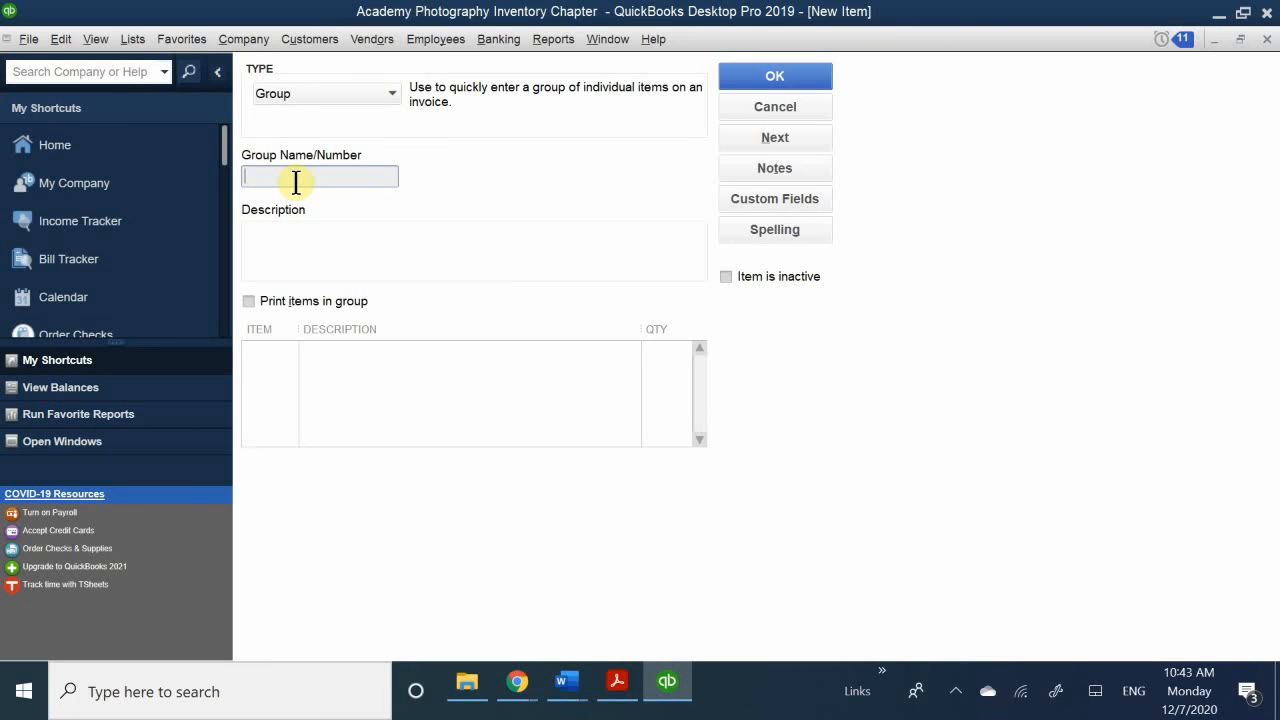
pyautogui.write('Retouching 5')
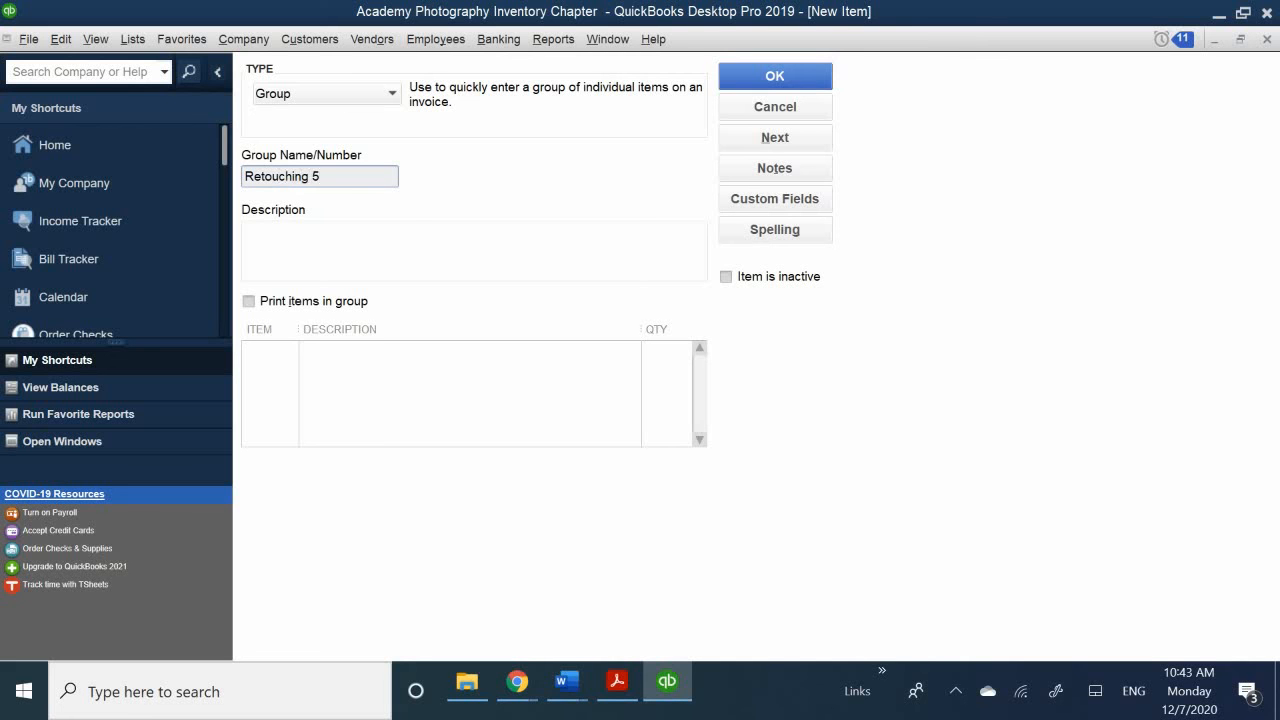
pyautogui.write('x7 Picture')
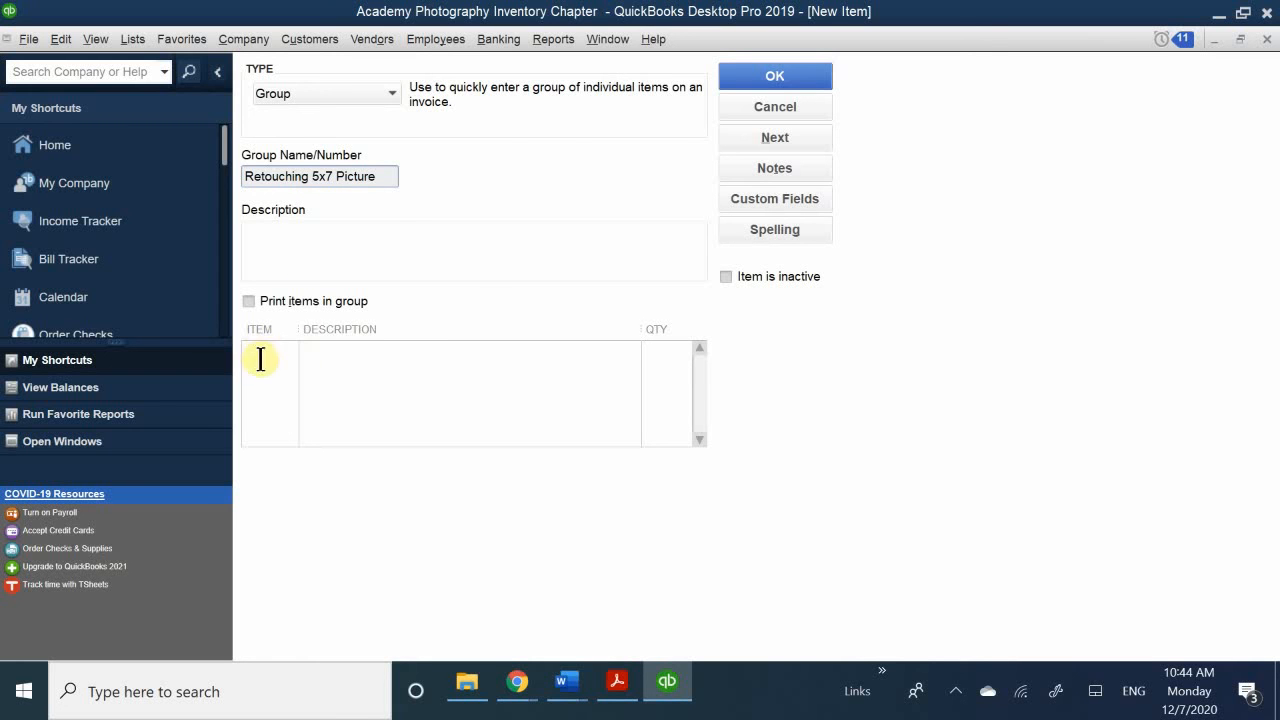
# Widen the group's item column, enter the description "Package Deal Retouching with a 5x7 Wood Frame", and enable printing the items in the group.
pyautogui.moveTo(295, 340); pyautogui.dragTo(364, 352)
pyautogui.click(334, 355)
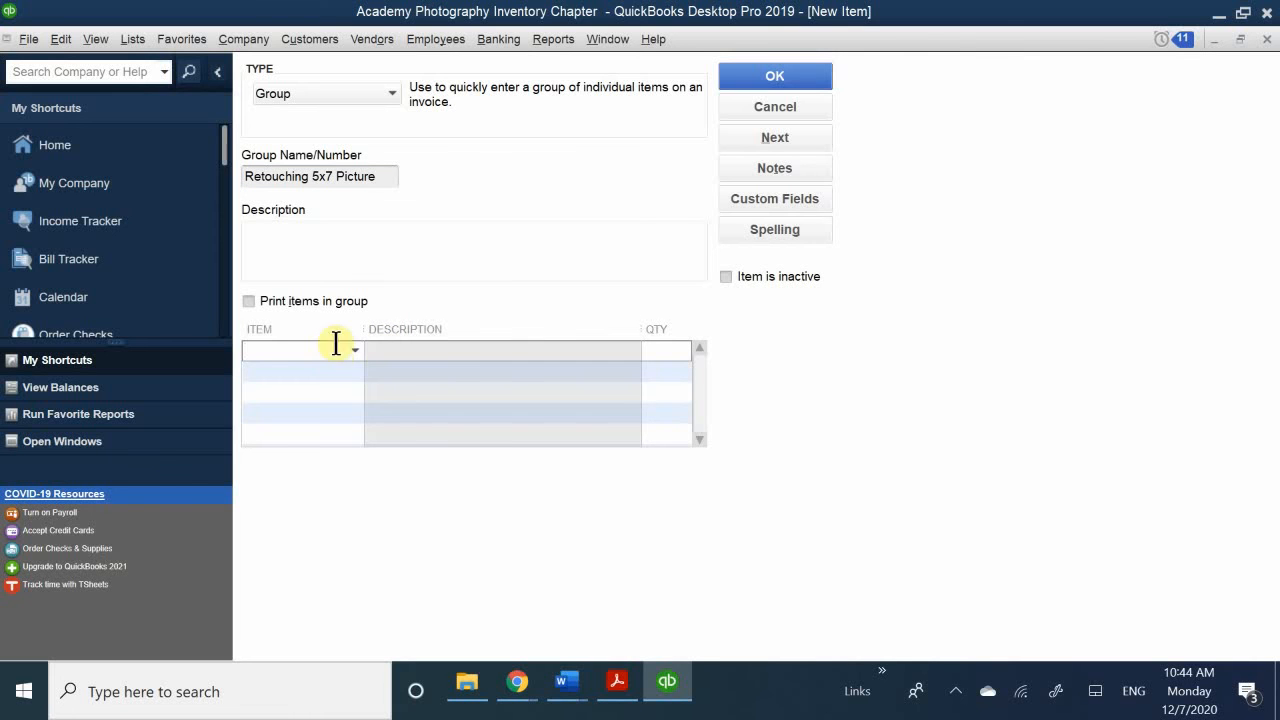
pyautogui.click(356, 250)
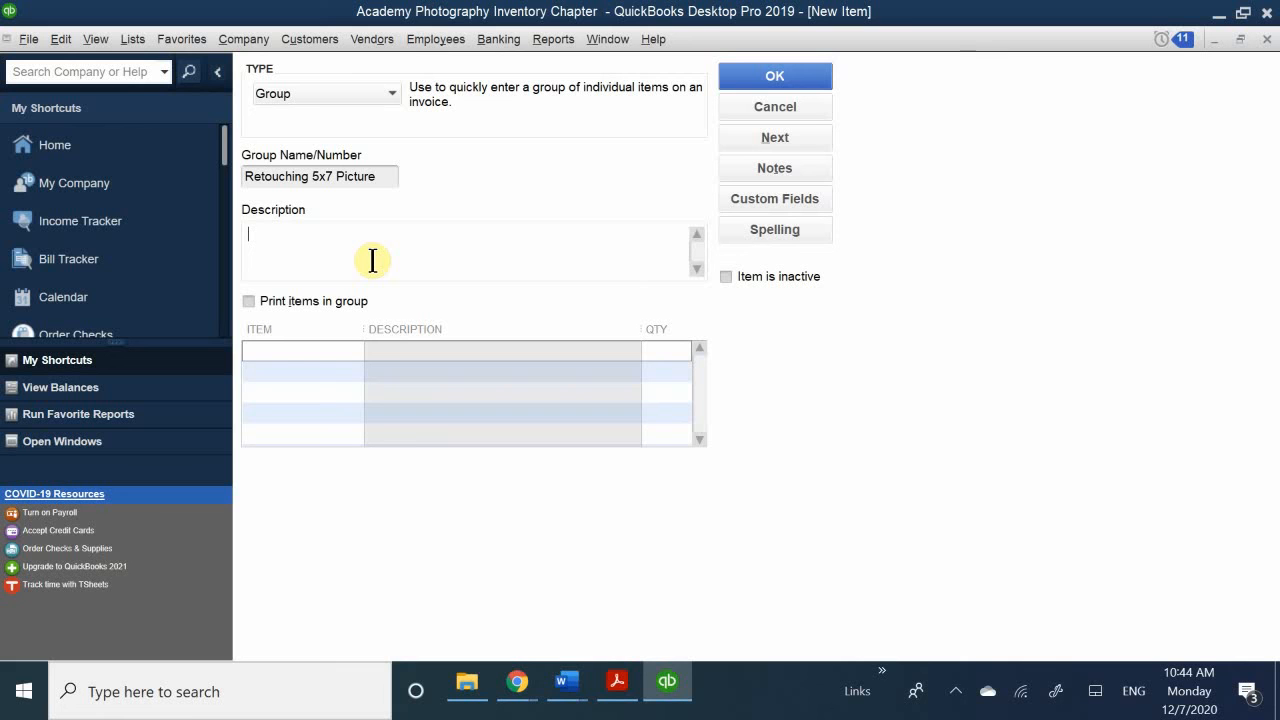
pyautogui.write('Packa')
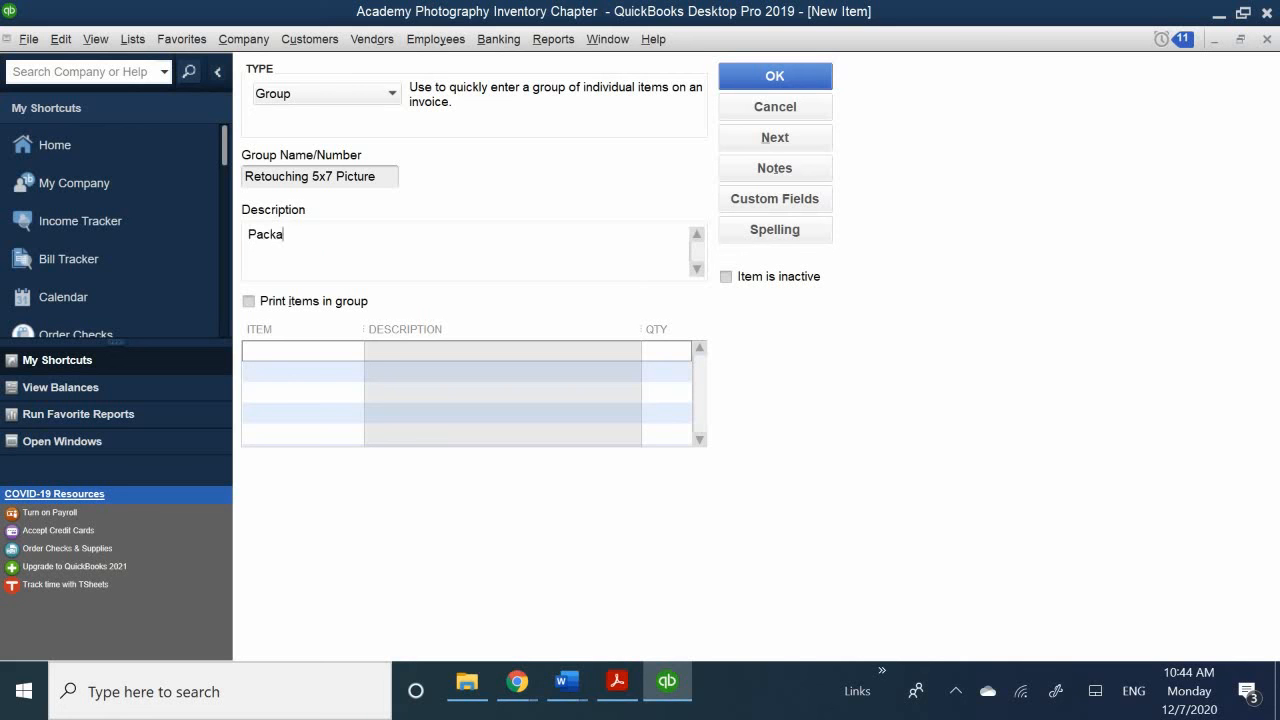
pyautogui.write('ge Deal Retouching')
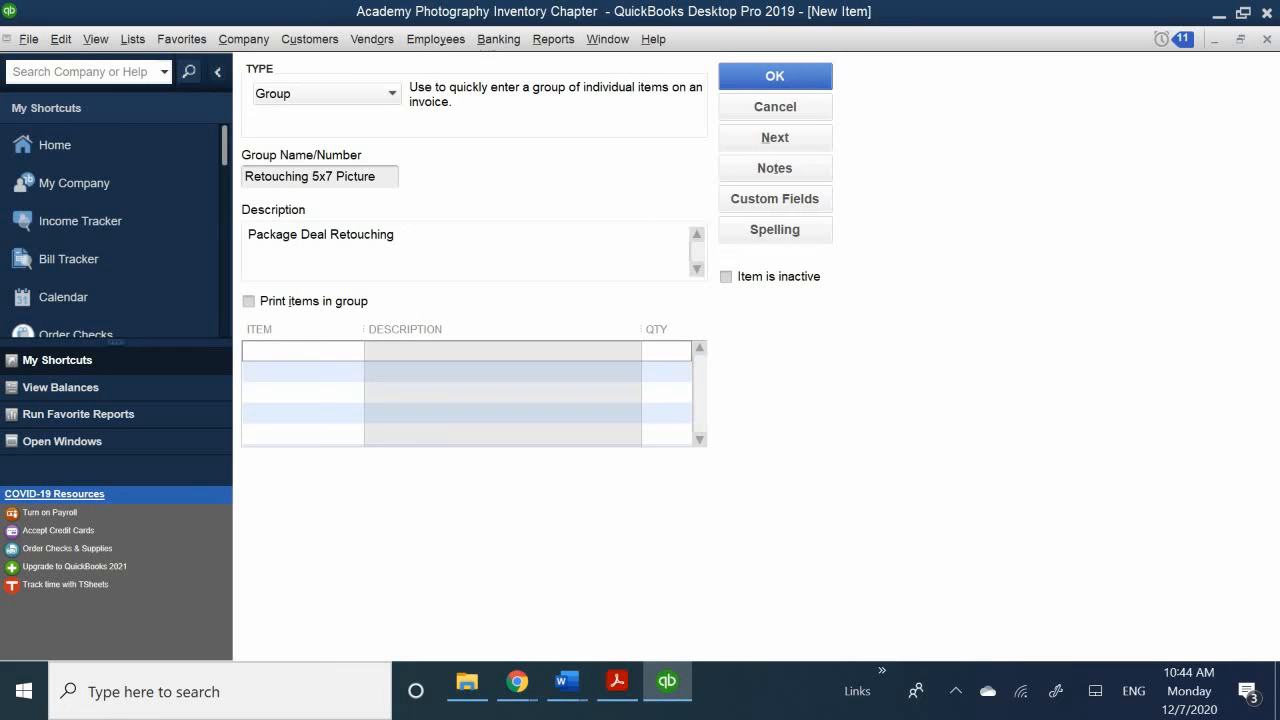
pyautogui.write(' with a 5x7 Wood Frame')
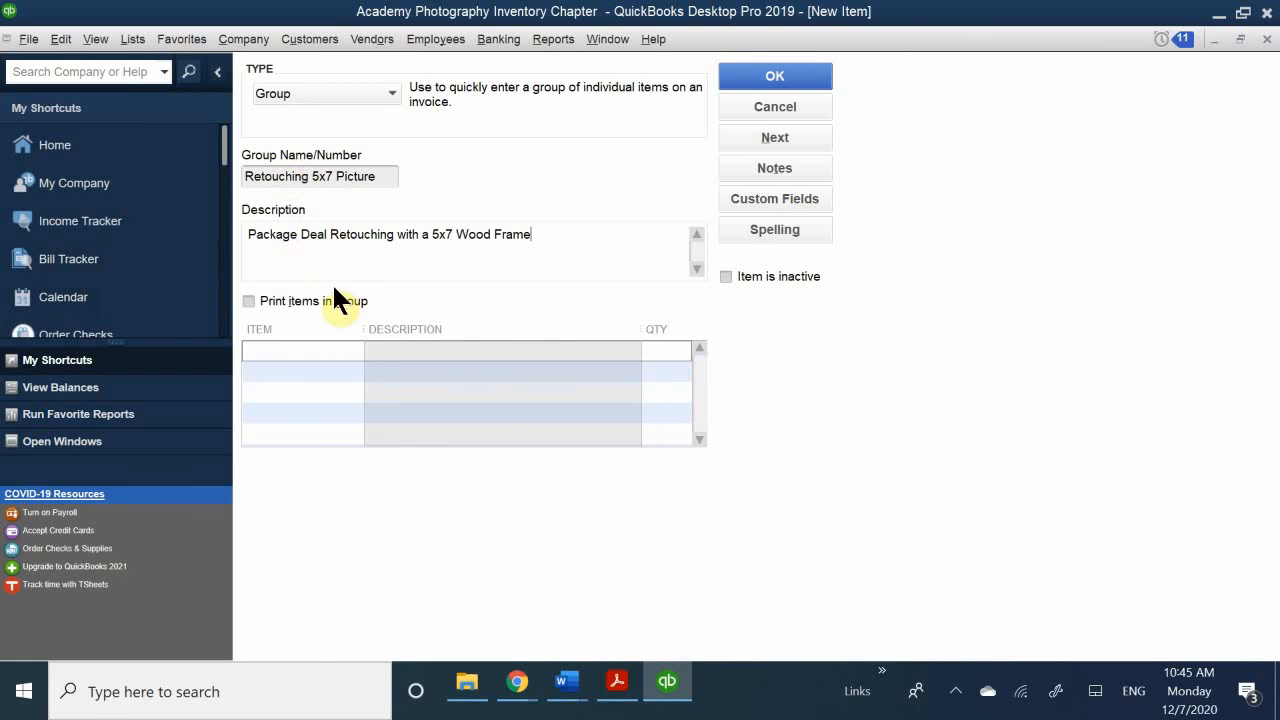
pyautogui.click(284, 300)
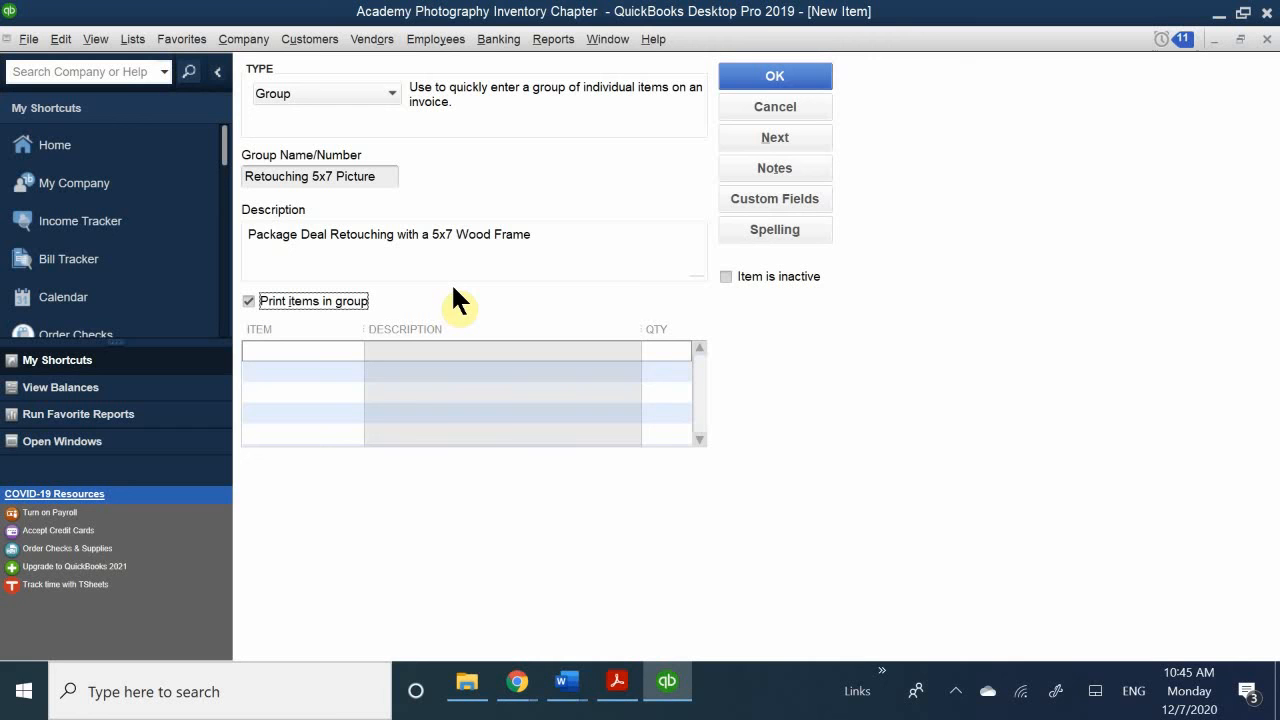
# Add the Retouching service to the group's first line with a quantity of 3.
pyautogui.click(273, 354)
pyautogui.write('Retouching')
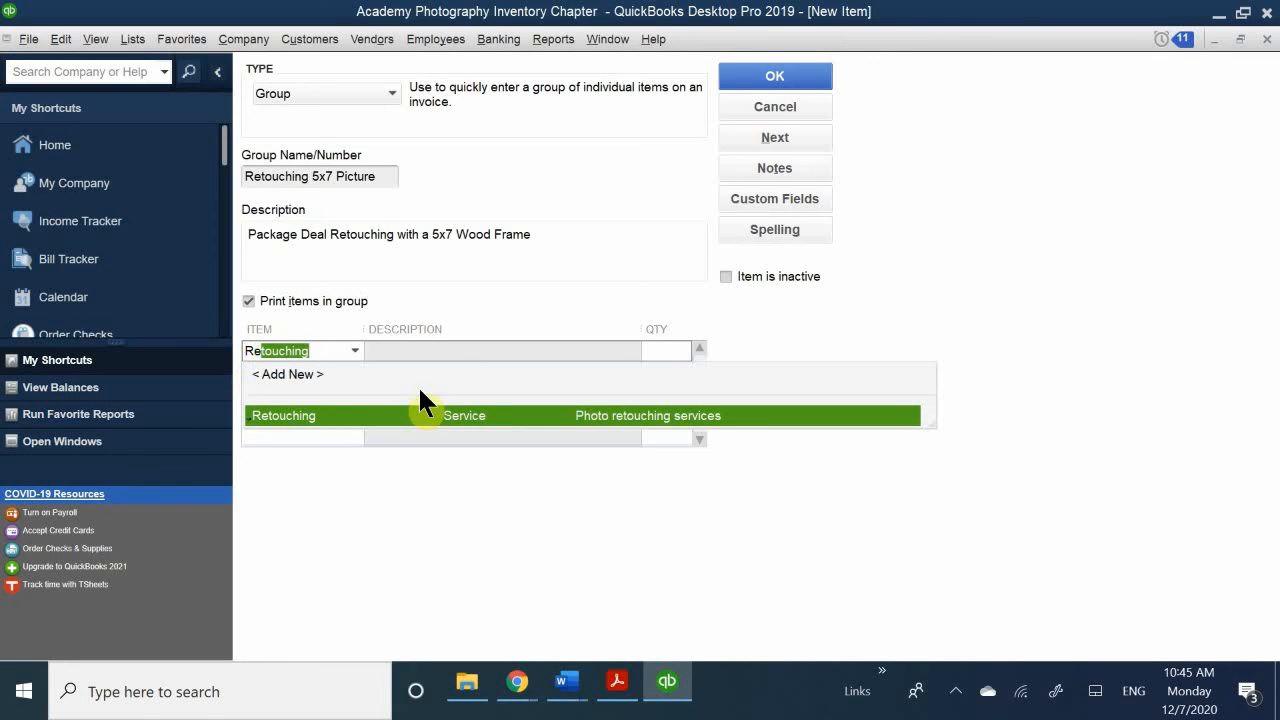
pyautogui.click(329, 415)
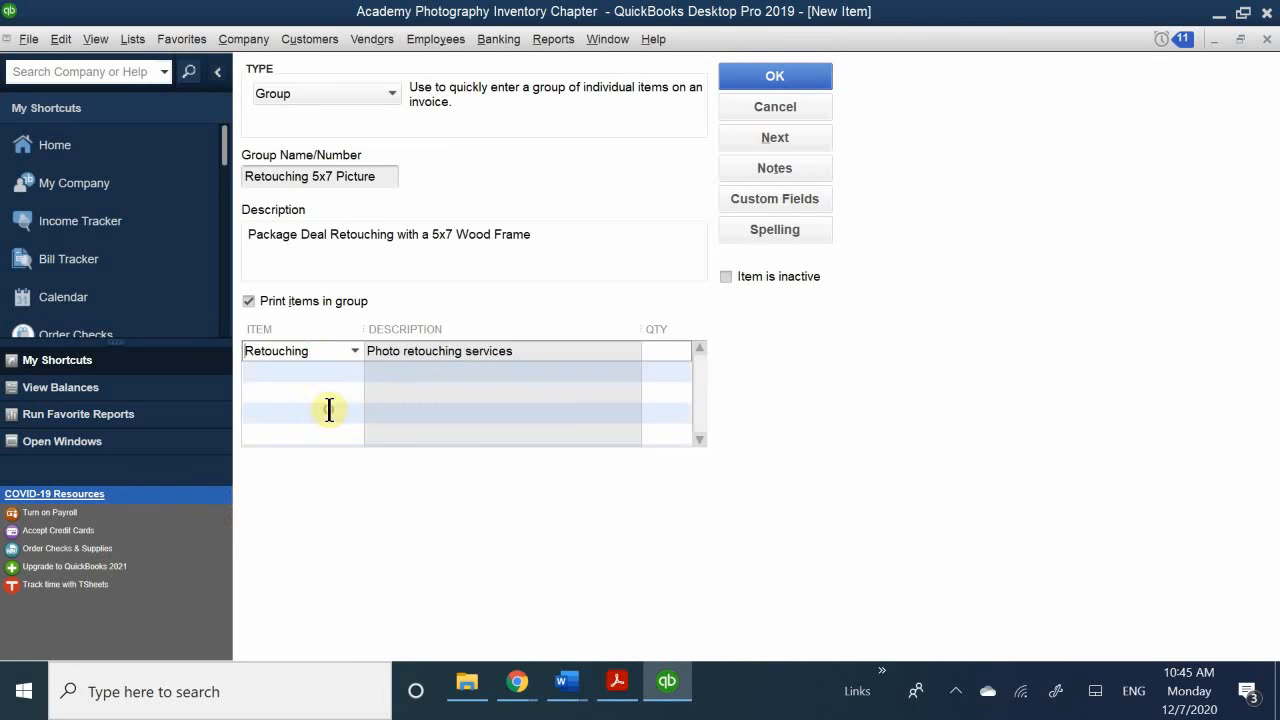
pyautogui.click(672, 352)
pyautogui.write('3')
# Add Frame 5x7 Wood to the group's second line with a quantity of 1, save the group item, and close the item list.
pyautogui.click(286, 374)
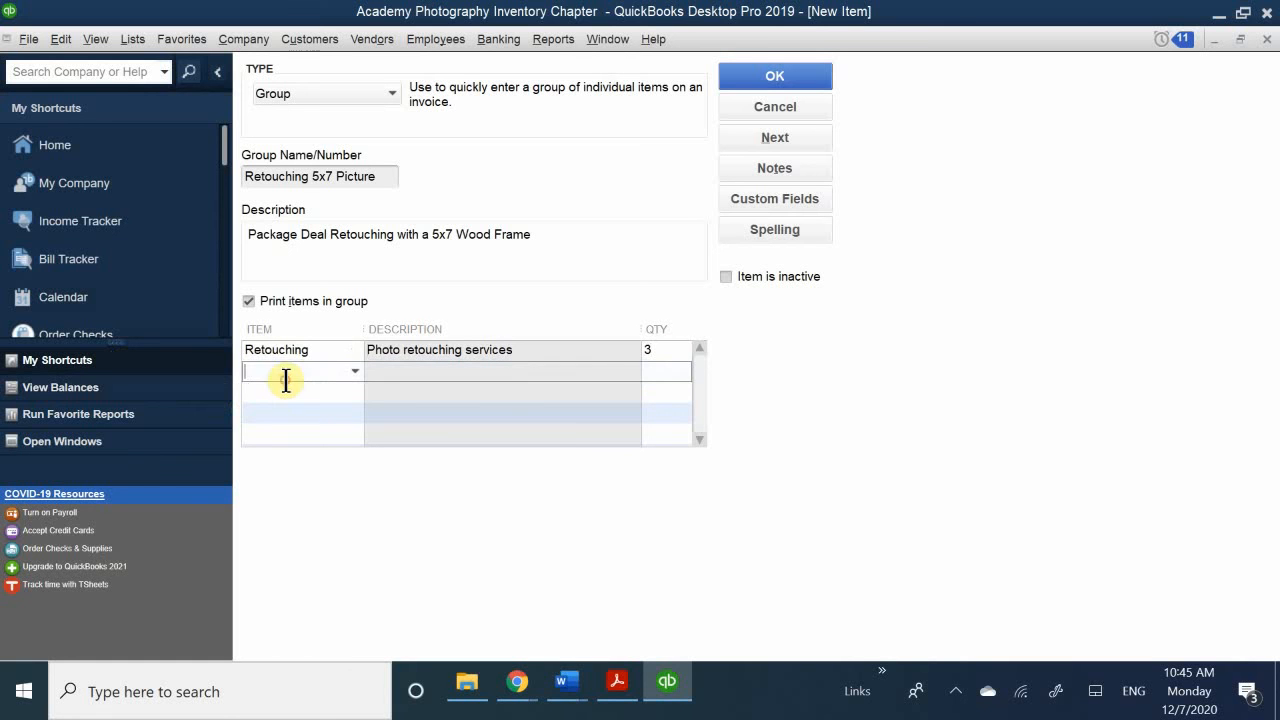
pyautogui.write('Frame 5x7 Wood')
pyautogui.click(330, 456)
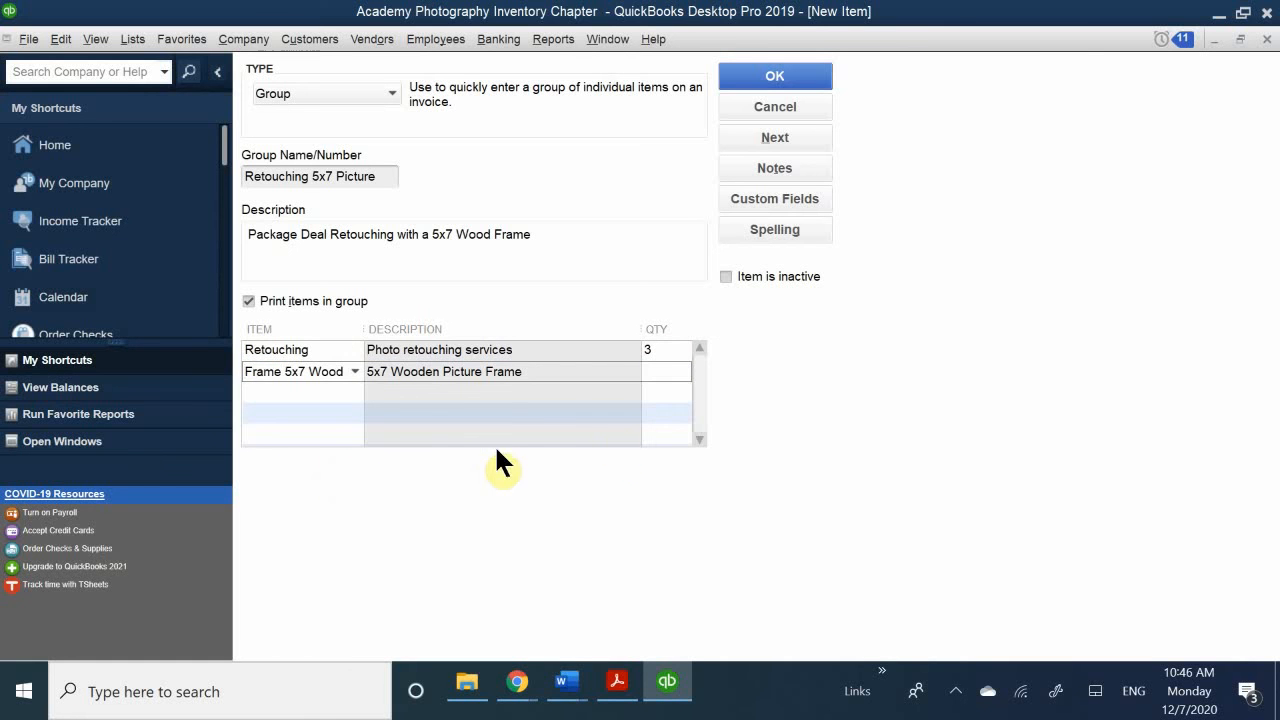
pyautogui.click(650, 372)
pyautogui.write('1')
pyautogui.click(756, 78)
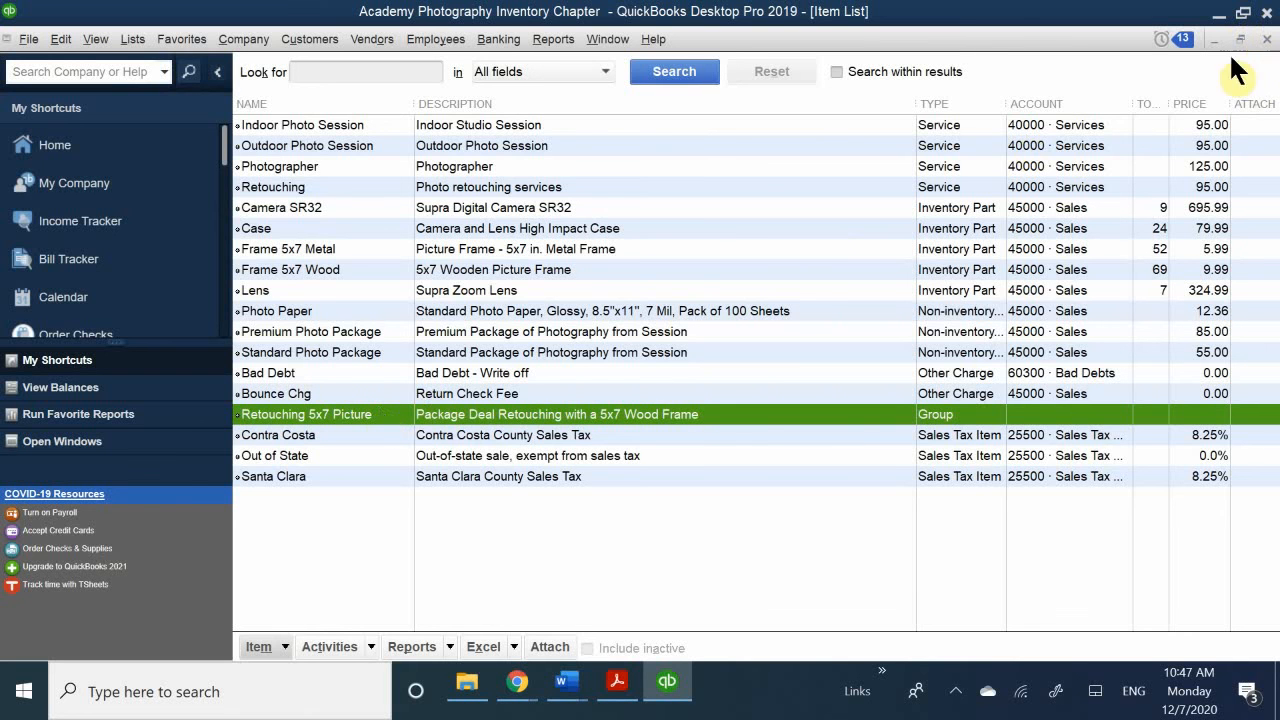
pyautogui.click(1267, 39)
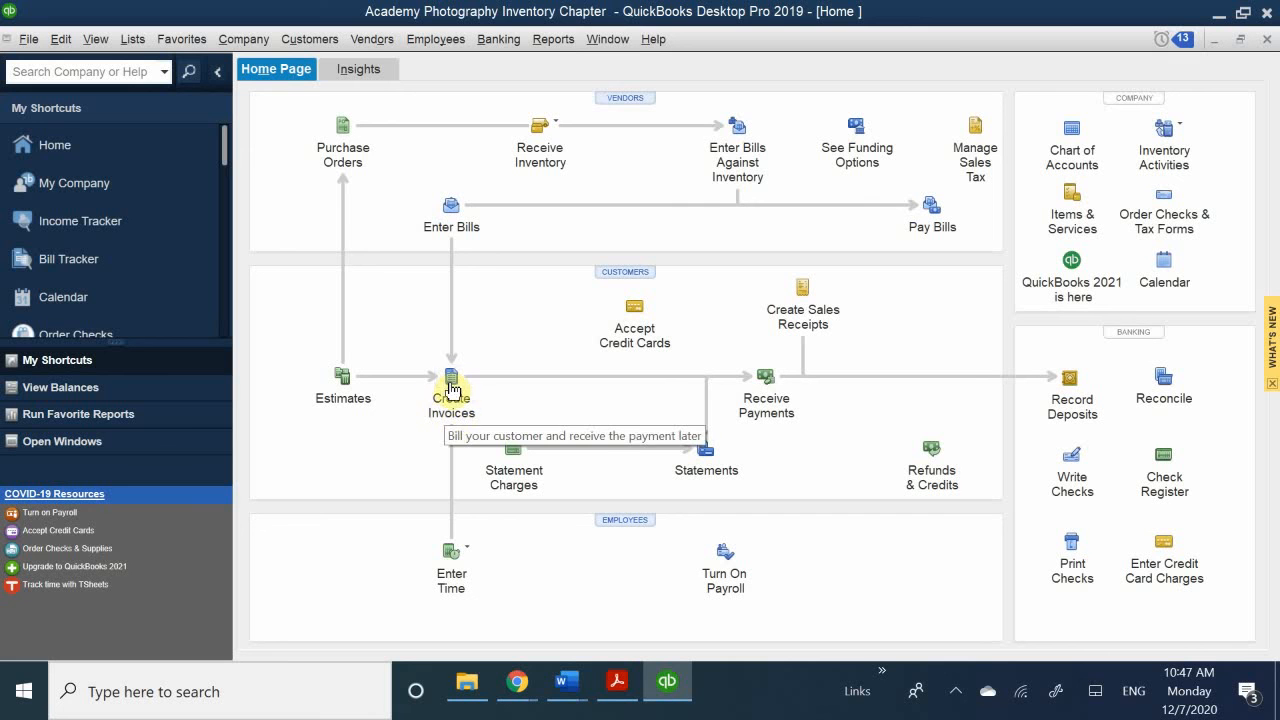
# Start a new sales receipt, fill in the customer's name from the existing customers, and set the class to San Jose.
pyautogui.click(791, 300)
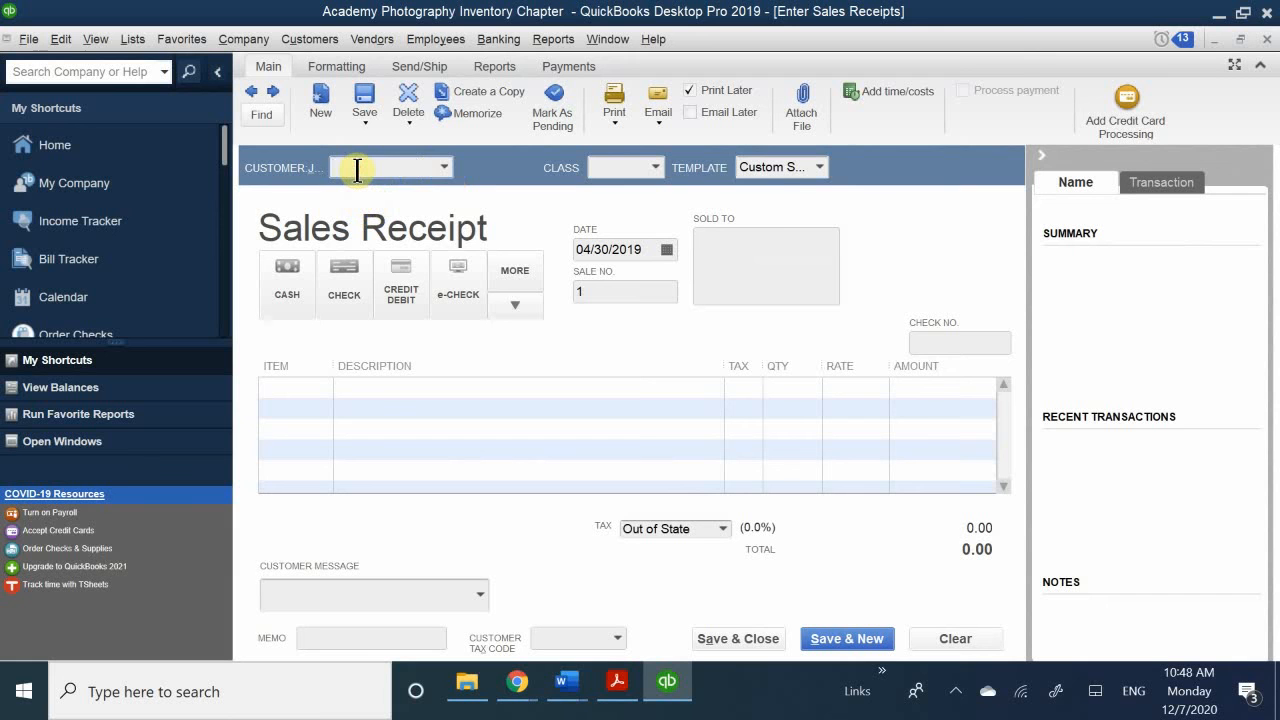
pyautogui.write('d')
pyautogui.press('BackSpace')
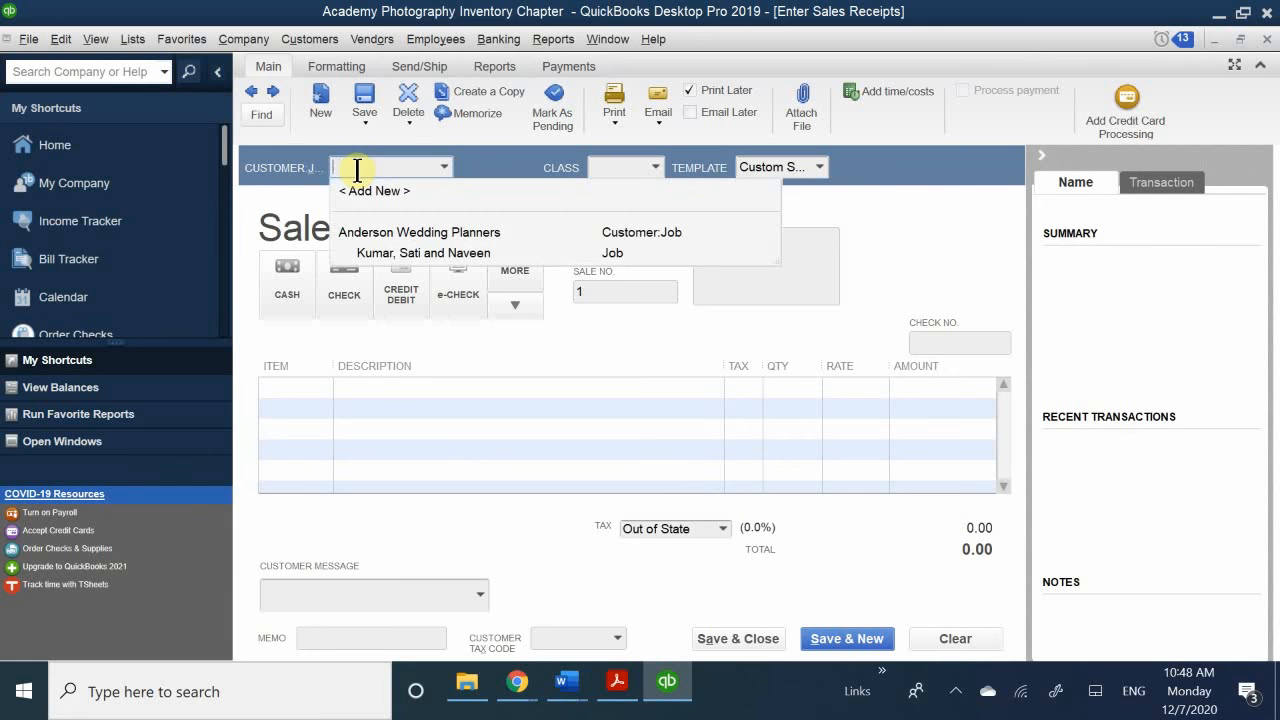
pyautogui.write('Berry, Ron')
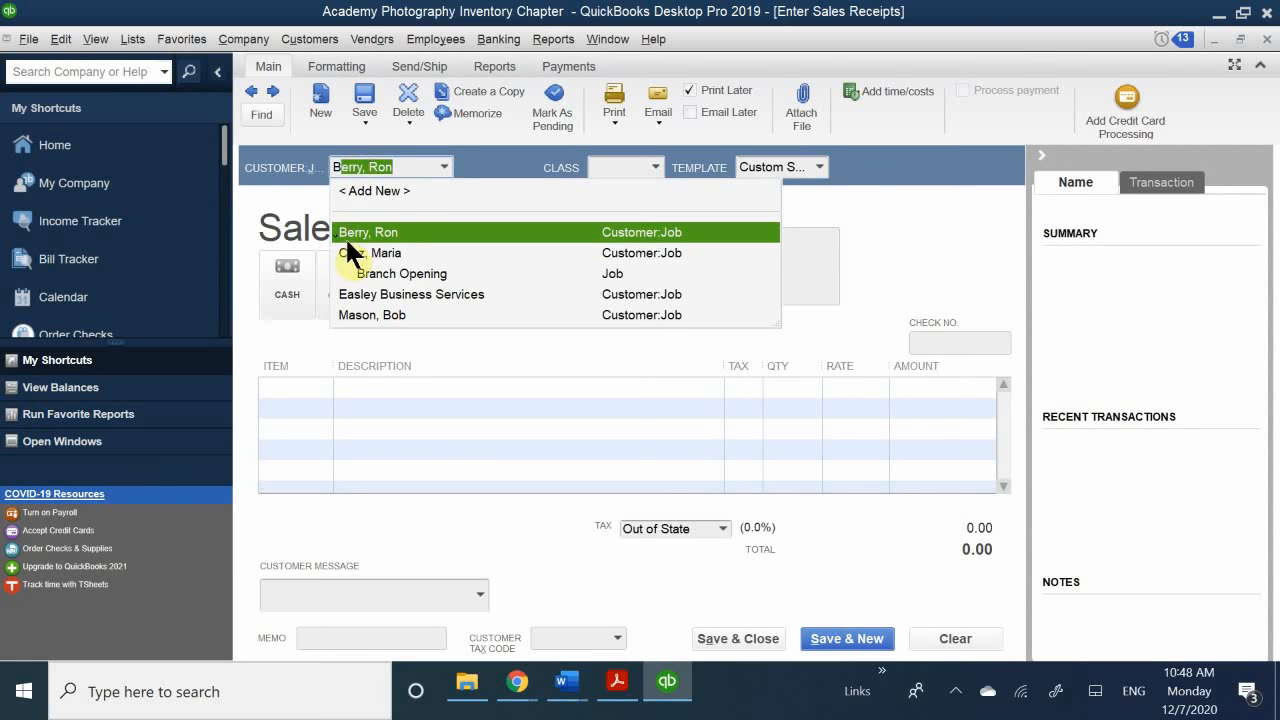
pyautogui.click(348, 232)
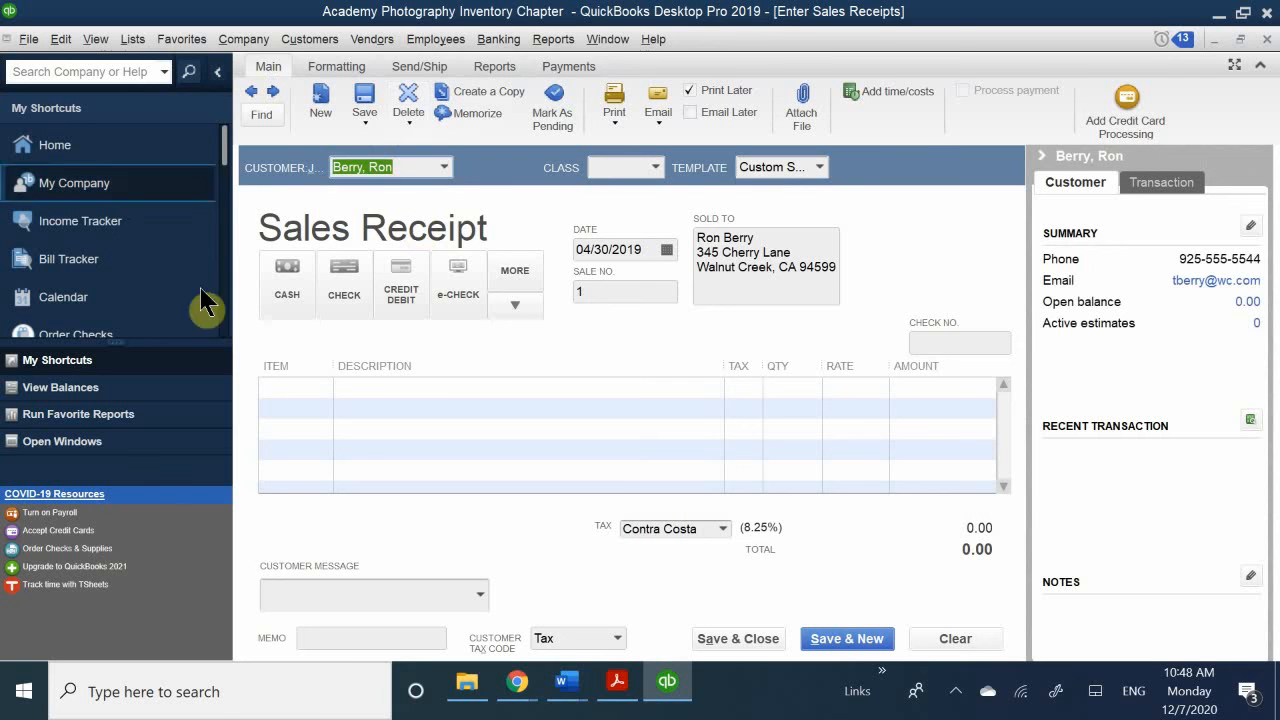
pyautogui.click(609, 166)
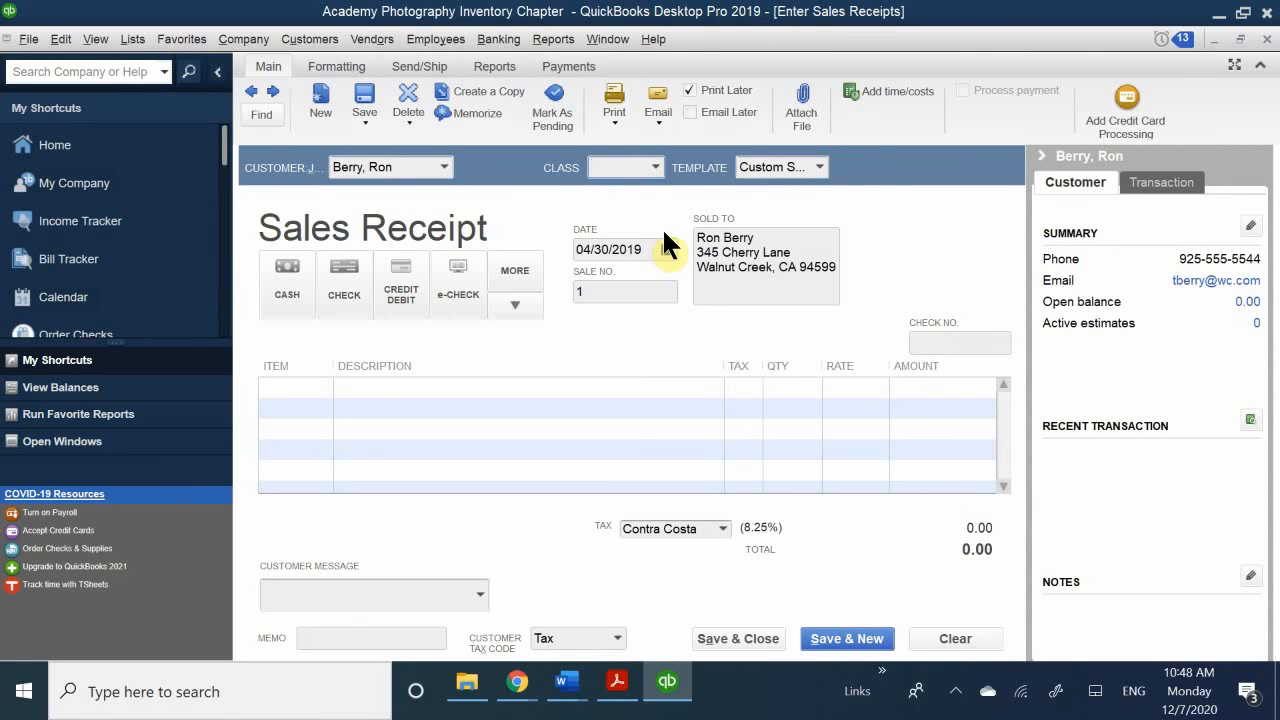
pyautogui.write('San Jose')
pyautogui.click(628, 232)
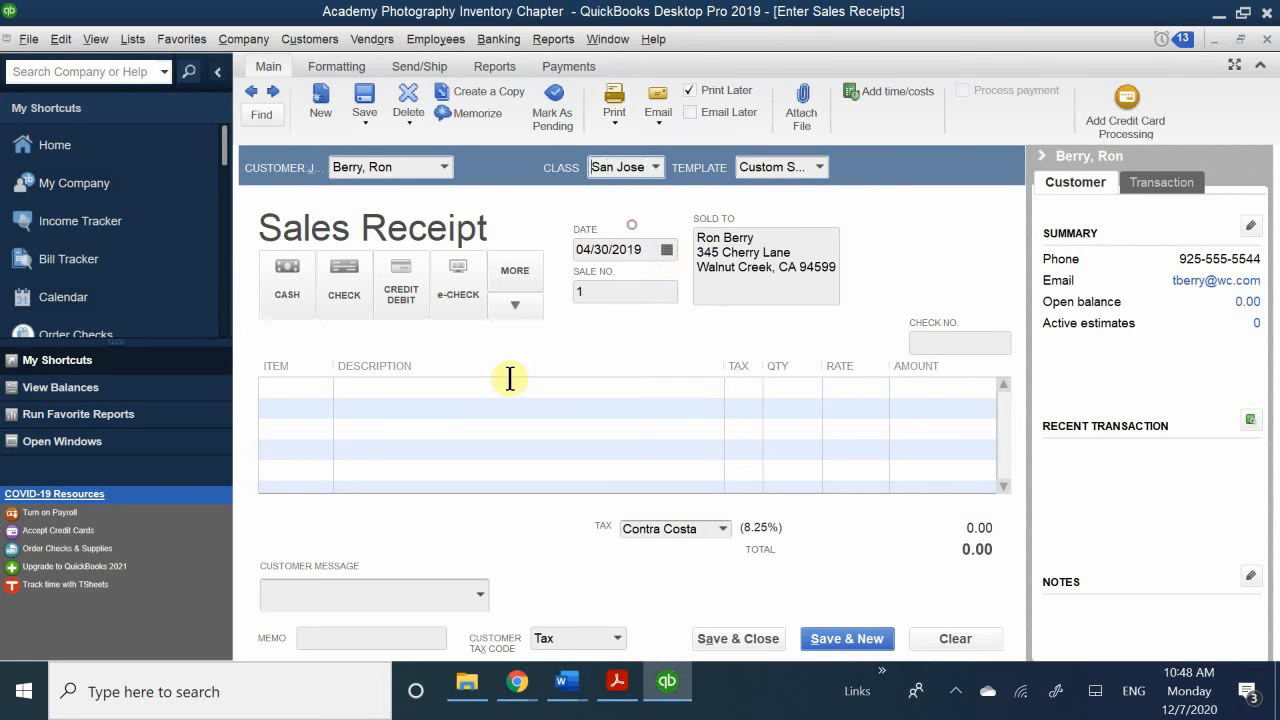
# Add the Retouching 5x7 Picture group item to the receipt's first line and close the sales receipt.
pyautogui.click(286, 388)
pyautogui.write('Retouching')
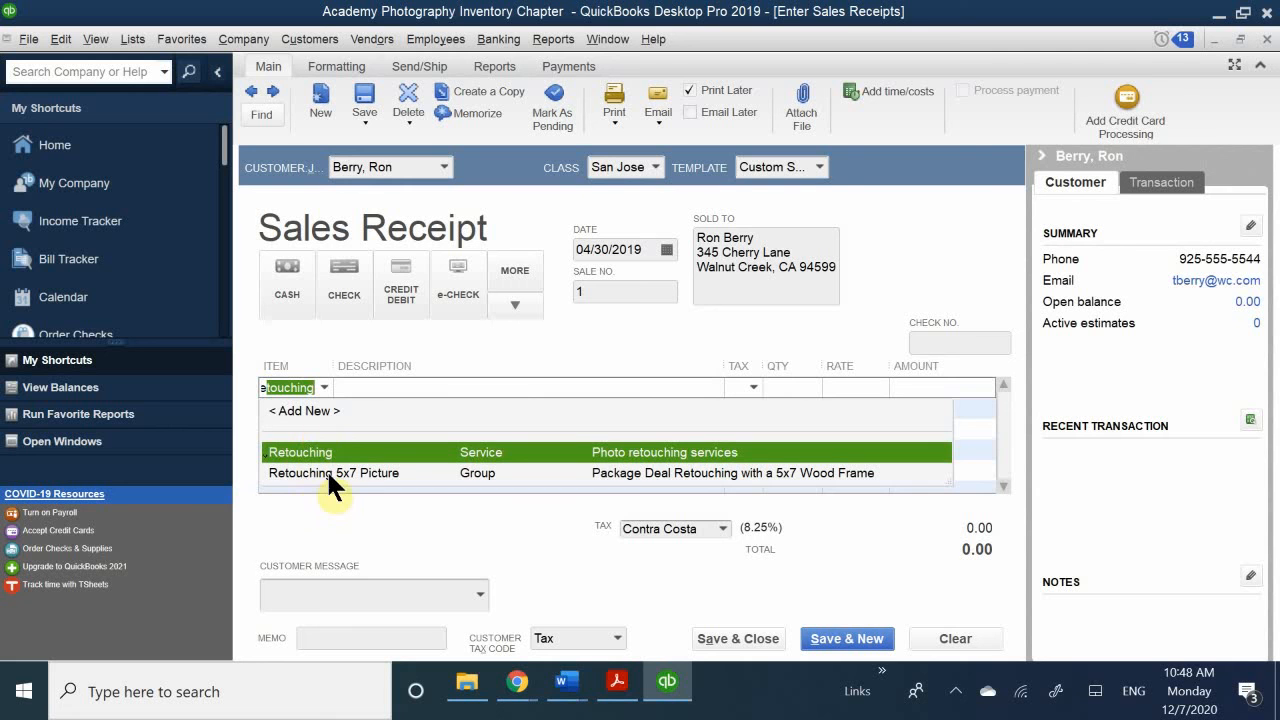
pyautogui.click(333, 474)
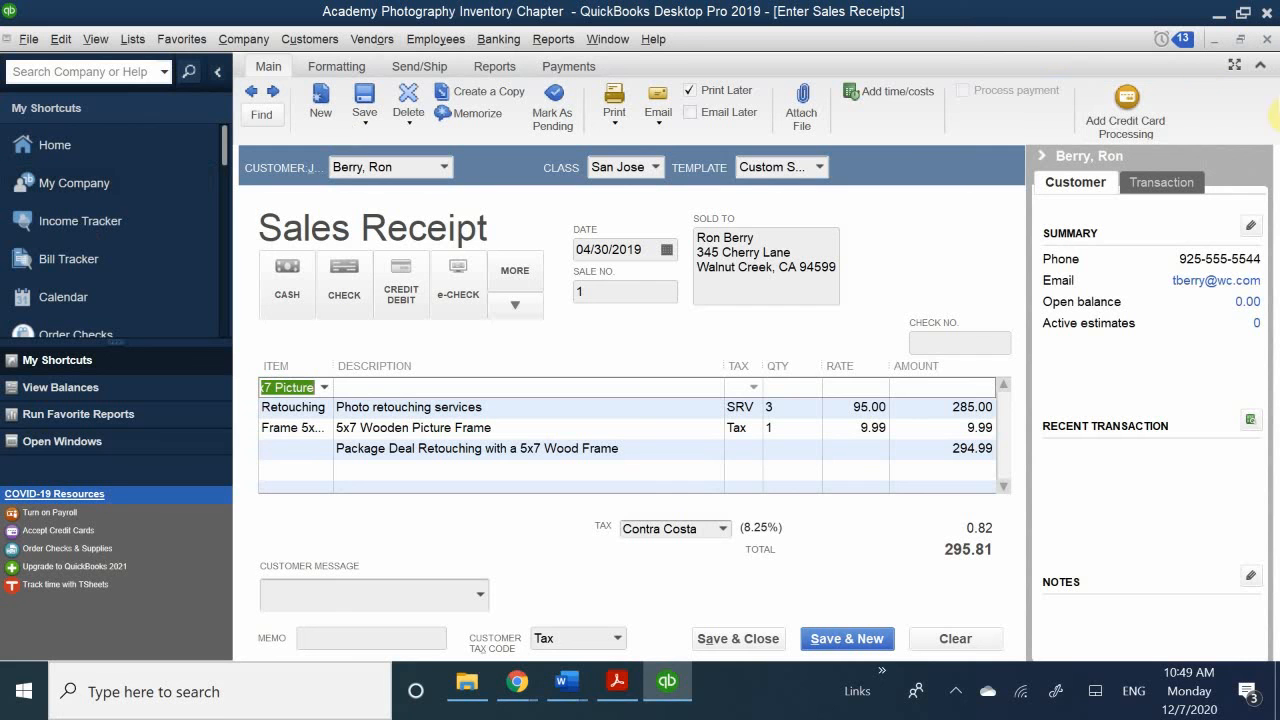
pyautogui.click(945, 445)
pyautogui.click(948, 477)
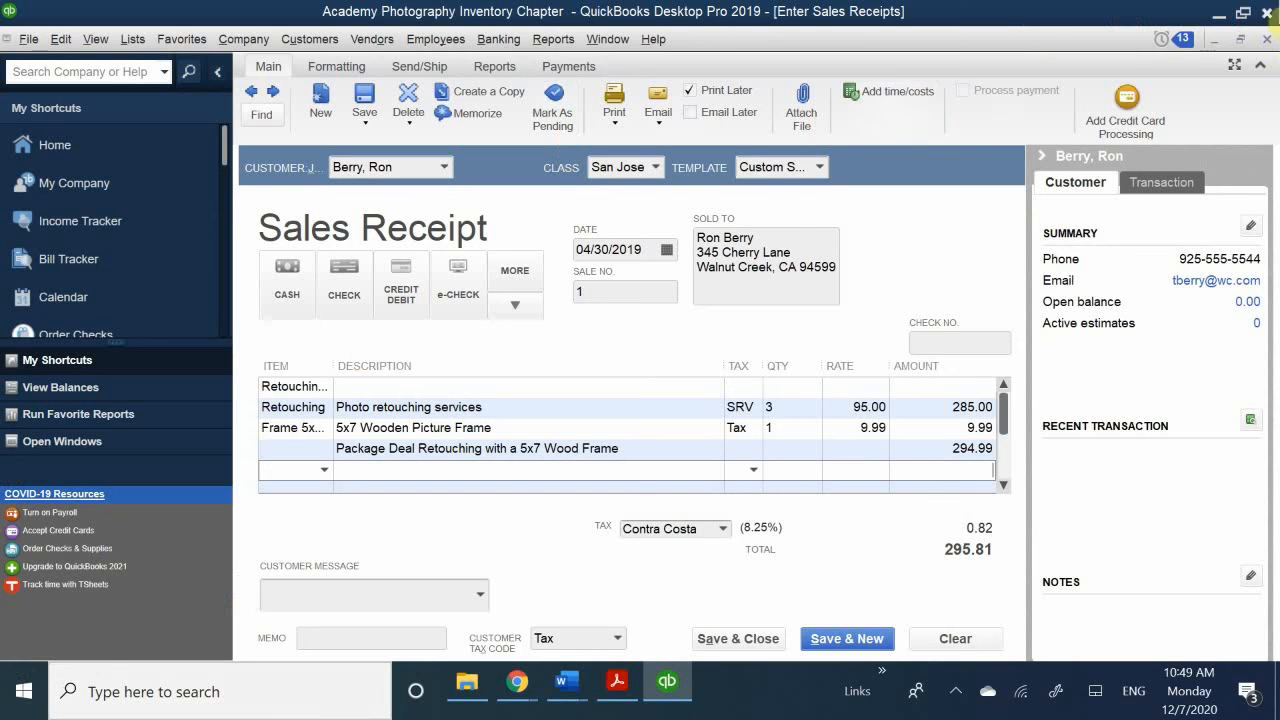
pyautogui.click(1267, 38)
pyautogui.click(650, 230)
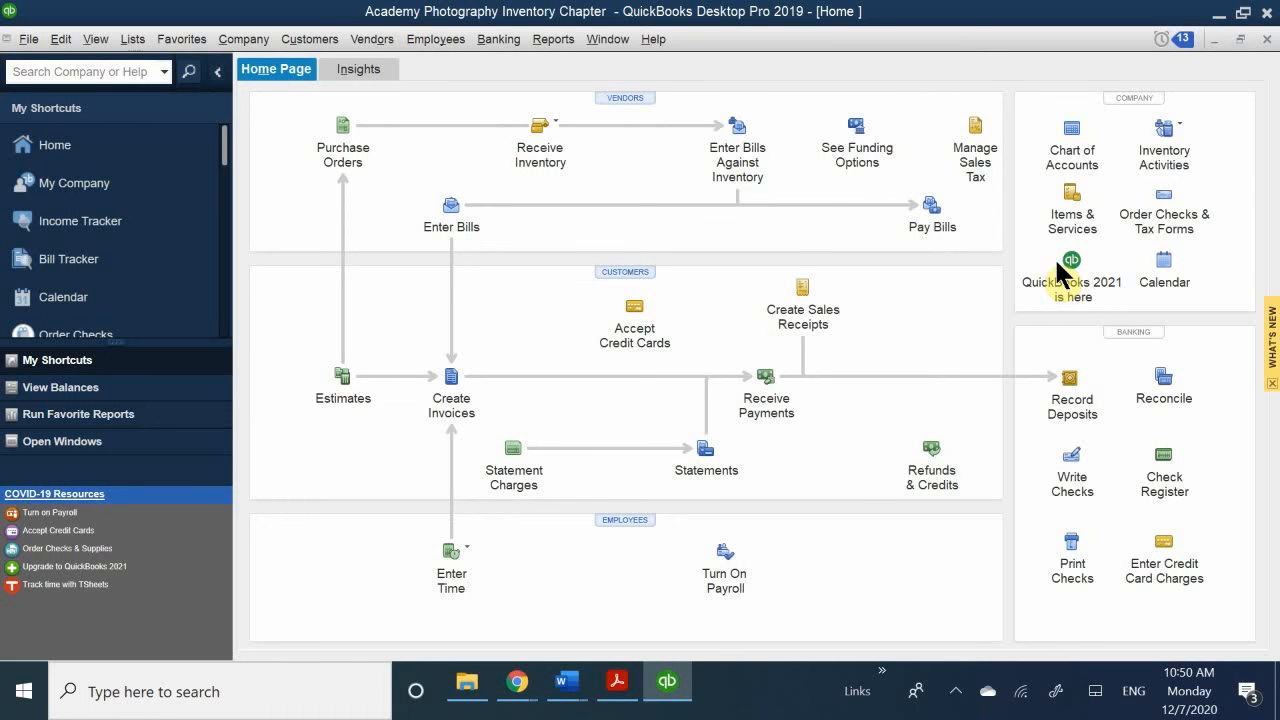
# Open the item list and start a new item to look over the available item types.
pyautogui.click(1073, 214)
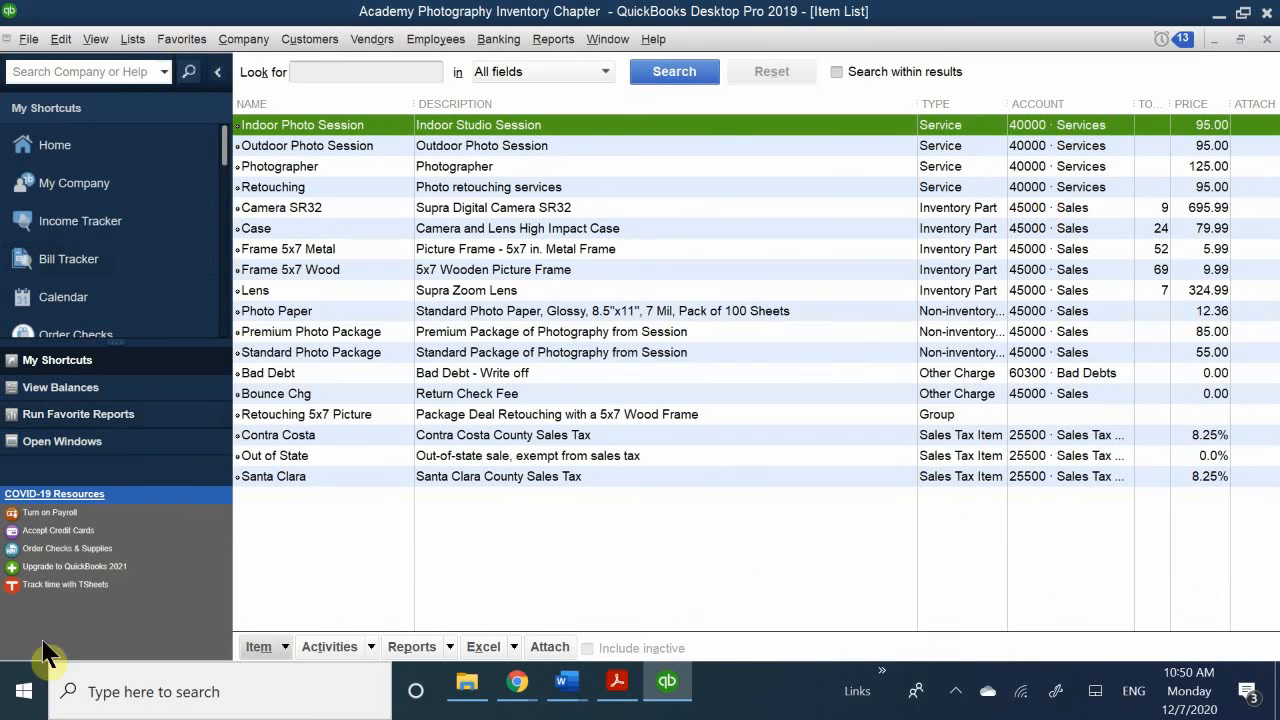
pyautogui.click(284, 647)
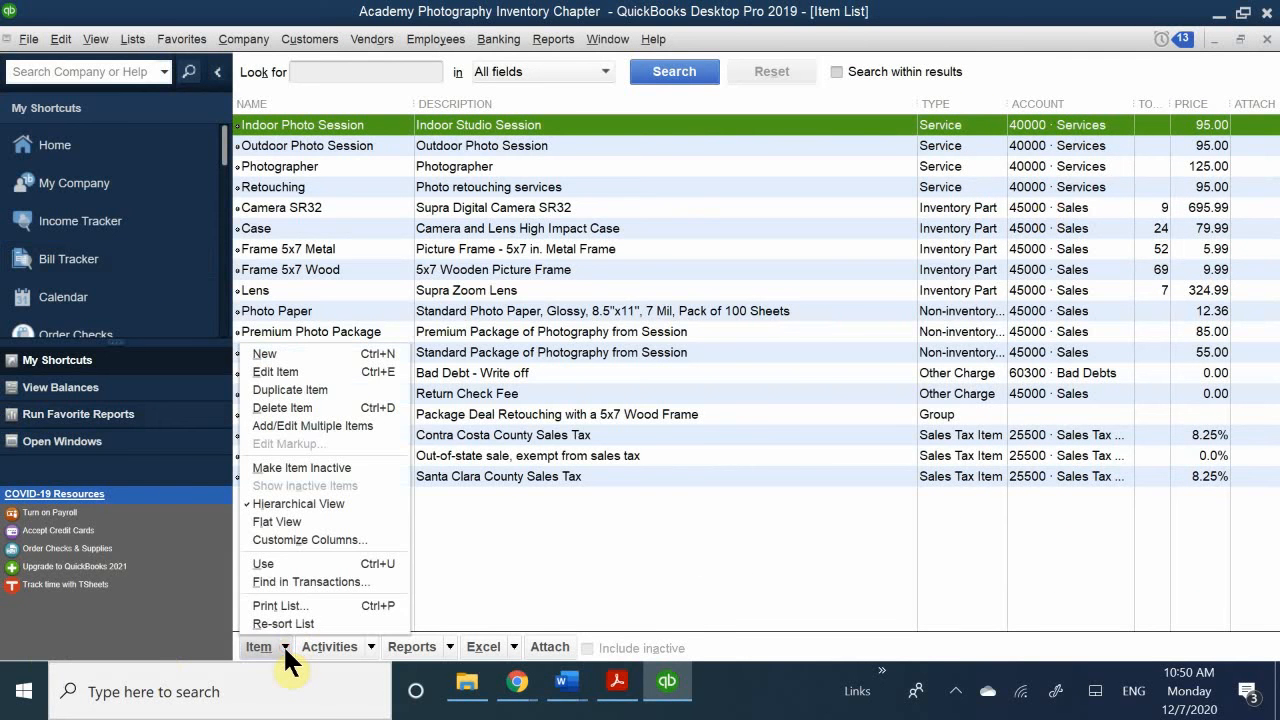
pyautogui.click(329, 353)
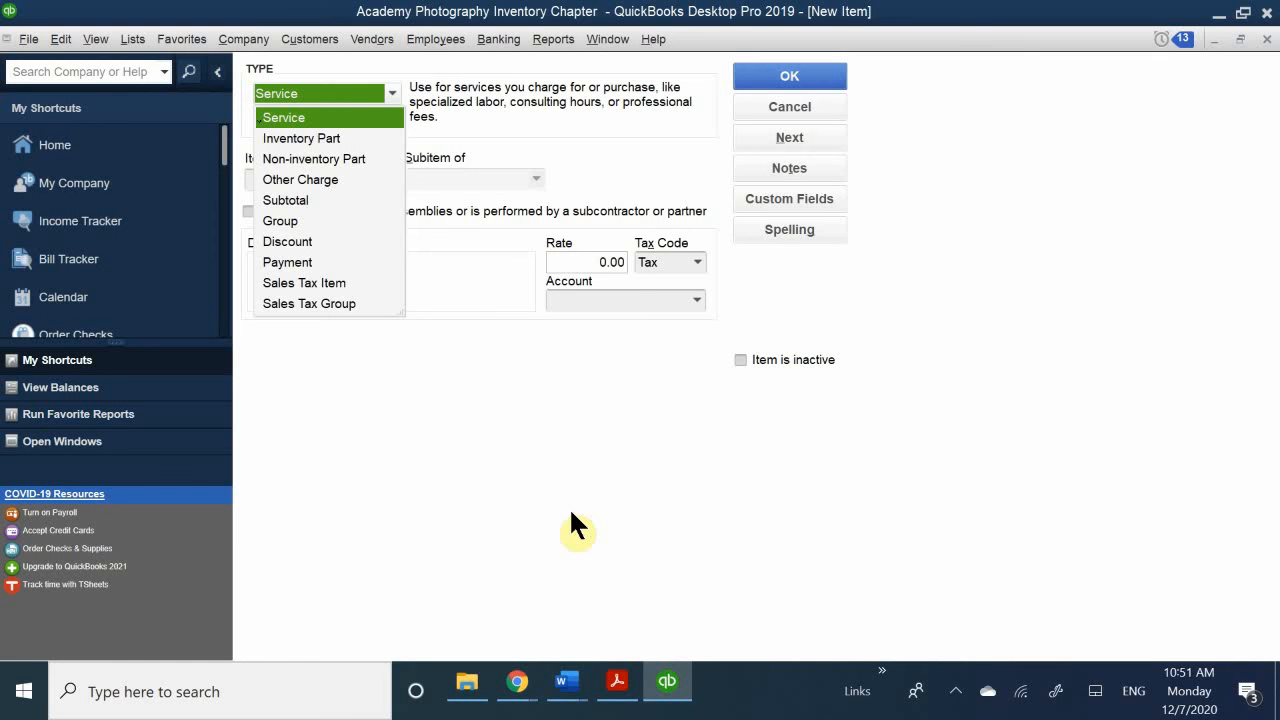
# Switch to Adobe Acrobat Reader and look through QB CH 8.pdf from page 14 to page 22, covering item receipts, bills, overshipments and vendor overcharges.
pyautogui.click(628, 680)
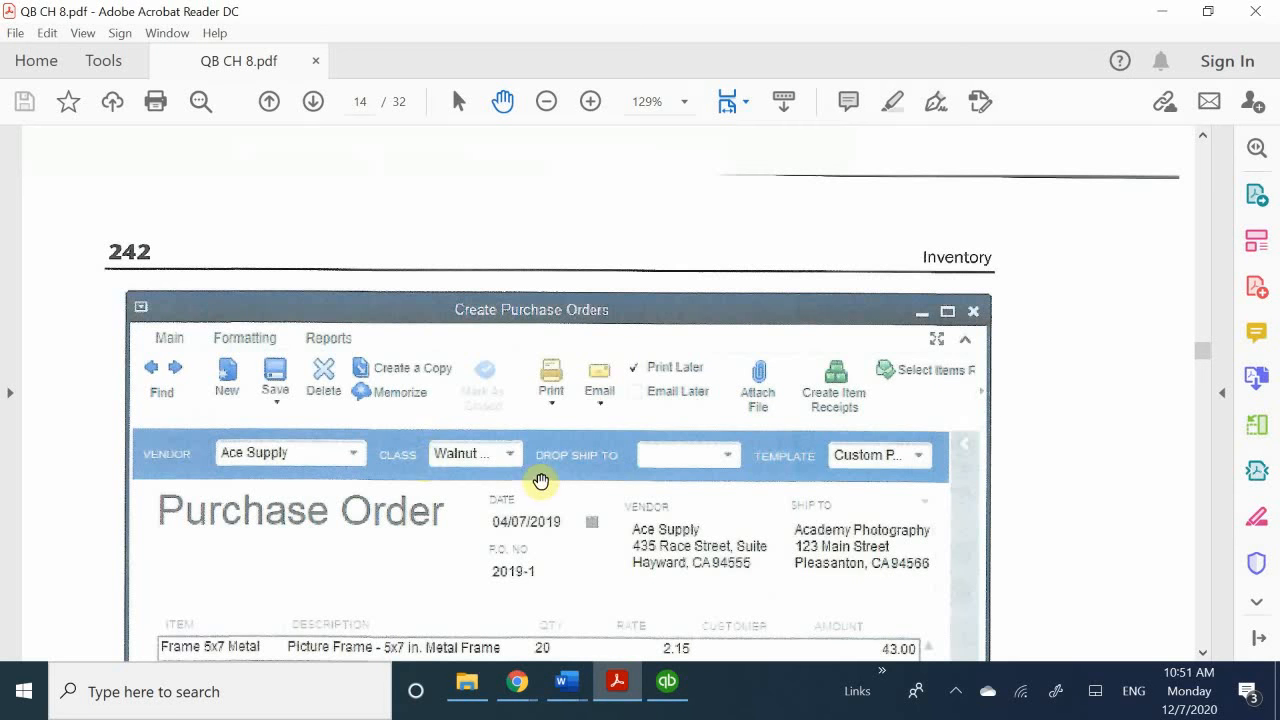
pyautogui.scroll(-15, 563, 503)
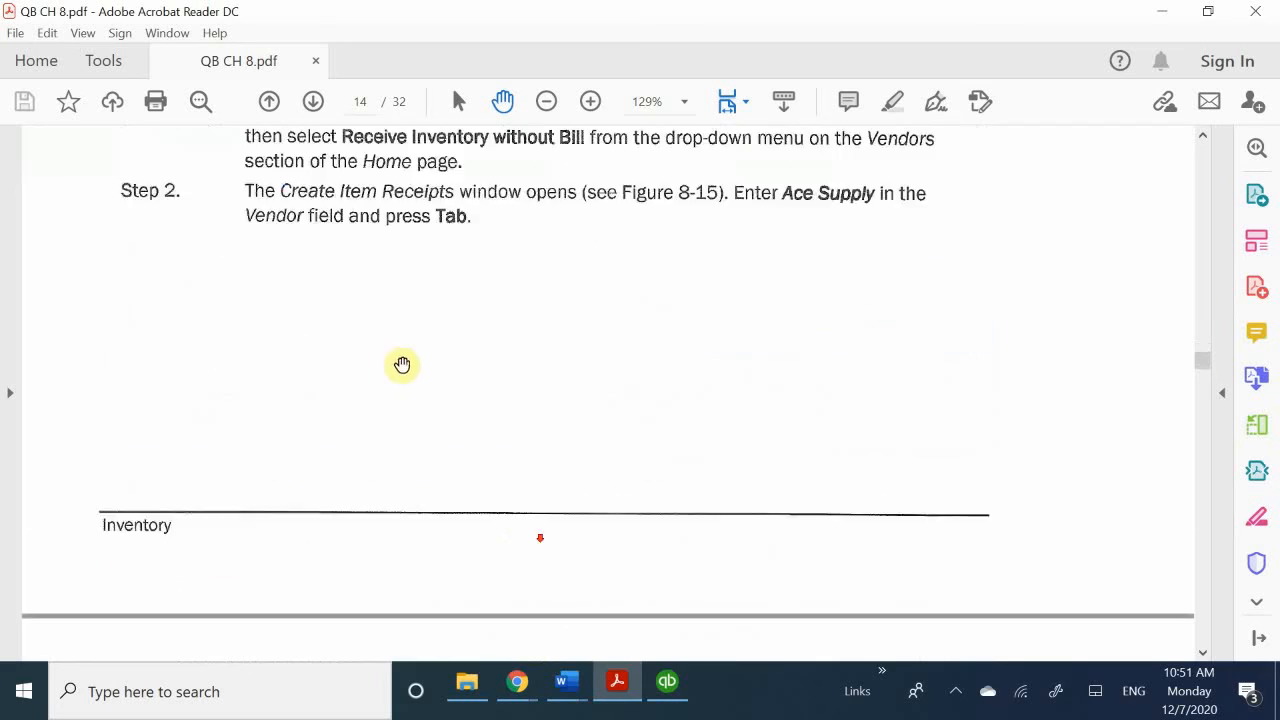
pyautogui.scroll(-20, 471, 395)
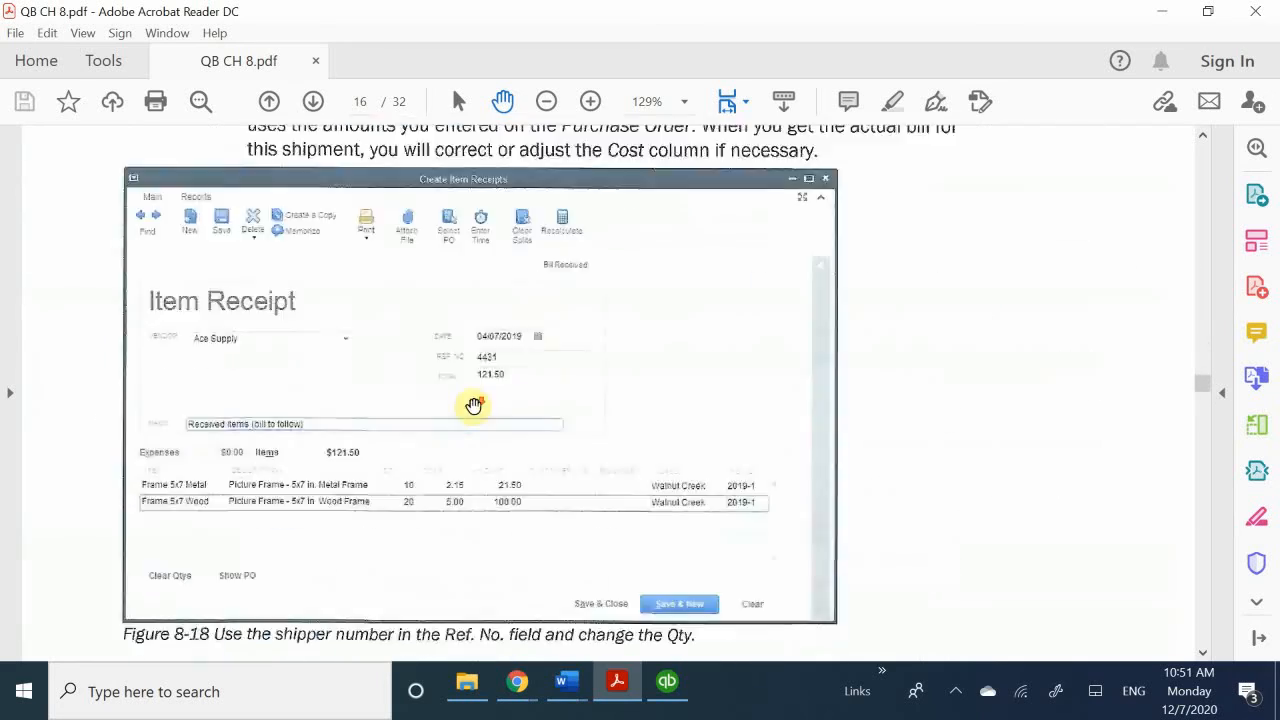
pyautogui.scroll(-20, 494, 424)
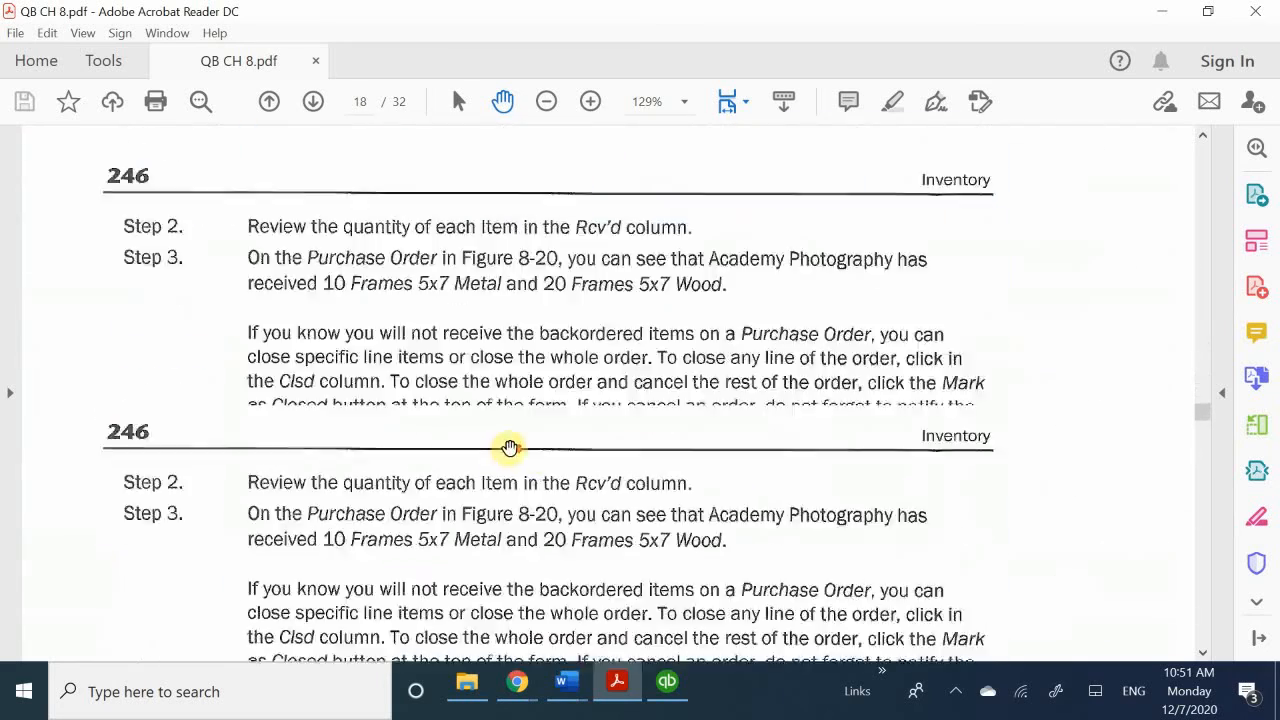
pyautogui.scroll(6, 528, 423)
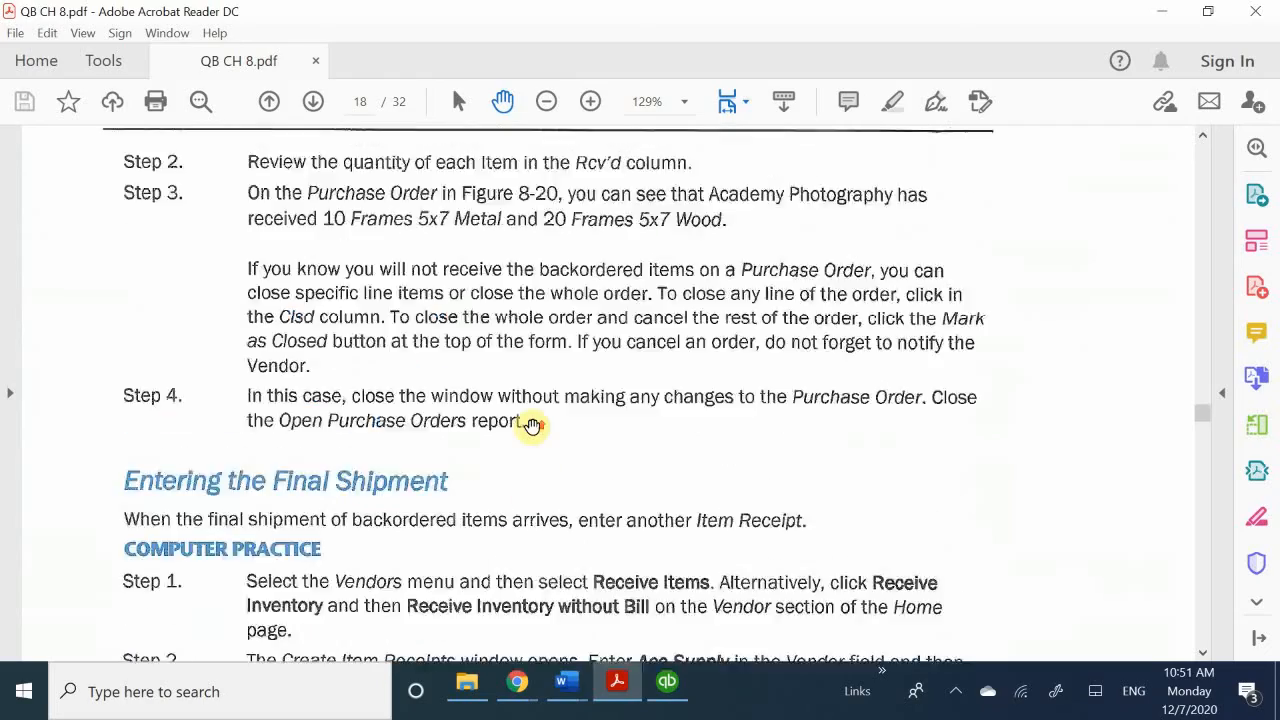
pyautogui.scroll(-4, 531, 423)
pyautogui.scroll(-15, 532, 427)
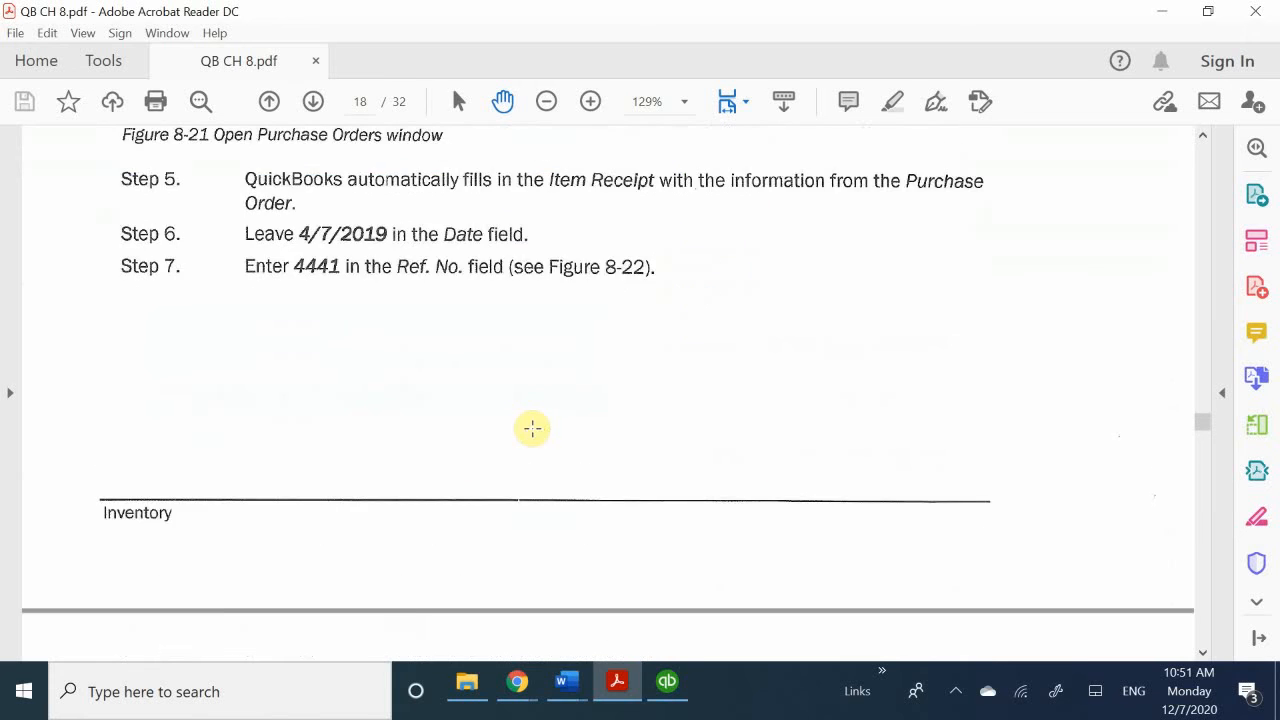
pyautogui.scroll(-15, 537, 430)
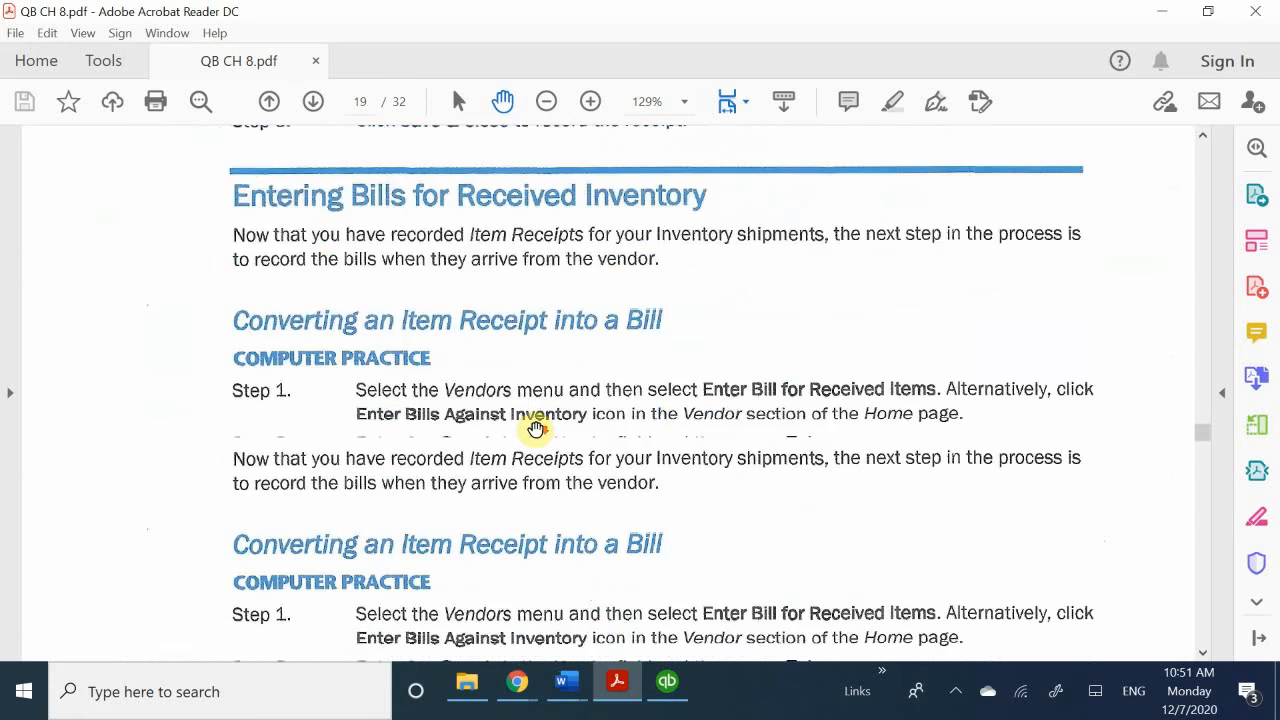
pyautogui.scroll(-5, 537, 430)
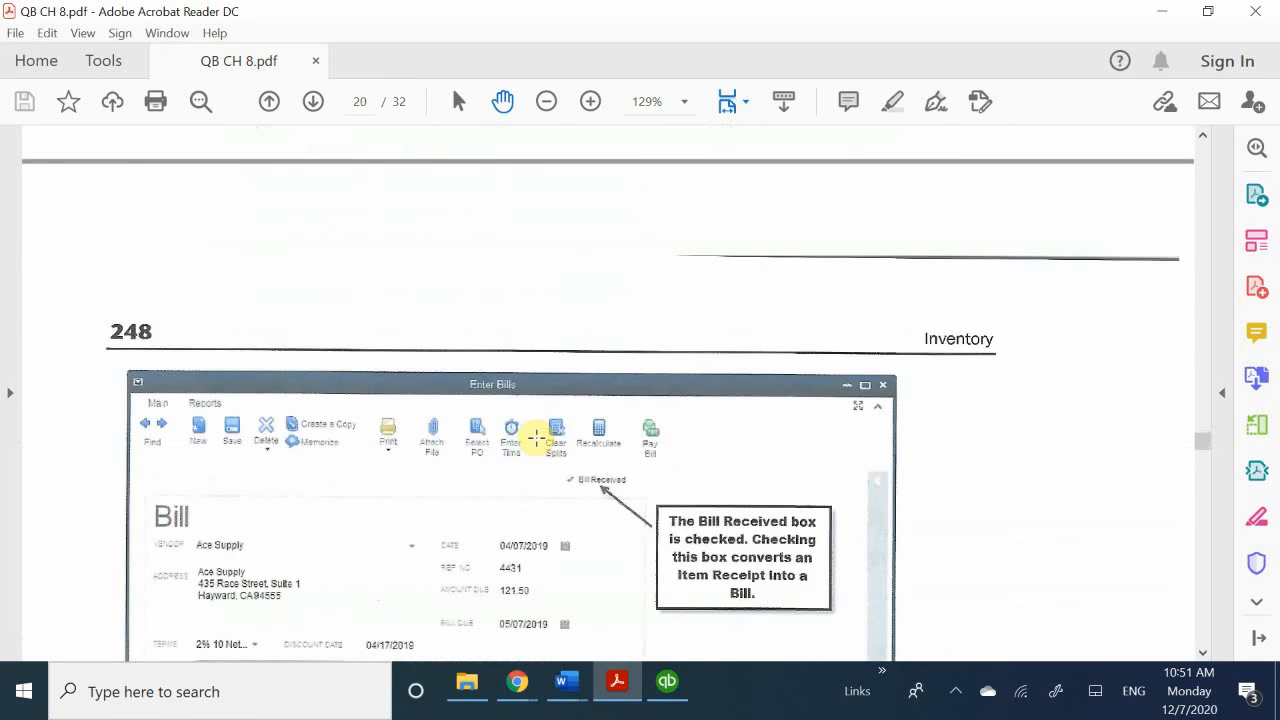
pyautogui.scroll(-10, 535, 432)
pyautogui.scroll(-12, 532, 435)
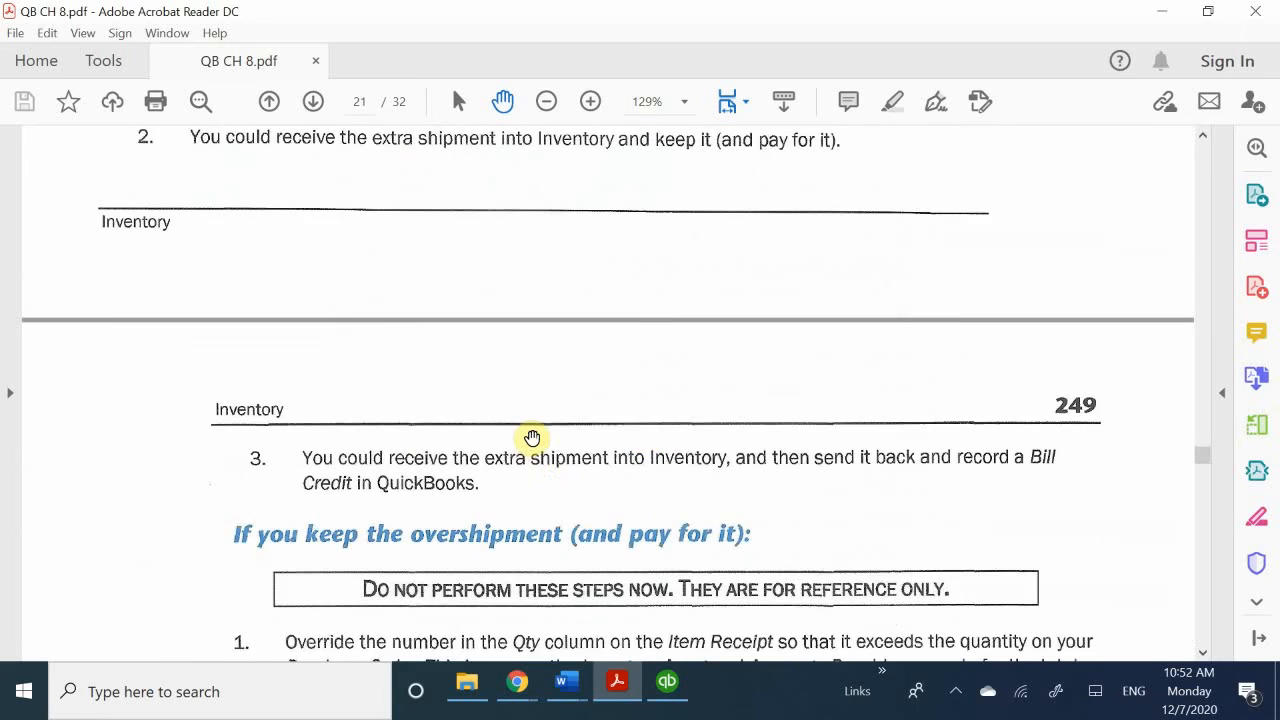
pyautogui.scroll(-12, 532, 432)
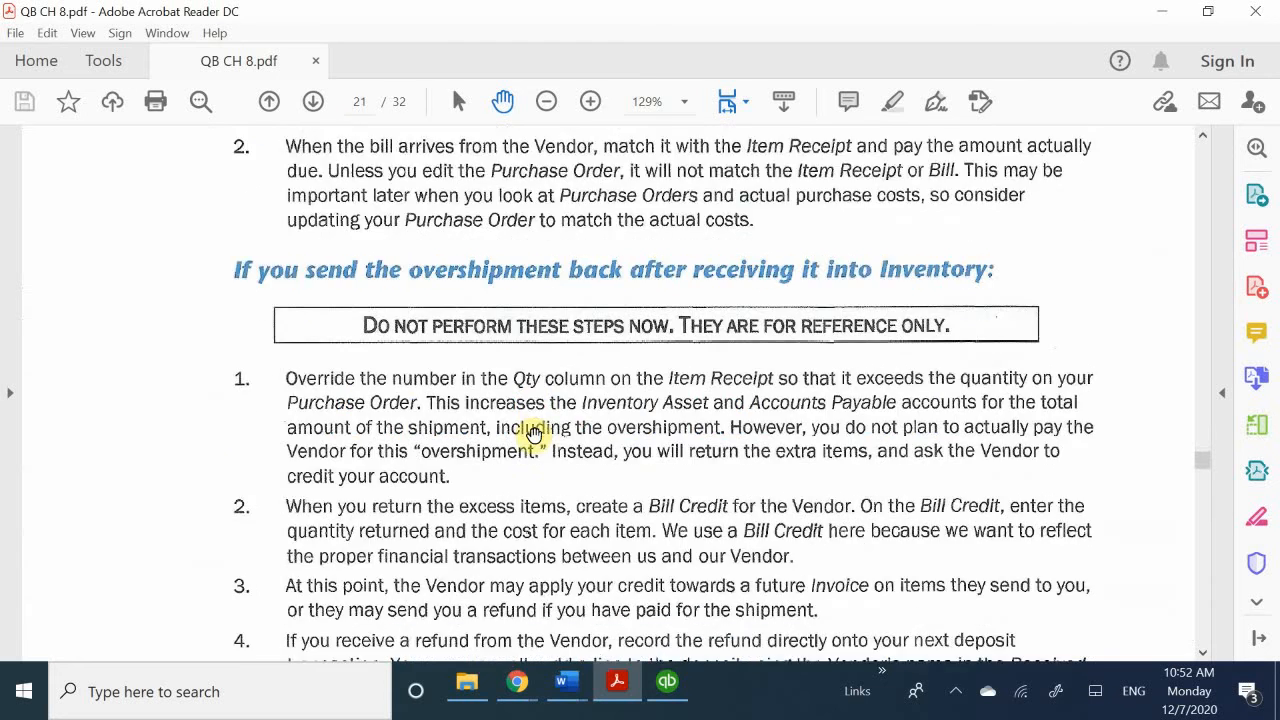
pyautogui.scroll(-10, 535, 436)
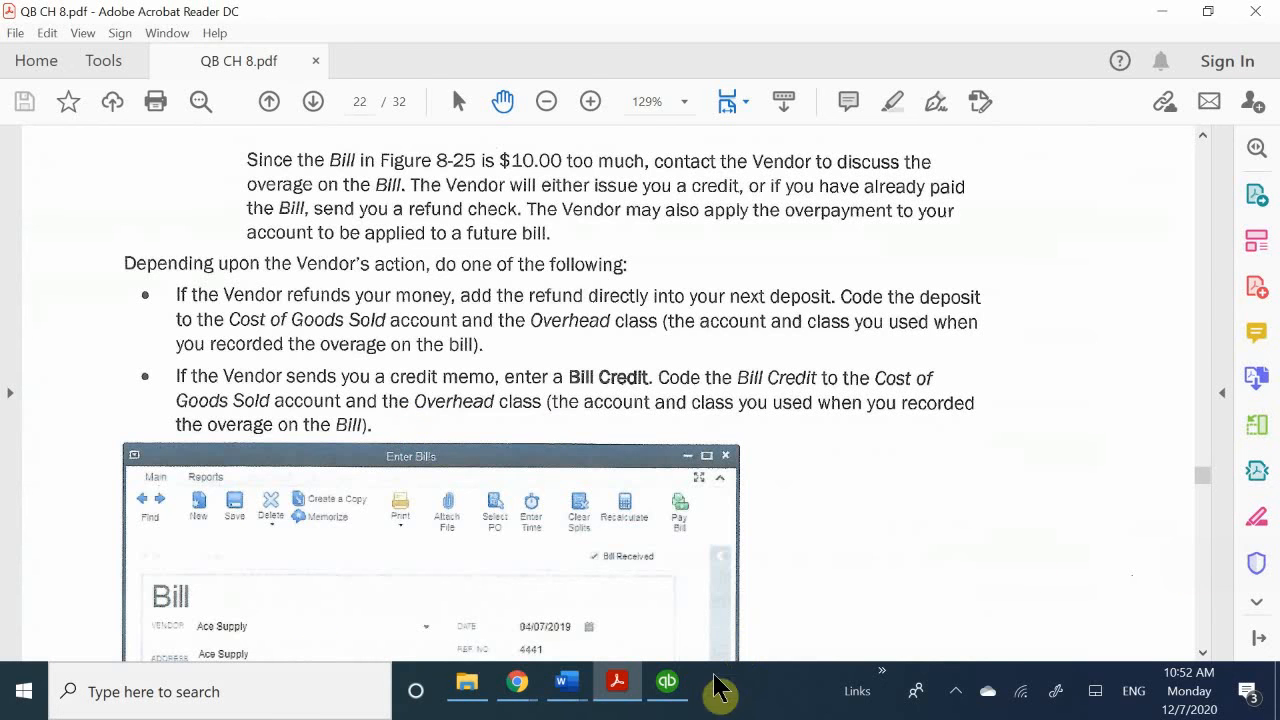
# Switch back to QuickBooks, look over the report categories including Inventory, Purchases and Employees & Payroll, and close the blank new item form.
pyautogui.click(680, 697)
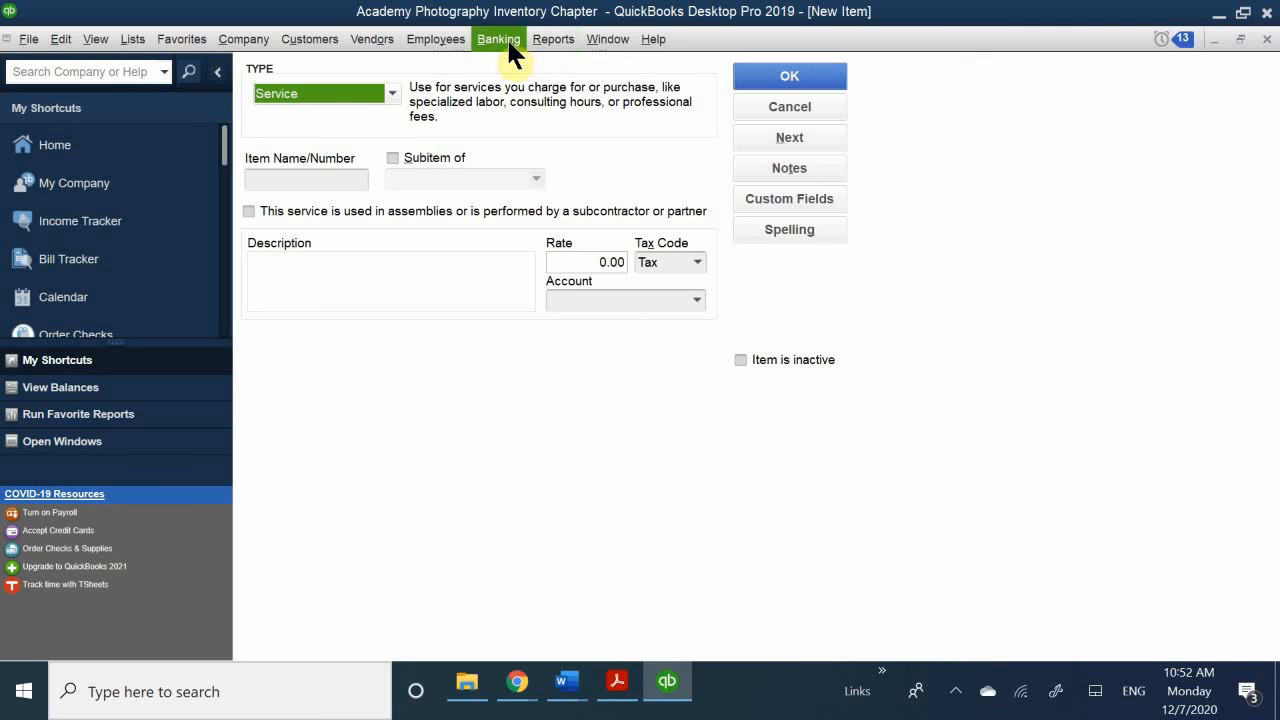
pyautogui.click(430, 40)
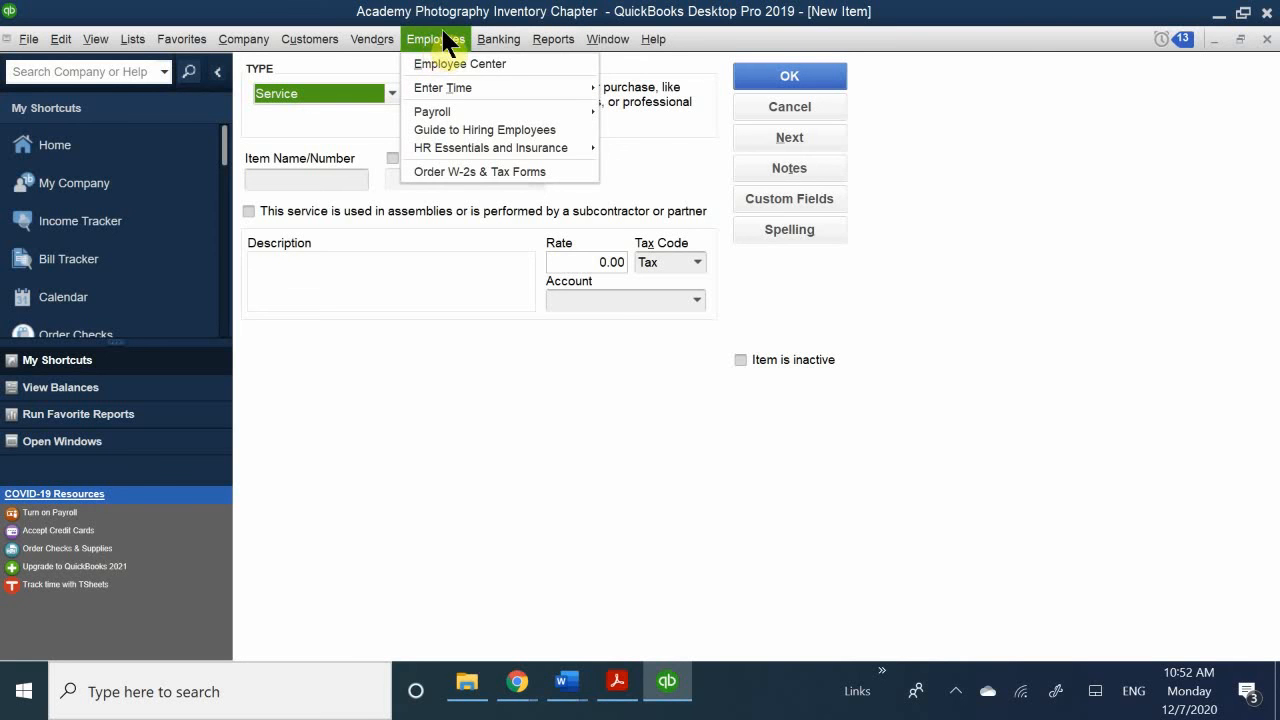
pyautogui.click(548, 40)
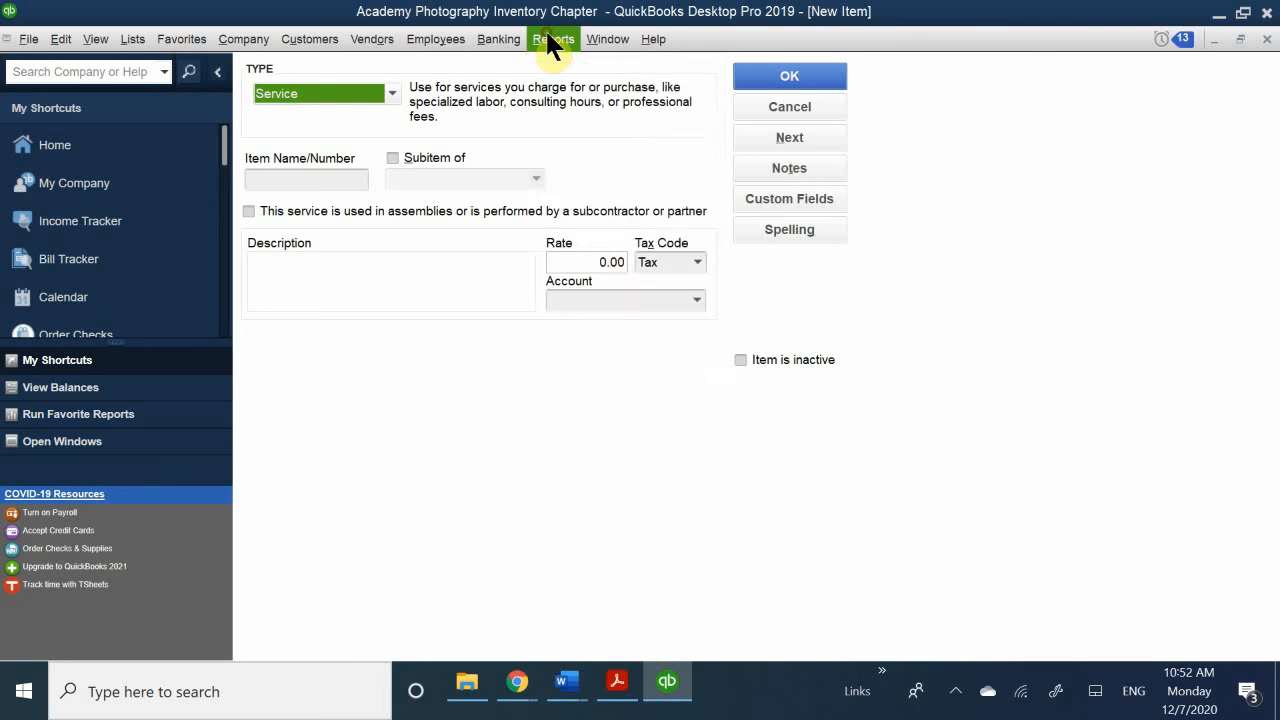
pyautogui.click(548, 40)
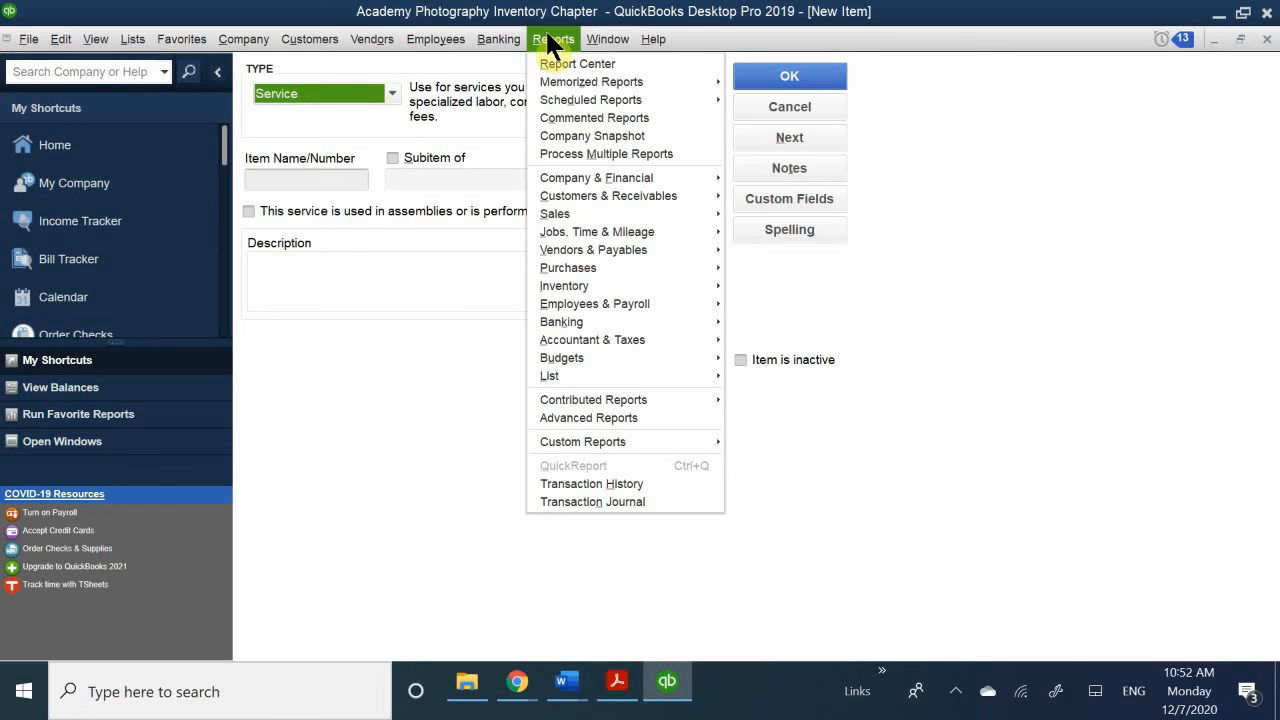
pyautogui.moveTo(582, 176)
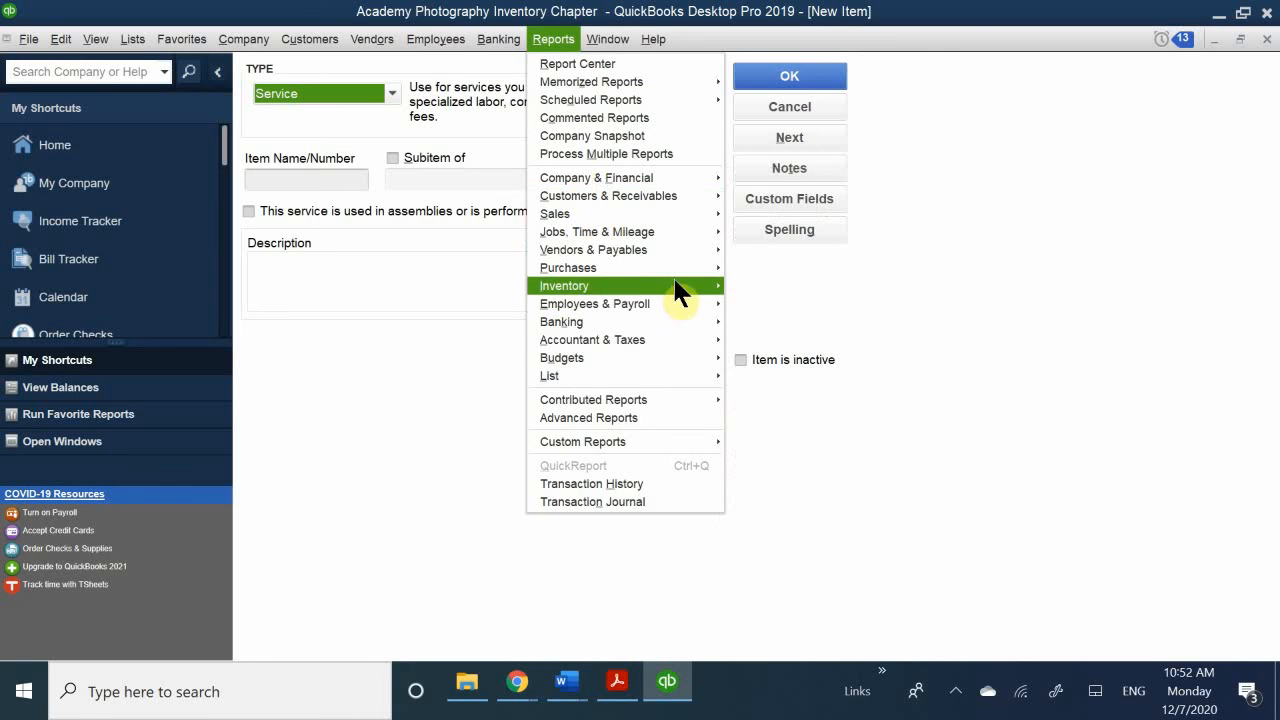
pyautogui.moveTo(614, 285)
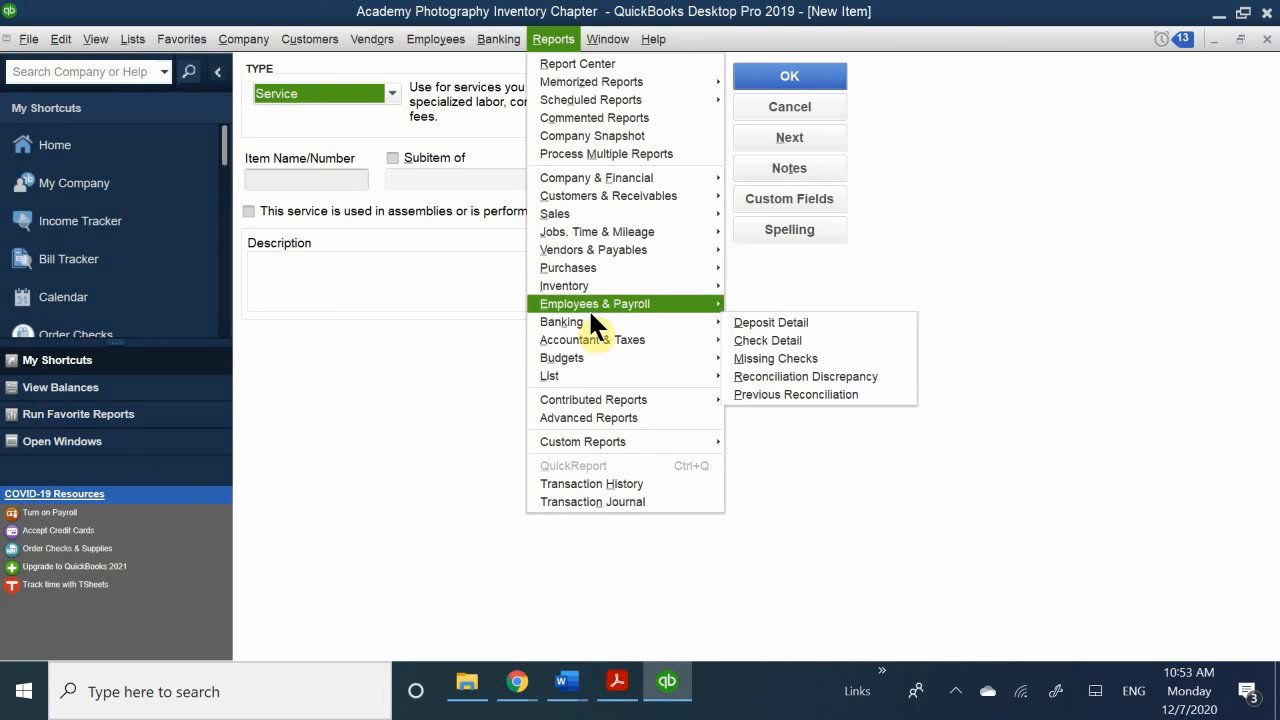
pyautogui.moveTo(590, 310)
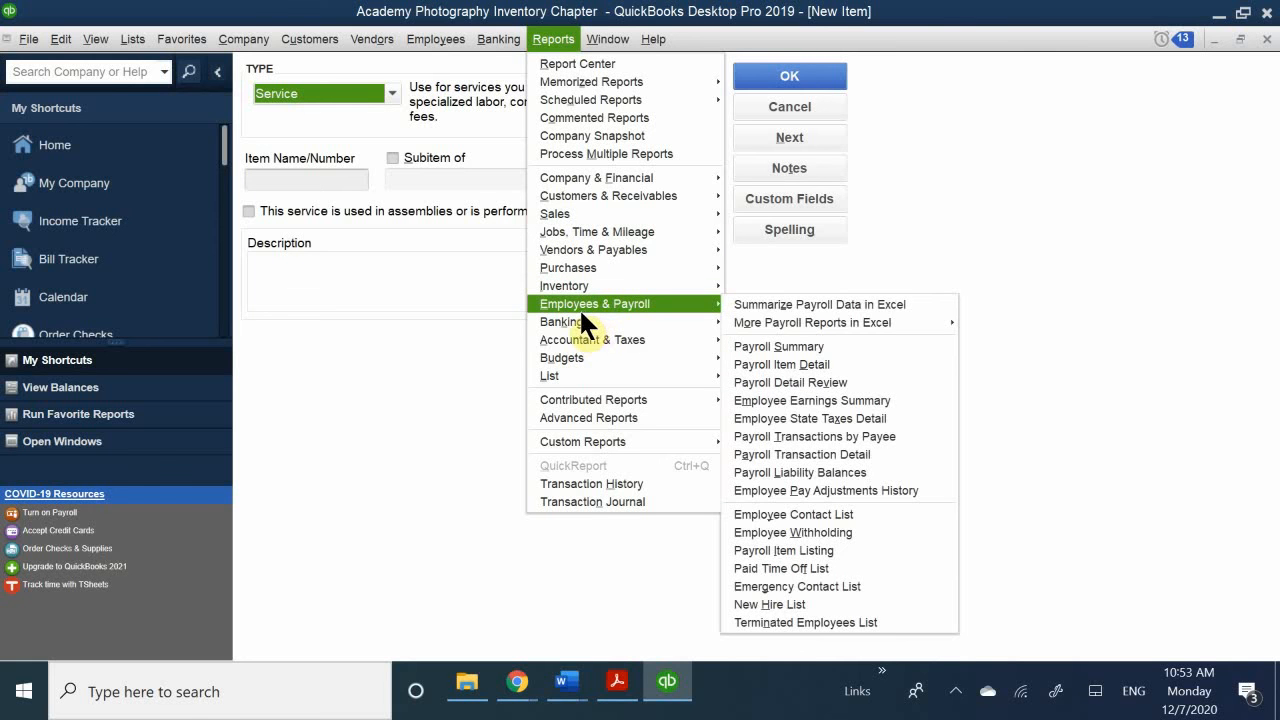
pyautogui.moveTo(552, 322)
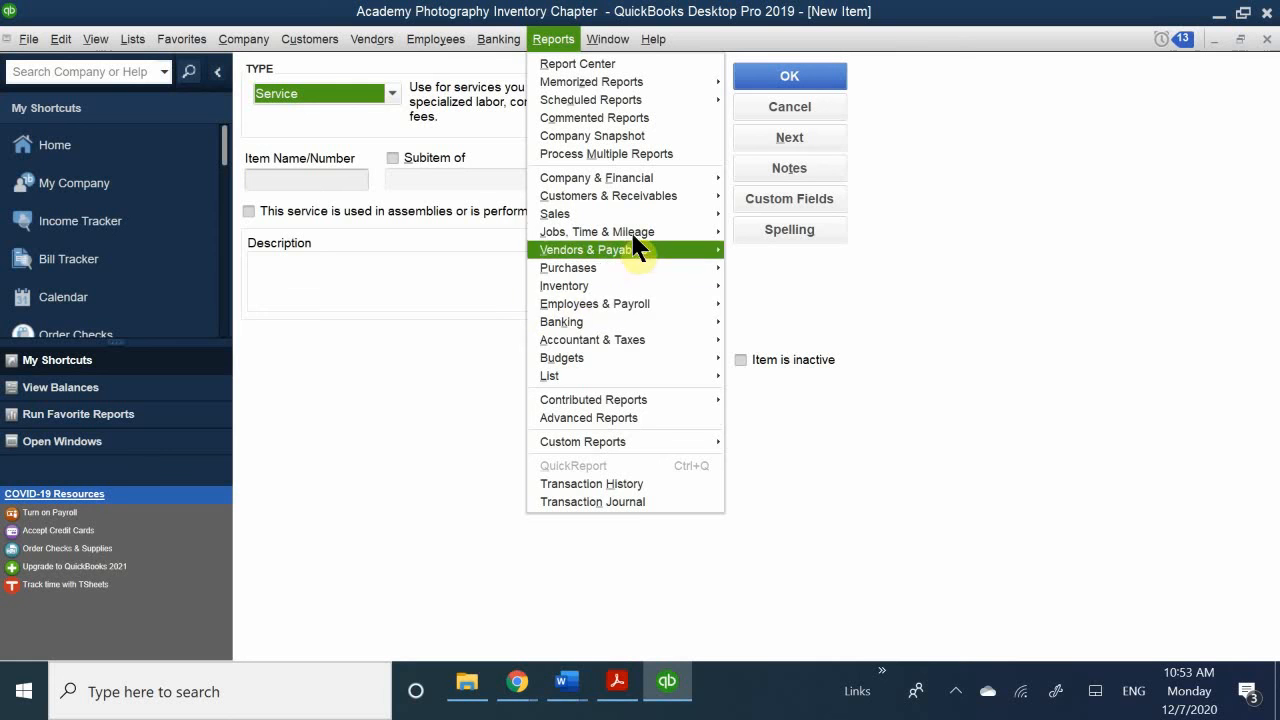
pyautogui.moveTo(675, 300)
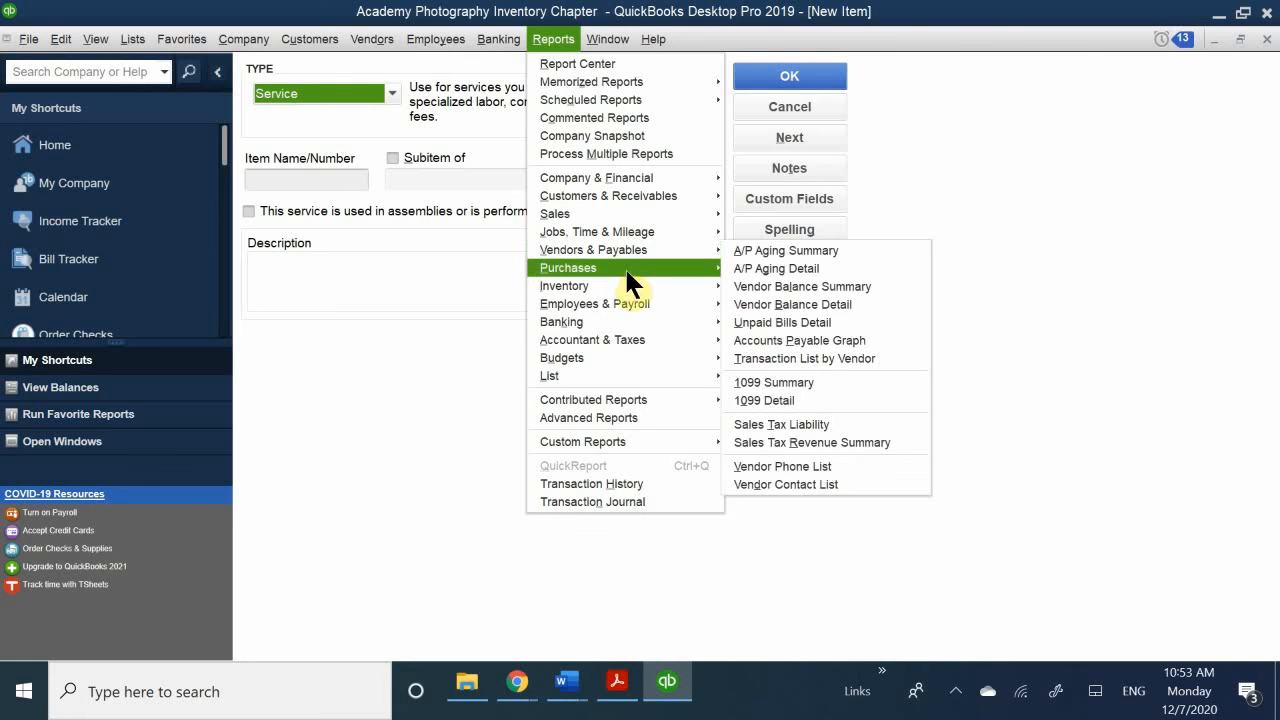
pyautogui.click(413, 325)
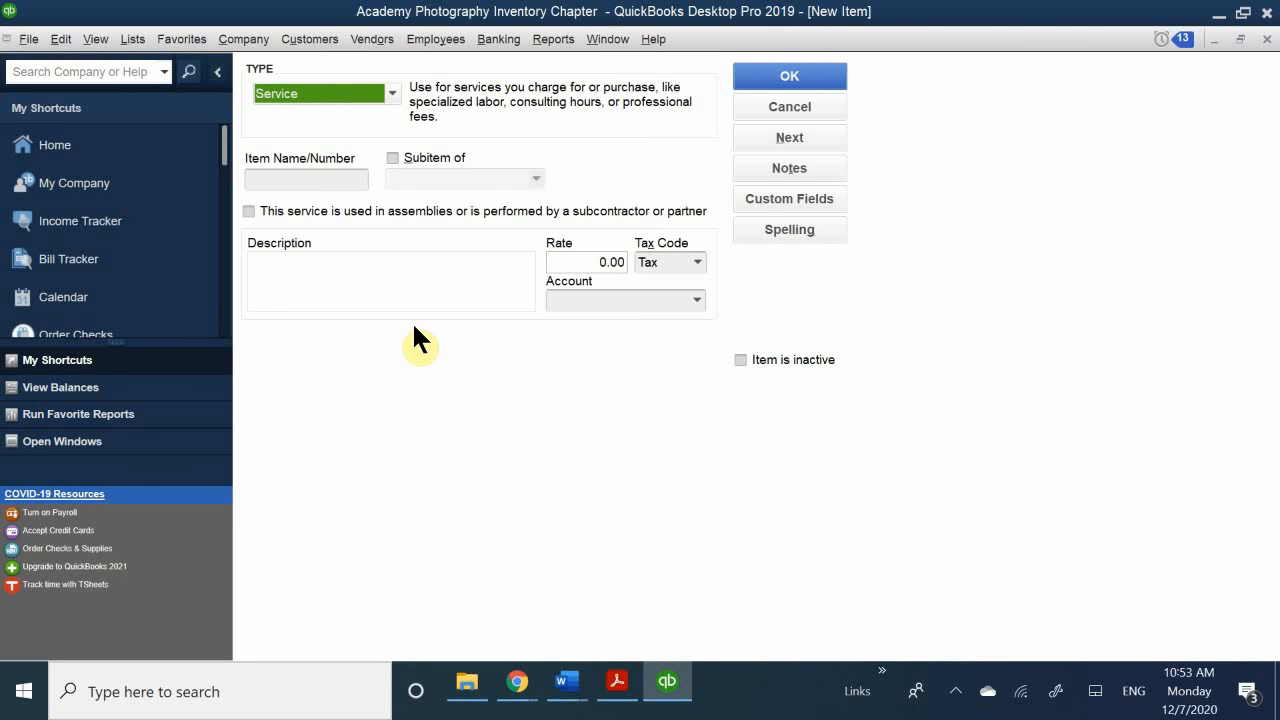
pyautogui.click(1262, 34)
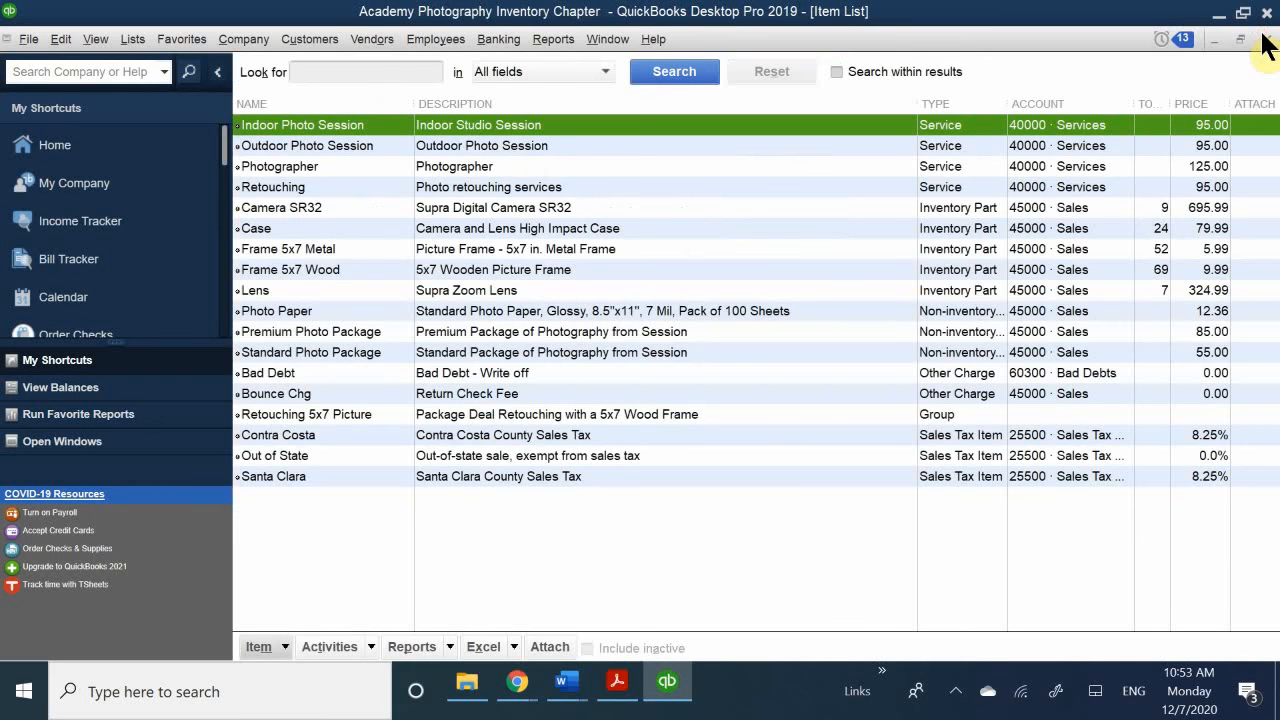
# Close the item list, switch to Adobe Acrobat Reader and look through QB CH 8.pdf from page 22 to page 32.
pyautogui.click(1263, 36)
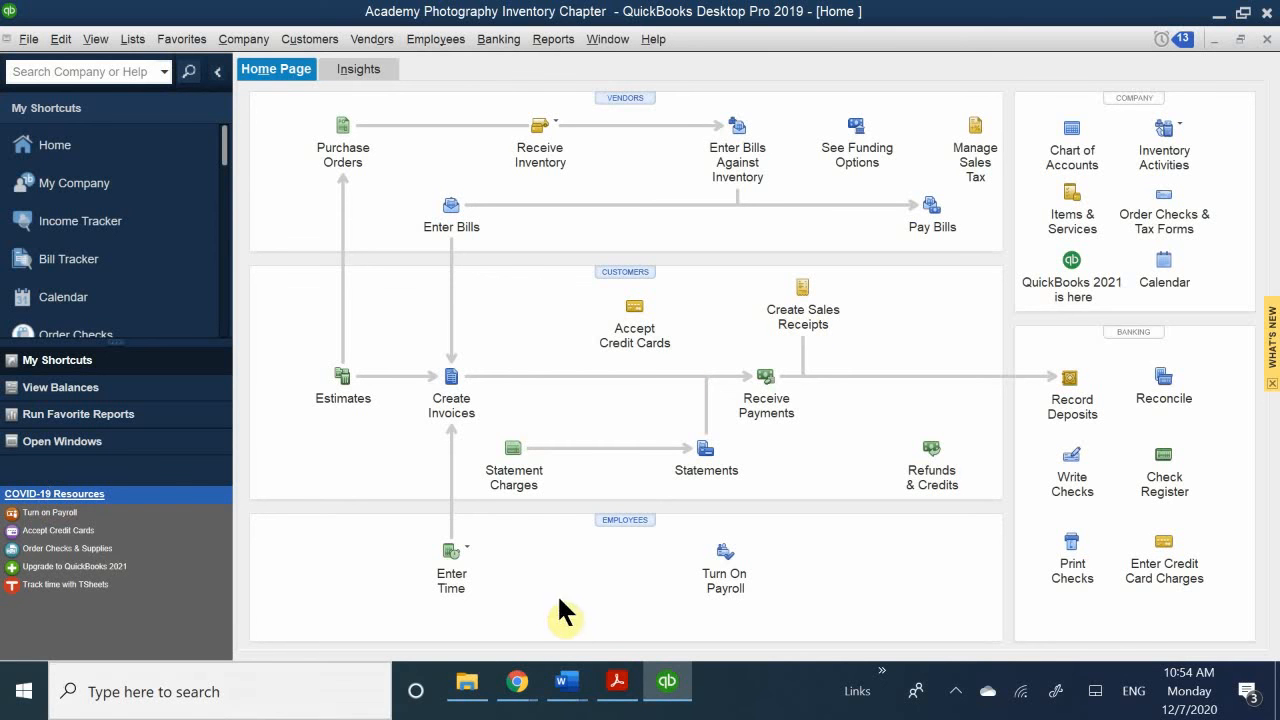
pyautogui.click(616, 684)
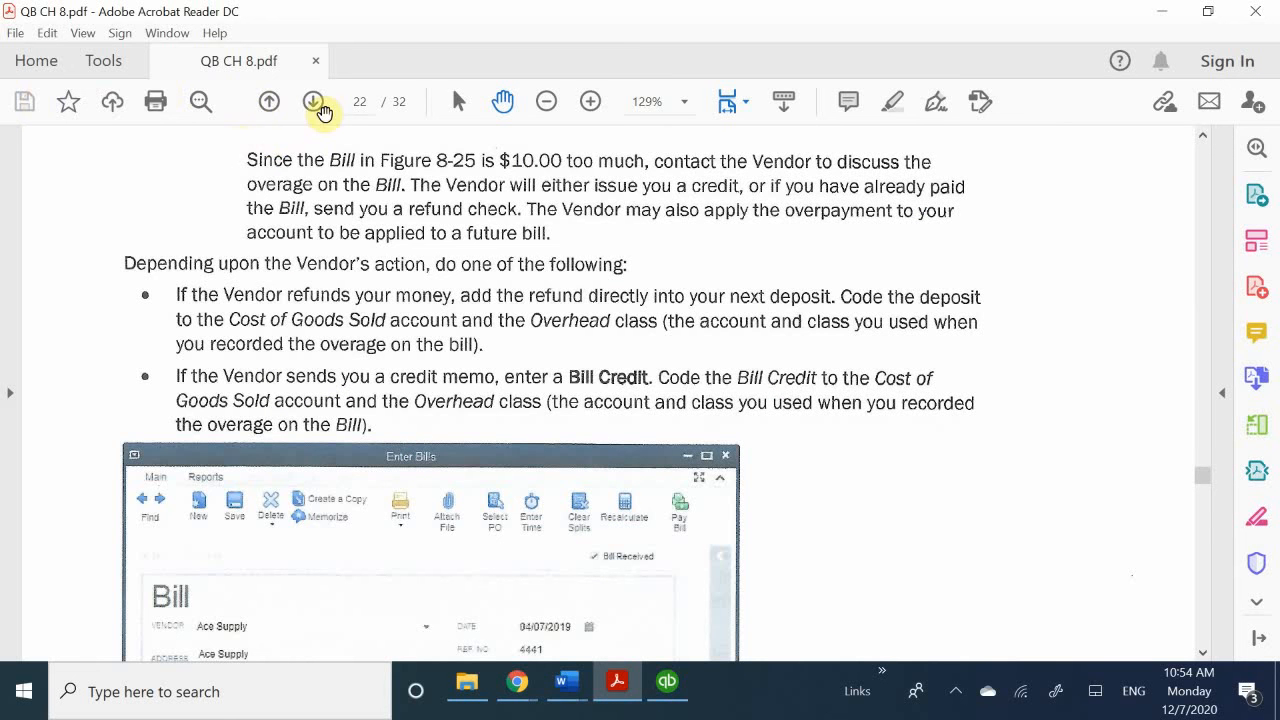
pyautogui.click(318, 108)
pyautogui.click(314, 110)
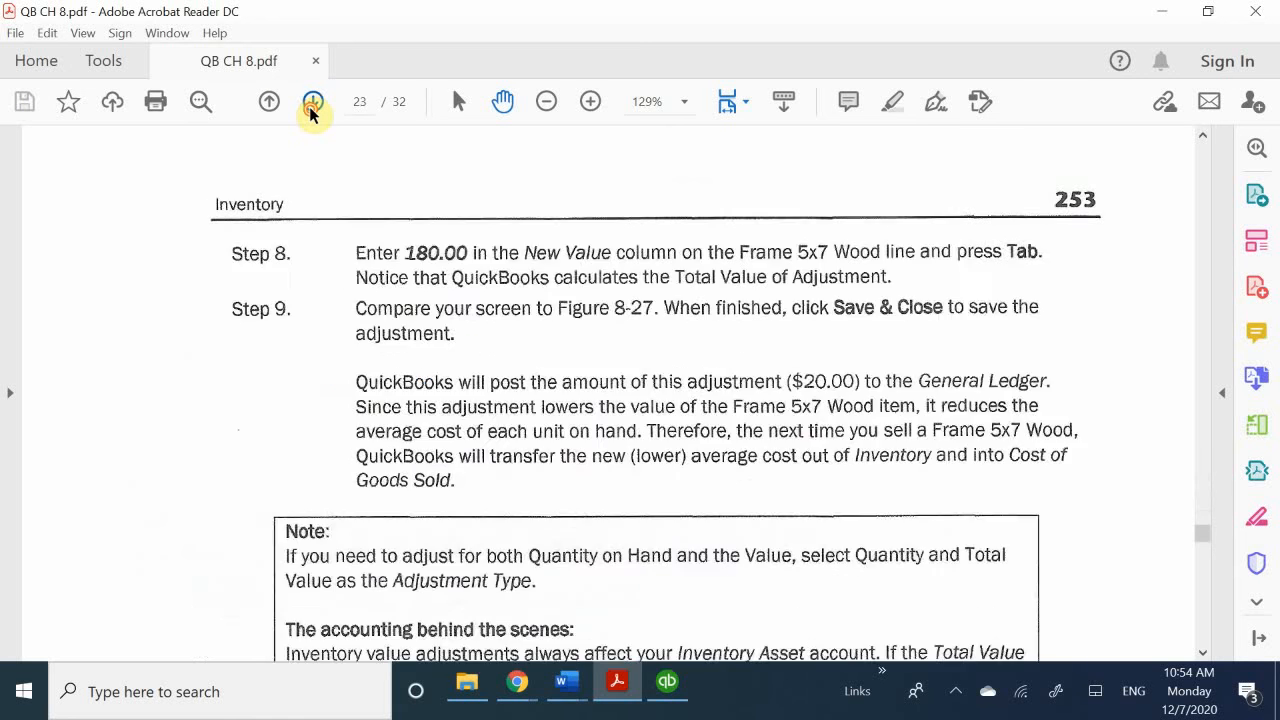
pyautogui.click(312, 104)
pyautogui.click(312, 104)
pyautogui.click(312, 104)
pyautogui.click(312, 104)
pyautogui.click(312, 104)
pyautogui.click(312, 104)
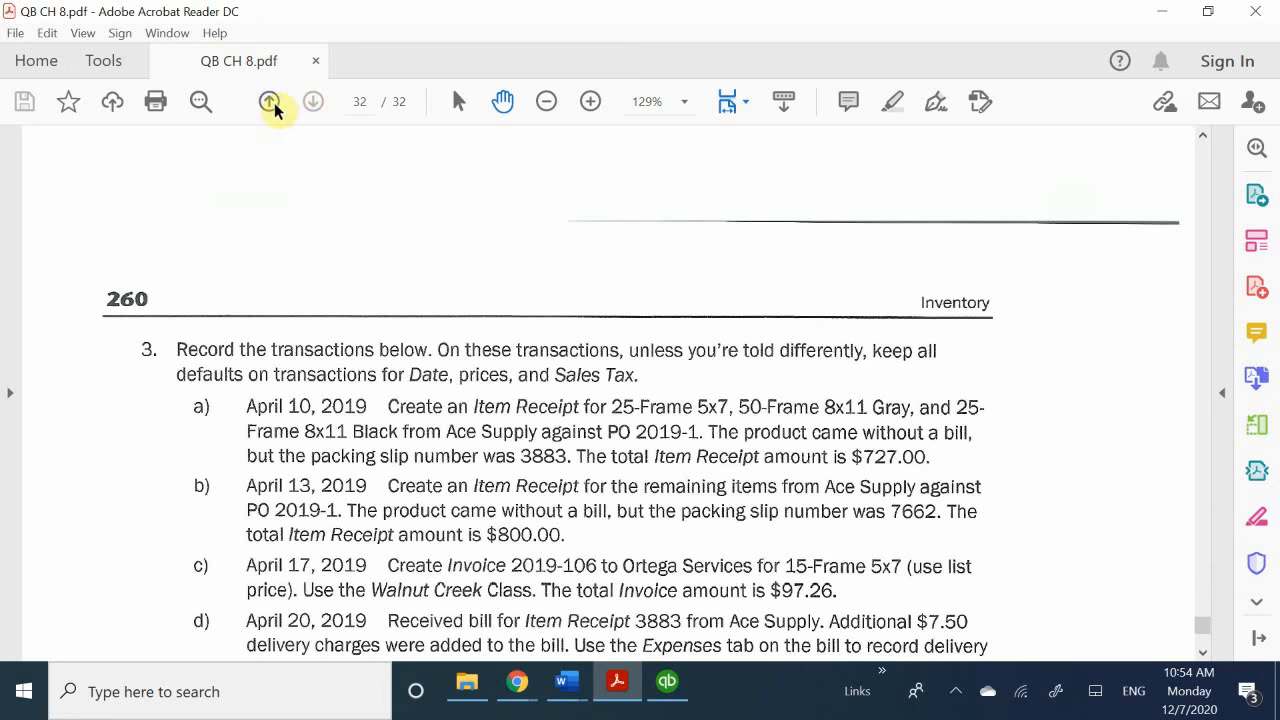
# Go back to page 29 of the PDF and examine the first question under Review Questions.
pyautogui.click(269, 104)
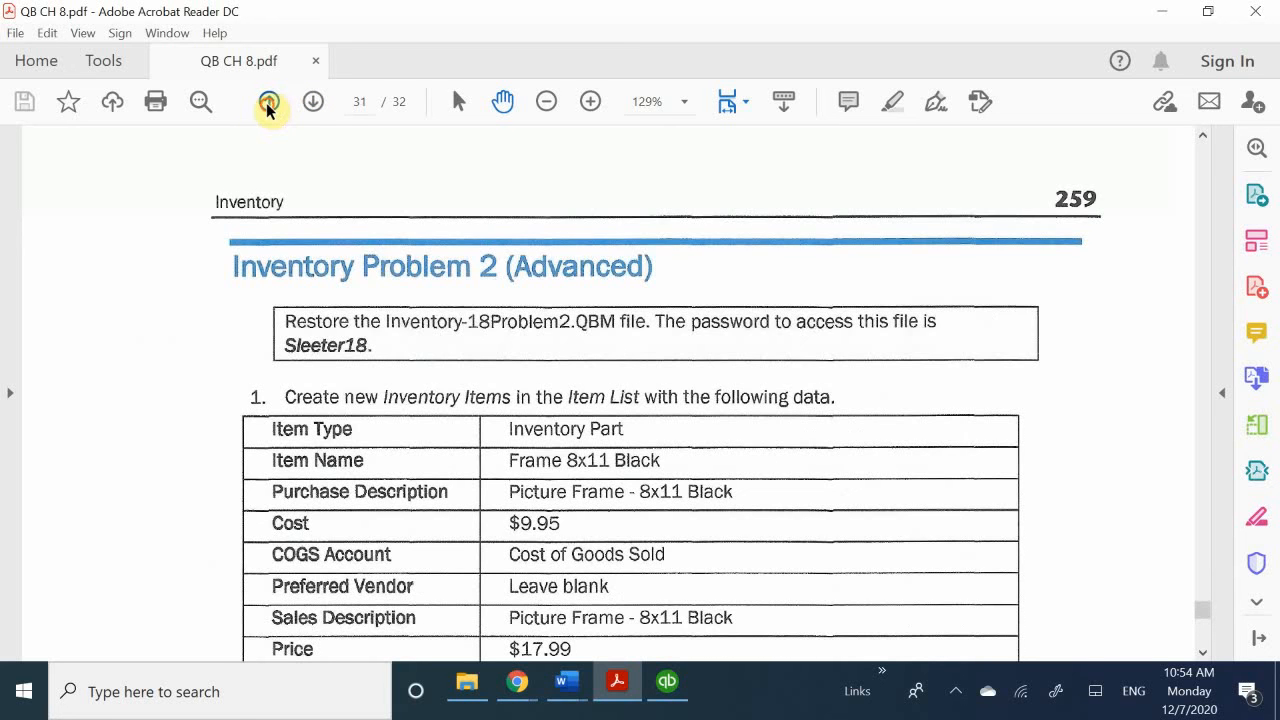
pyautogui.click(269, 104)
pyautogui.click(269, 104)
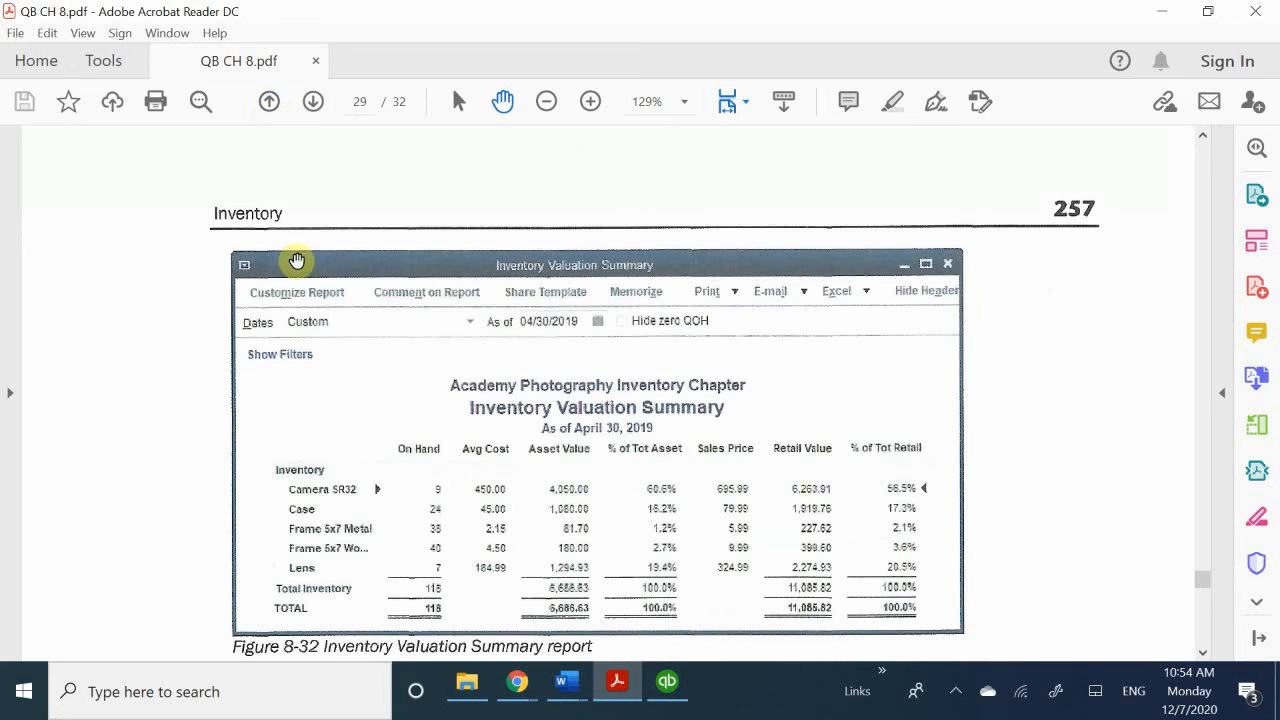
pyautogui.scroll(-10, 331, 371)
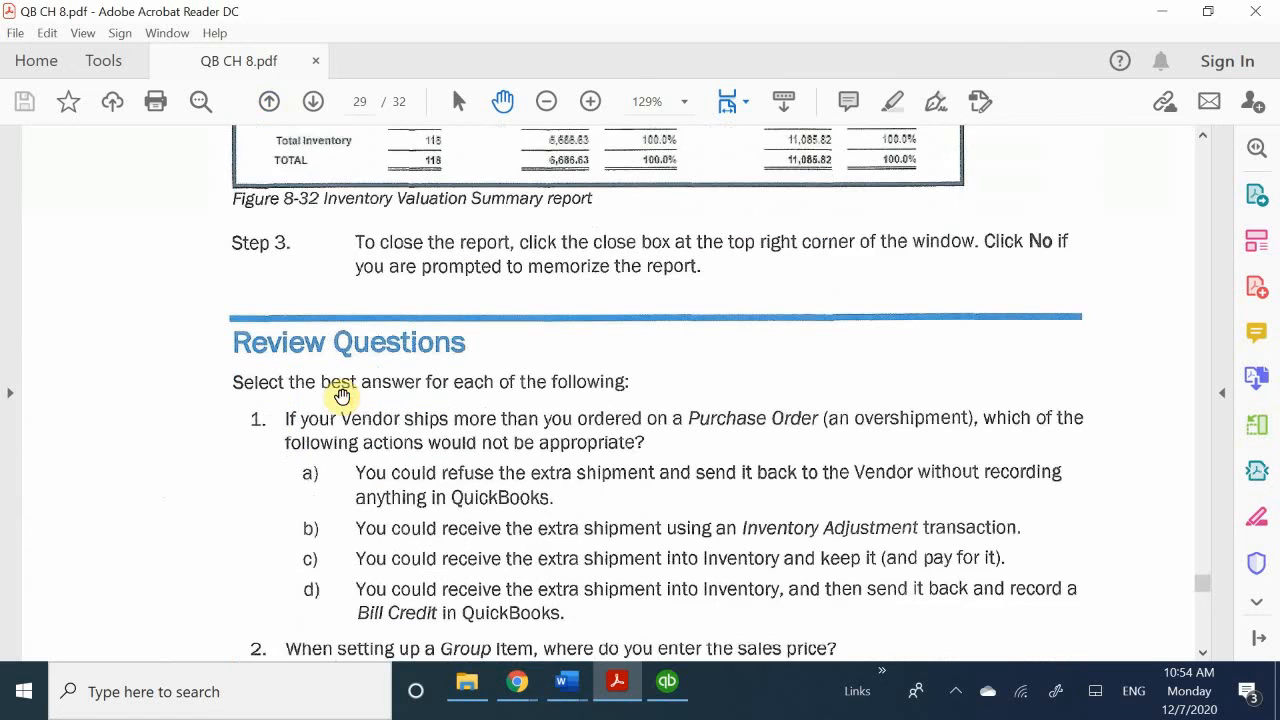
pyautogui.scroll(-2, 341, 396)
pyautogui.scroll(-1, 214, 403)
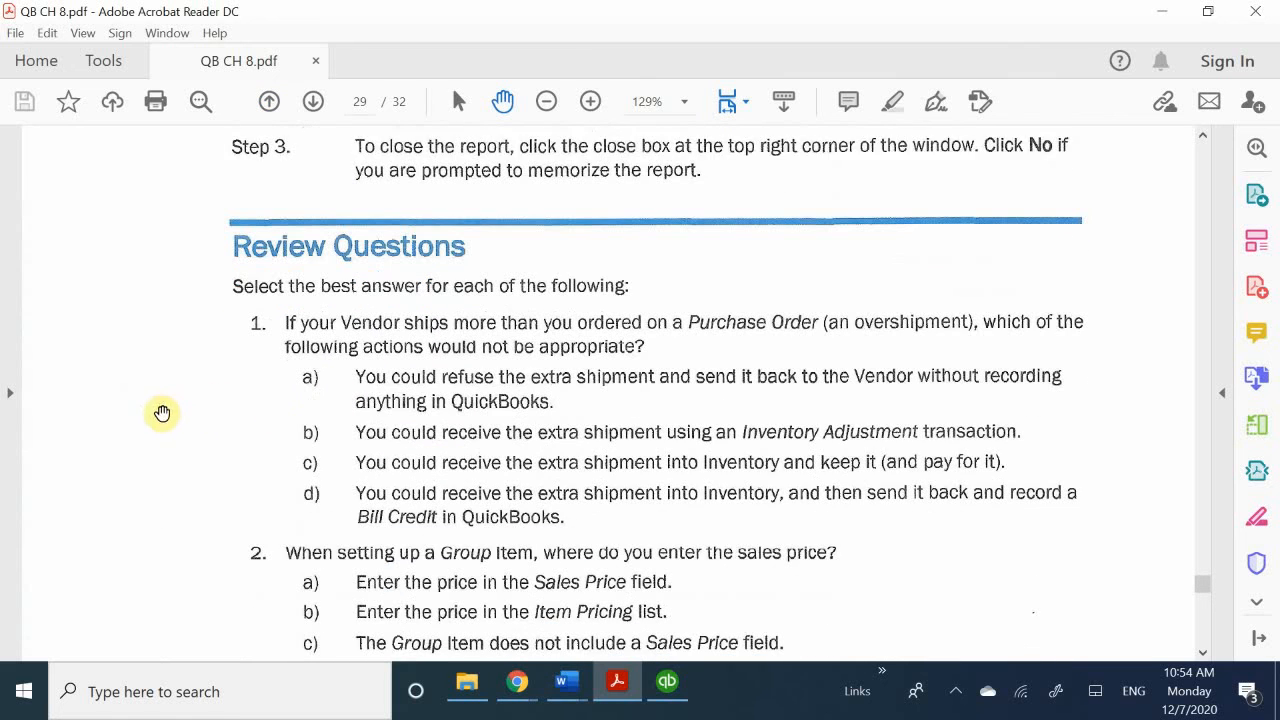
pyautogui.scroll(-1, 162, 413)
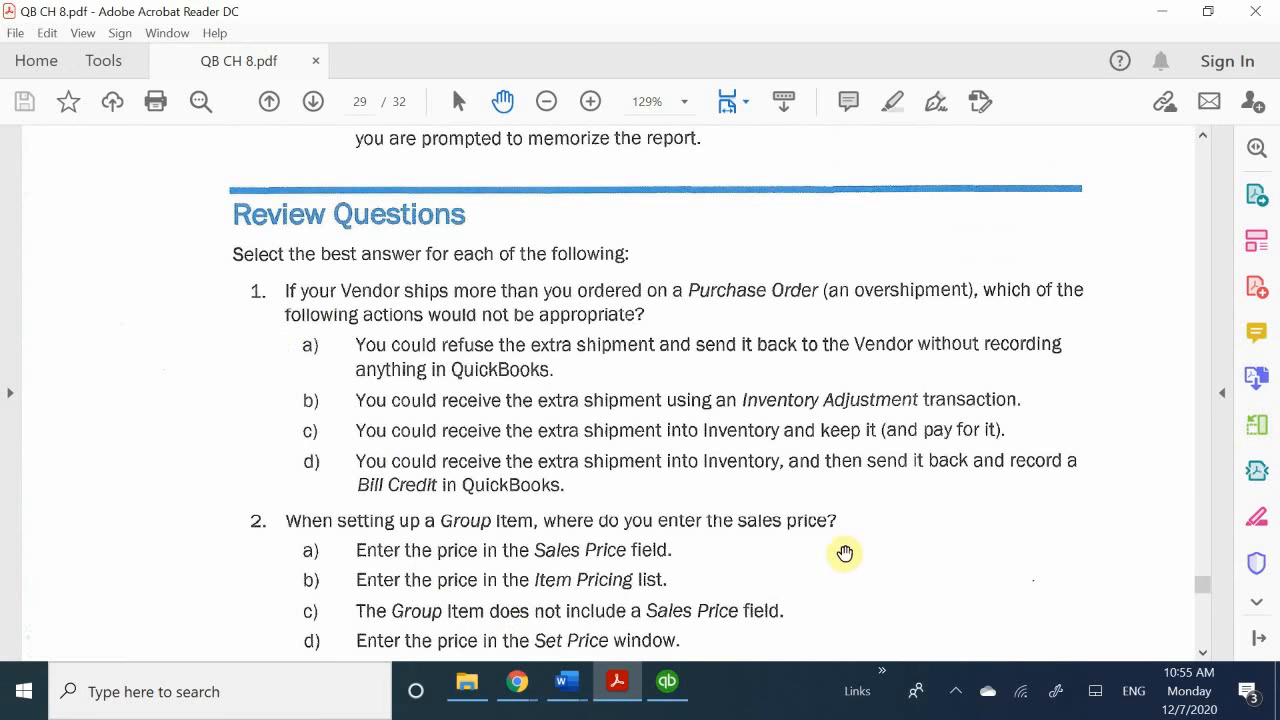
pyautogui.click(955, 692)
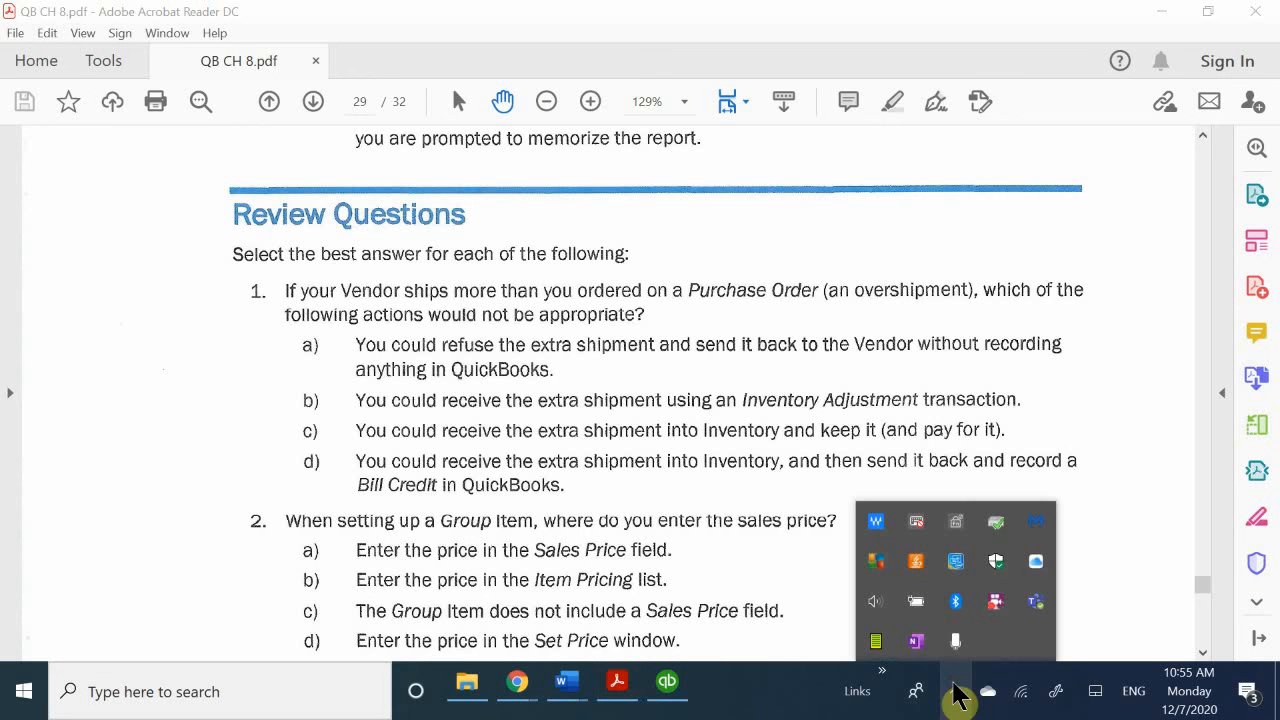
pyautogui.click(955, 692)
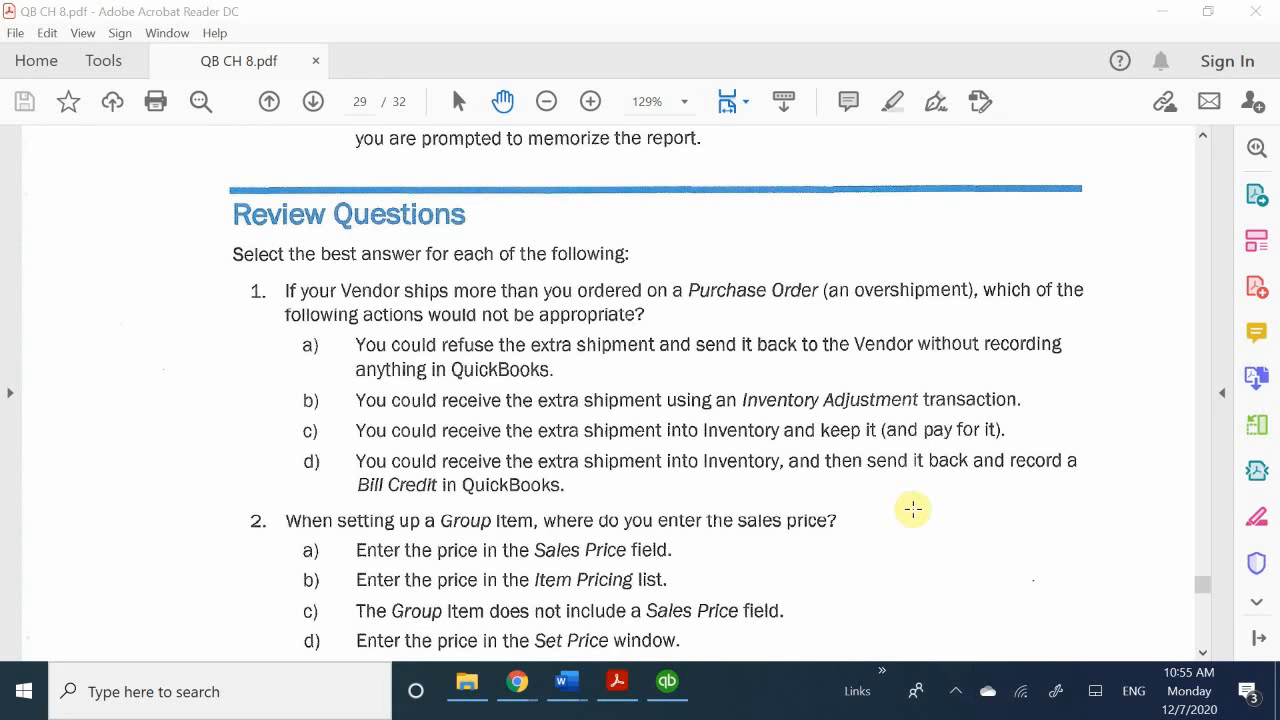
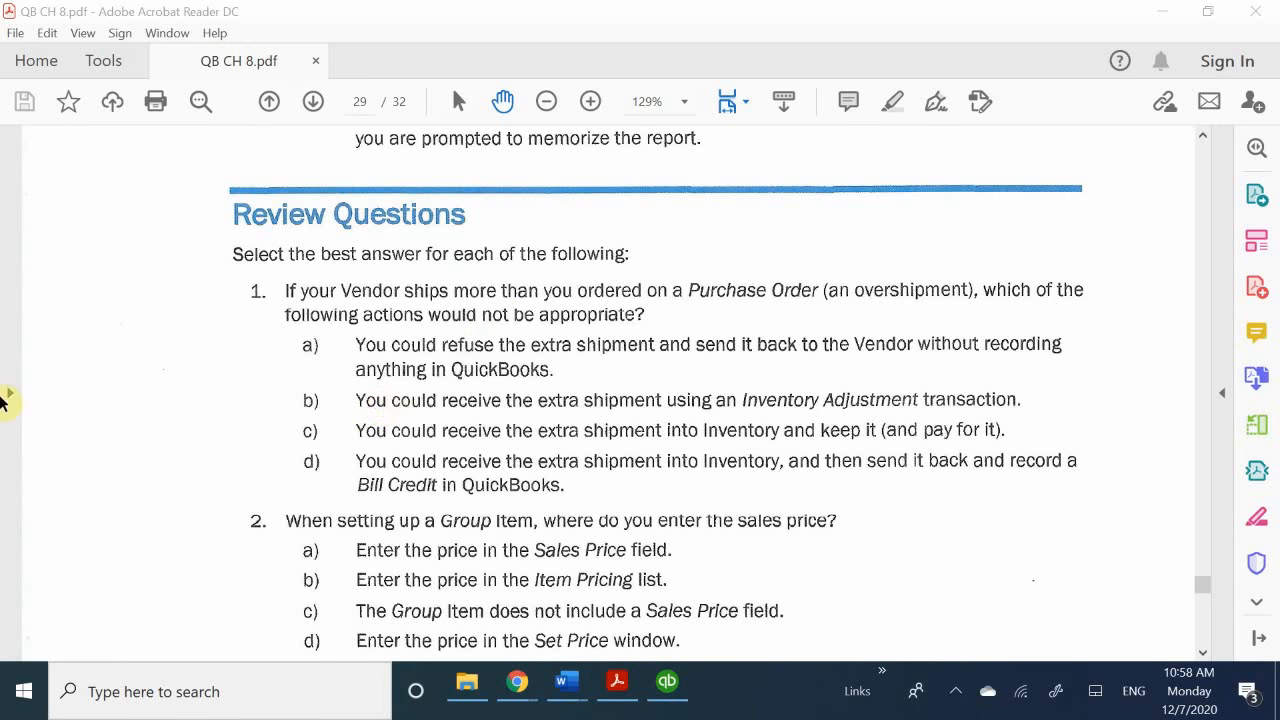
# Read review questions 2 to 4 on page 29, covering group item pricing, activating inventory and the inventory asset account.
pyautogui.scroll(-2, 229, 466)
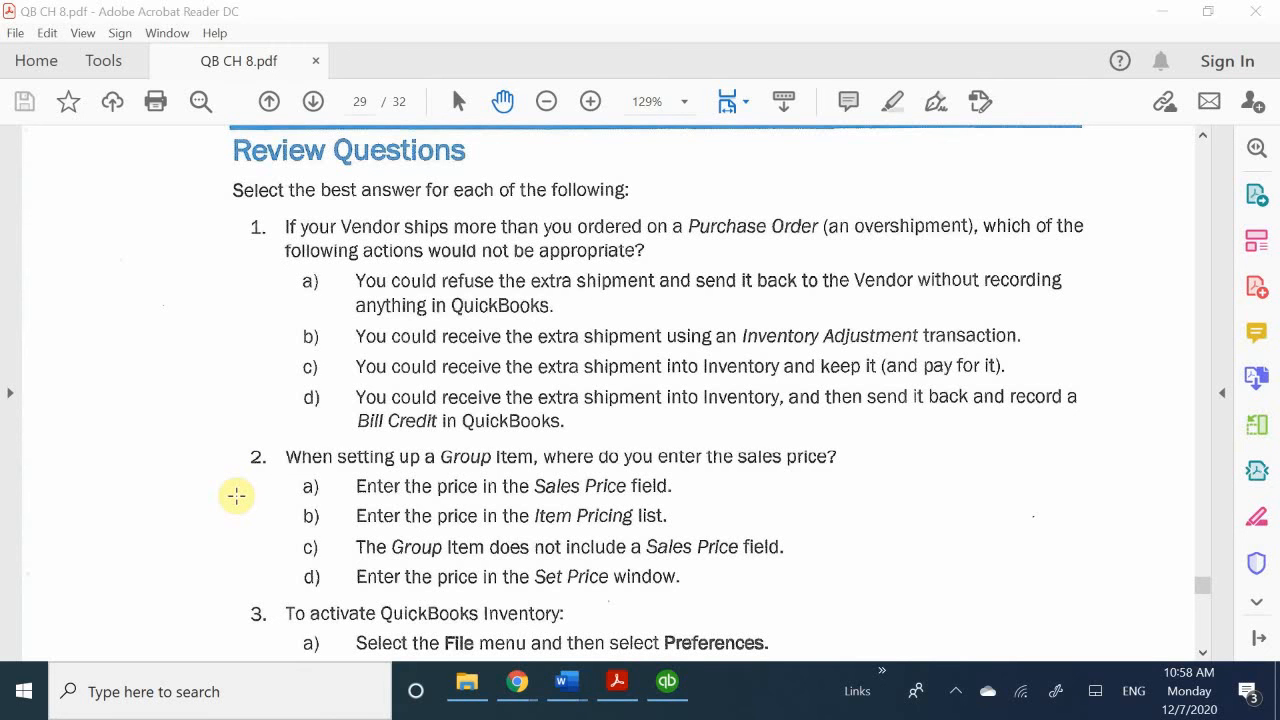
pyautogui.scroll(-2, 236, 496)
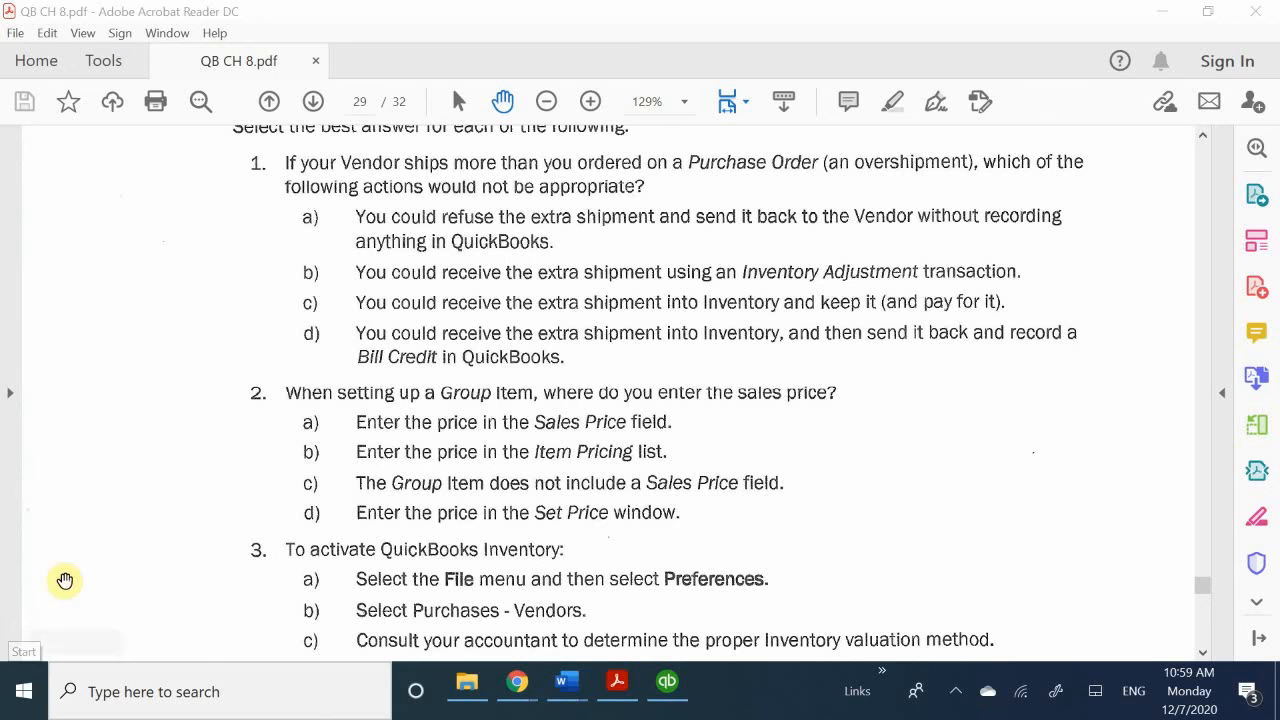
pyautogui.scroll(-3, 214, 486)
pyautogui.scroll(-1, 218, 488)
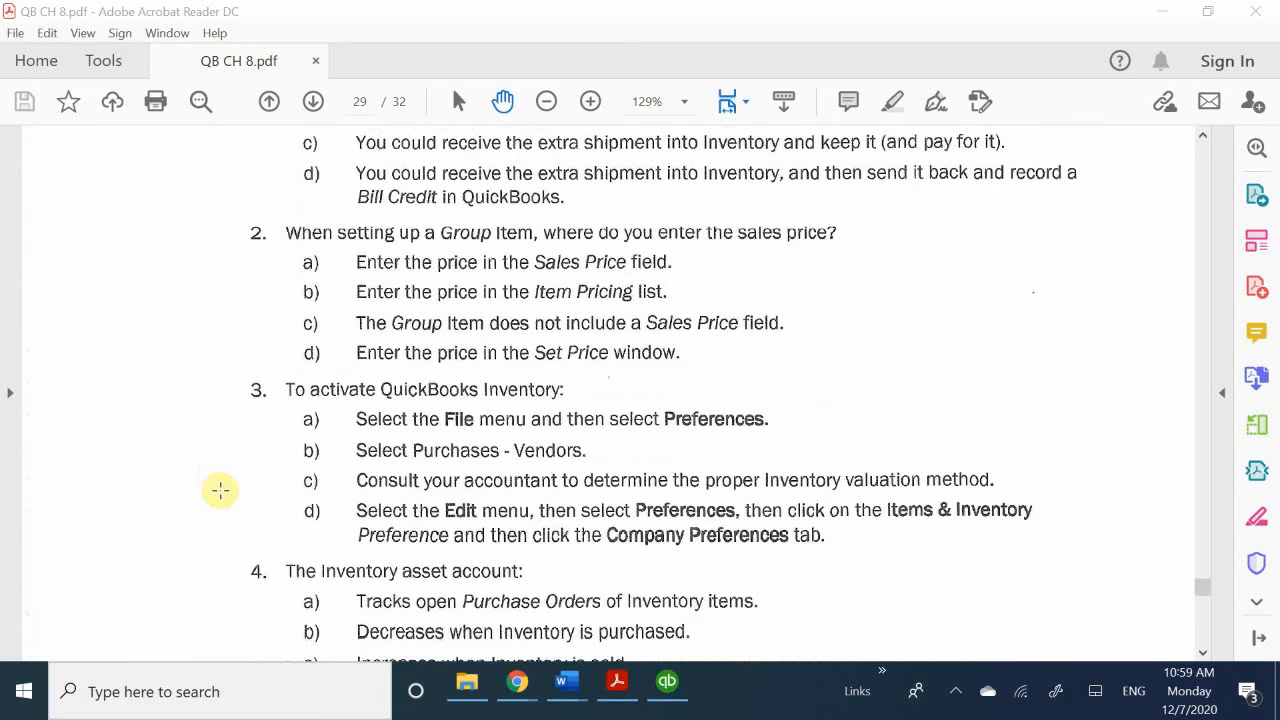
pyautogui.scroll(1, 220, 489)
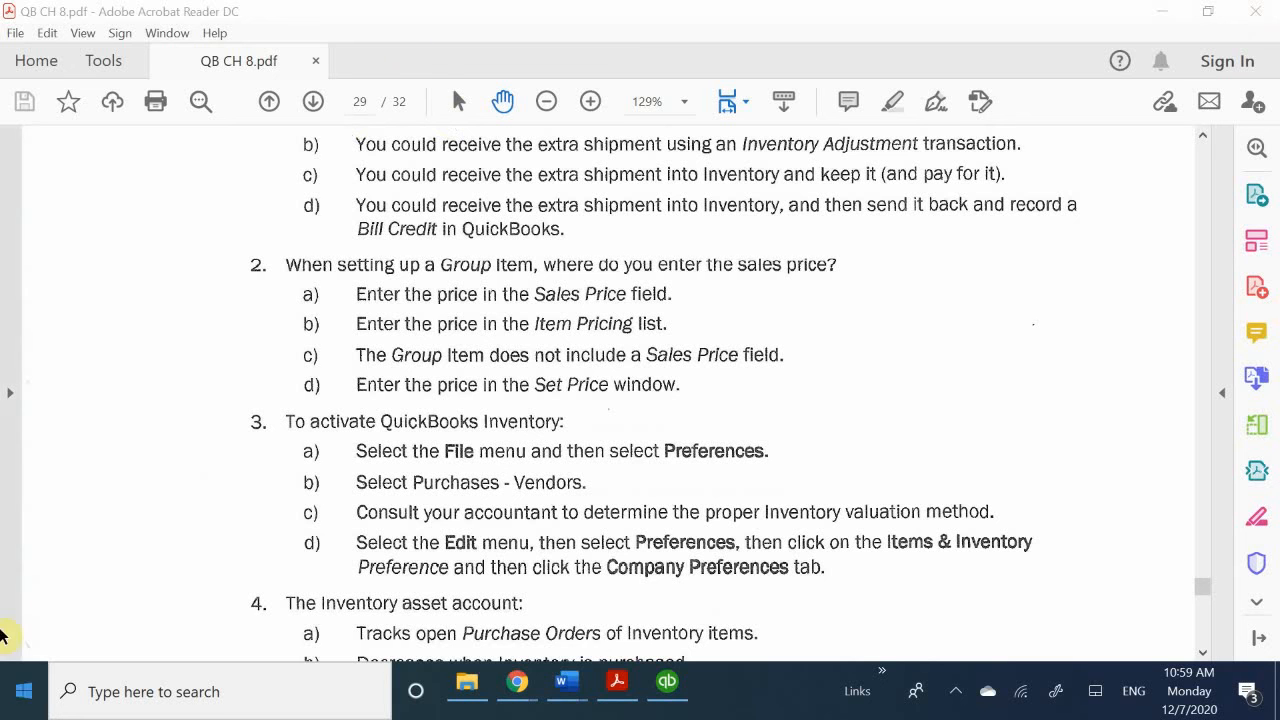
pyautogui.scroll(-4, 291, 559)
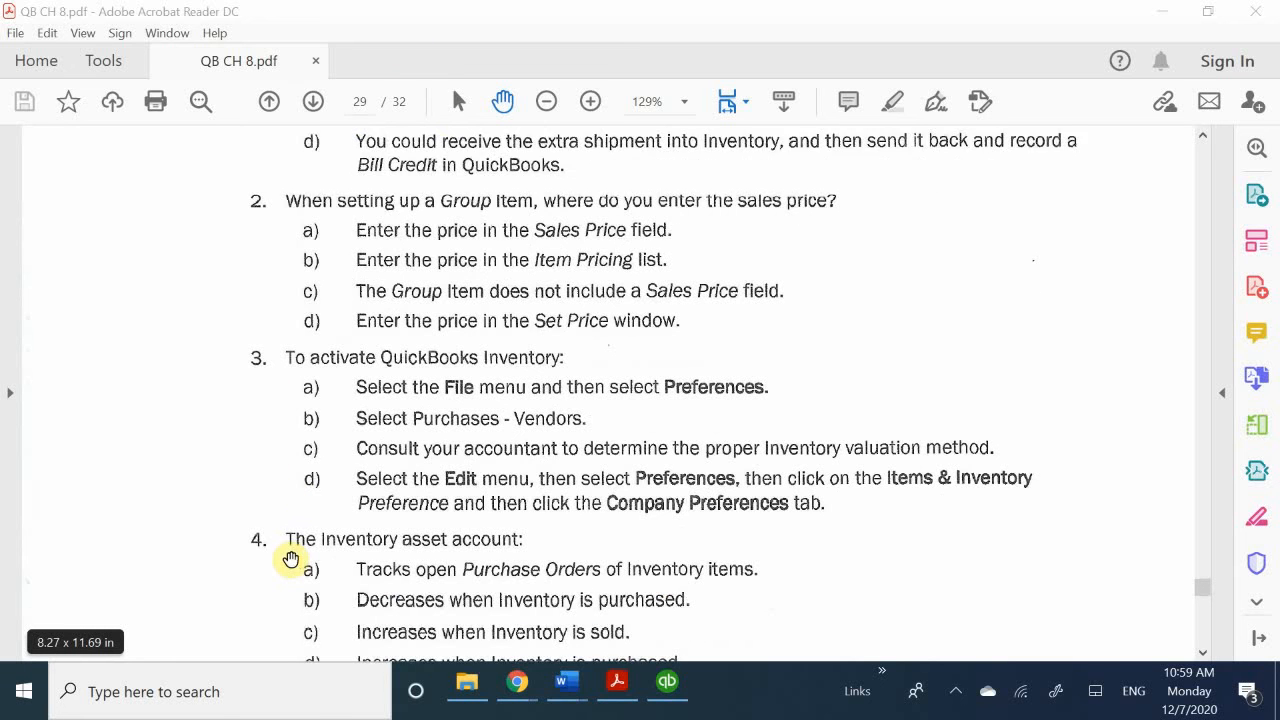
pyautogui.scroll(-1, 291, 556)
pyautogui.scroll(1, 288, 540)
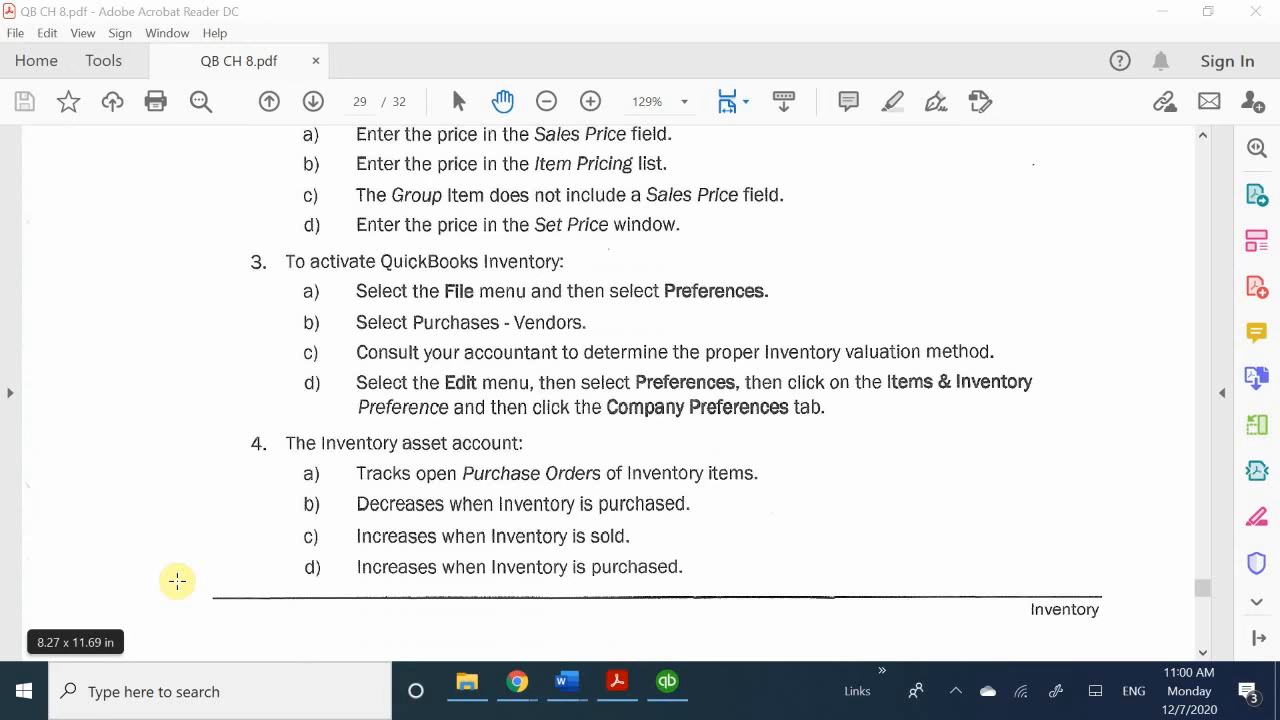
pyautogui.scroll(-1, 266, 464)
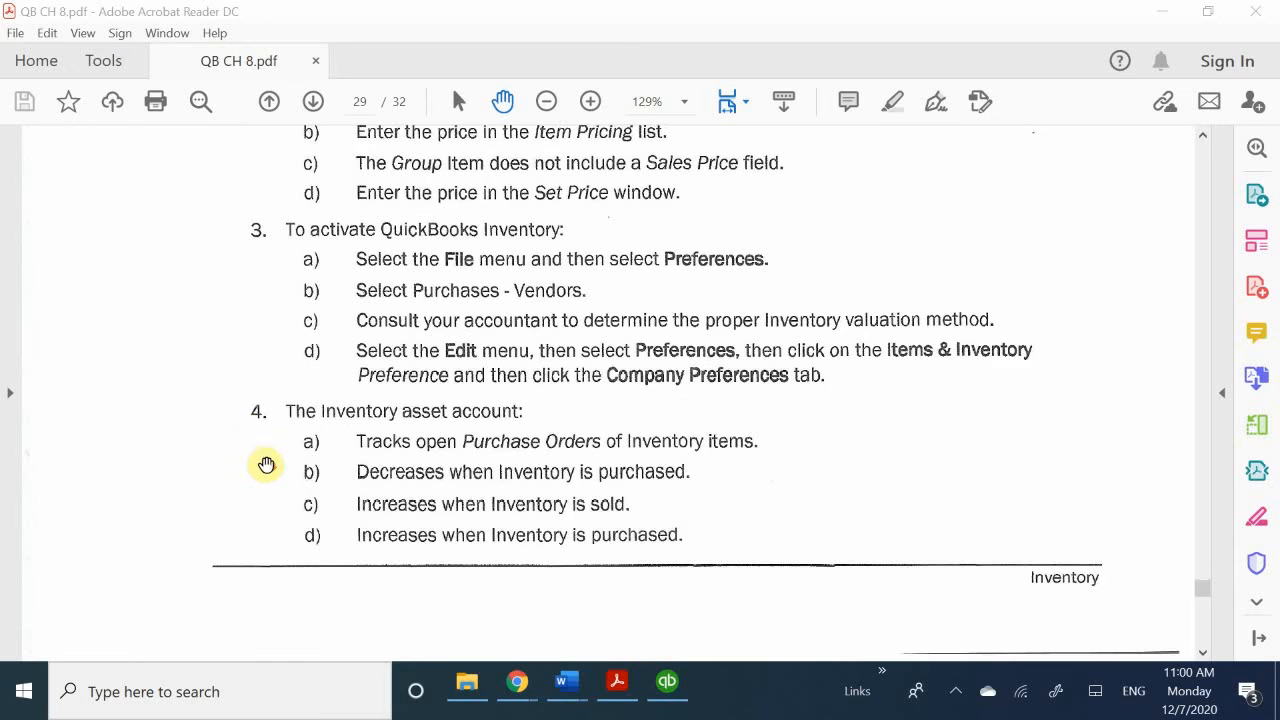
# Read review question 5 on page 30 about what QuickBooks inventory can do.
pyautogui.scroll(-10, 268, 474)
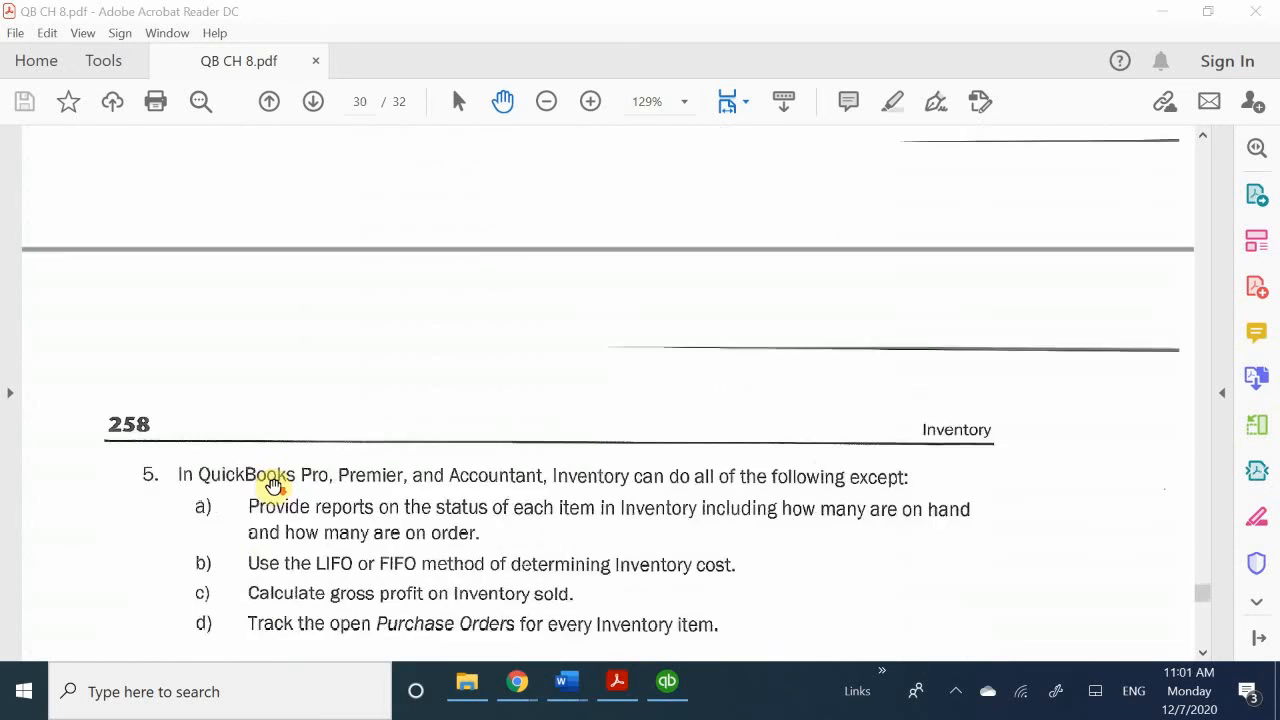
pyautogui.scroll(-3, 274, 485)
pyautogui.scroll(1, 274, 485)
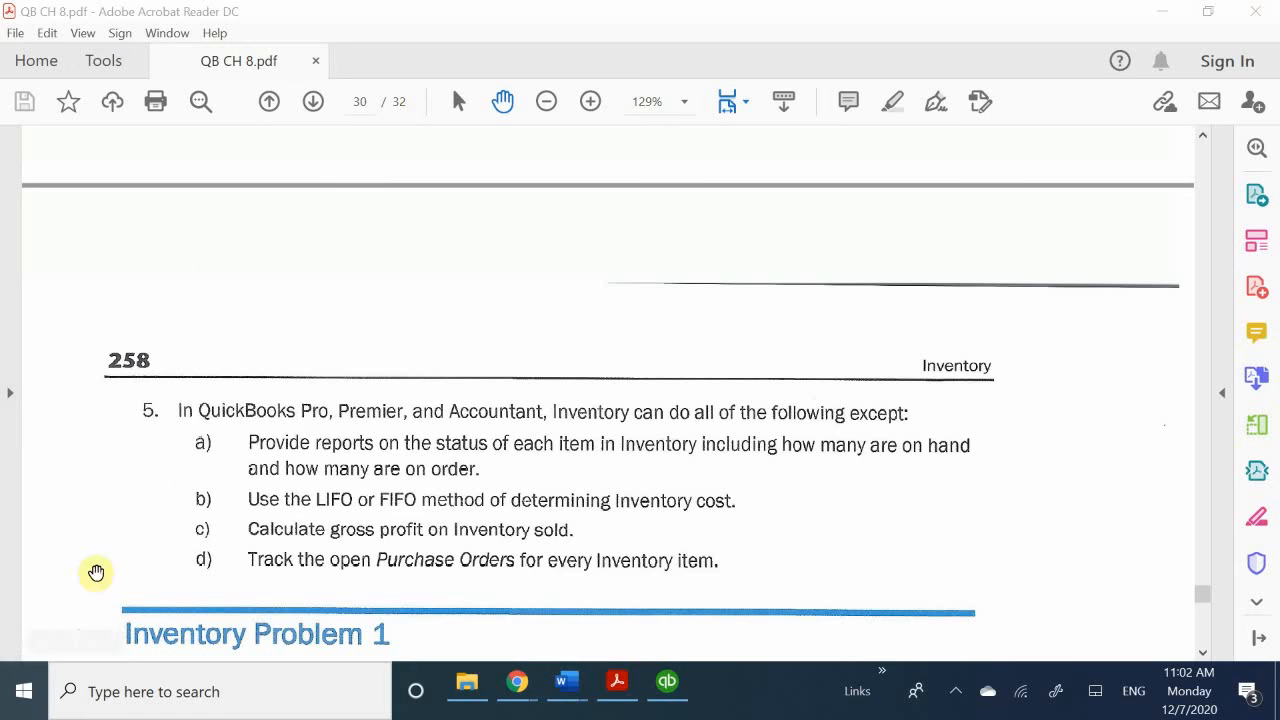
pyautogui.scroll(-1, 357, 472)
pyautogui.scroll(-2, 357, 472)
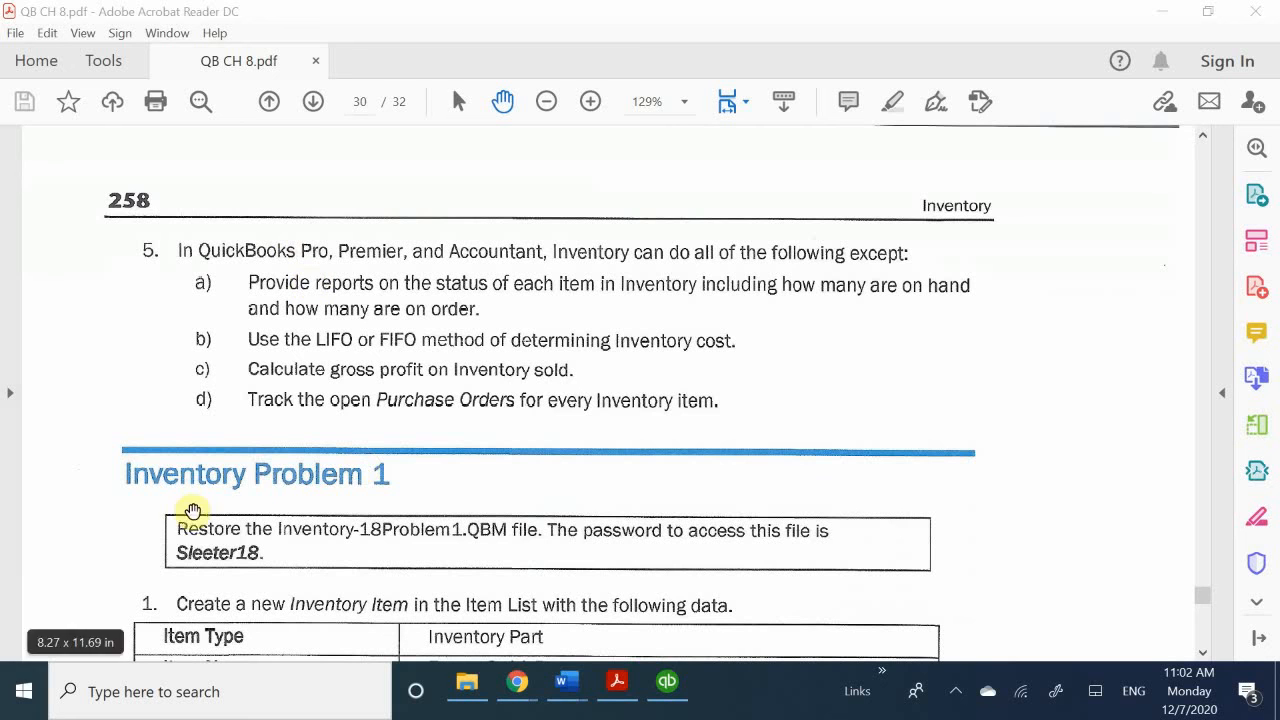
# Look through Inventory Problem 1 on page 30, including the new item data table, the transactions and the required reports.
pyautogui.scroll(-1, 414, 548)
pyautogui.scroll(-6, 414, 543)
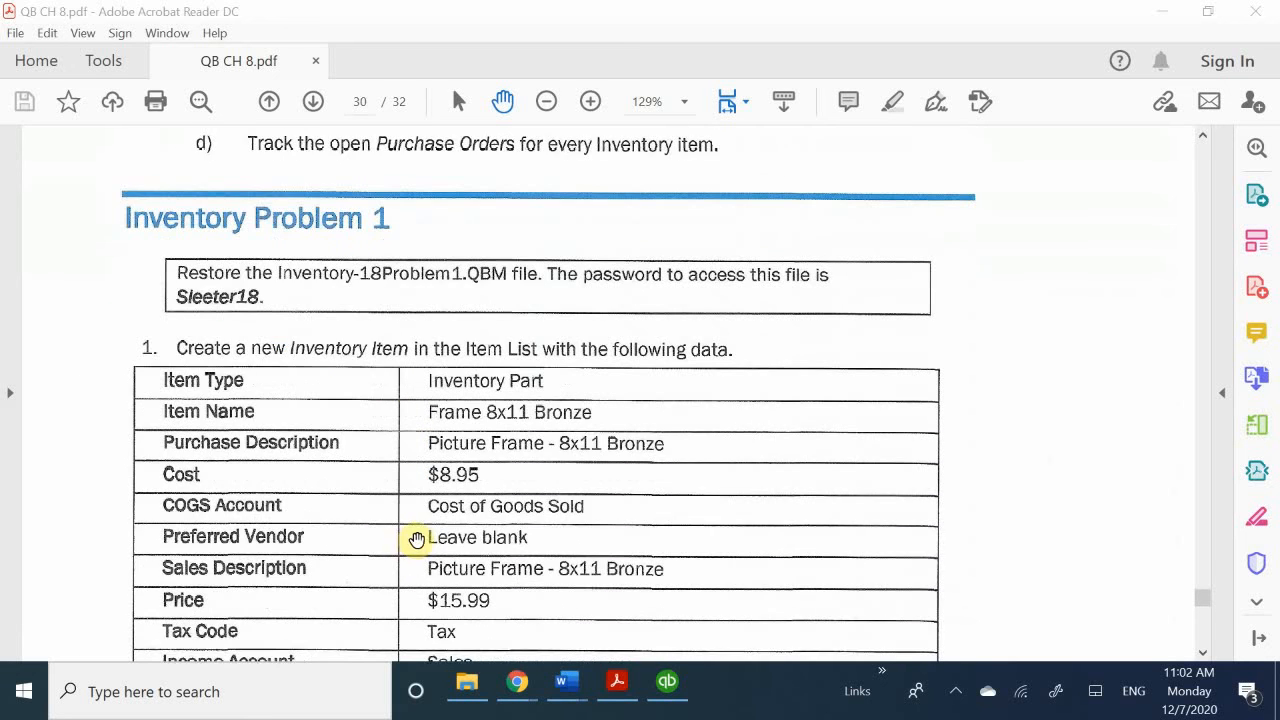
pyautogui.scroll(-3, 418, 535)
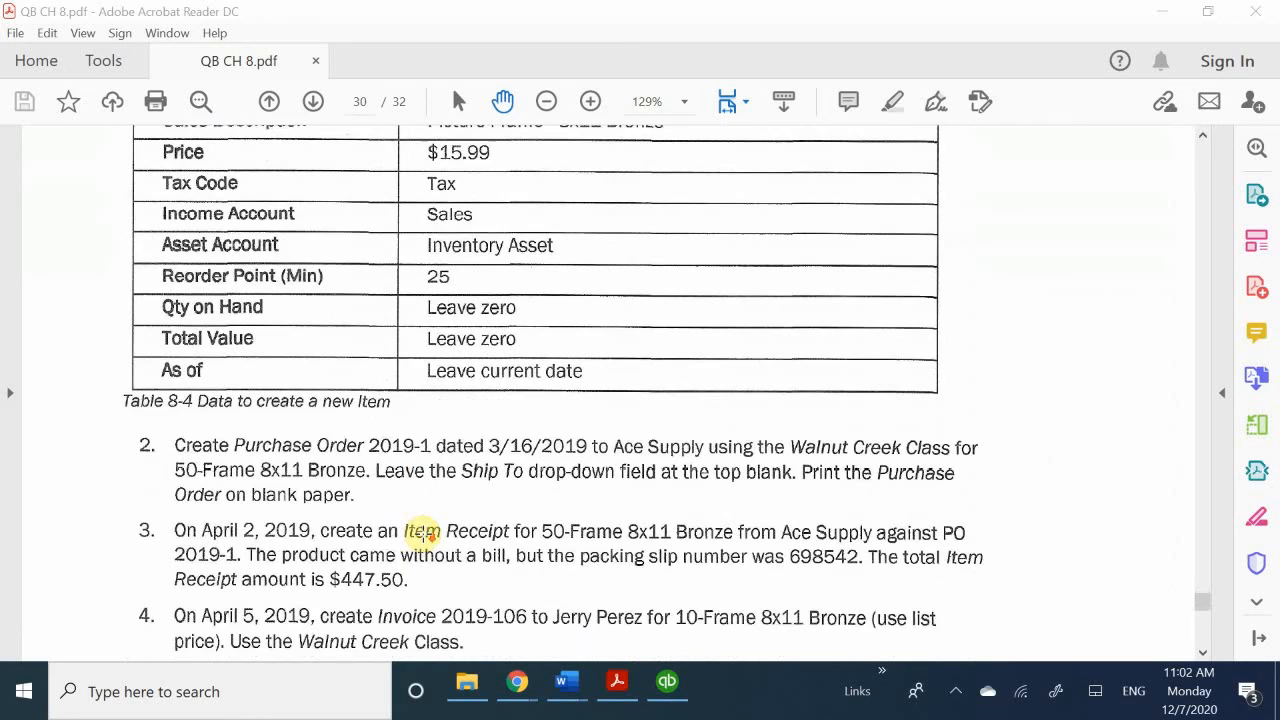
pyautogui.scroll(4, 420, 534)
pyautogui.scroll(-5, 425, 533)
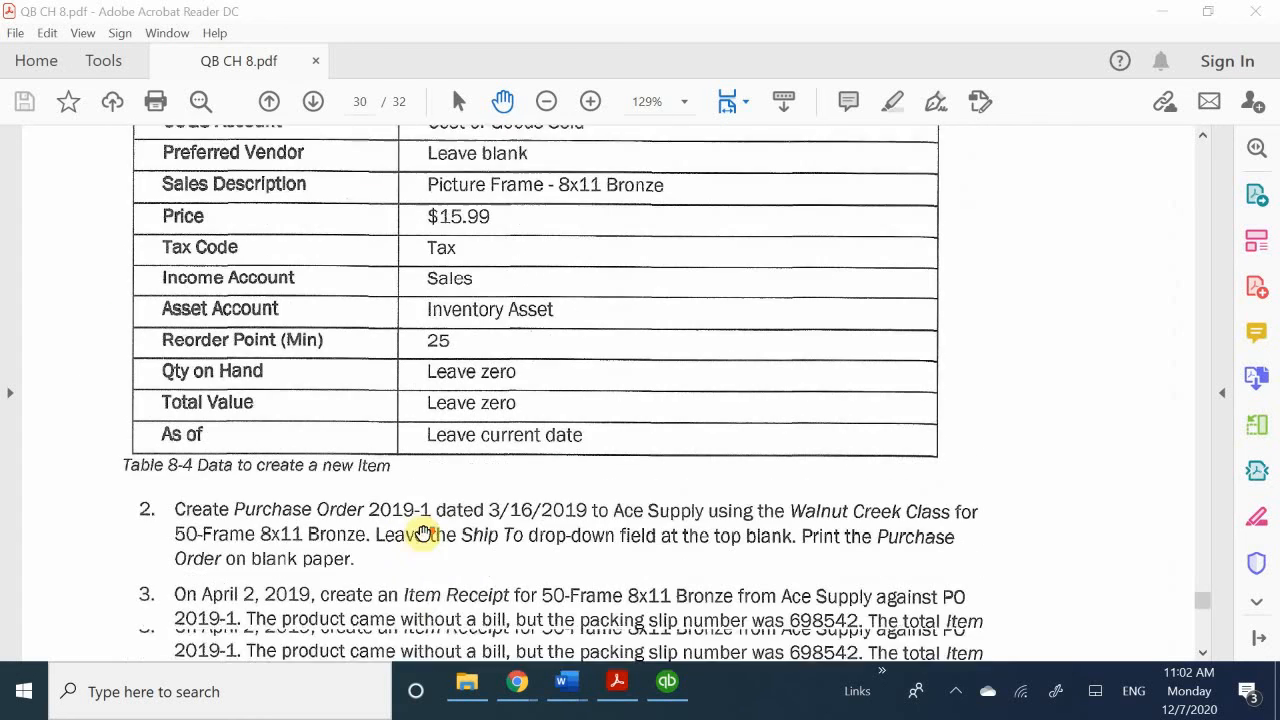
pyautogui.scroll(-5, 424, 533)
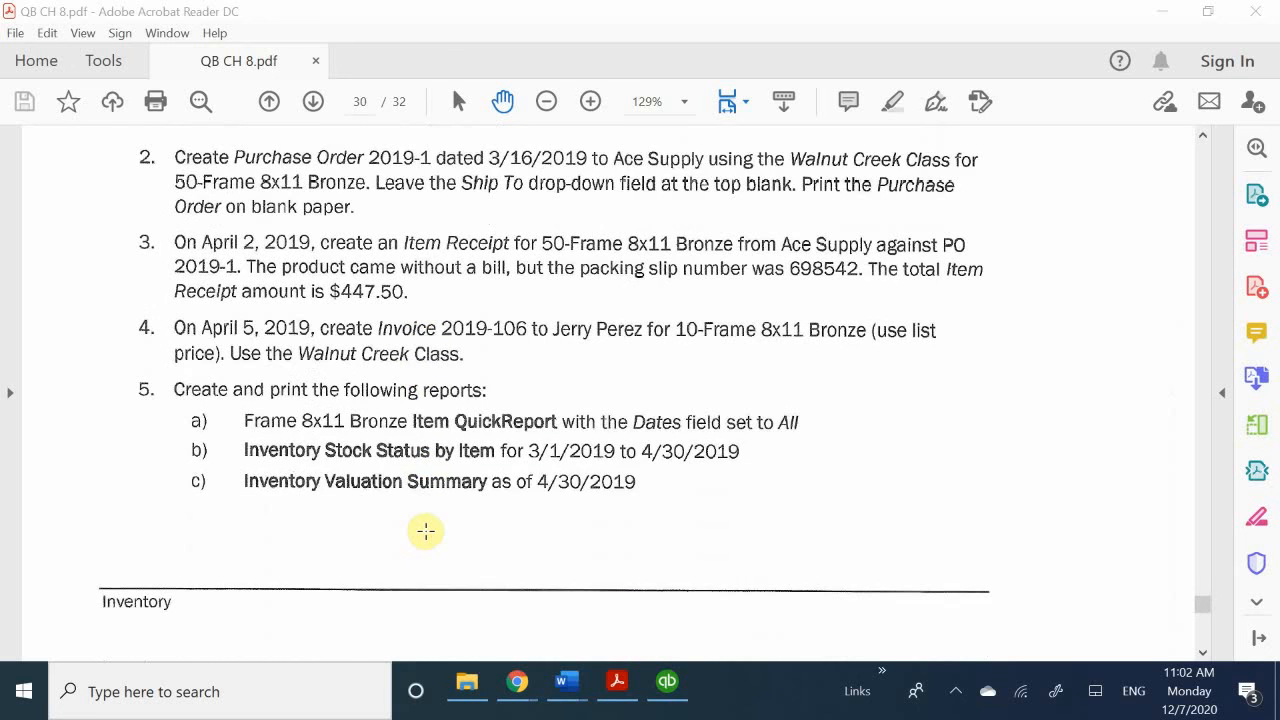
pyautogui.scroll(4, 425, 531)
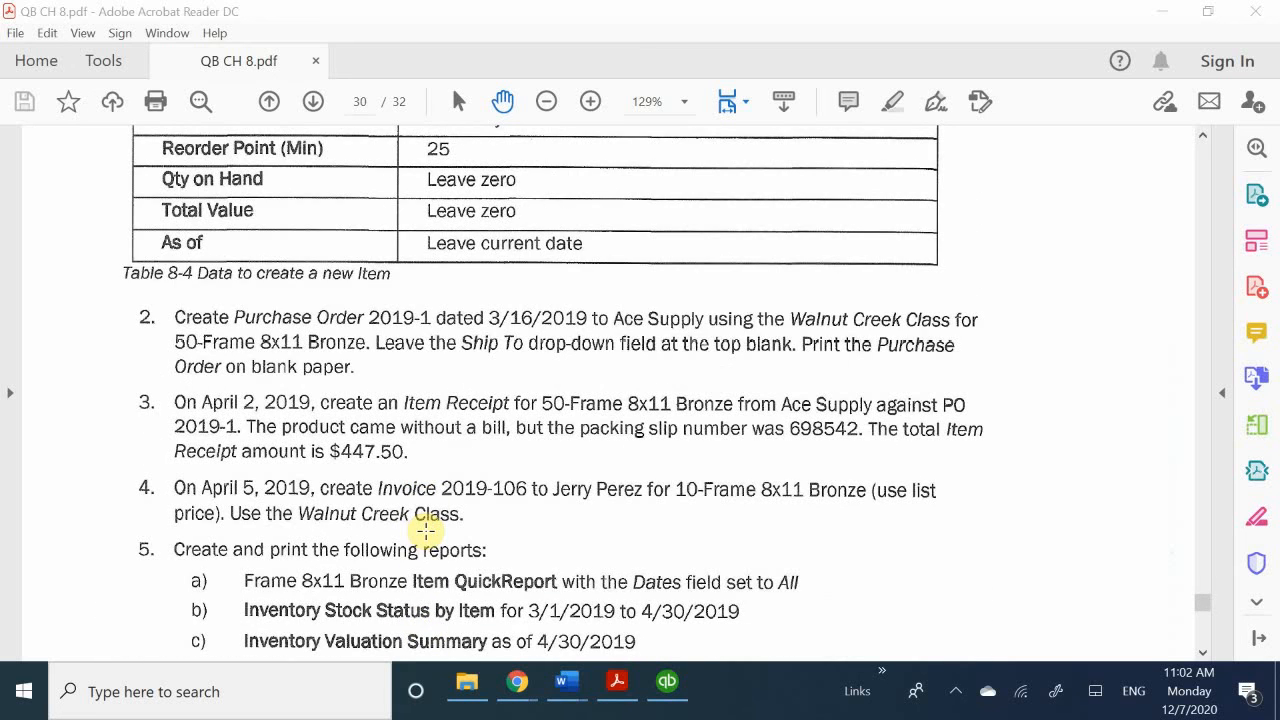
pyautogui.scroll(8, 425, 532)
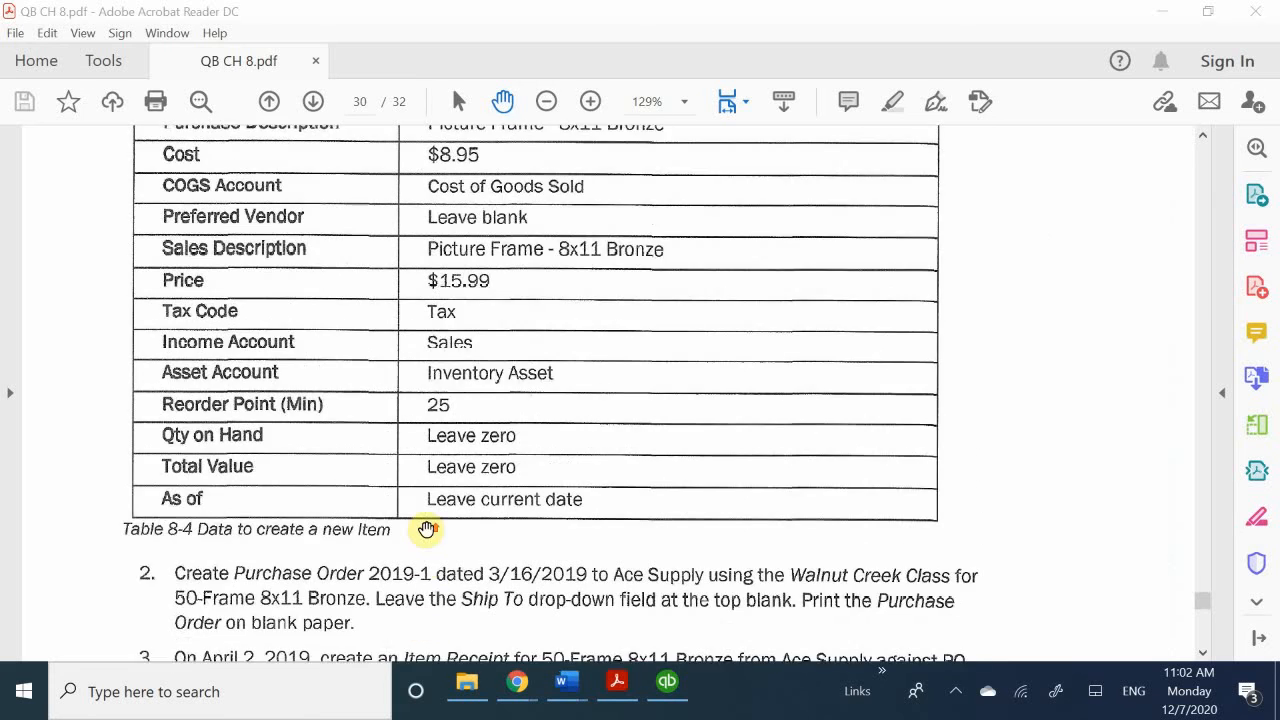
pyautogui.scroll(10, 425, 530)
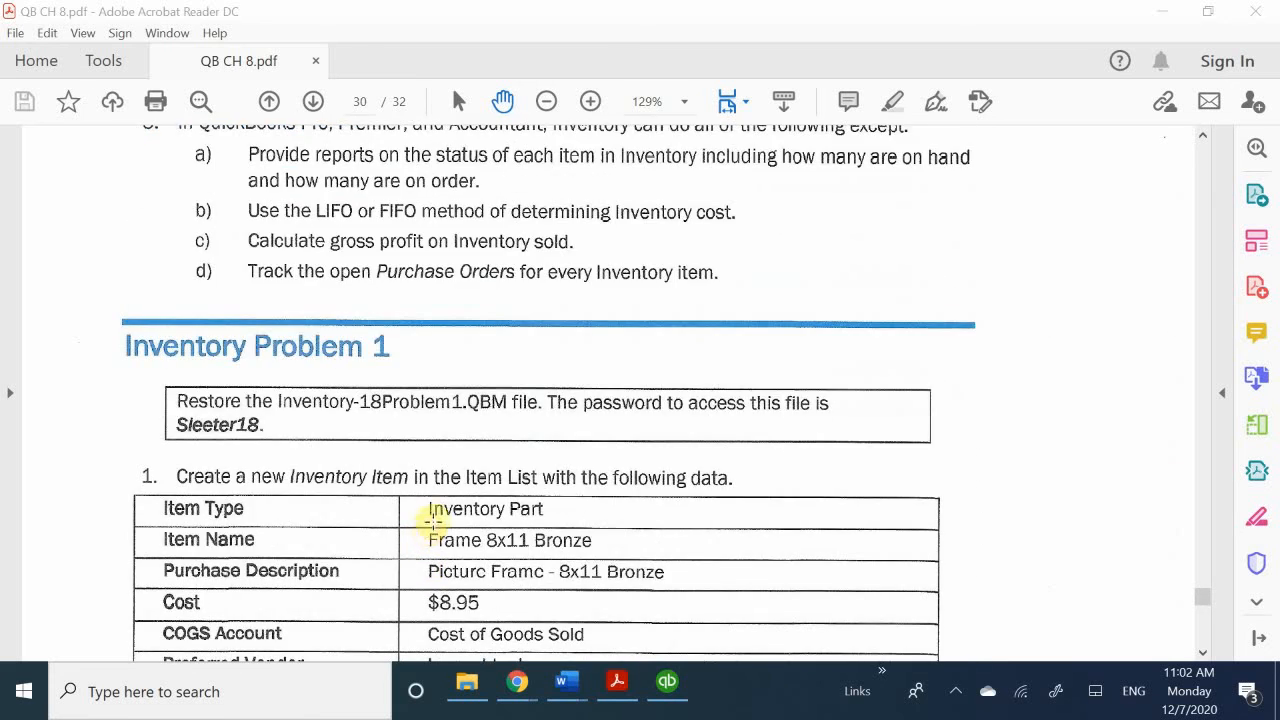
pyautogui.click(955, 698)
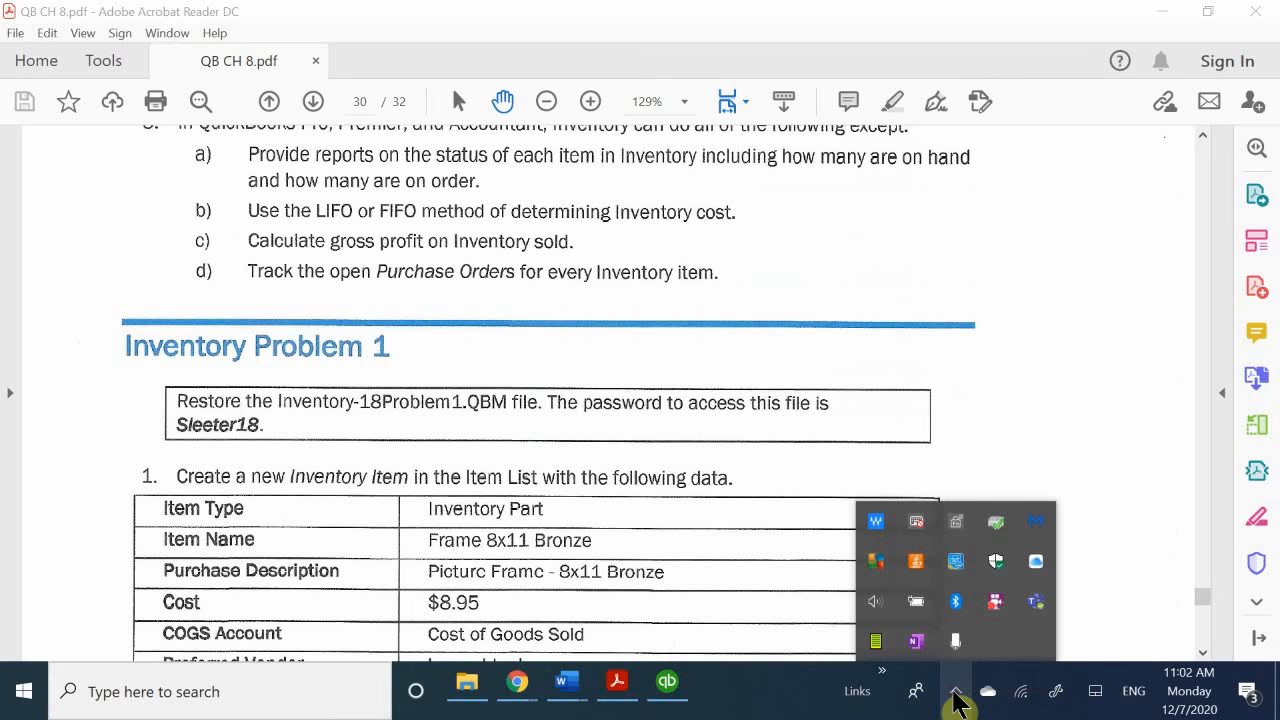